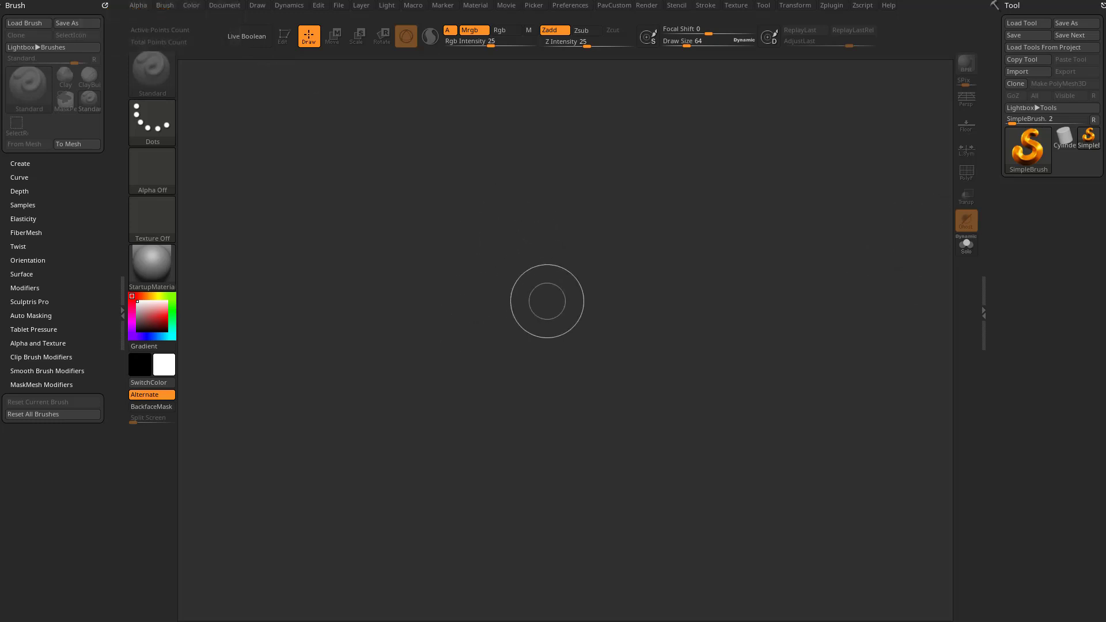
# Step: Open the DemoTreeFrog project from the DemoProjects folder in LightBox
pyautogui.press('s')
pyautogui.moveTo(553, 302); pyautogui.dragTo(550, 301)
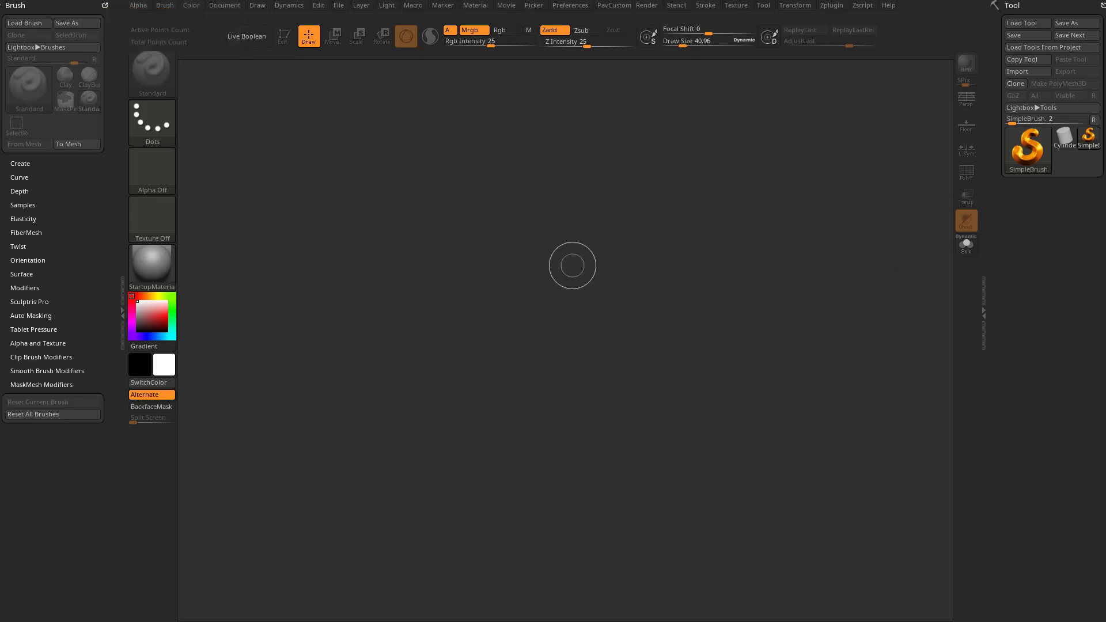
pyautogui.press(',')
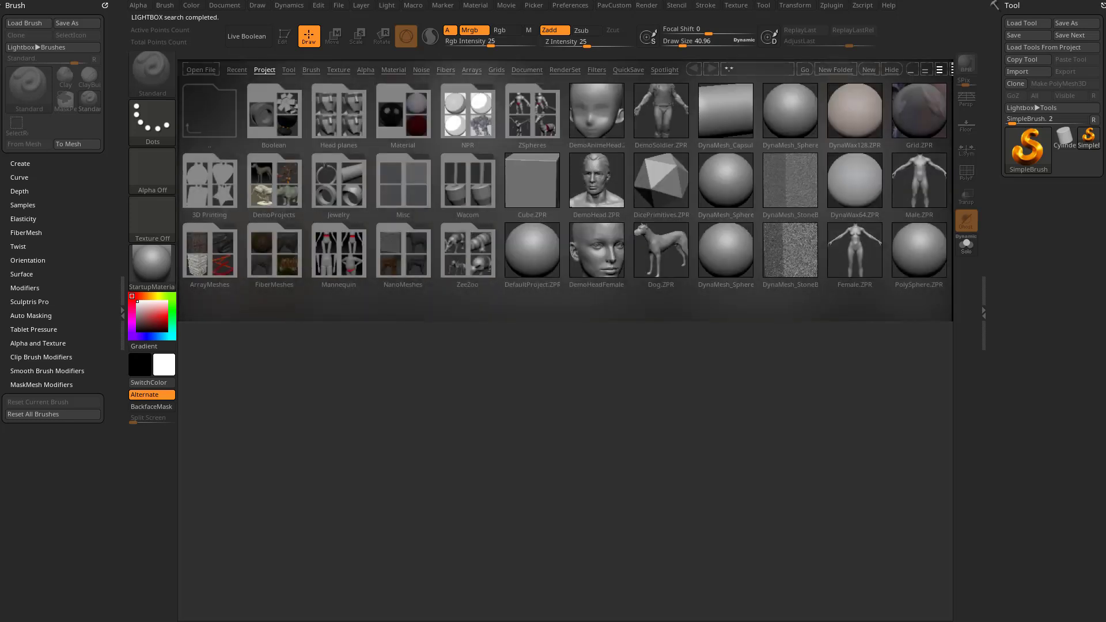
pyautogui.doubleClick(274, 181)
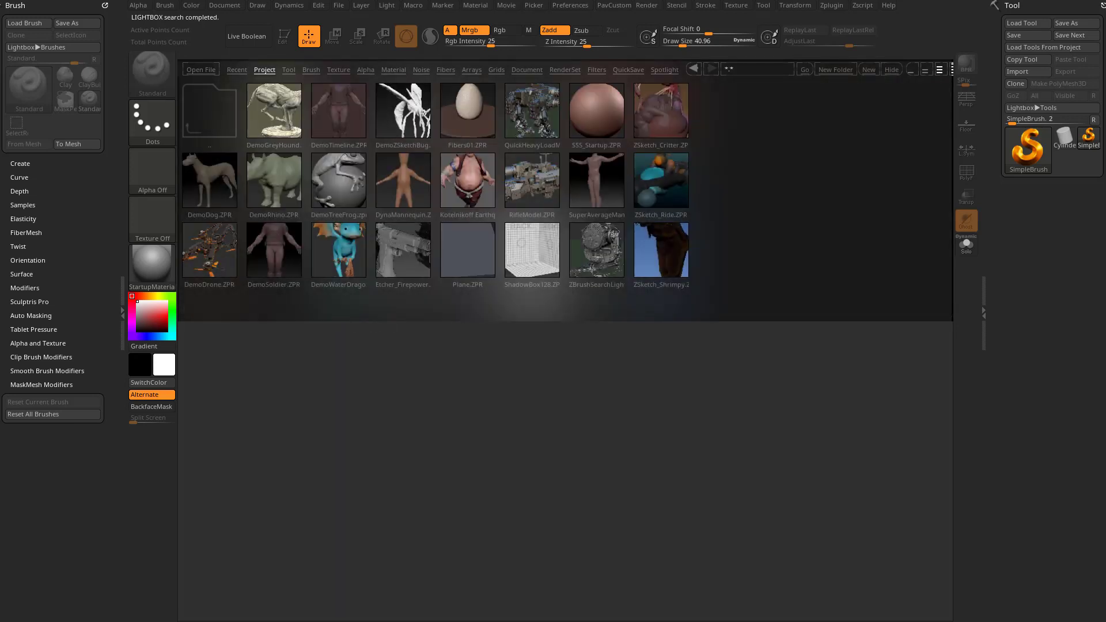
pyautogui.click(209, 250)
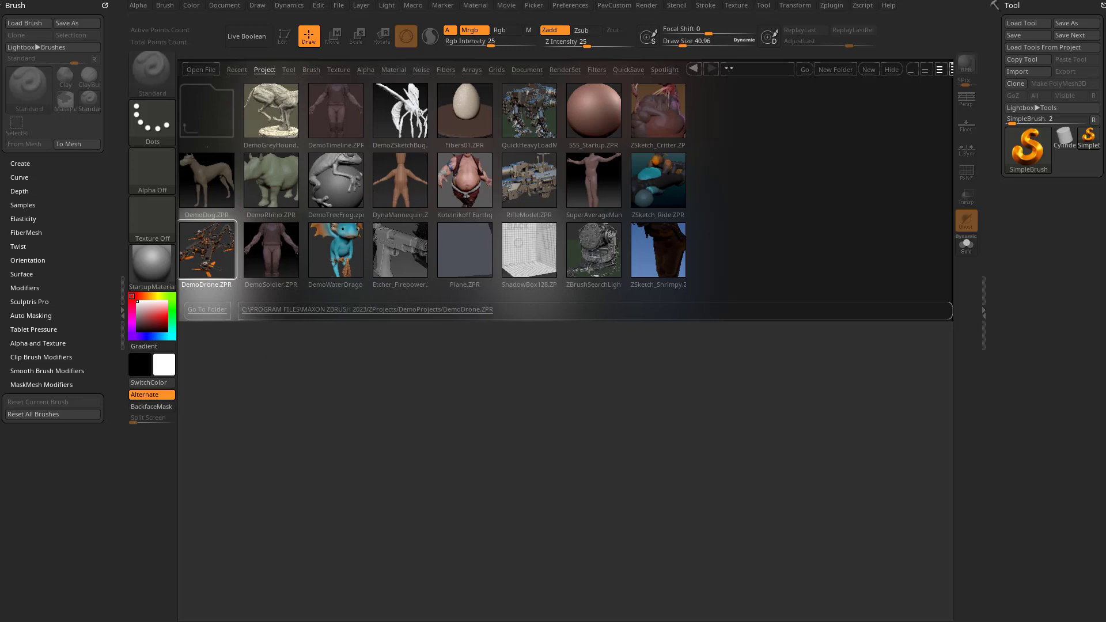
pyautogui.click(337, 180)
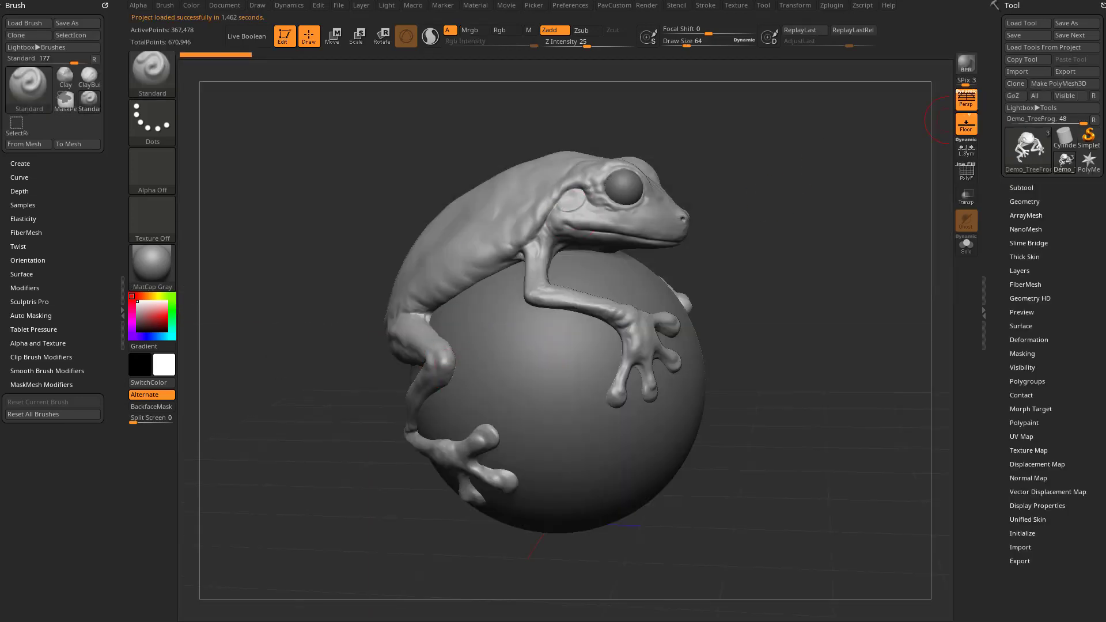
# Step: Turn off perspective and the floor grid, and reduce the draw size to about 22.5
pyautogui.click(967, 99)
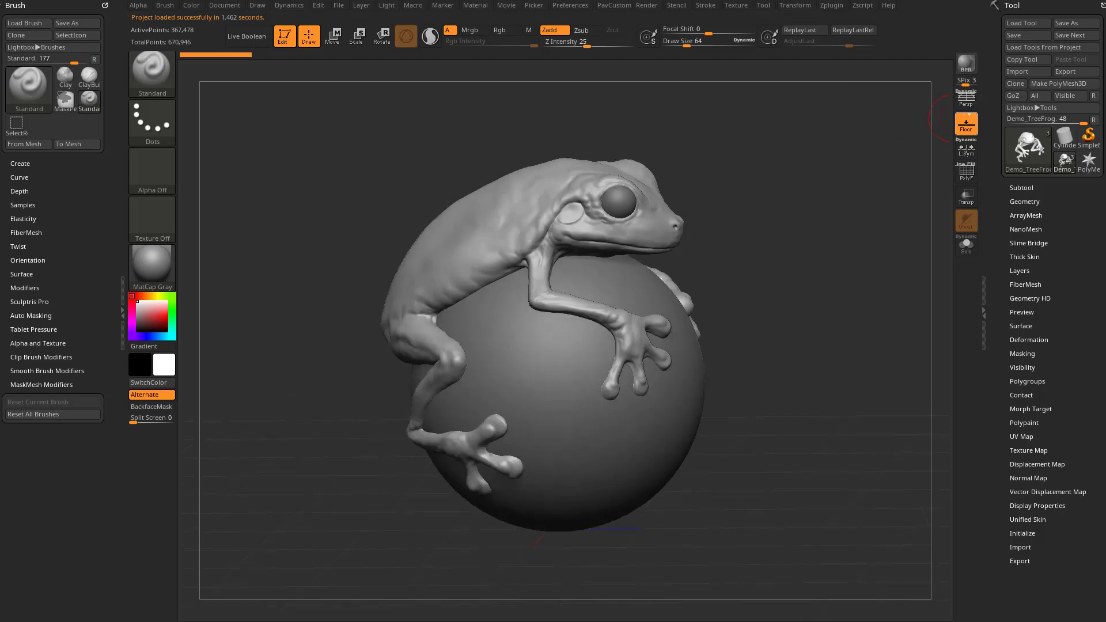
pyautogui.moveTo(784, 176)
pyautogui.mouseDown()
pyautogui.moveTo(877, 178)
pyautogui.moveTo(859, 236)
pyautogui.moveTo(781, 231)
pyautogui.moveTo(767, 242)
pyautogui.mouseUp()
pyautogui.press('s')
pyautogui.press('s')
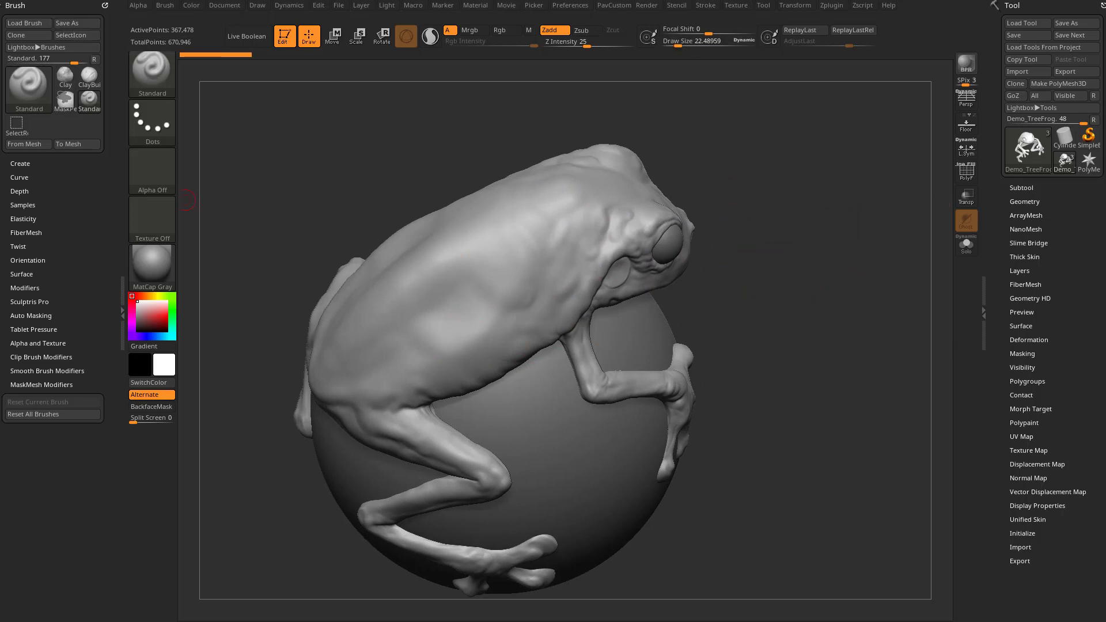
# Step: Dock the Document palette in the tray and frame the frog's back more closely
pyautogui.click(224, 5)
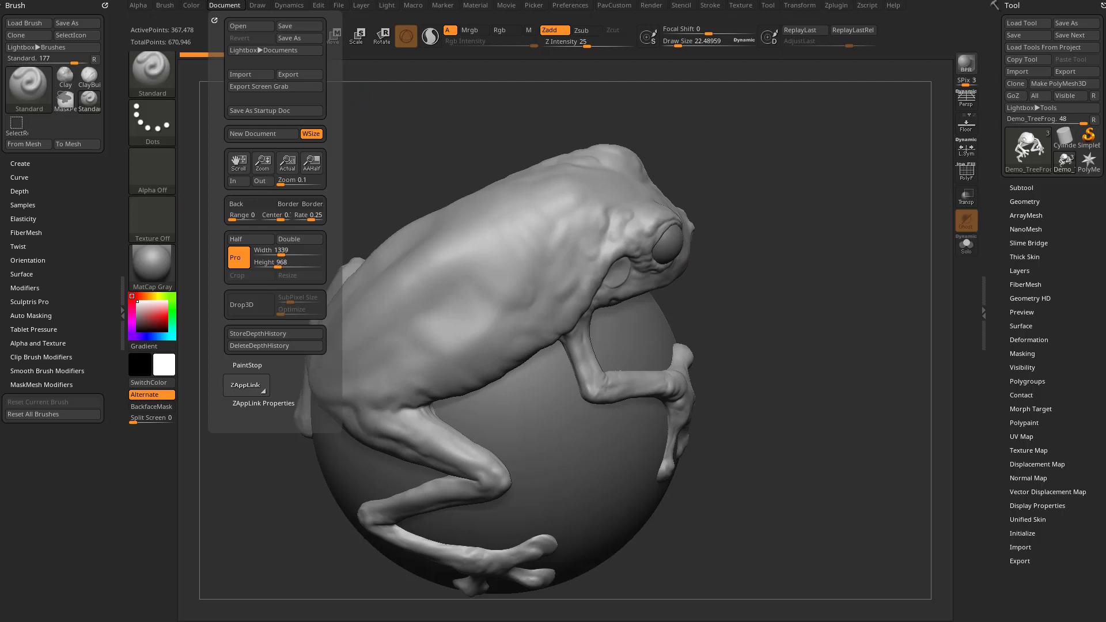
pyautogui.click(214, 20)
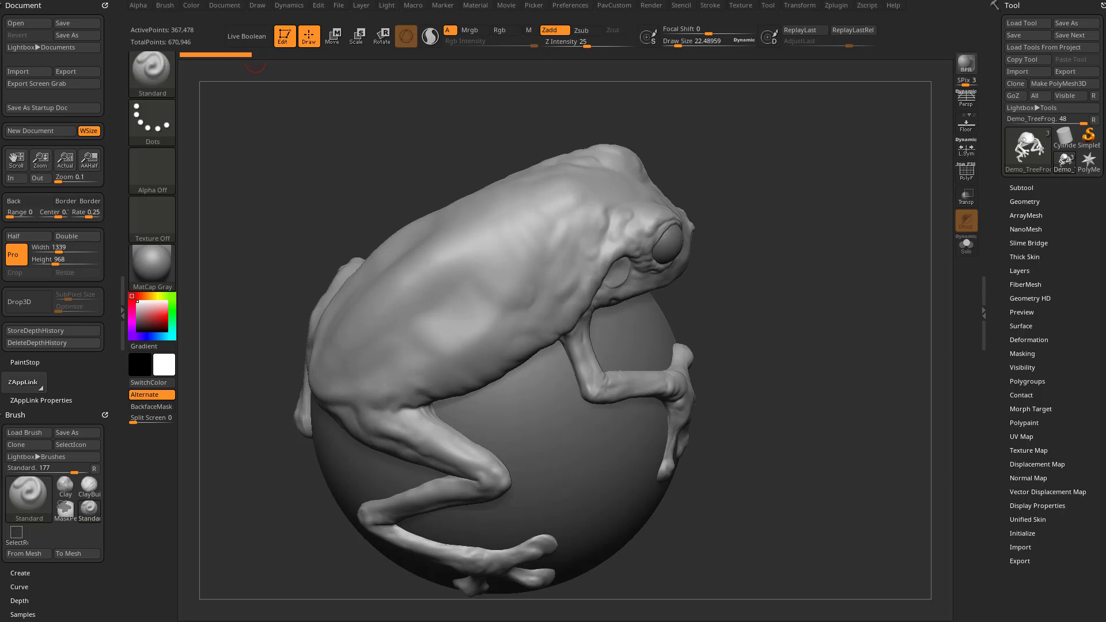
pyautogui.moveTo(777, 194); pyautogui.dragTo(767, 222)
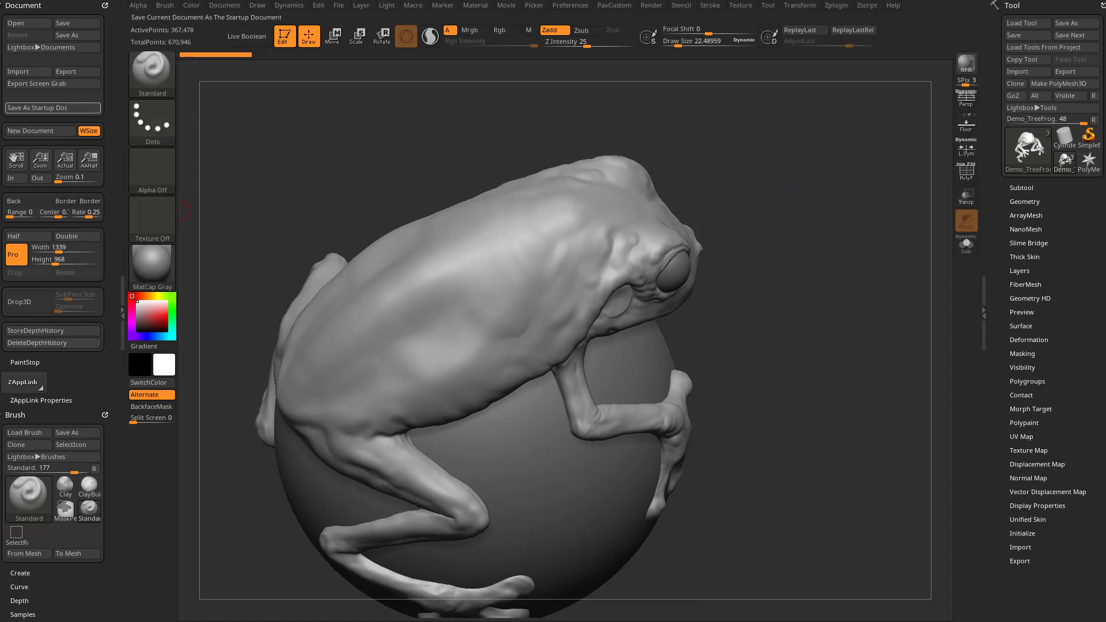
pyautogui.moveTo(807, 202); pyautogui.dragTo(830, 224)
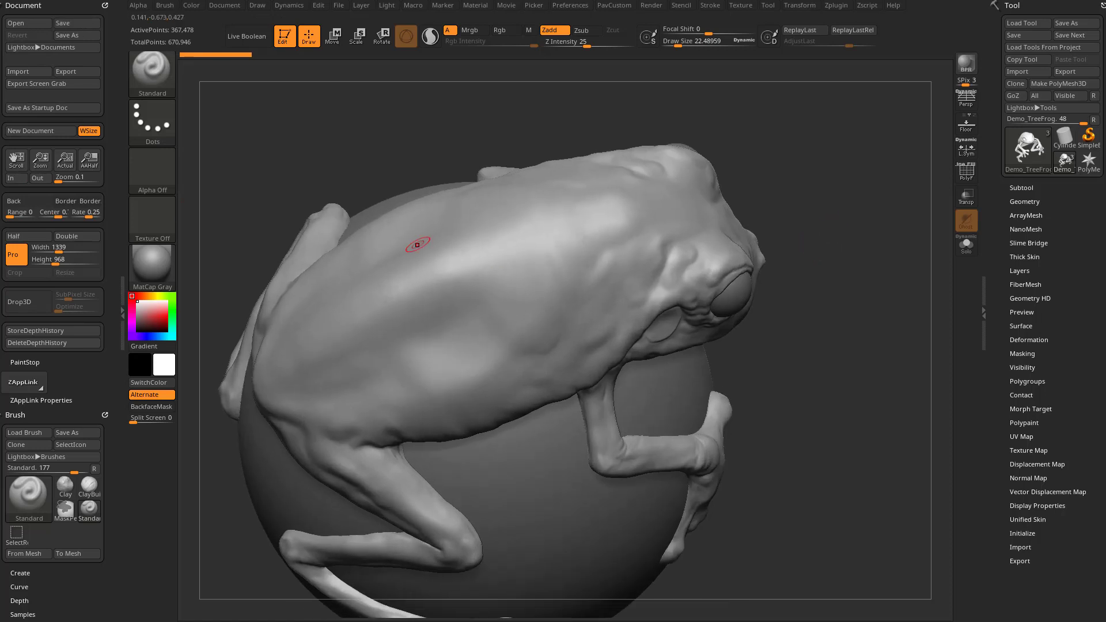
# Step: Try the Drop3D option on the frog and return the model to 3D editing
pyautogui.click(19, 302)
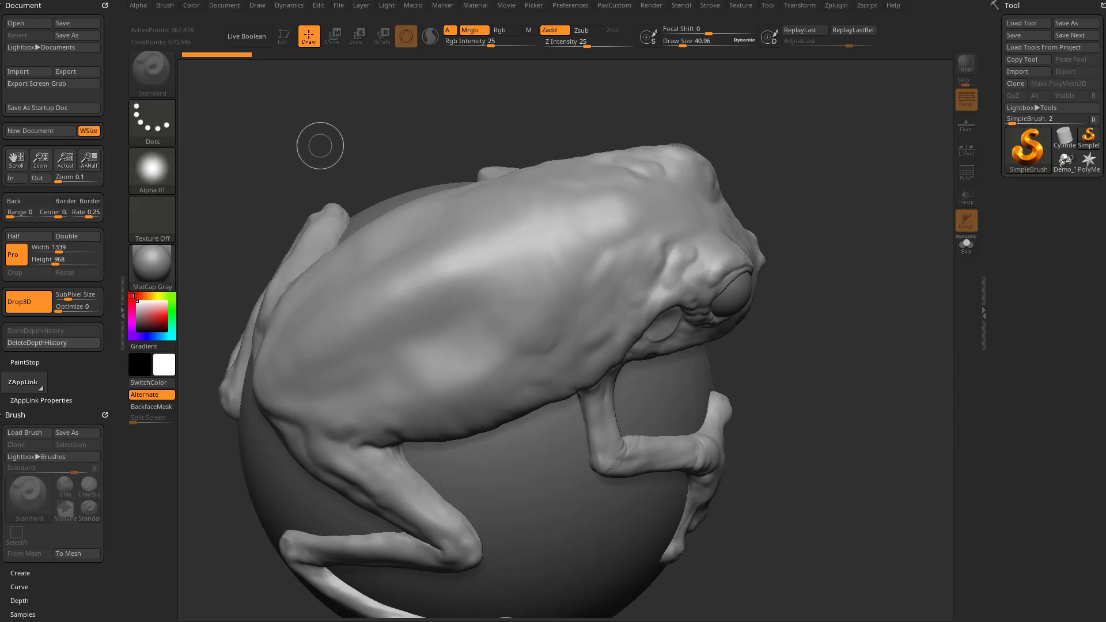
pyautogui.click(28, 302)
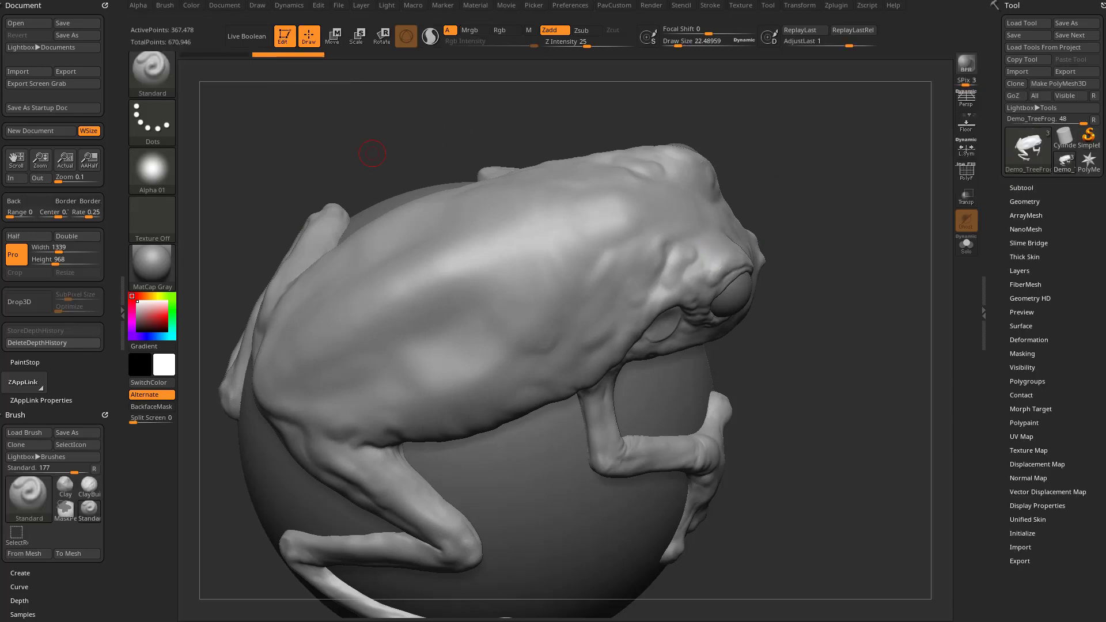
pyautogui.moveTo(372, 153)
pyautogui.keyDown('alt'); pyautogui.mouseDown()
pyautogui.moveTo(372, 231)
pyautogui.moveTo(803, 178)
pyautogui.moveTo(836, 144)
pyautogui.moveTo(793, 214)
pyautogui.mouseUp(); pyautogui.keyUp('alt')
# Step: Expand the frog's Subtool list, leave Edit mode and accept switching the active mesh to 2.5D
pyautogui.keyDown('shift'); pyautogui.click(1022, 187); pyautogui.keyUp('shift')
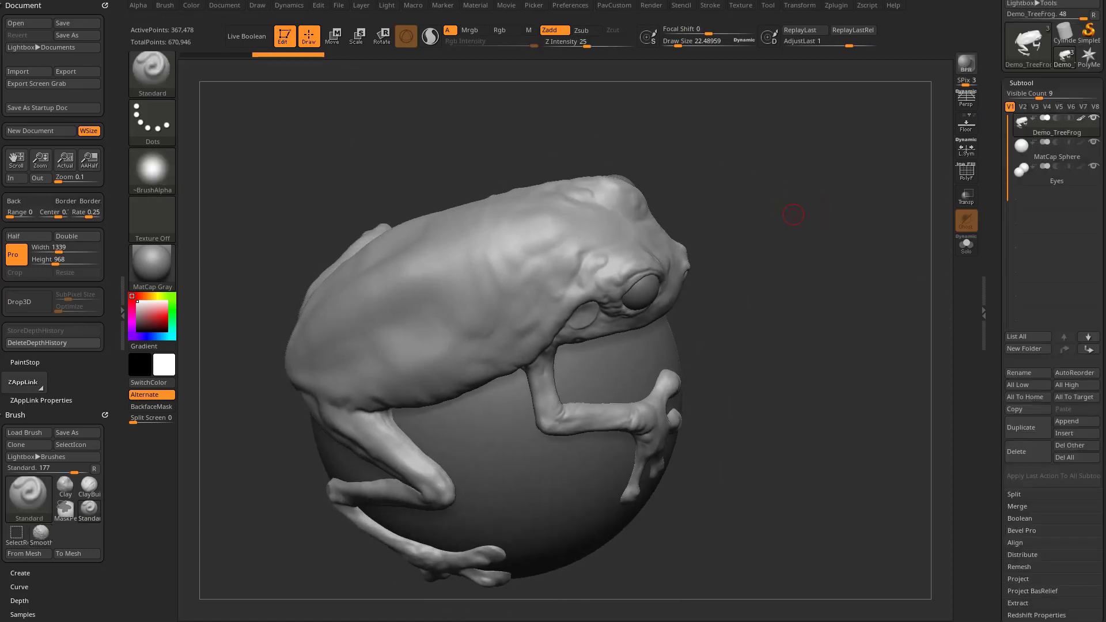
pyautogui.click(285, 36)
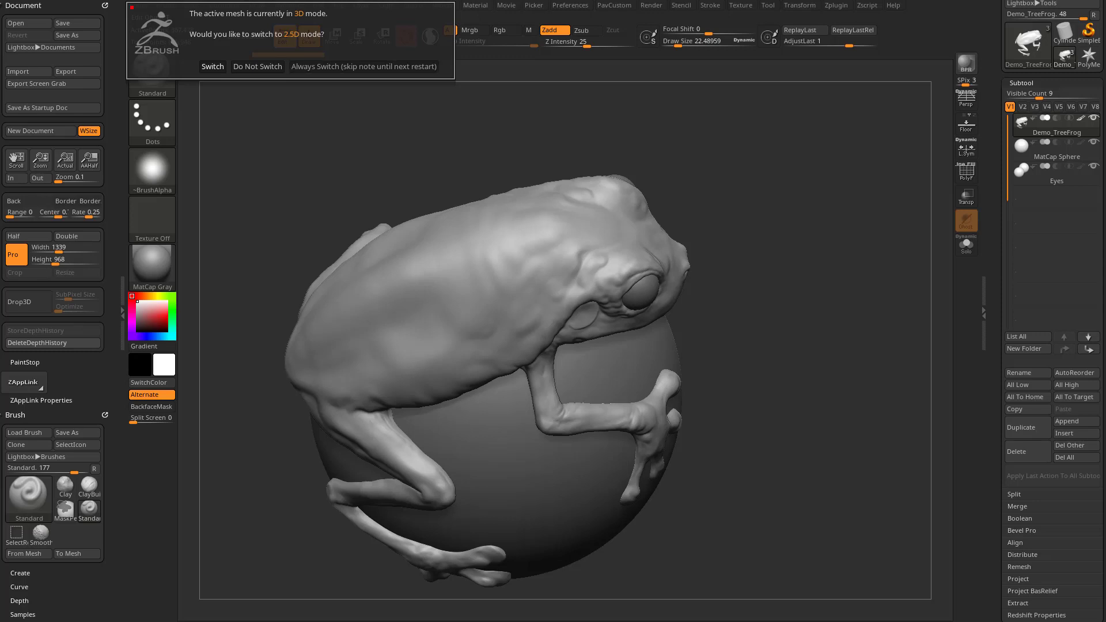
pyautogui.click(212, 67)
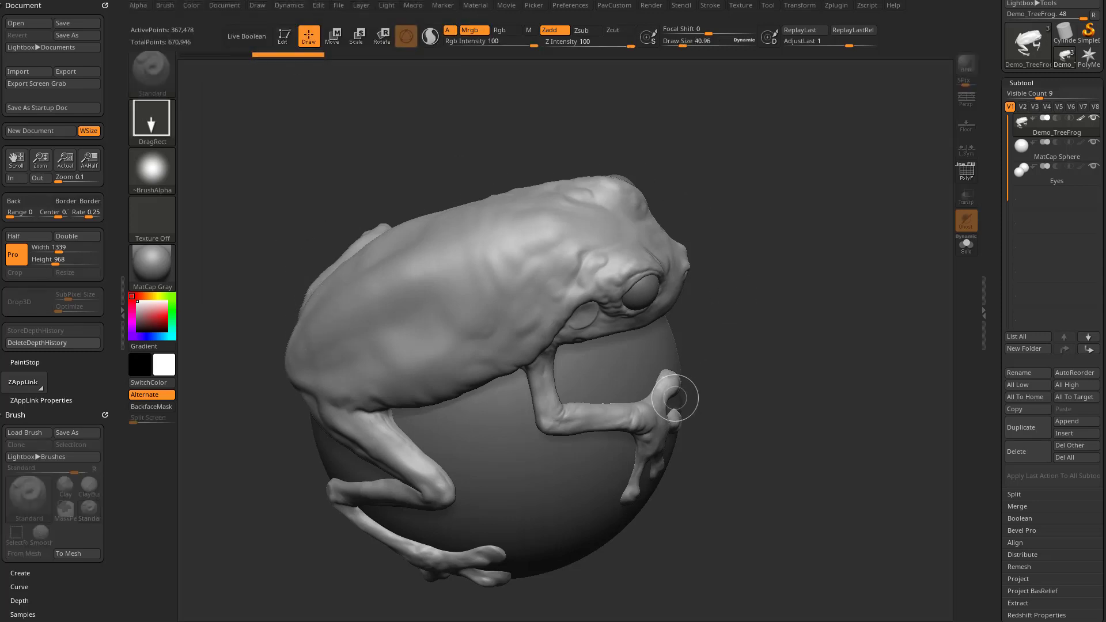
# Step: Examine the 3D meshes and 2.5D brushes available in the tool picker
pyautogui.moveTo(997, 162); pyautogui.dragTo(997, 266)
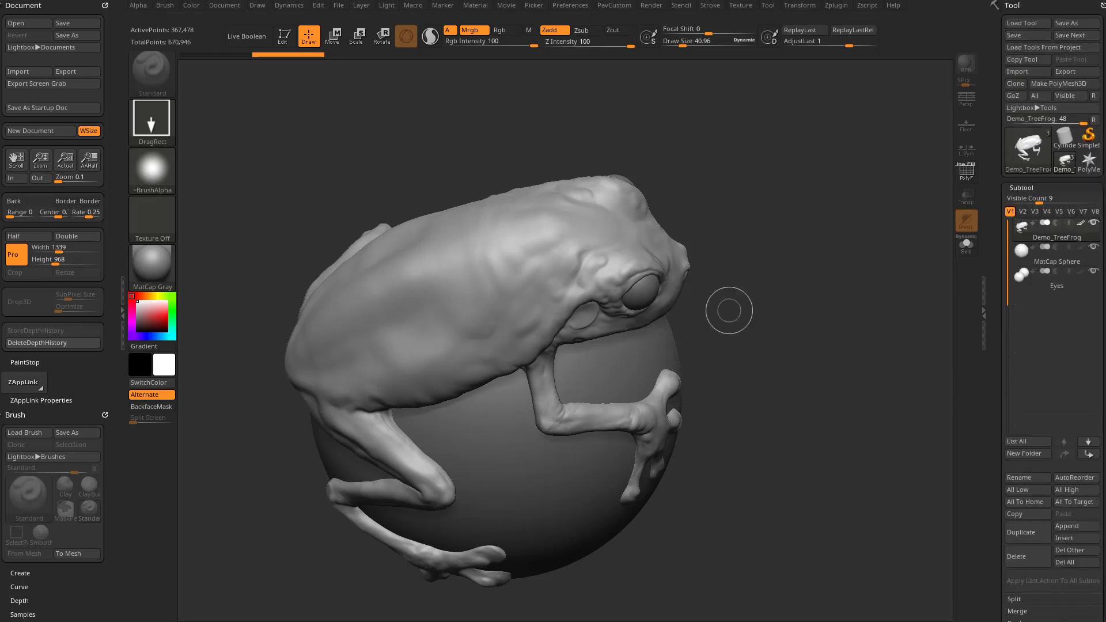
pyautogui.click(1029, 150)
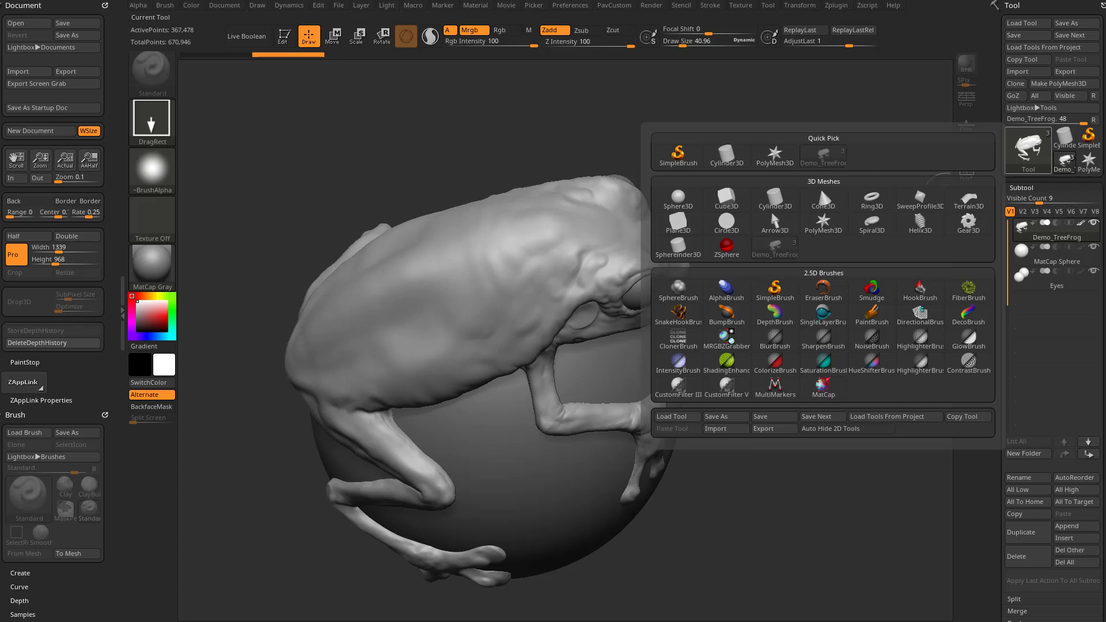
pyautogui.click(1028, 150)
pyautogui.click(1029, 150)
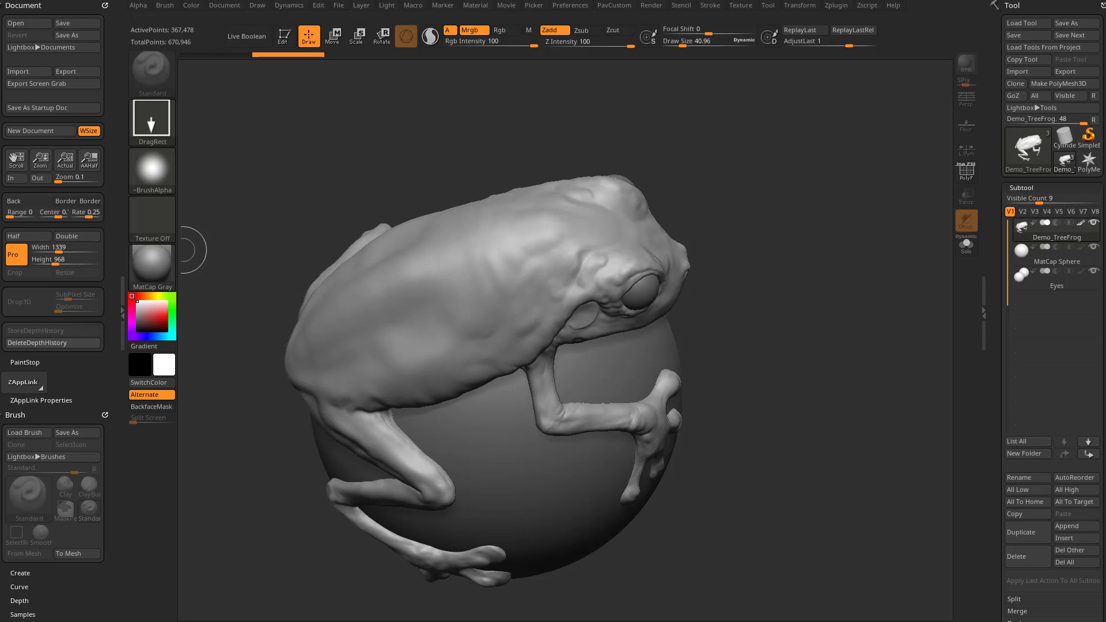
# Step: Dock the Alpha palette in the tray and capture the canvas as an alpha with GrabDoc from the Transfer options
pyautogui.press('shift')
pyautogui.click(139, 6)
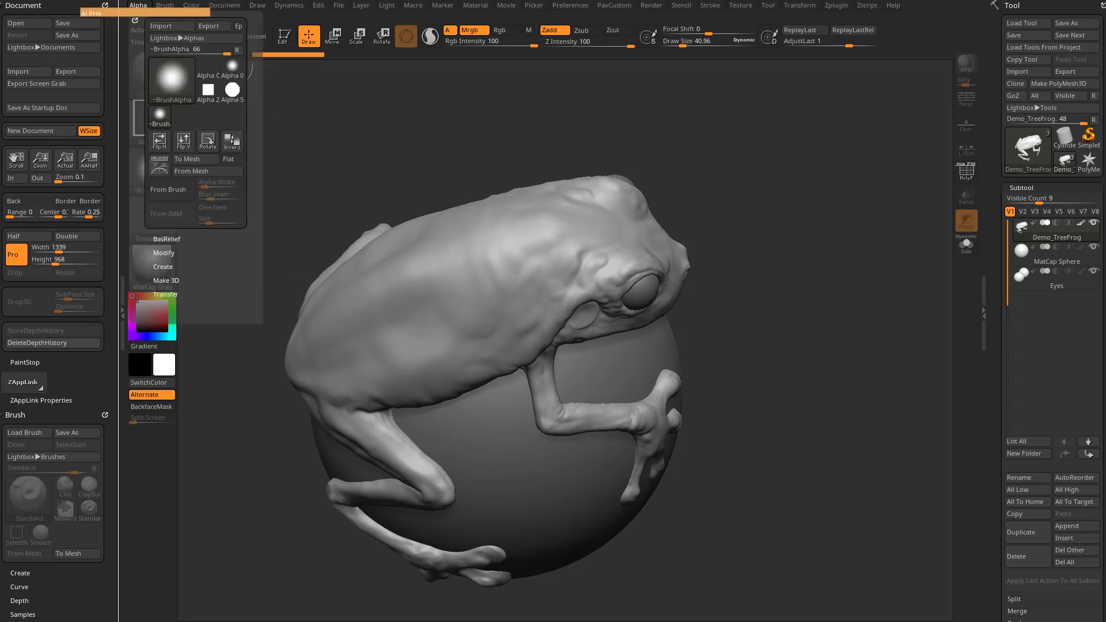
pyautogui.moveTo(87, 13); pyautogui.dragTo(46, 58)
pyautogui.click(23, 291)
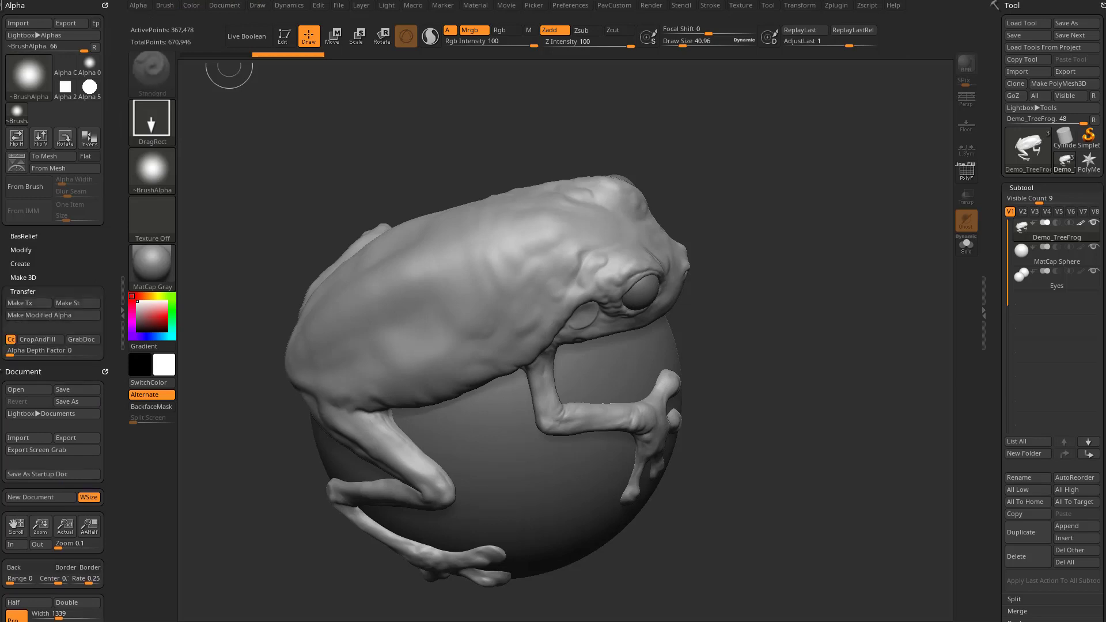
pyautogui.click(81, 339)
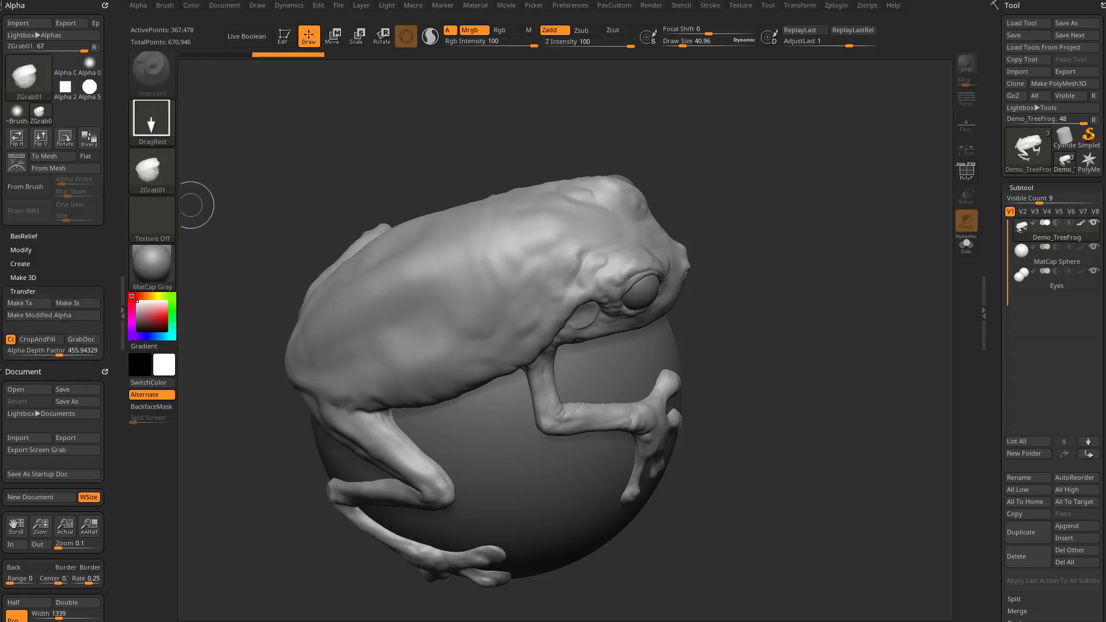
# Step: Review the alpha library containing the alpha grabbed from the canvas
pyautogui.moveTo(153, 170)
pyautogui.click(155, 172)
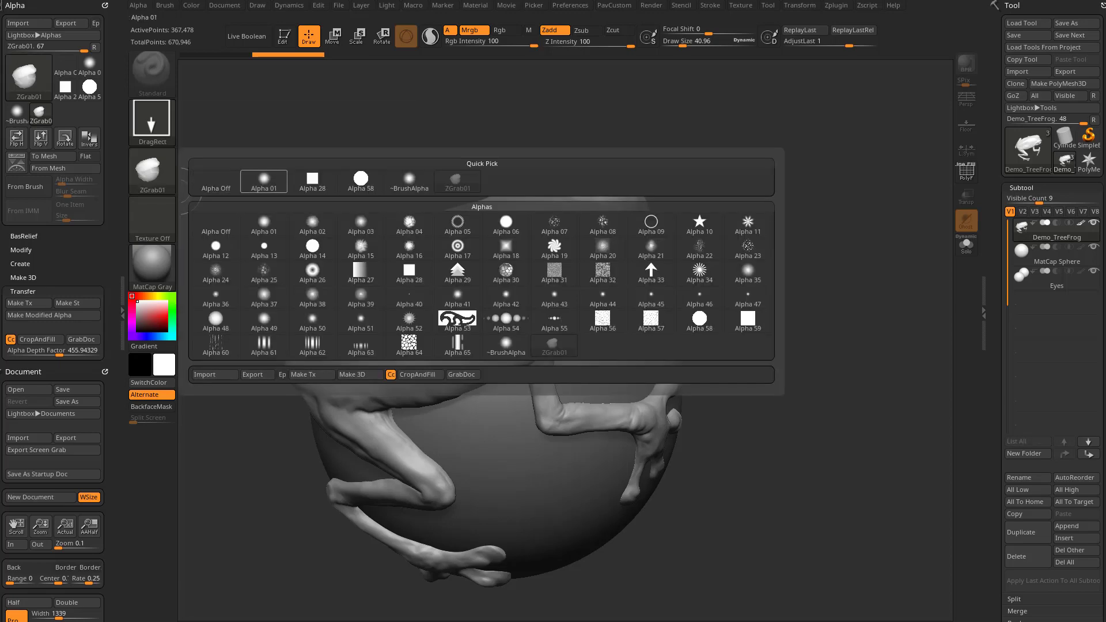
pyautogui.moveTo(152, 171)
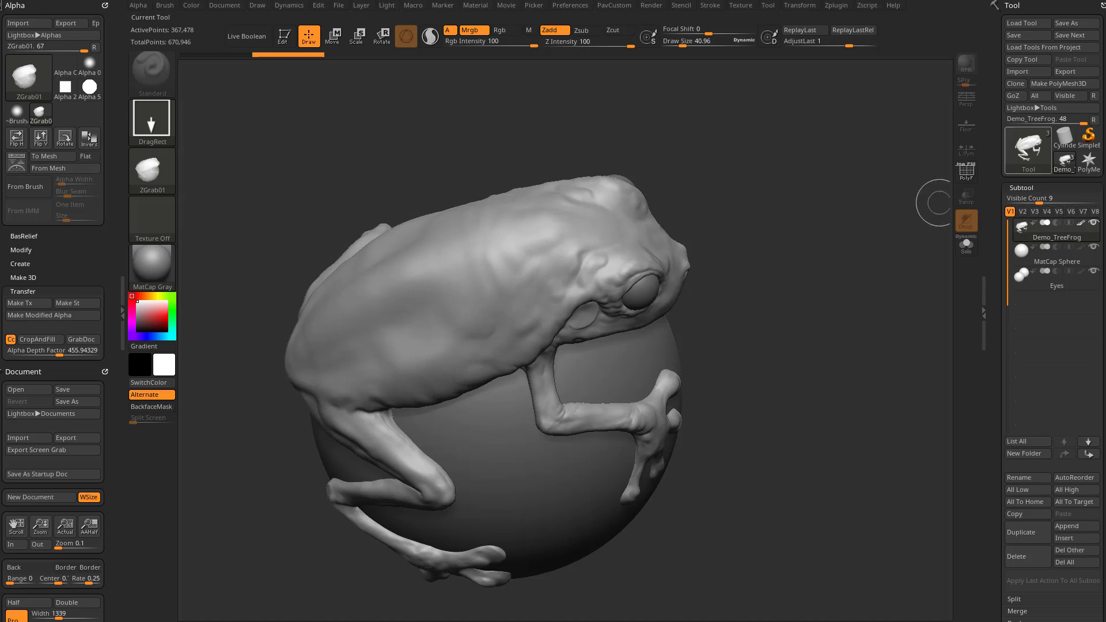
# Step: Select the 2.5D BumpBrush and paint a winding raised stroke across the frog's back
pyautogui.click(1029, 149)
pyautogui.moveTo(775, 314)
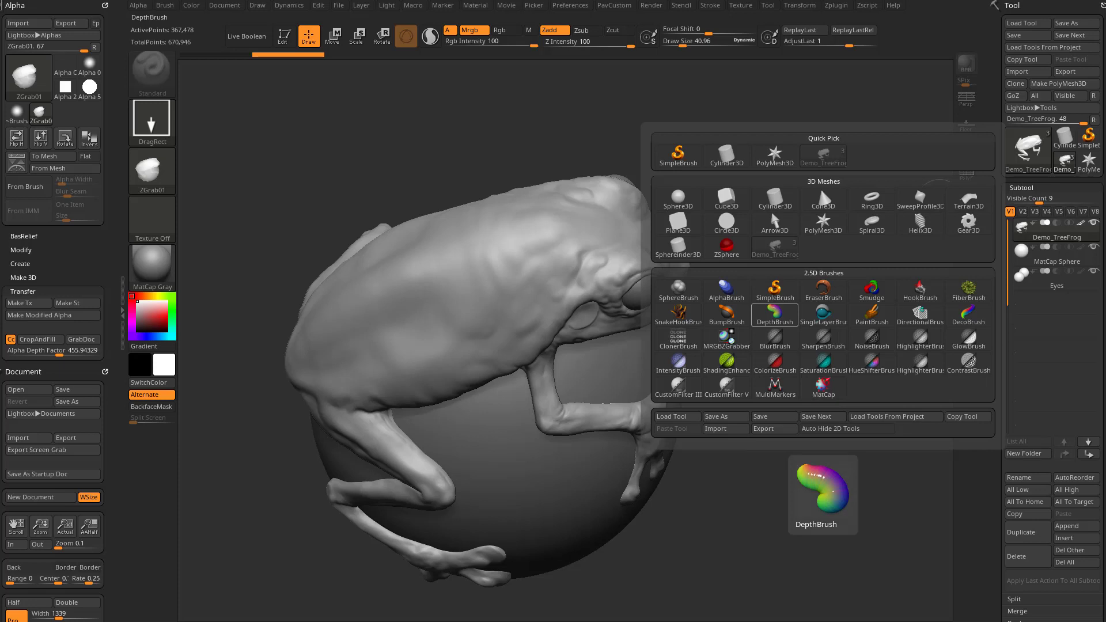
pyautogui.click(727, 314)
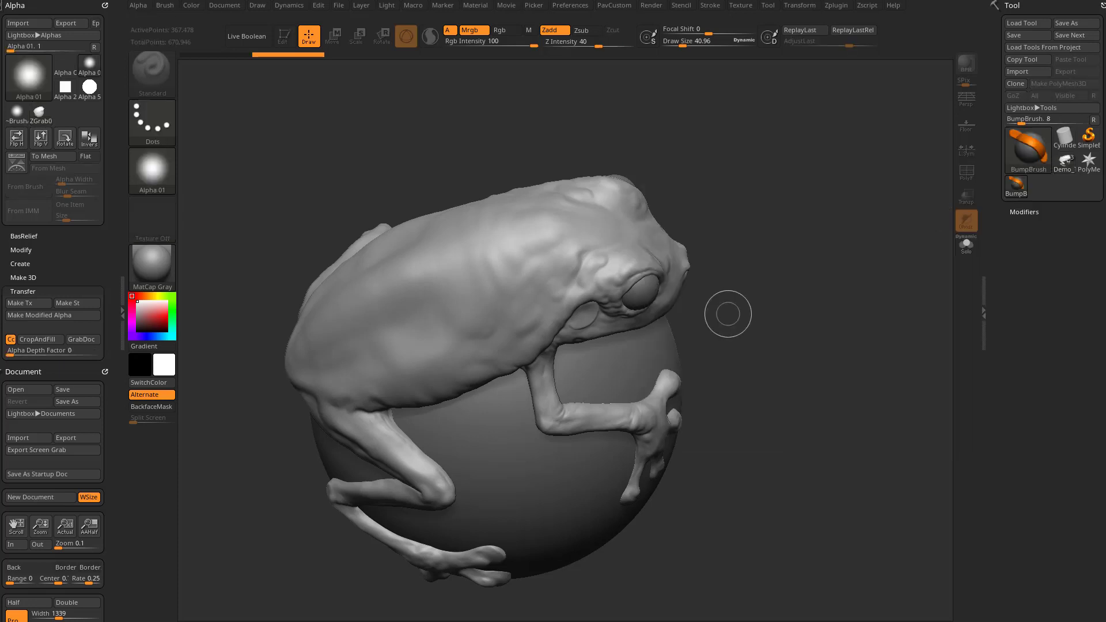
pyautogui.moveTo(475, 261); pyautogui.dragTo(374, 344)
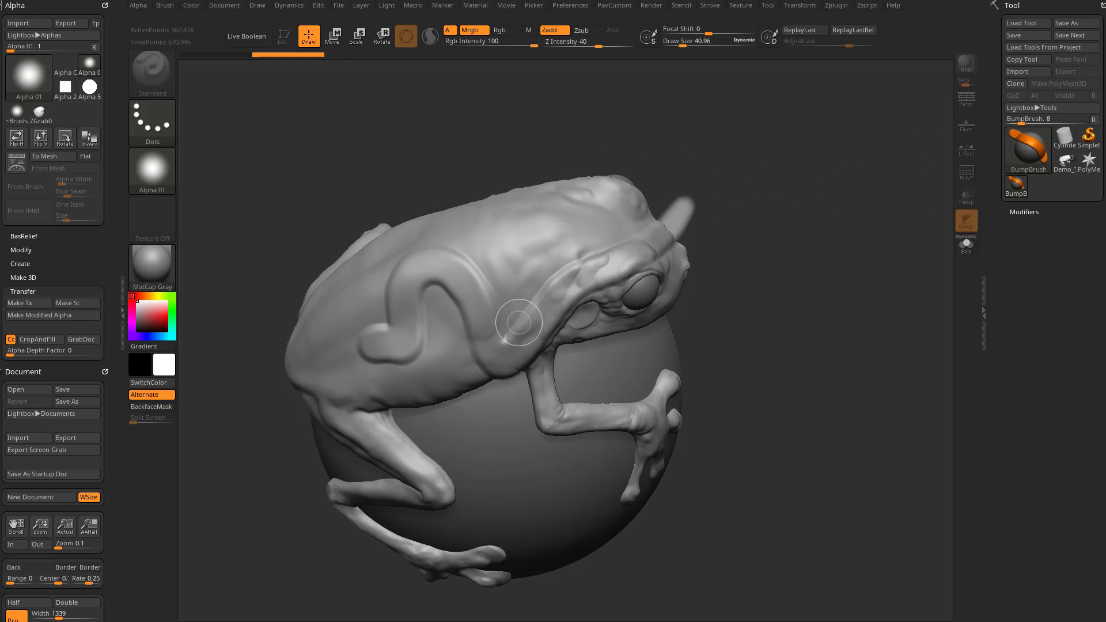
# Step: Reduce the draw size to about 31 and paint a smaller winding stroke behind the frog's head
pyautogui.press('s')
pyautogui.click(579, 226)
pyautogui.click(614, 170)
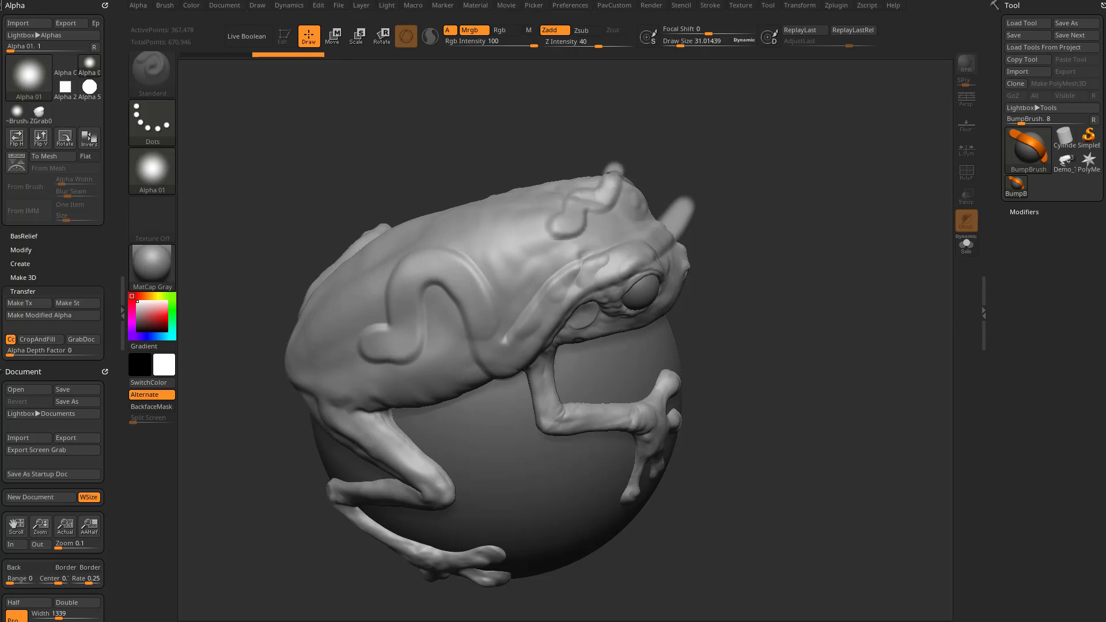
# Step: Select the SimpleBrush with Alpha 06 and paint raised strokes across the middle of the frog's back
pyautogui.click(1029, 151)
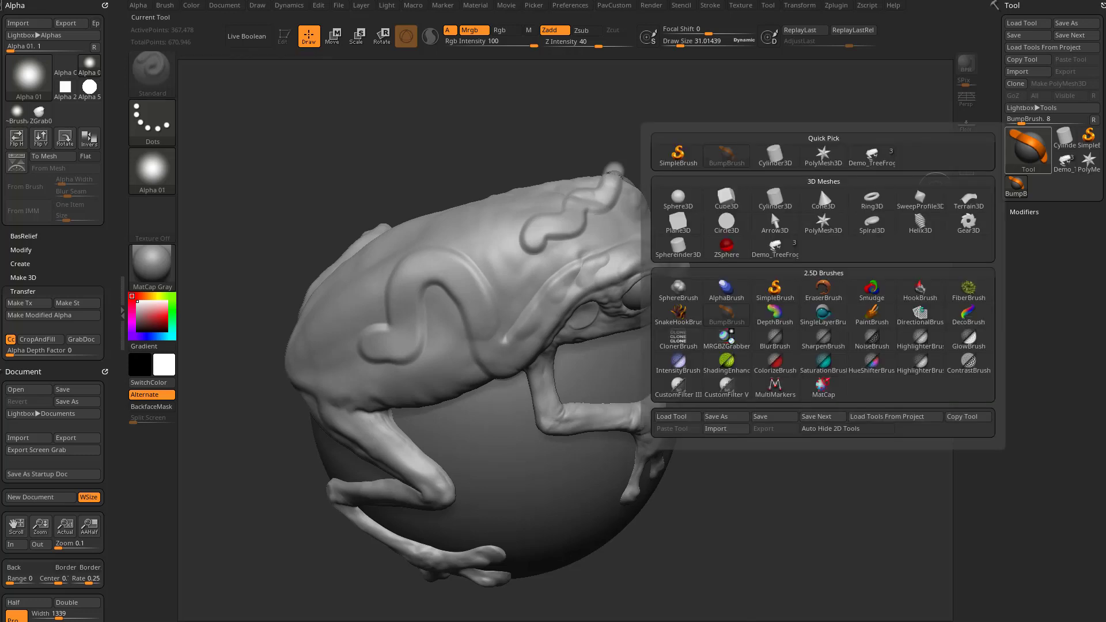
pyautogui.click(775, 288)
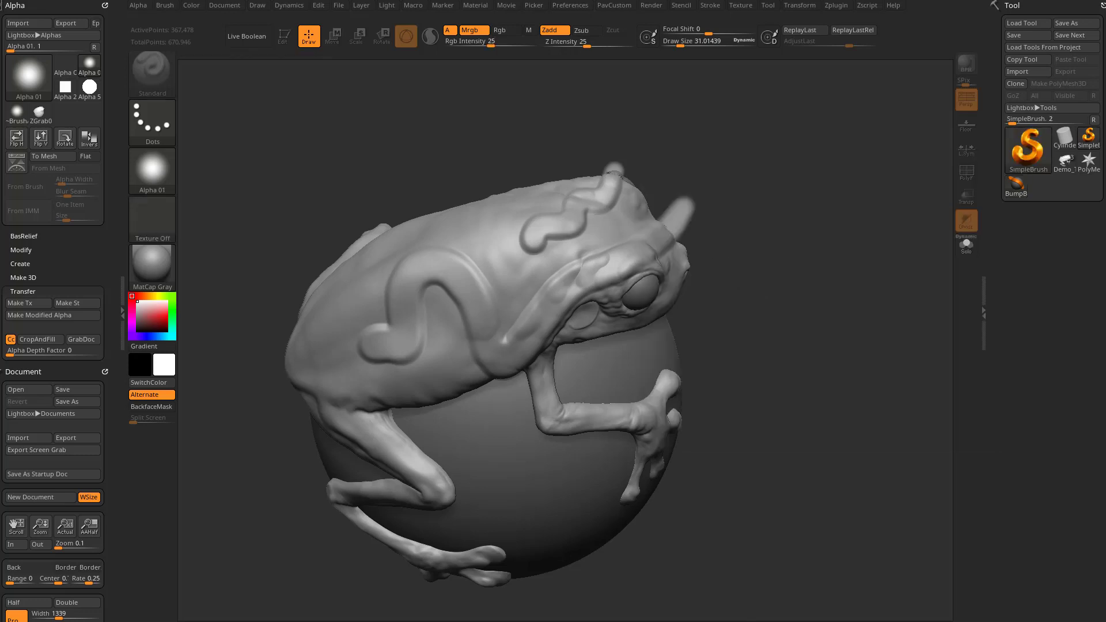
pyautogui.click(152, 170)
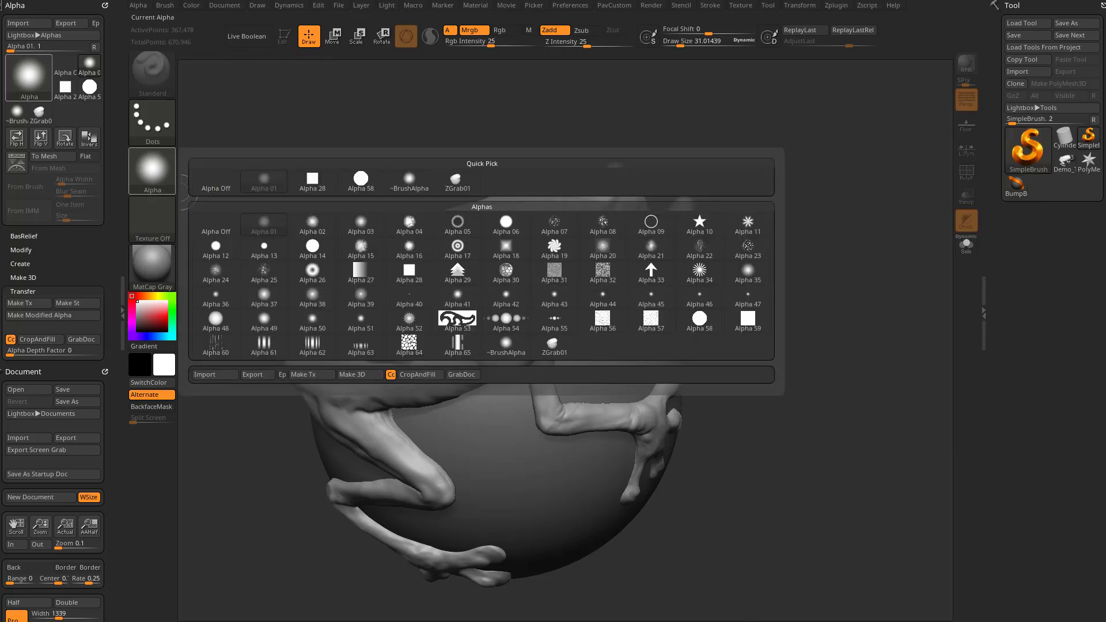
pyautogui.click(506, 225)
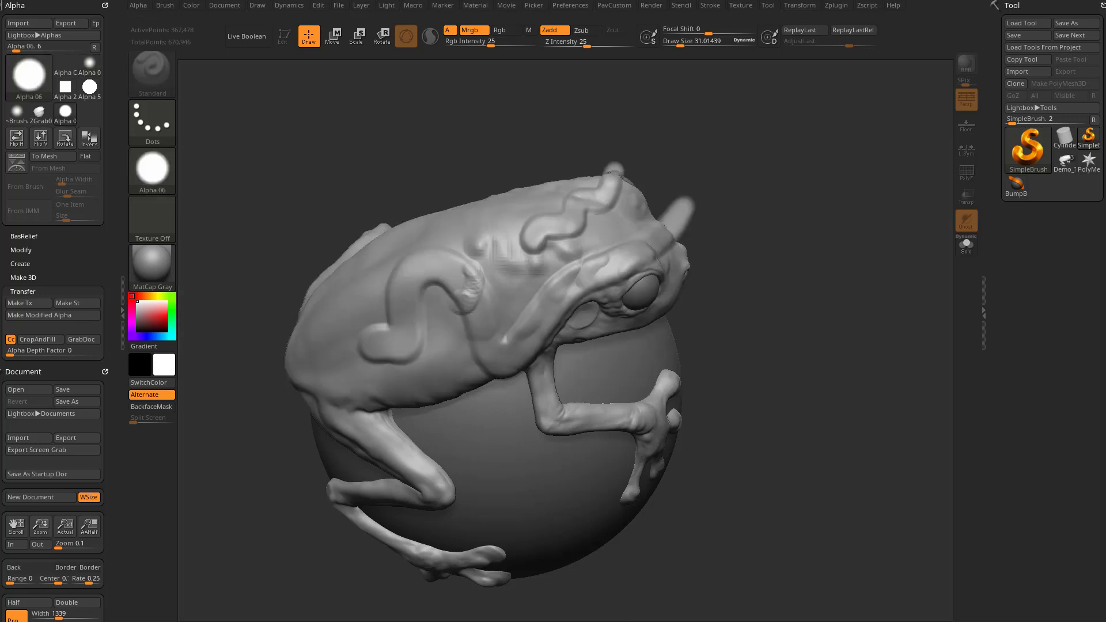
# Step: Change the stroke type to FreeHand and paint more raised strokes along the frog's lower side
pyautogui.click(152, 122)
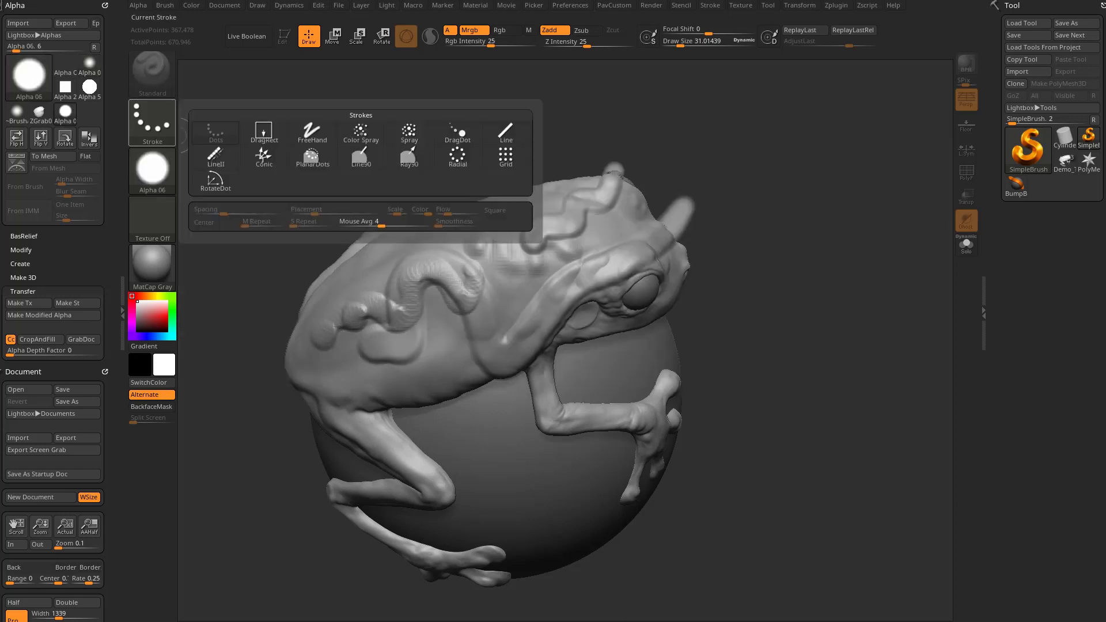
pyautogui.click(311, 133)
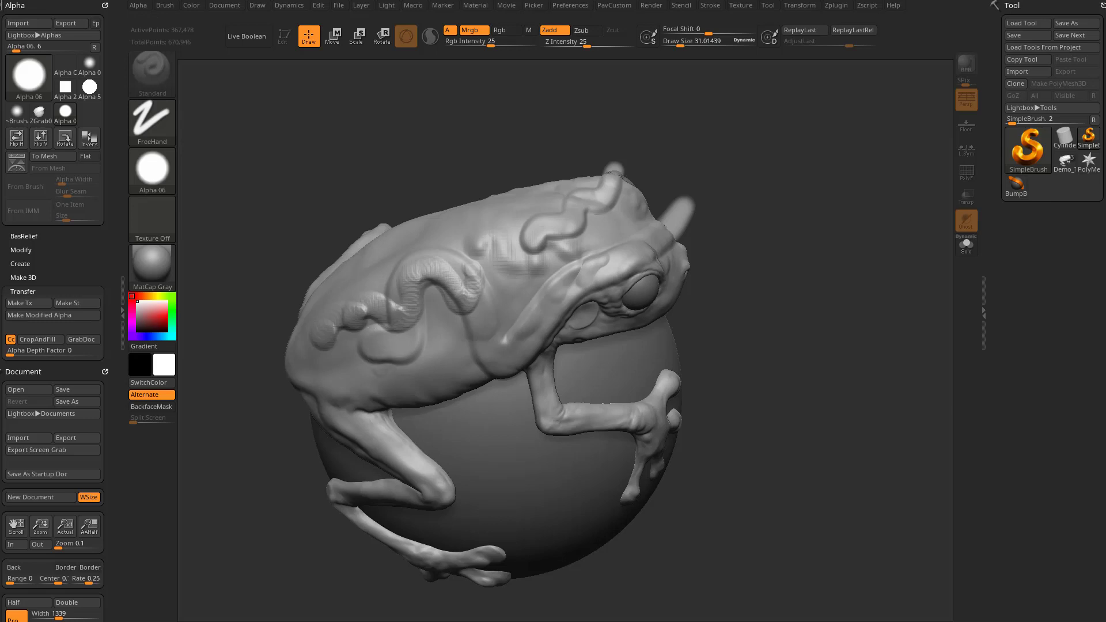
pyautogui.click(152, 122)
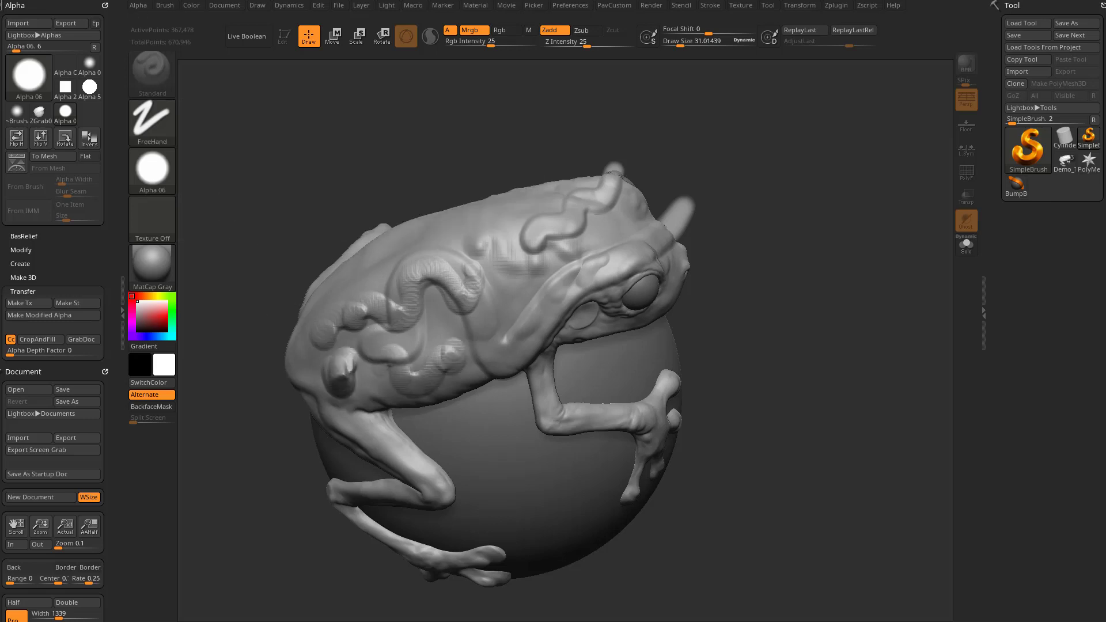
# Step: Change the stroke type to Line, reduce the draw size to about 22 and paint a straight raised stroke down the frog's side behind the shoulder
pyautogui.click(152, 122)
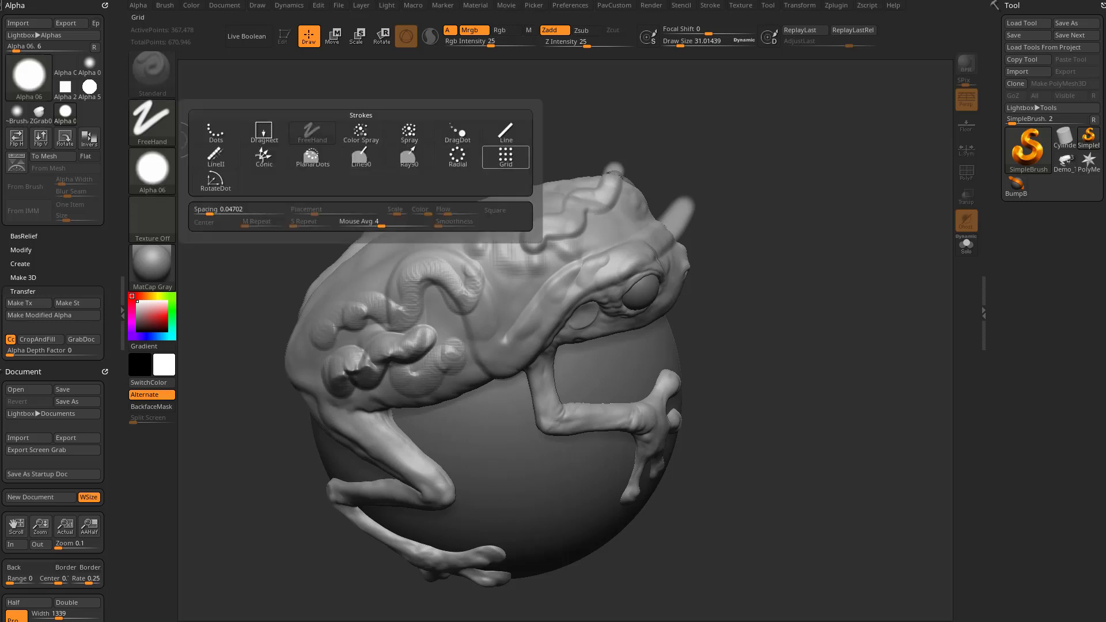
pyautogui.click(506, 146)
pyautogui.press('s')
pyautogui.click(485, 246)
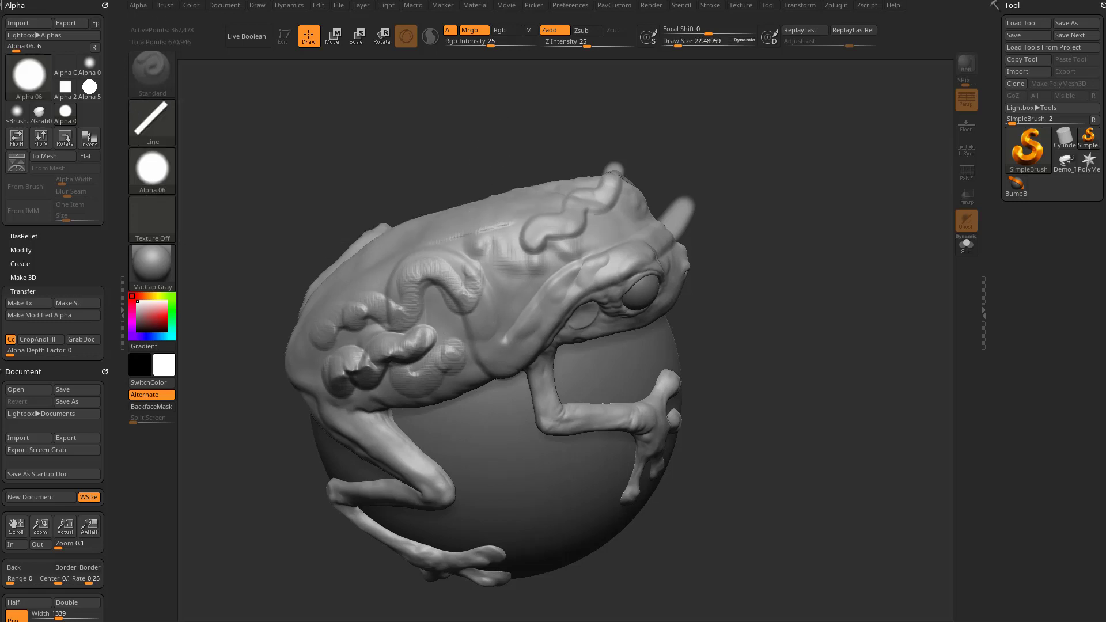
pyautogui.moveTo(502, 225)
pyautogui.mouseDown()
pyautogui.moveTo(404, 288)
pyautogui.moveTo(455, 355)
pyautogui.moveTo(497, 372)
pyautogui.mouseUp()
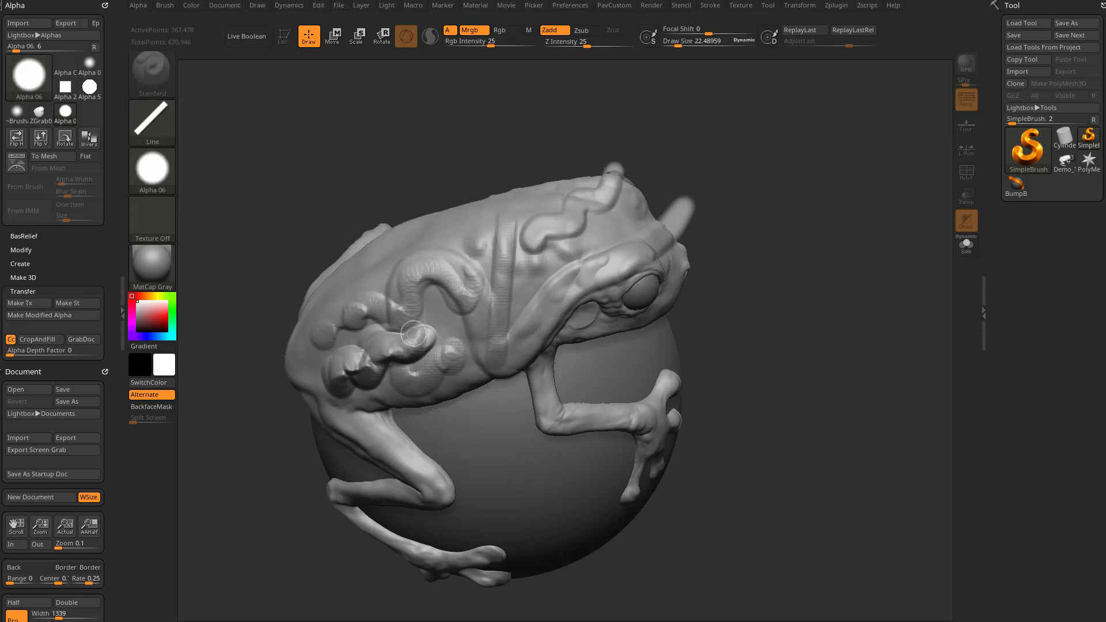
# Step: Select the 2.5D SingleLayerBrush, reduce the draw size to about 12 and paint a winding stroke behind the frog's eye
pyautogui.click(1028, 149)
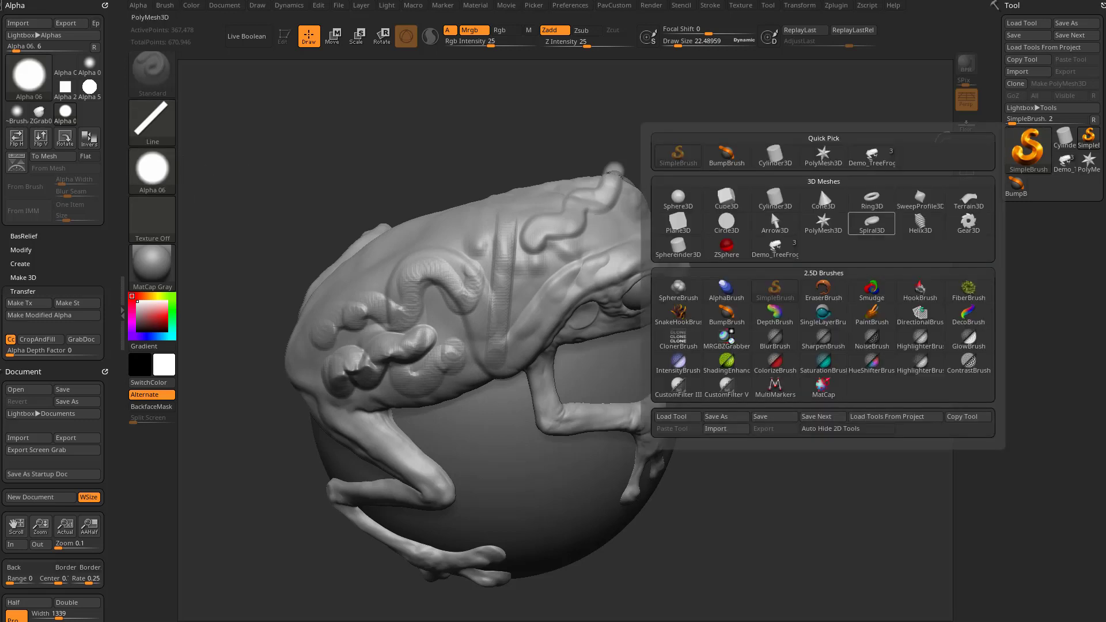
pyautogui.click(823, 314)
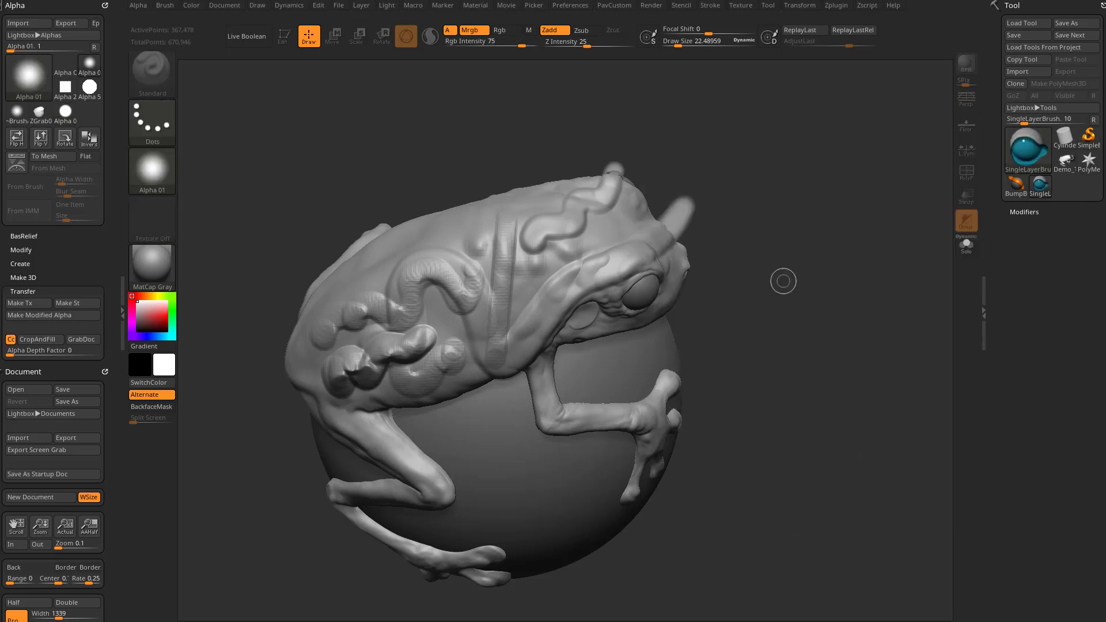
pyautogui.press('s')
pyautogui.moveTo(612, 242); pyautogui.dragTo(618, 226)
pyautogui.moveTo(572, 254); pyautogui.dragTo(540, 272)
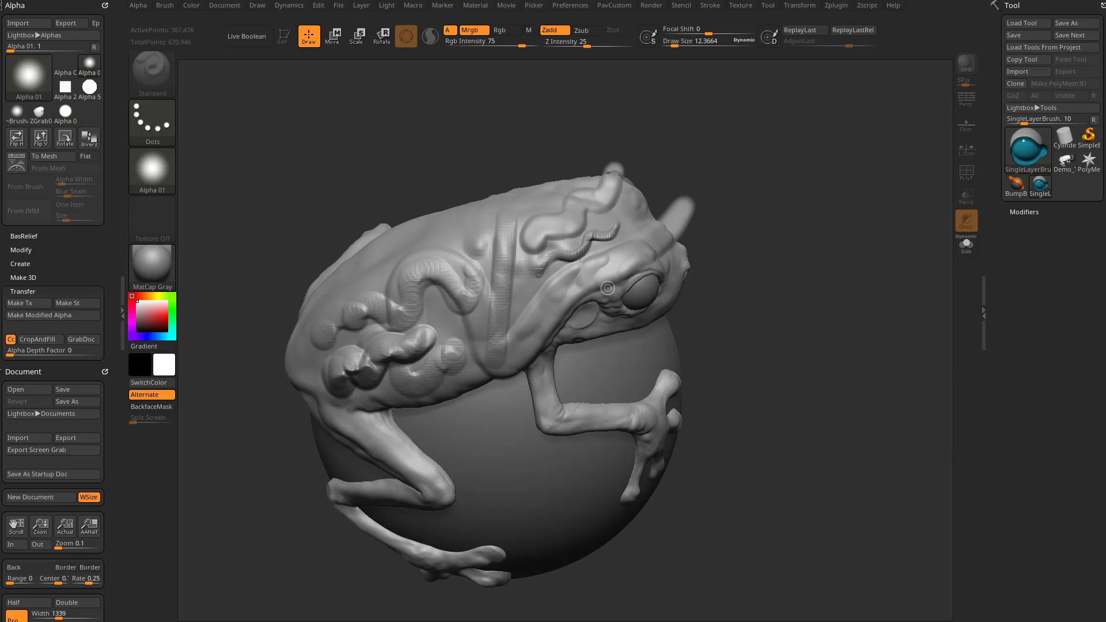
# Step: Give the SingleLayerBrush Alpha 12 and the Line stroke, and paint several straight strokes behind the frog's eye
pyautogui.click(152, 170)
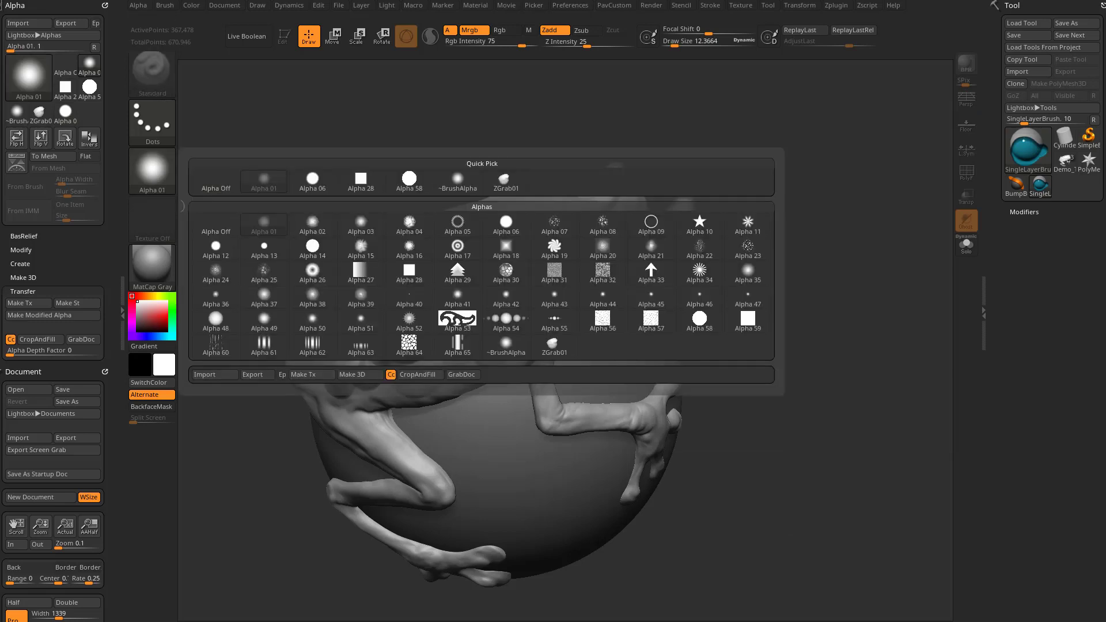
pyautogui.click(216, 248)
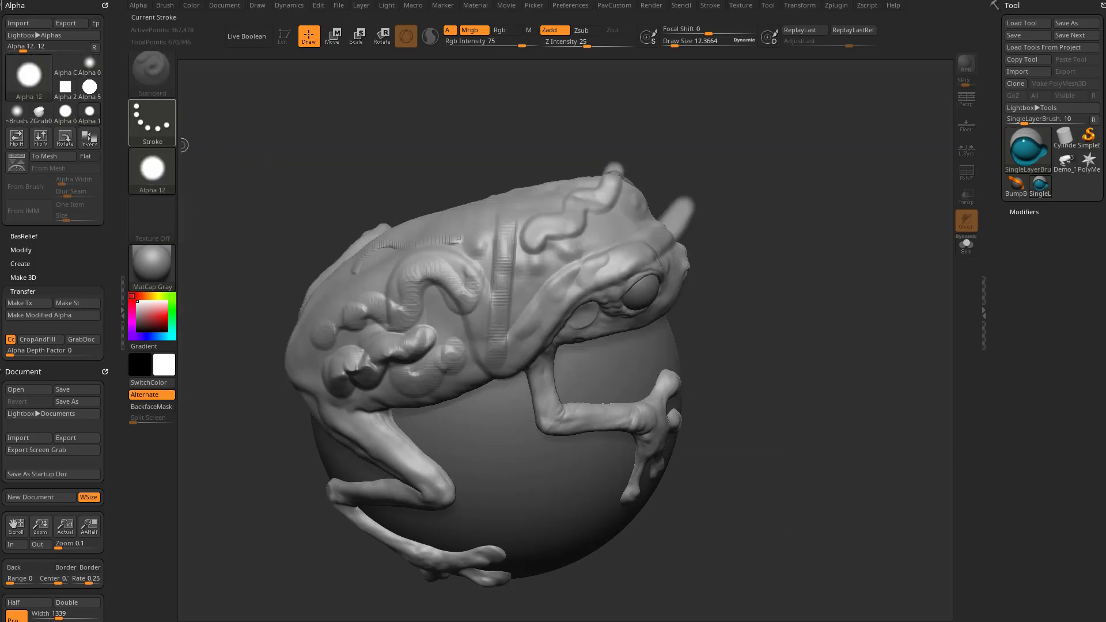
pyautogui.click(152, 123)
pyautogui.click(505, 133)
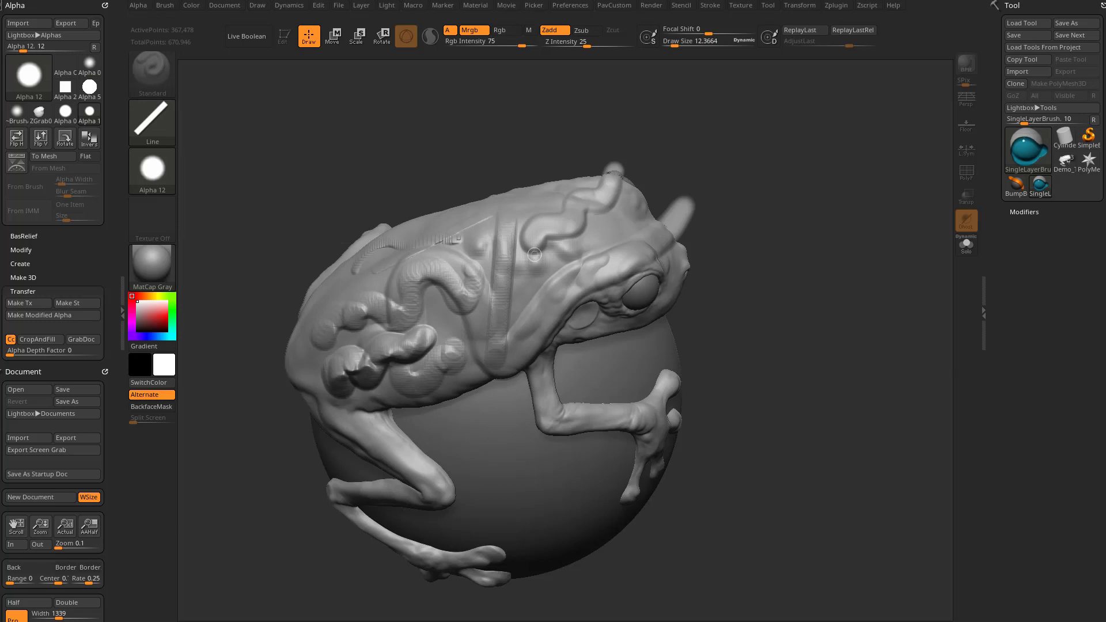
pyautogui.moveTo(571, 225); pyautogui.dragTo(570, 300)
pyautogui.moveTo(597, 225); pyautogui.dragTo(616, 283)
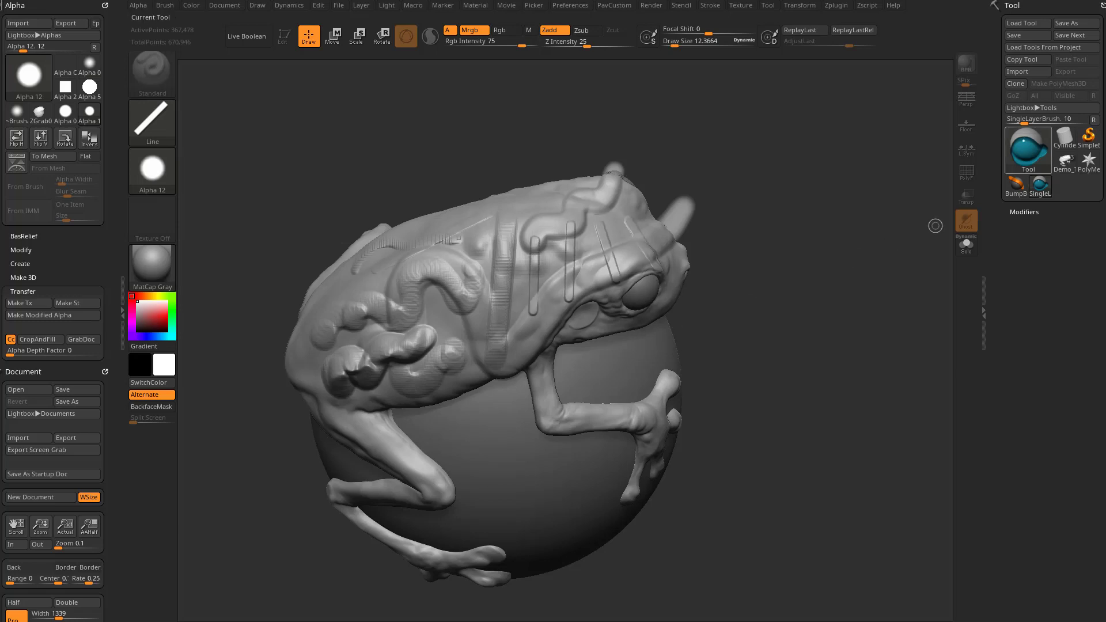
# Step: Select the DecoBrush with Zadd on and paint two winding rainbow strokes from behind the frog's head to its rear
pyautogui.click(1029, 148)
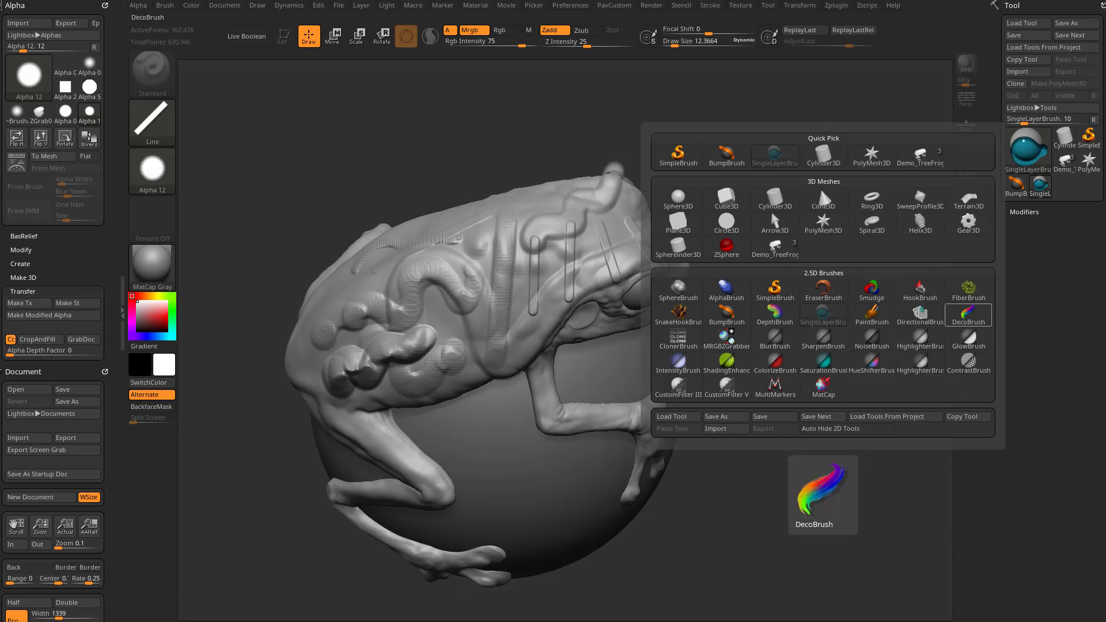
pyautogui.click(968, 315)
pyautogui.moveTo(615, 215)
pyautogui.mouseDown()
pyautogui.moveTo(599, 253)
pyautogui.moveTo(416, 337)
pyautogui.moveTo(402, 387)
pyautogui.mouseUp()
pyautogui.click(555, 30)
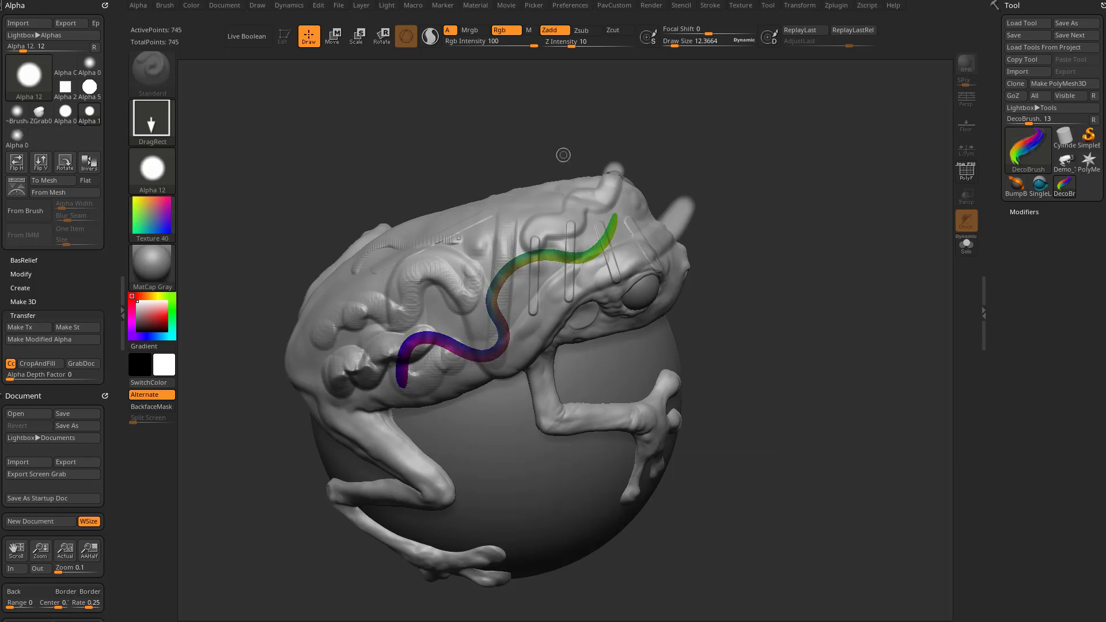
pyautogui.moveTo(583, 249)
pyautogui.mouseDown()
pyautogui.moveTo(447, 296)
pyautogui.moveTo(372, 366)
pyautogui.mouseUp()
# Step: Set the Z Intensity to 35, paint a third winding rainbow stroke and move it toward the frog's head
pyautogui.moveTo(572, 46); pyautogui.dragTo(596, 46)
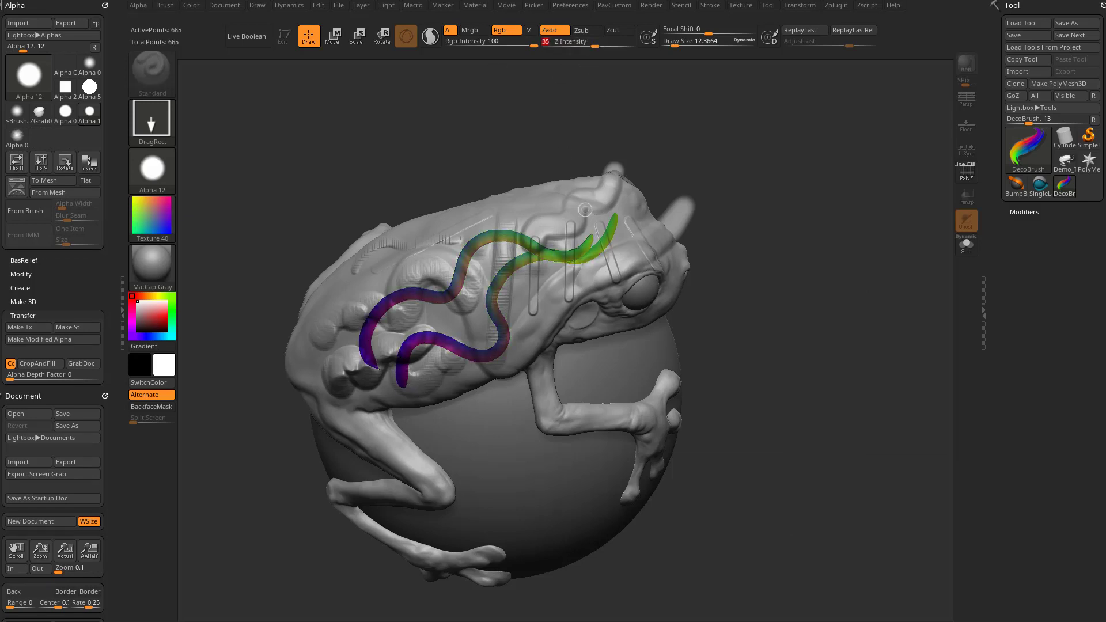
pyautogui.moveTo(585, 204); pyautogui.dragTo(455, 337)
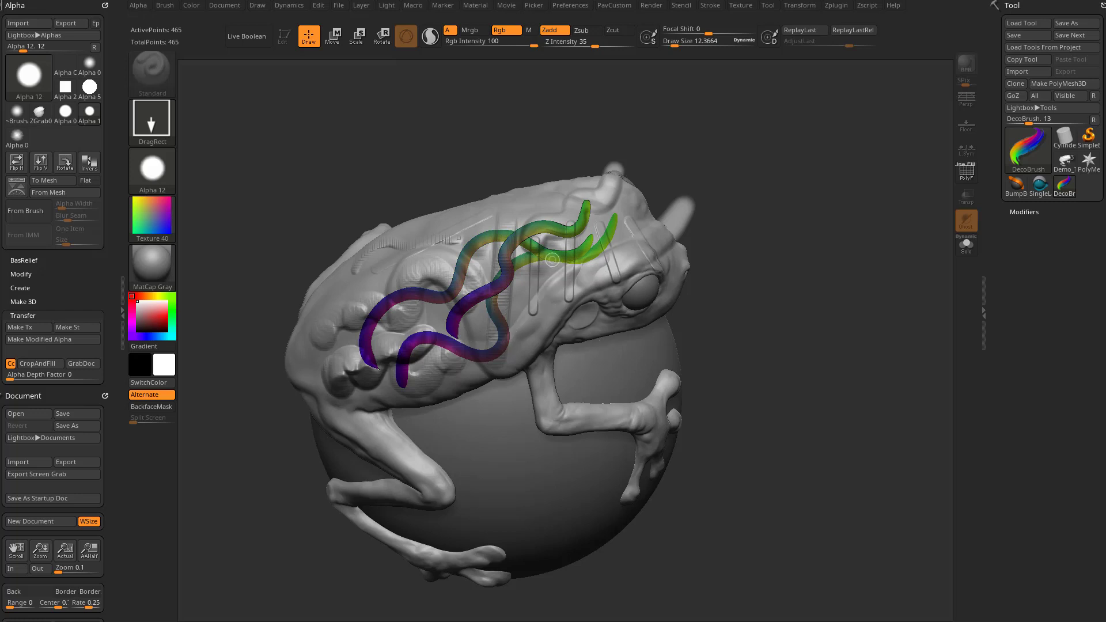
pyautogui.press('w')
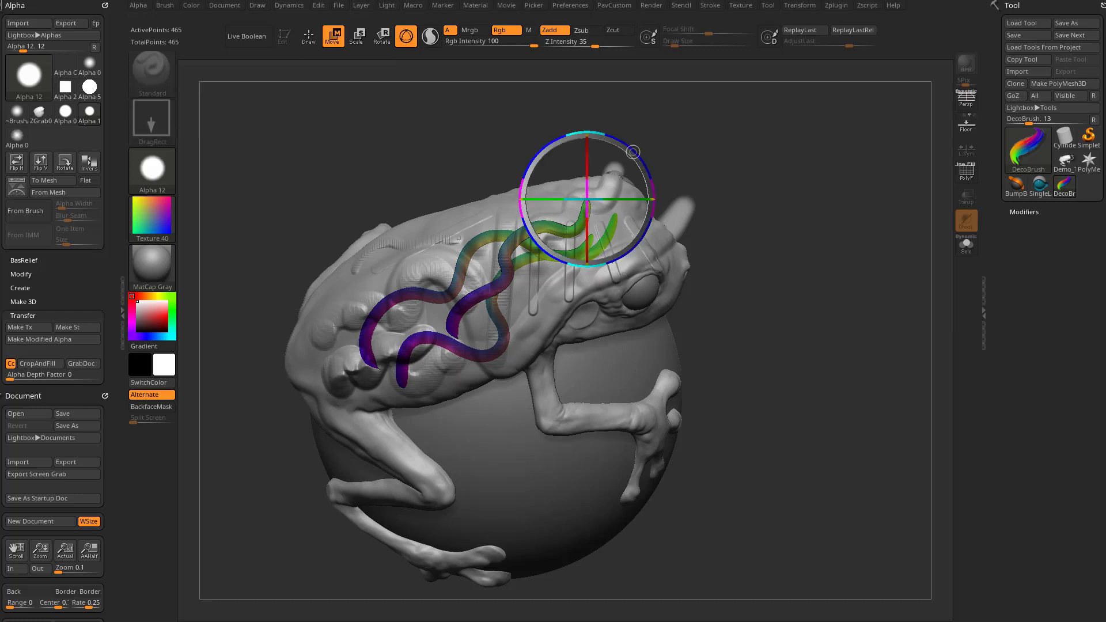
pyautogui.moveTo(633, 152)
pyautogui.mouseDown()
pyautogui.moveTo(639, 178)
pyautogui.moveTo(594, 166)
pyautogui.moveTo(678, 180)
pyautogui.mouseUp()
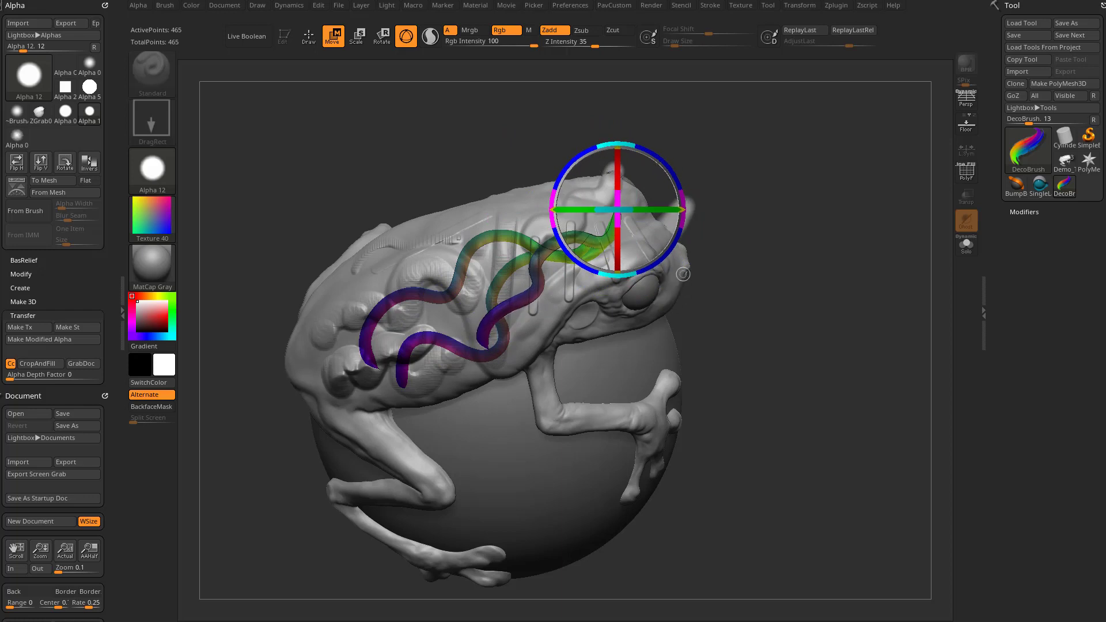
pyautogui.press('q')
# Step: Select the Smudge brush and smear swirls into the rainbow strokes on the frog's back and head at a draw size of about 49
pyautogui.click(1029, 150)
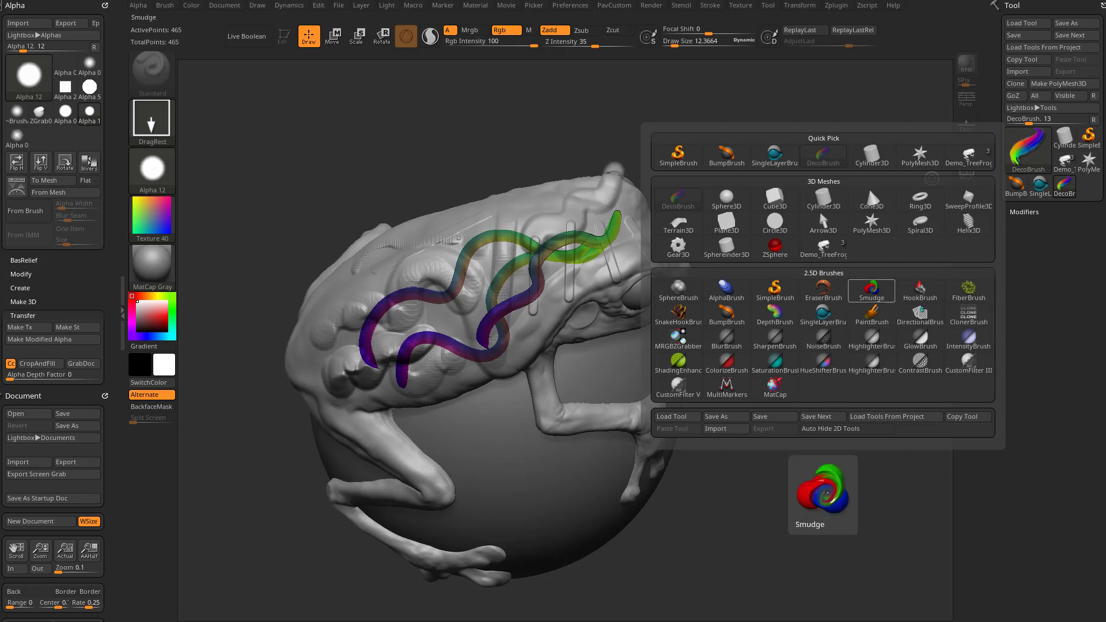
pyautogui.click(872, 288)
pyautogui.moveTo(578, 250)
pyautogui.mouseDown()
pyautogui.moveTo(528, 202)
pyautogui.moveTo(490, 284)
pyautogui.moveTo(397, 291)
pyautogui.moveTo(404, 302)
pyautogui.moveTo(384, 311)
pyautogui.mouseUp()
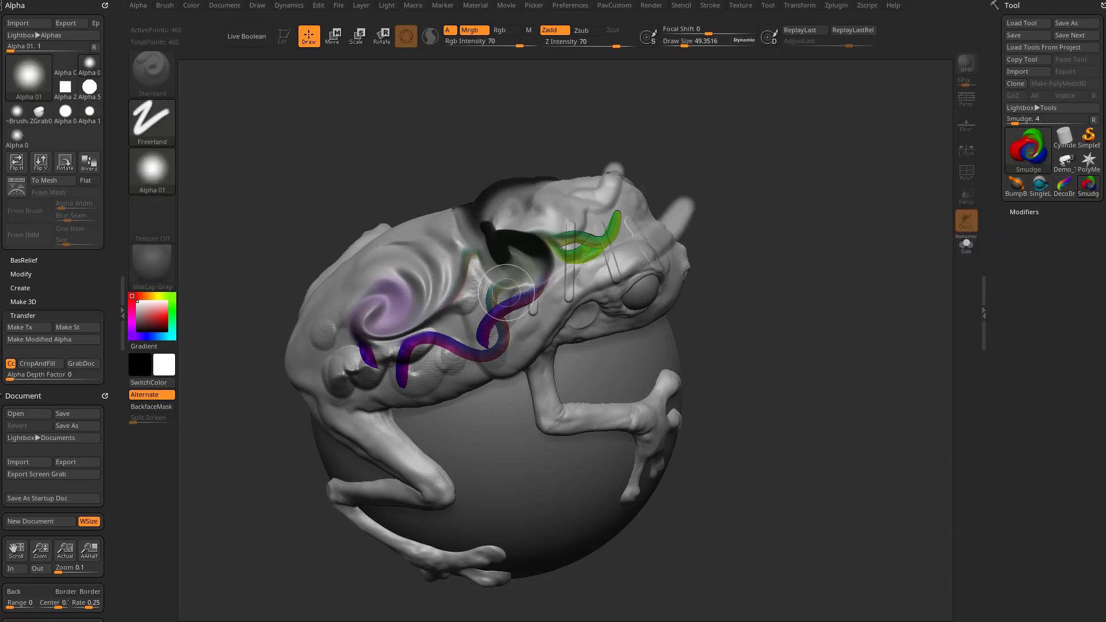
pyautogui.moveTo(559, 291)
pyautogui.mouseDown()
pyautogui.moveTo(582, 311)
pyautogui.moveTo(607, 274)
pyautogui.moveTo(642, 326)
pyautogui.moveTo(616, 278)
pyautogui.mouseUp()
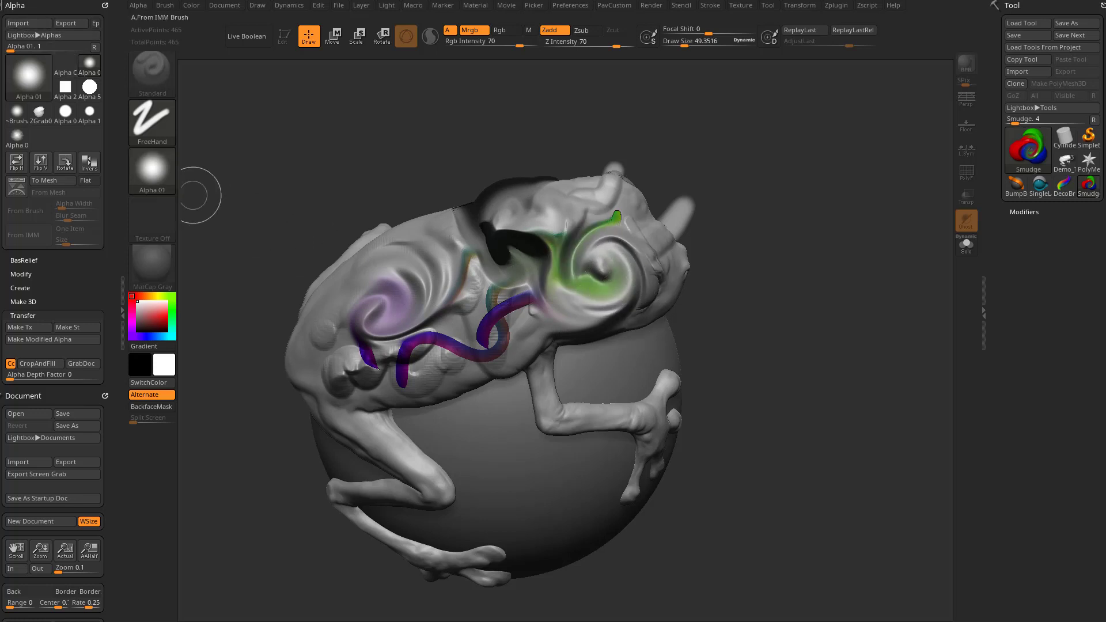
# Step: Grab the canvas as an alpha with GrabDoc and try smudging the frog's back with it
pyautogui.click(81, 363)
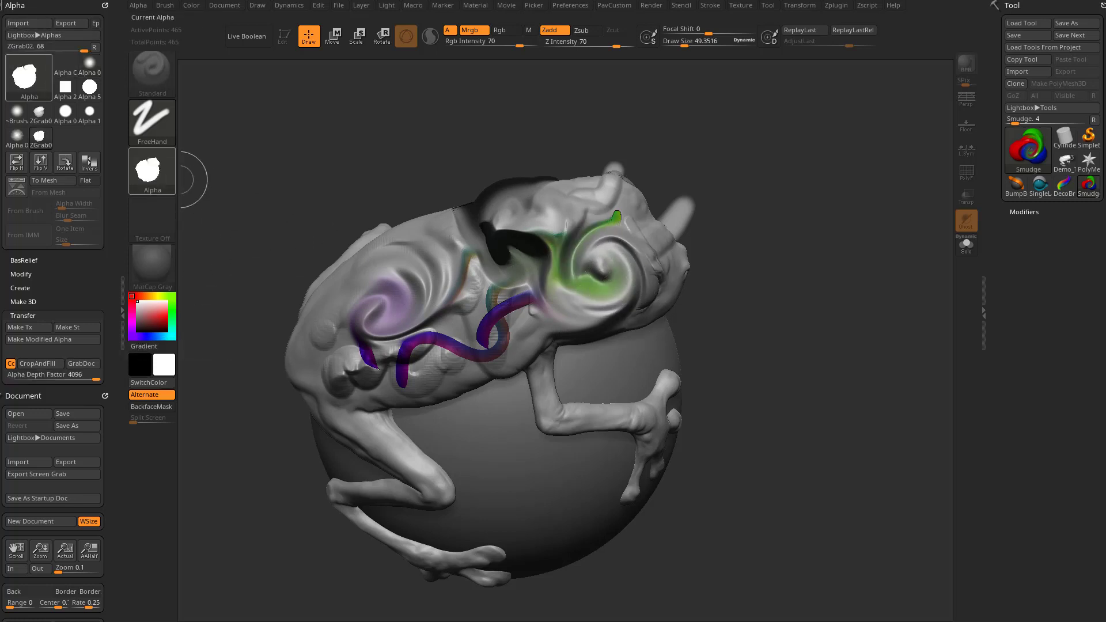
pyautogui.moveTo(152, 171)
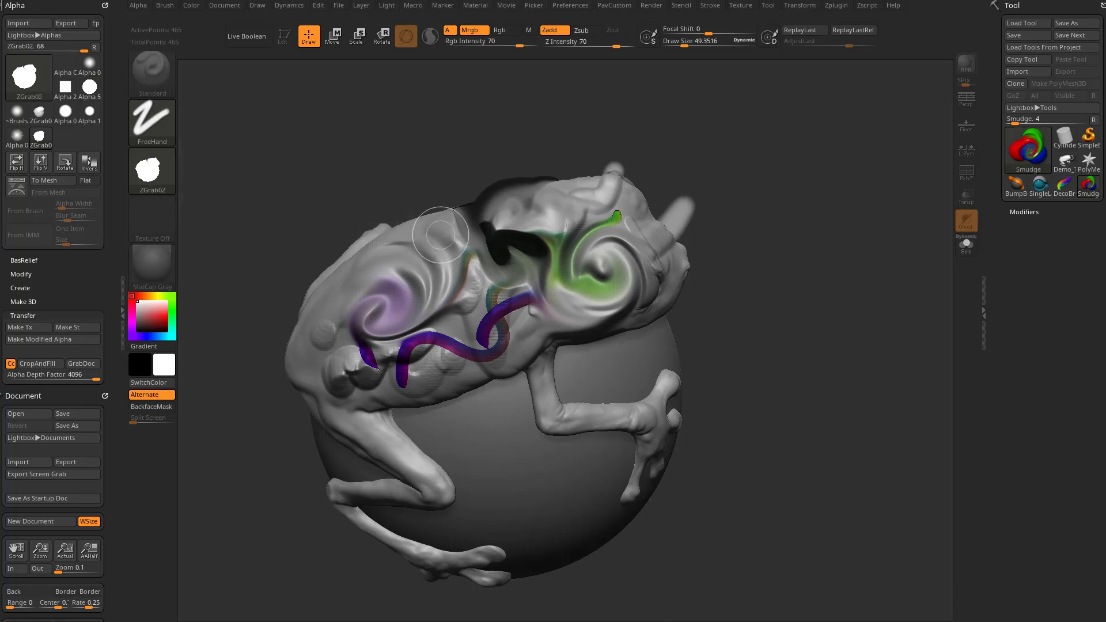
pyautogui.moveTo(441, 236)
pyautogui.mouseDown()
pyautogui.moveTo(452, 271)
pyautogui.moveTo(421, 305)
pyautogui.moveTo(414, 296)
pyautogui.mouseUp()
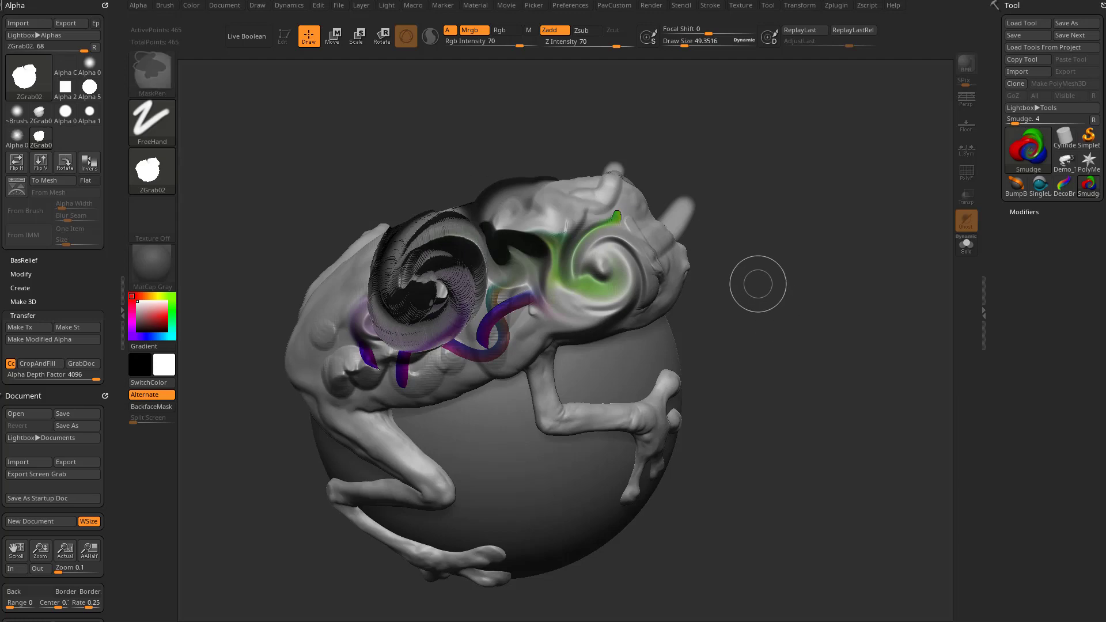
pyautogui.hotkey('ctrl', 'z')
# Step: Try smudging the purple strokes on the frog's lower side with Alpha Off
pyautogui.click(152, 171)
pyautogui.click(212, 183)
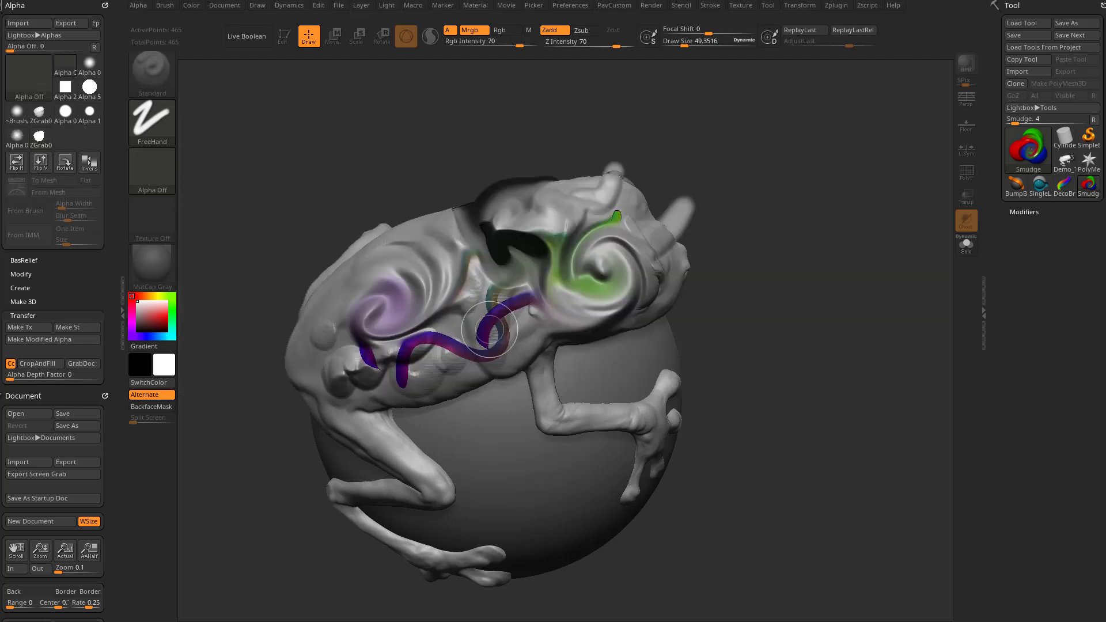
pyautogui.moveTo(489, 330)
pyautogui.mouseDown()
pyautogui.moveTo(483, 316)
pyautogui.moveTo(449, 326)
pyautogui.mouseUp()
pyautogui.hotkey('ctrl', 'z')
# Step: Try painting a wide rainbow DecoBrush stroke along the frog's back at a draw size of about 49
pyautogui.click(1028, 150)
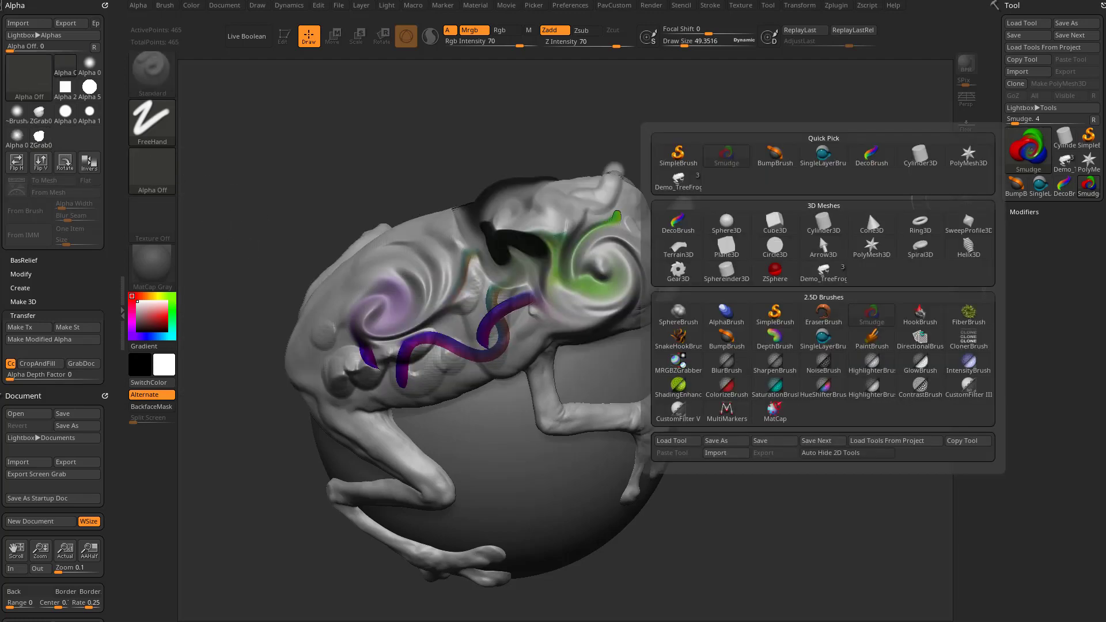
pyautogui.click(675, 229)
pyautogui.moveTo(581, 262); pyautogui.dragTo(380, 398)
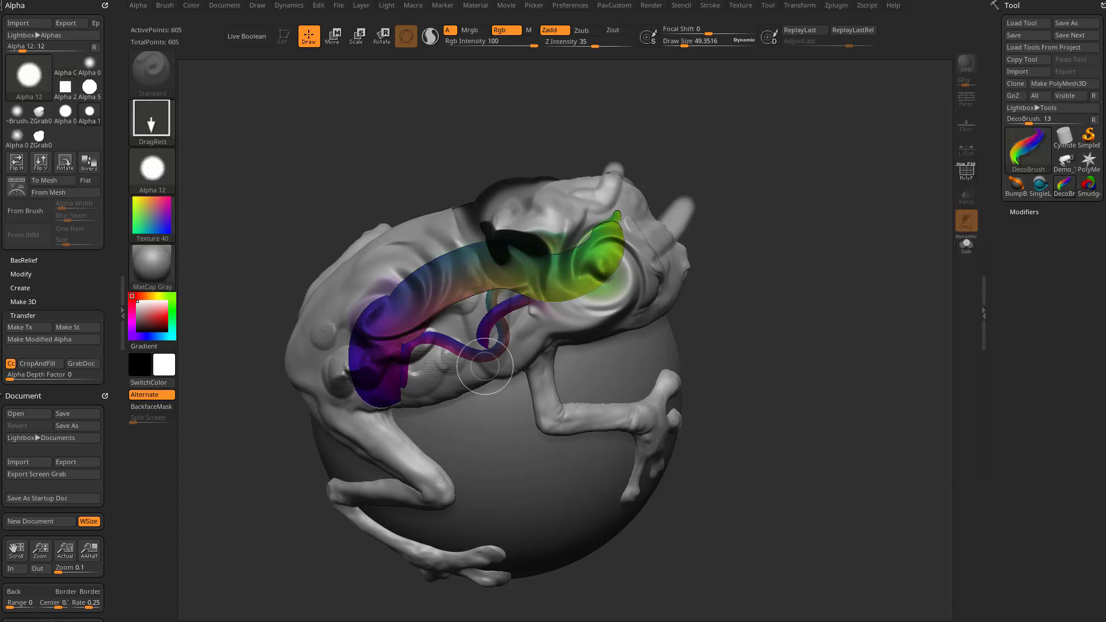
pyautogui.hotkey('ctrl', 'z')
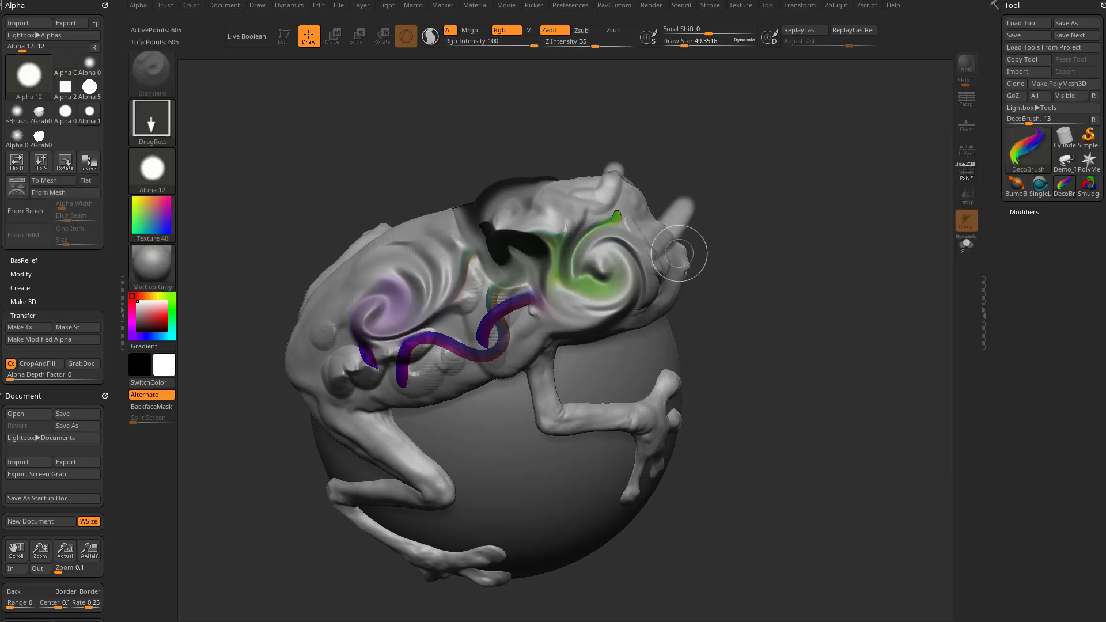
# Step: Clear the canvas, draw the Demo_TreeFrog model onto it and enter Edit mode
pyautogui.hotkey('ctrl', 'n')
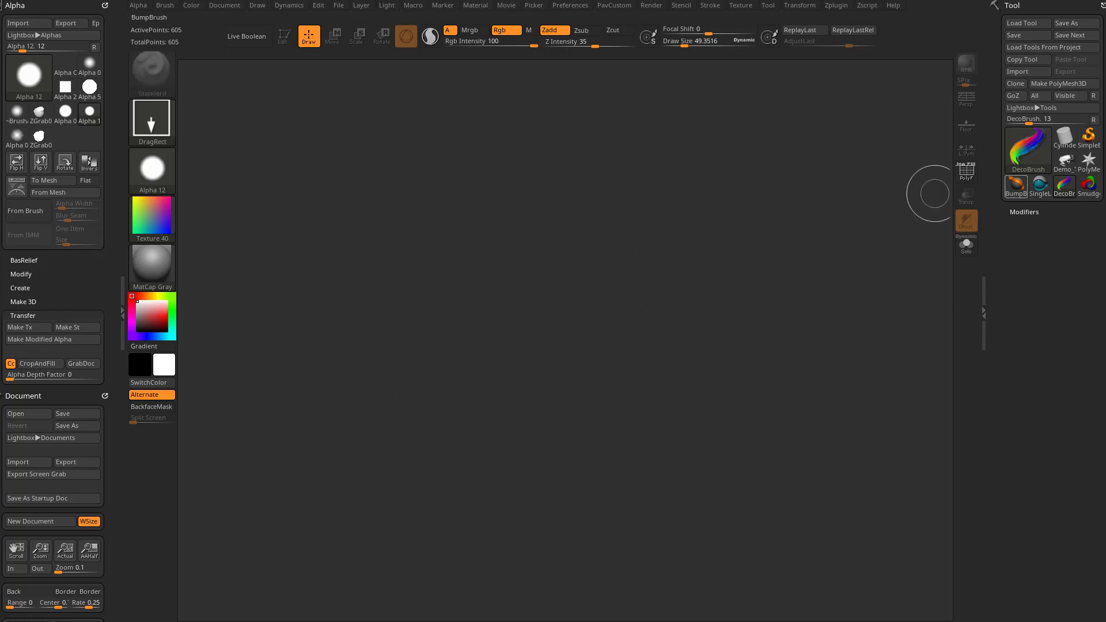
pyautogui.click(1064, 161)
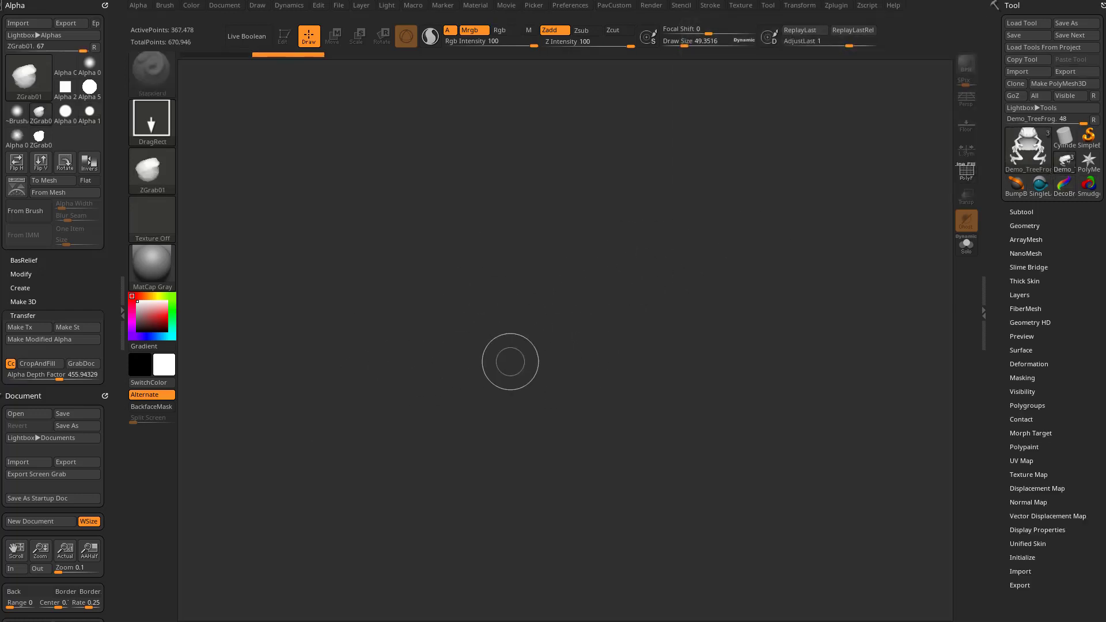
pyautogui.moveTo(510, 362); pyautogui.dragTo(519, 460)
pyautogui.click(283, 36)
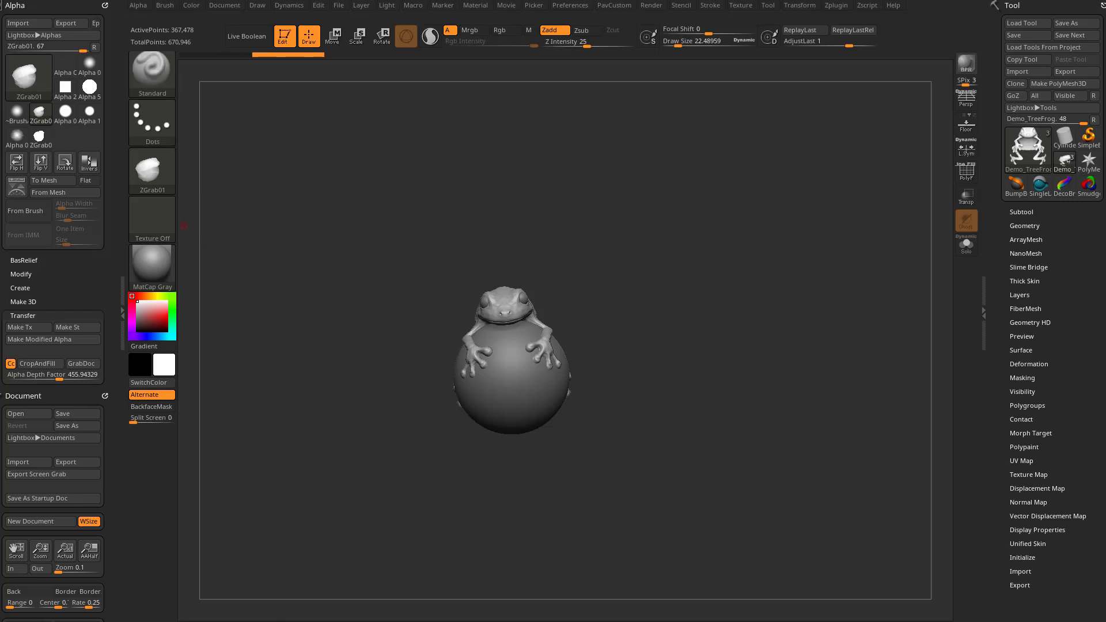
# Step: Set the alpha to Alpha Off and drop the frog to the canvas in an enlarged side view with Drop3D
pyautogui.click(152, 168)
pyautogui.click(216, 180)
pyautogui.moveTo(675, 254); pyautogui.dragTo(769, 259)
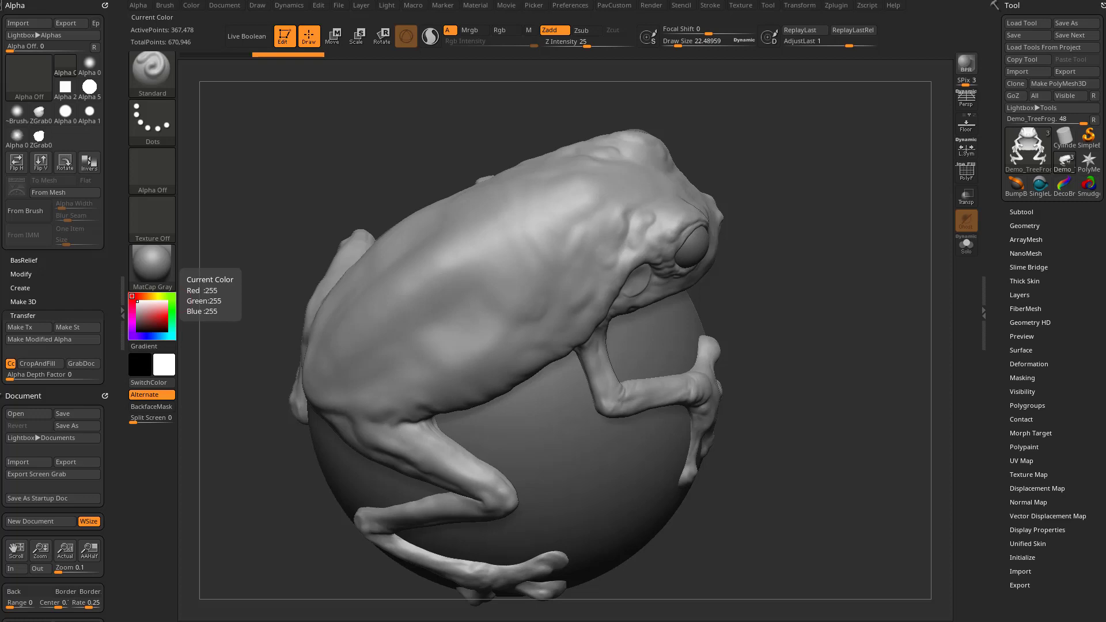
pyautogui.moveTo(803, 202); pyautogui.dragTo(743, 230)
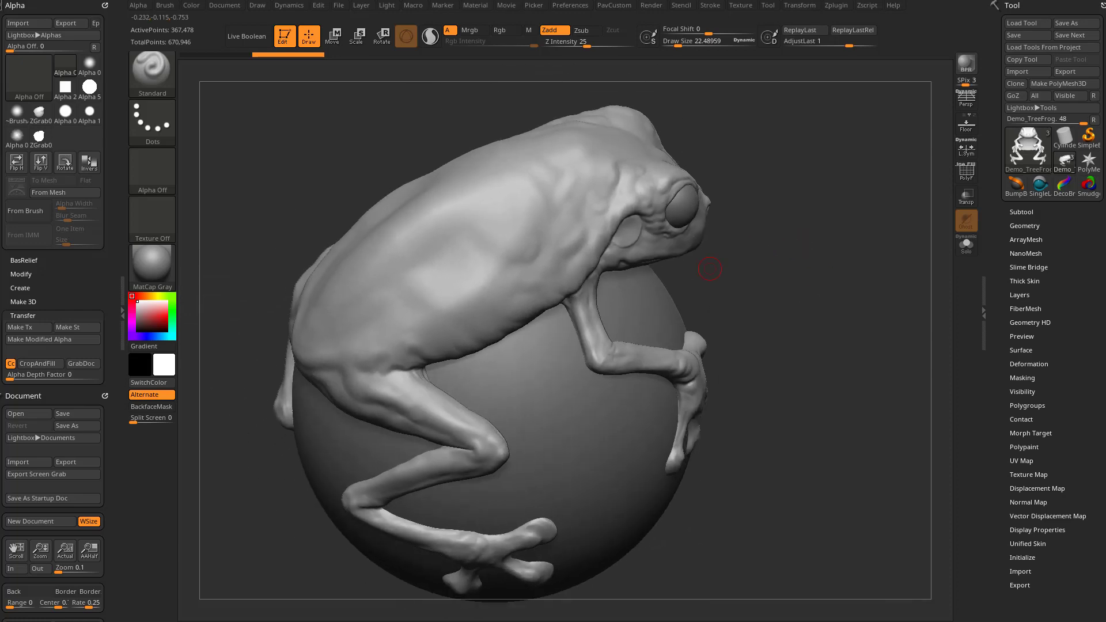
pyautogui.moveTo(112, 319); pyautogui.dragTo(112, 133)
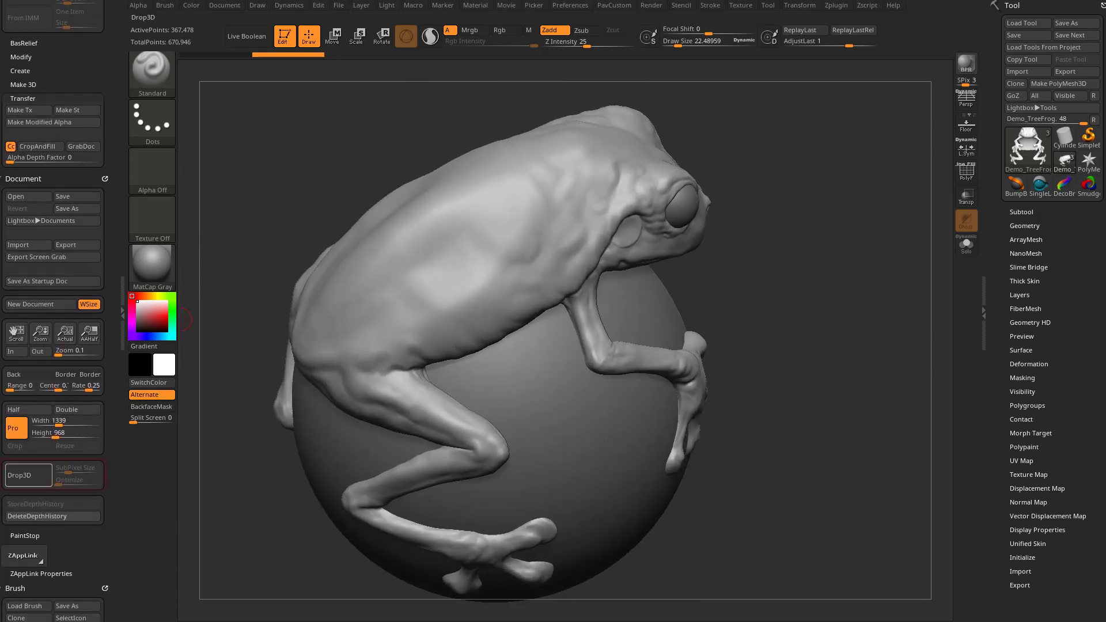
pyautogui.click(27, 475)
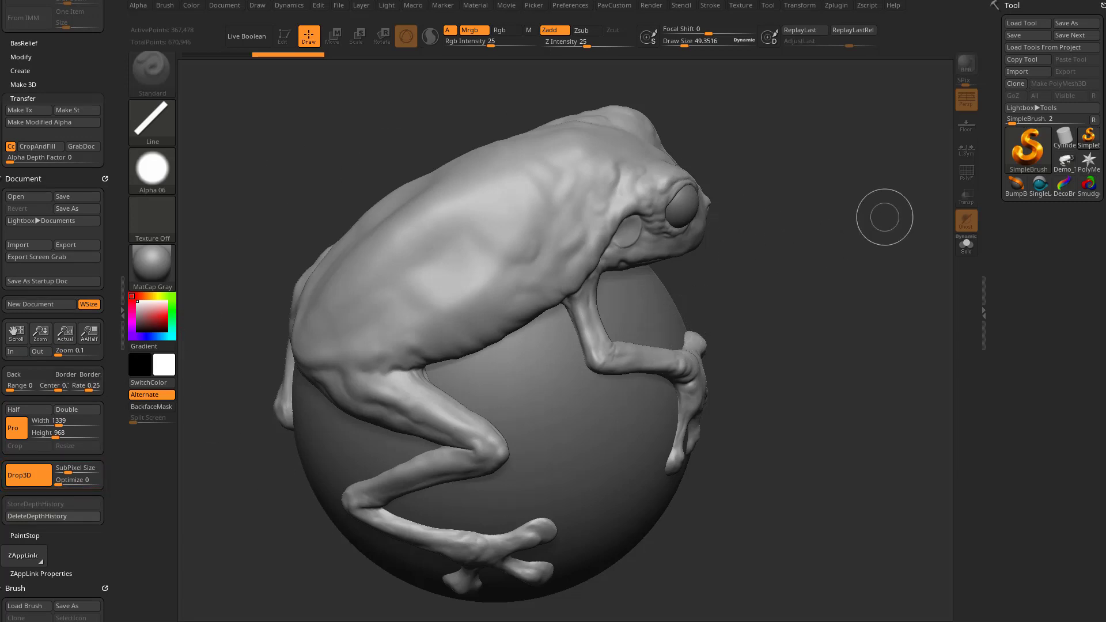
# Step: Draw a straight line down the frog's side using SingleLayerBrush with the Line stroke, Alpha 12 and a draw size of about 20.6
pyautogui.click(1028, 149)
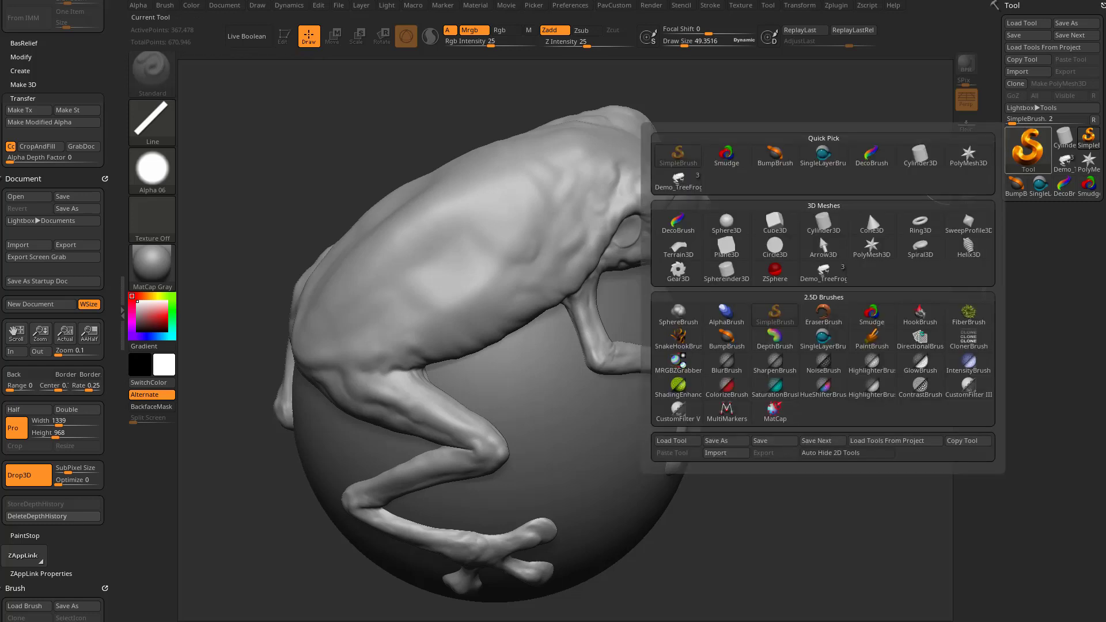
pyautogui.click(824, 334)
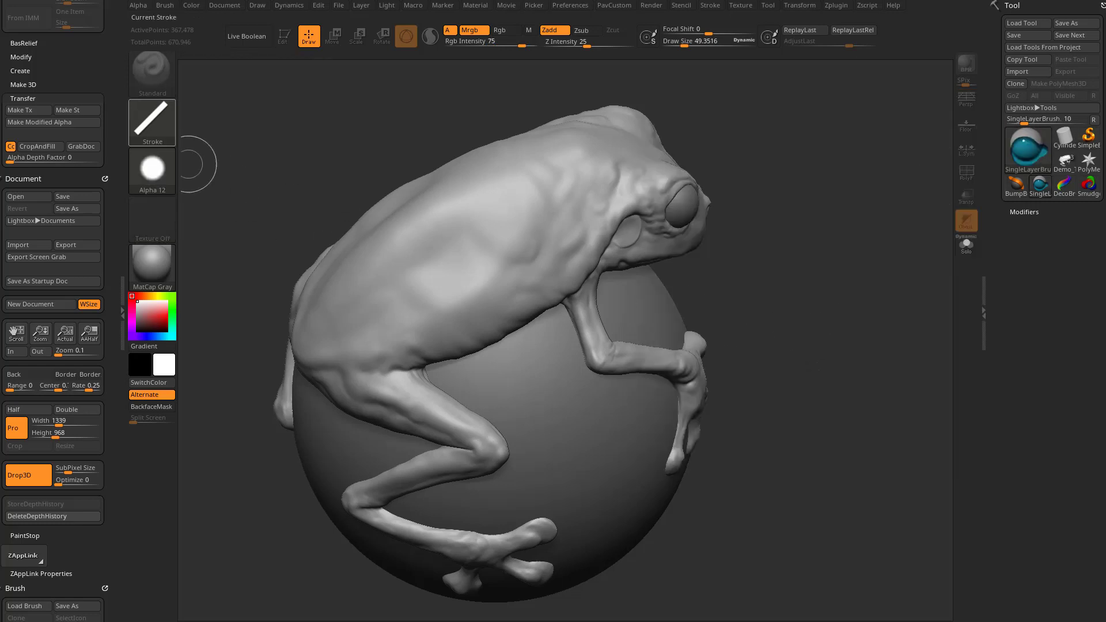
pyautogui.click(152, 121)
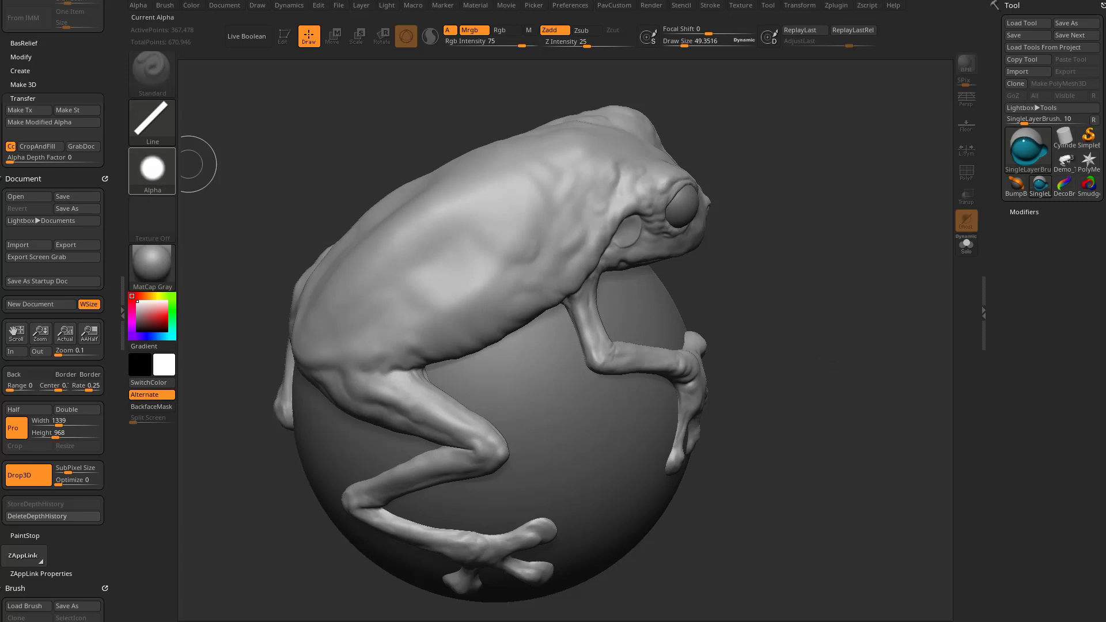
pyautogui.press('s')
pyautogui.click(445, 277)
pyautogui.moveTo(426, 270)
pyautogui.mouseDown()
pyautogui.moveTo(373, 307)
pyautogui.moveTo(468, 318)
pyautogui.moveTo(494, 298)
pyautogui.mouseUp()
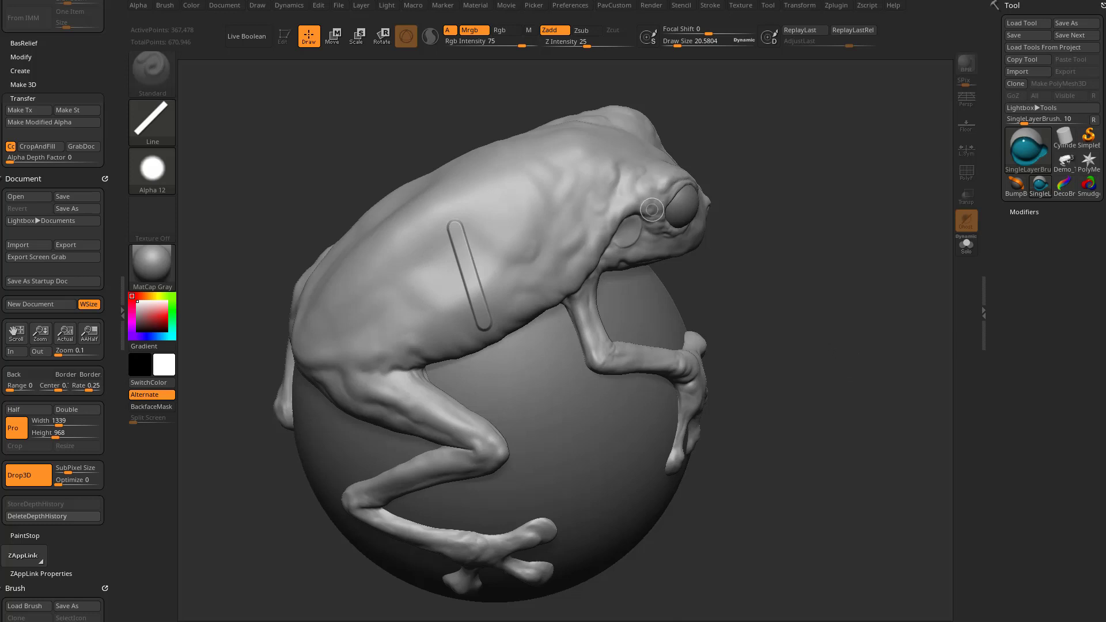
# Step: Move the line stroke toward the frog's rear with the Move gyro
pyautogui.press('w')
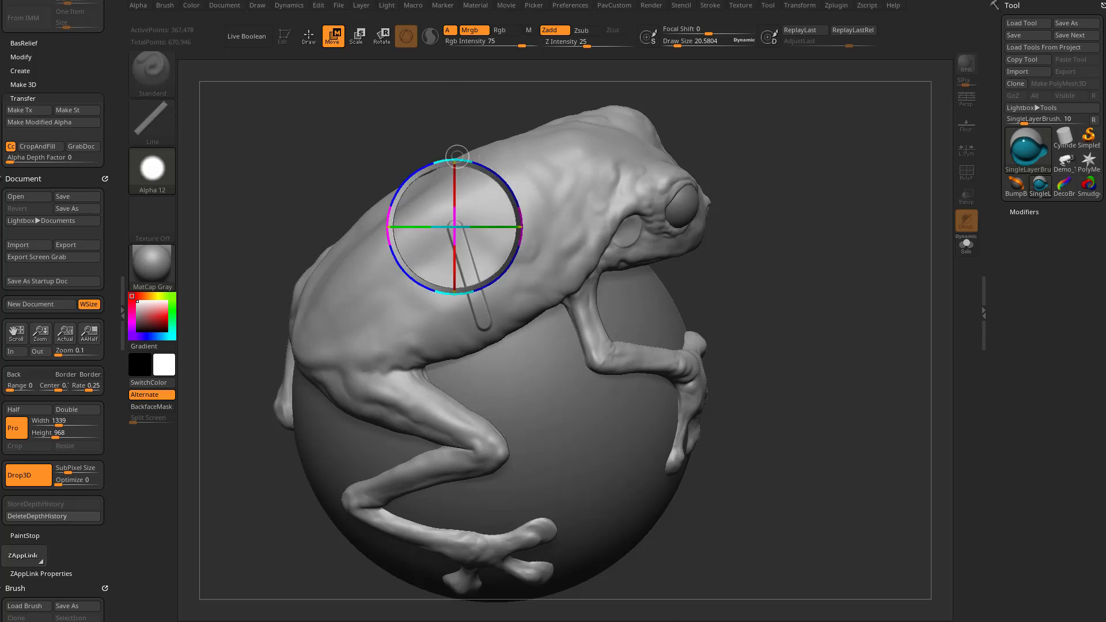
pyautogui.moveTo(456, 159); pyautogui.dragTo(451, 159)
pyautogui.moveTo(516, 227); pyautogui.dragTo(516, 227)
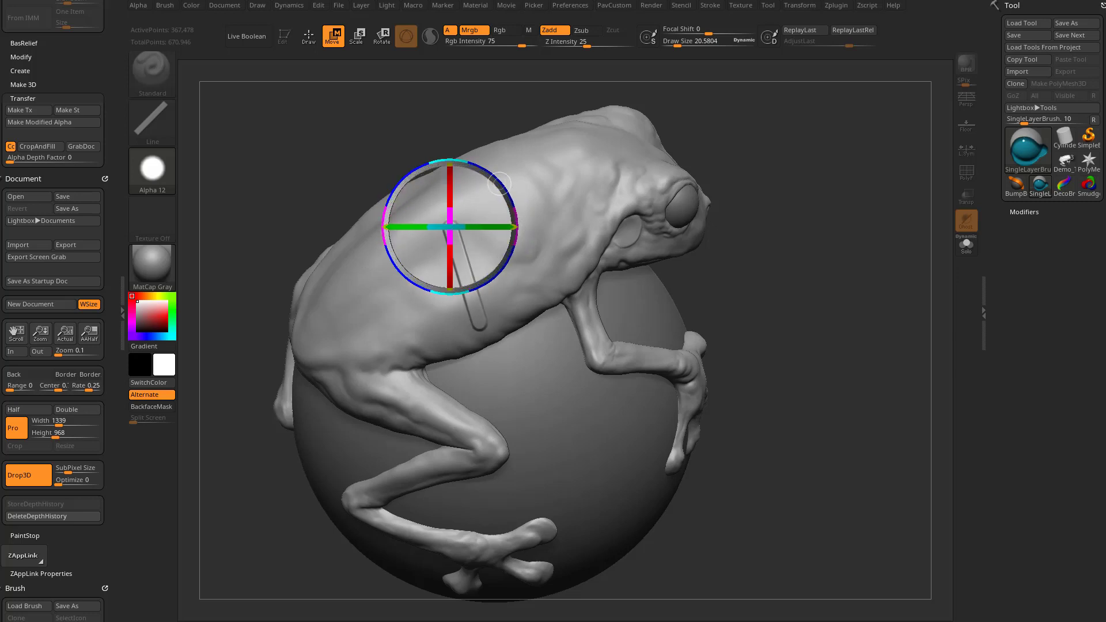
pyautogui.moveTo(466, 159)
pyautogui.mouseDown()
pyautogui.moveTo(485, 193)
pyautogui.moveTo(429, 185)
pyautogui.moveTo(455, 192)
pyautogui.mouseUp()
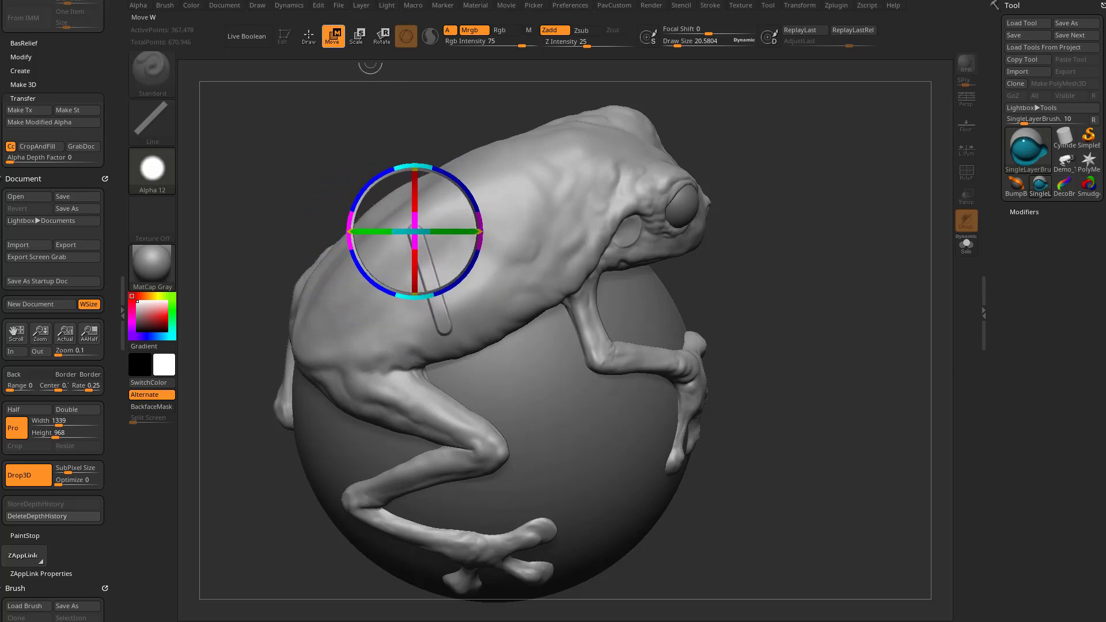
# Step: Scale the line stroke slightly, then rotate it a little with the gyro
pyautogui.press('e')
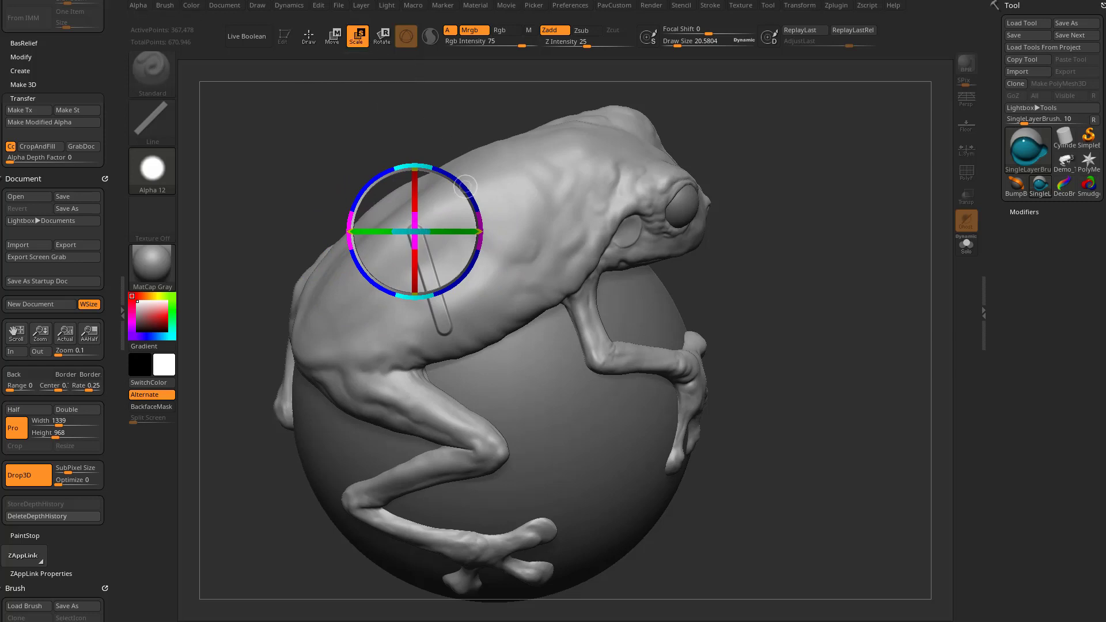
pyautogui.moveTo(461, 187)
pyautogui.mouseDown()
pyautogui.moveTo(469, 179)
pyautogui.moveTo(451, 178)
pyautogui.mouseUp()
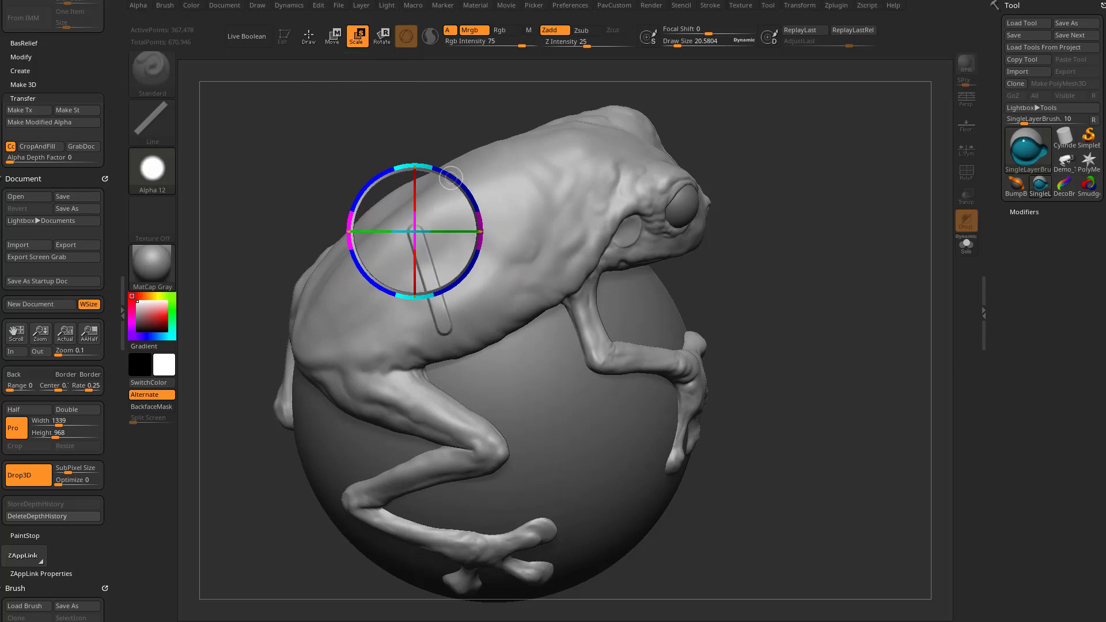
pyautogui.moveTo(418, 231)
pyautogui.mouseDown()
pyautogui.moveTo(403, 231)
pyautogui.moveTo(438, 231)
pyautogui.moveTo(396, 231)
pyautogui.moveTo(435, 231)
pyautogui.moveTo(417, 231)
pyautogui.mouseUp()
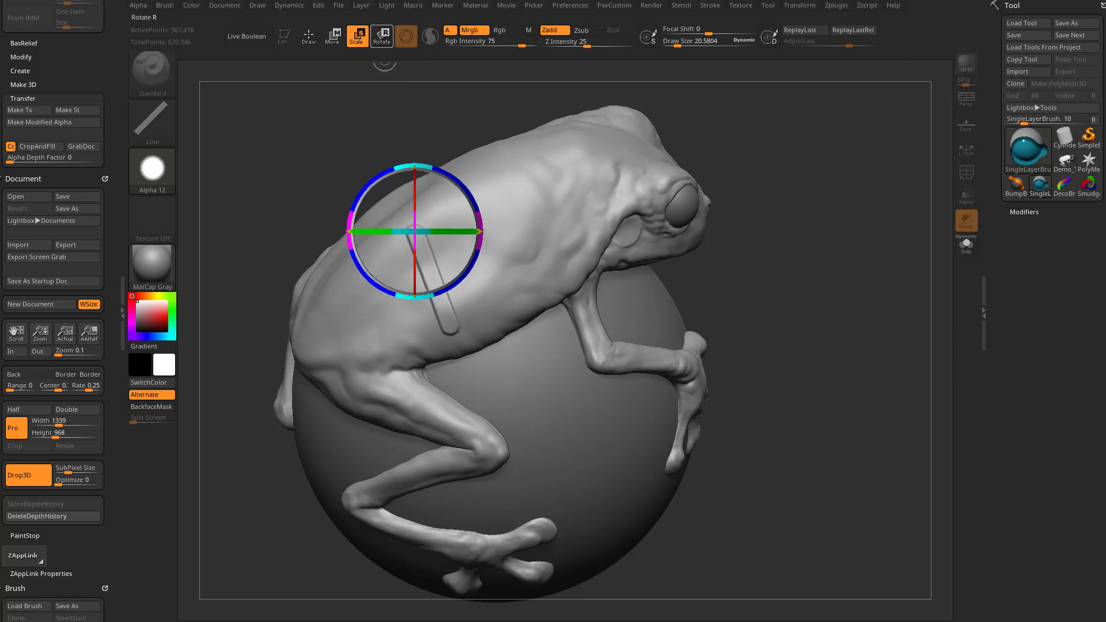
pyautogui.click(382, 36)
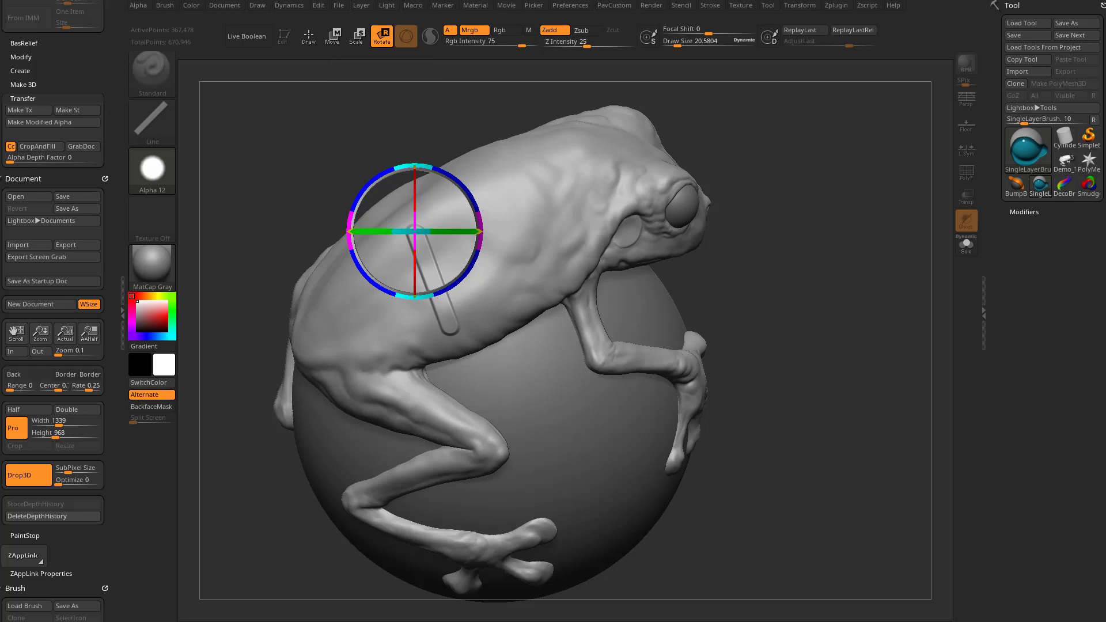
pyautogui.moveTo(451, 174)
pyautogui.mouseDown()
pyautogui.moveTo(468, 190)
pyautogui.moveTo(403, 166)
pyautogui.moveTo(476, 202)
pyautogui.moveTo(401, 166)
pyautogui.moveTo(453, 176)
pyautogui.moveTo(470, 211)
pyautogui.moveTo(450, 190)
pyautogui.mouseUp()
# Step: Test the line stroke with Zsub while moving it, set Z Intensity to 54 and return it to Zadd
pyautogui.press('w')
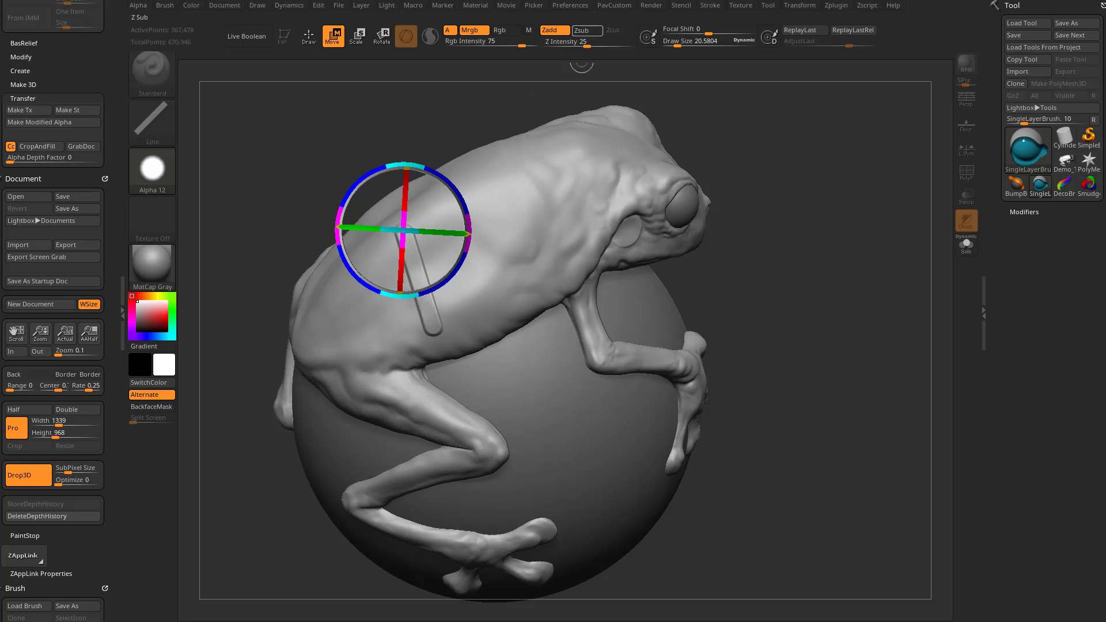
pyautogui.click(586, 29)
pyautogui.moveTo(442, 183); pyautogui.dragTo(451, 204)
pyautogui.click(608, 44)
pyautogui.click(555, 29)
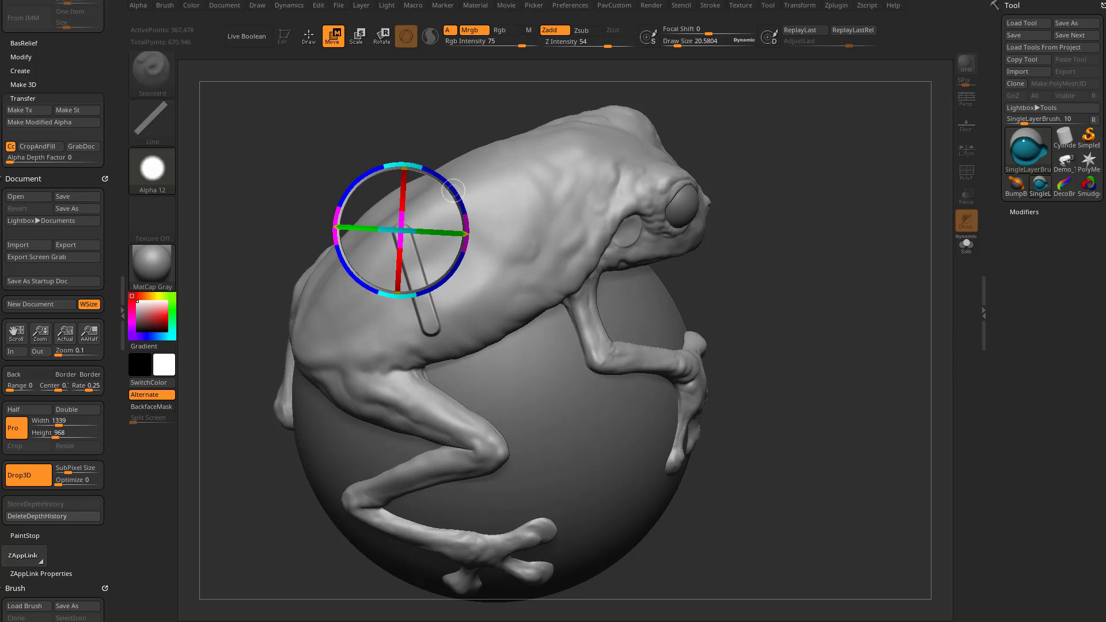
# Step: Snapshot copies of the moved line to leave three parallel raised bars on the frog's side, and return to Draw mode
pyautogui.moveTo(453, 190); pyautogui.dragTo(506, 178)
pyautogui.hotkey('shift', 's')
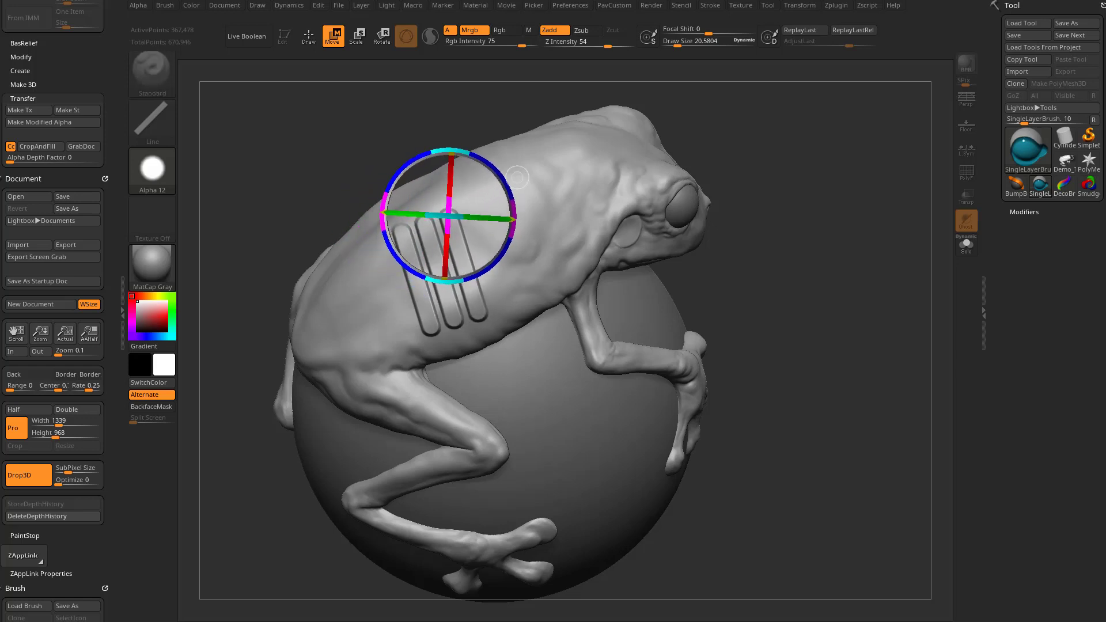
pyautogui.press('q')
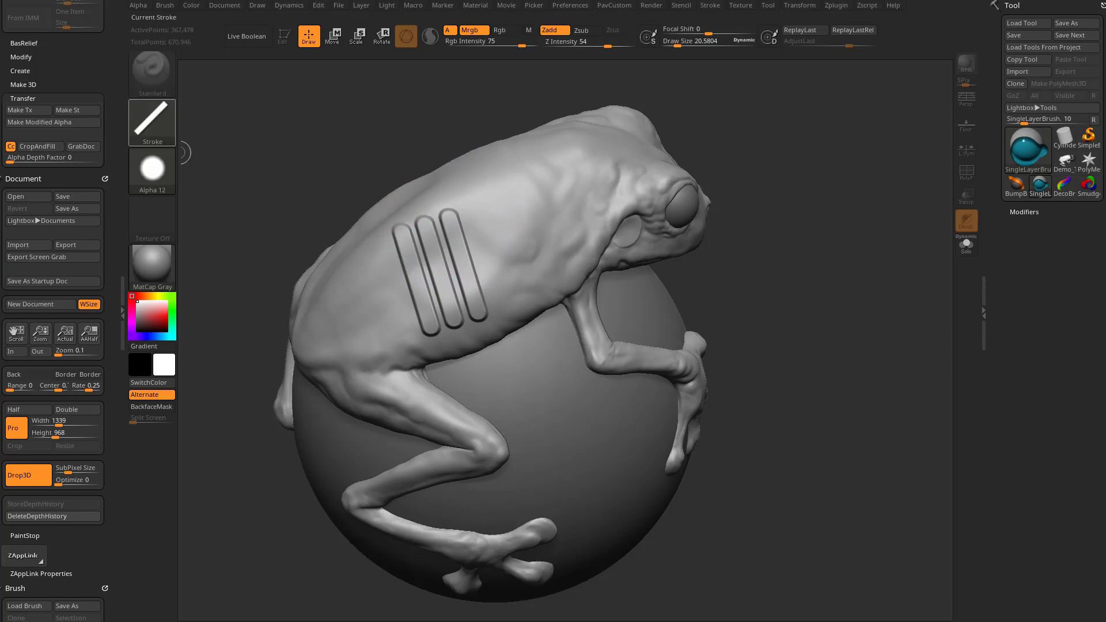
# Step: Draw a row of five raised dots beside the bars with the LineII stroke at a spacing of about 1.3
pyautogui.click(152, 122)
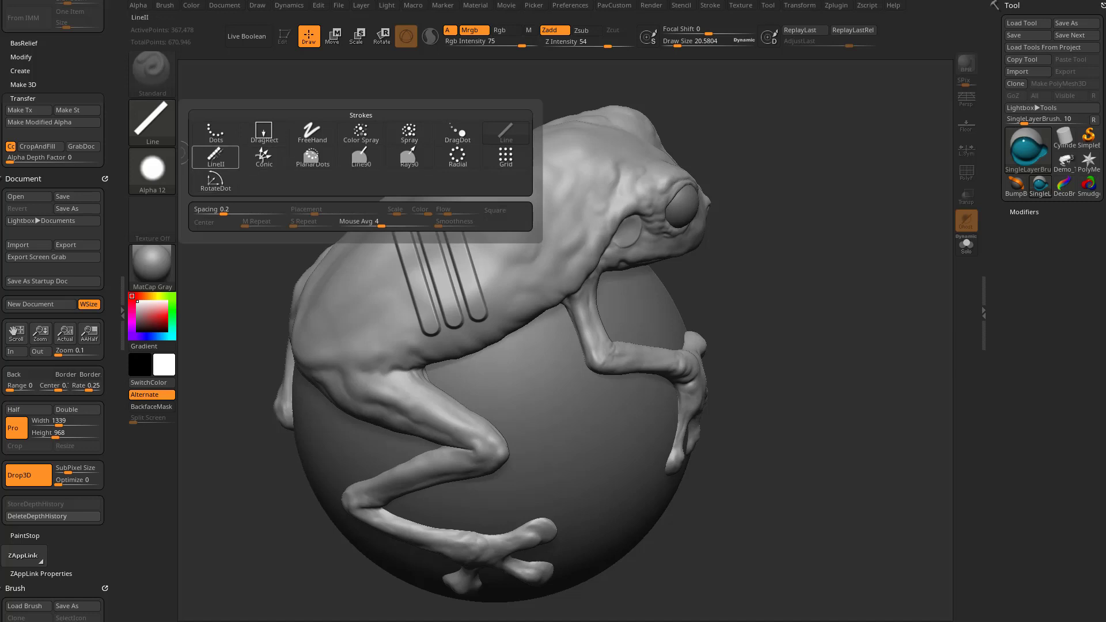
pyautogui.click(215, 154)
pyautogui.click(152, 122)
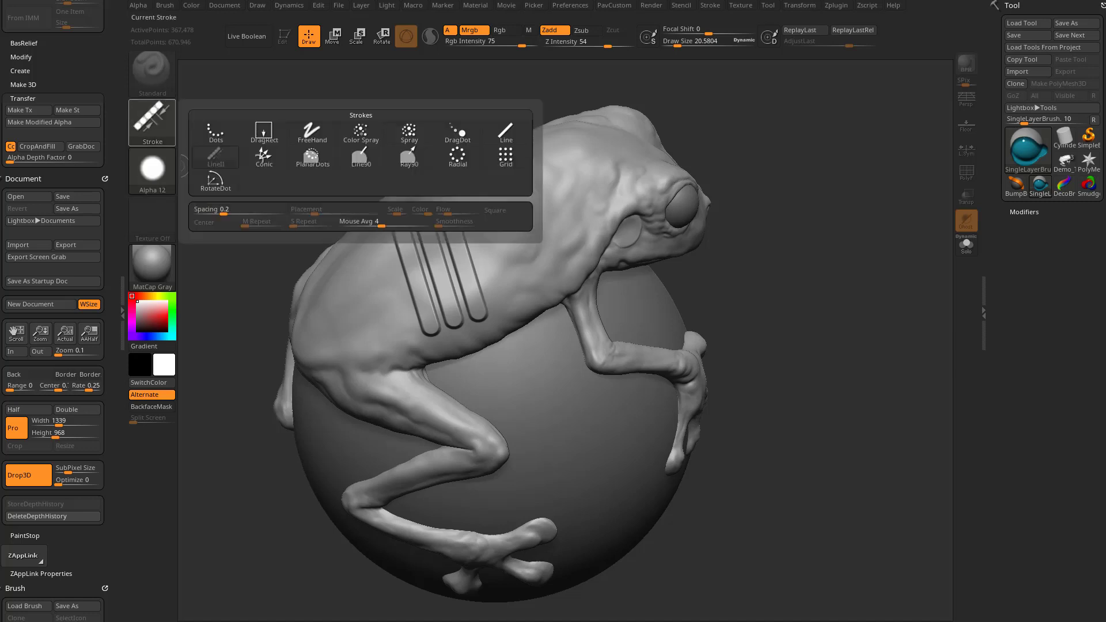
pyautogui.moveTo(223, 212); pyautogui.dragTo(267, 209)
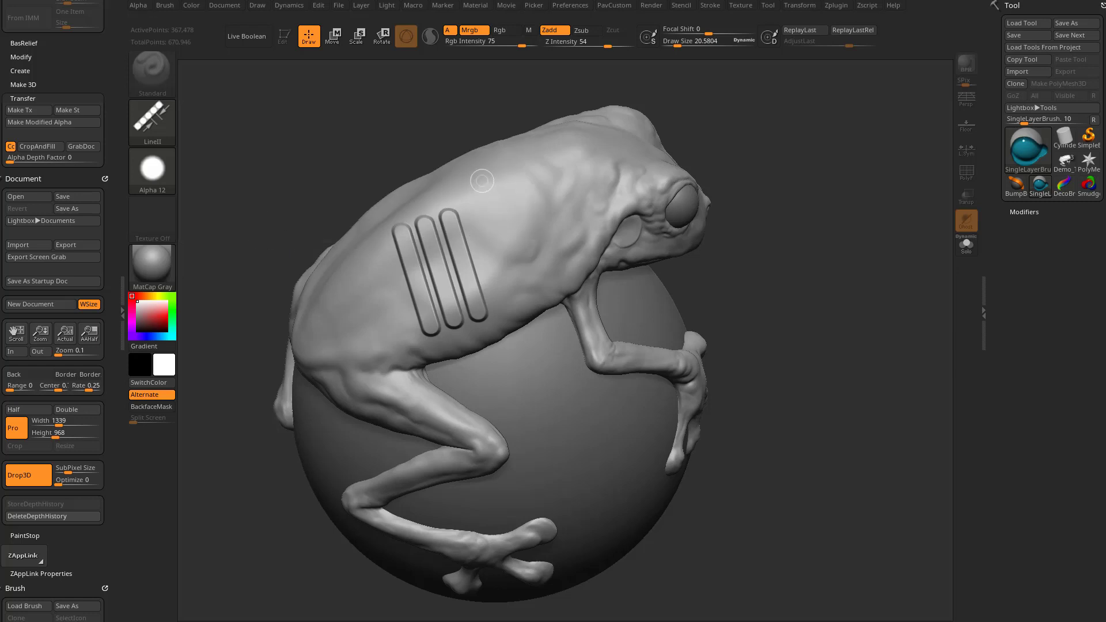
pyautogui.moveTo(483, 181)
pyautogui.mouseDown()
pyautogui.moveTo(513, 300)
pyautogui.moveTo(568, 224)
pyautogui.moveTo(499, 275)
pyautogui.moveTo(515, 304)
pyautogui.mouseUp()
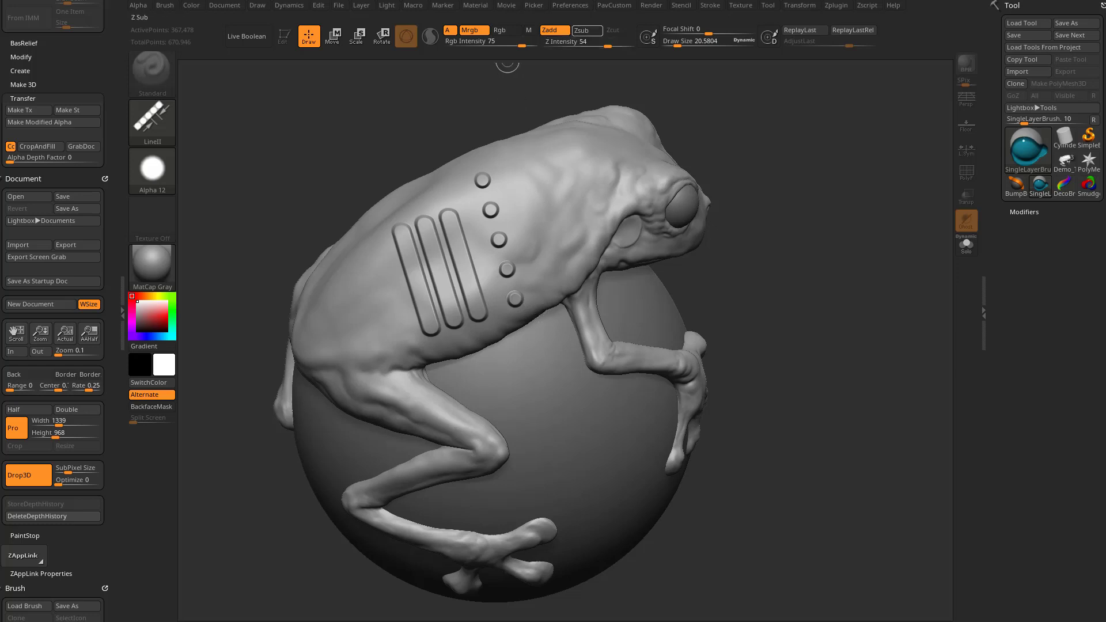
# Step: Switch the dot row to Zsub and shift it slightly toward the bars with the Move gyro
pyautogui.click(583, 30)
pyautogui.press('w')
pyautogui.moveTo(534, 136); pyautogui.dragTo(527, 140)
pyautogui.press('q')
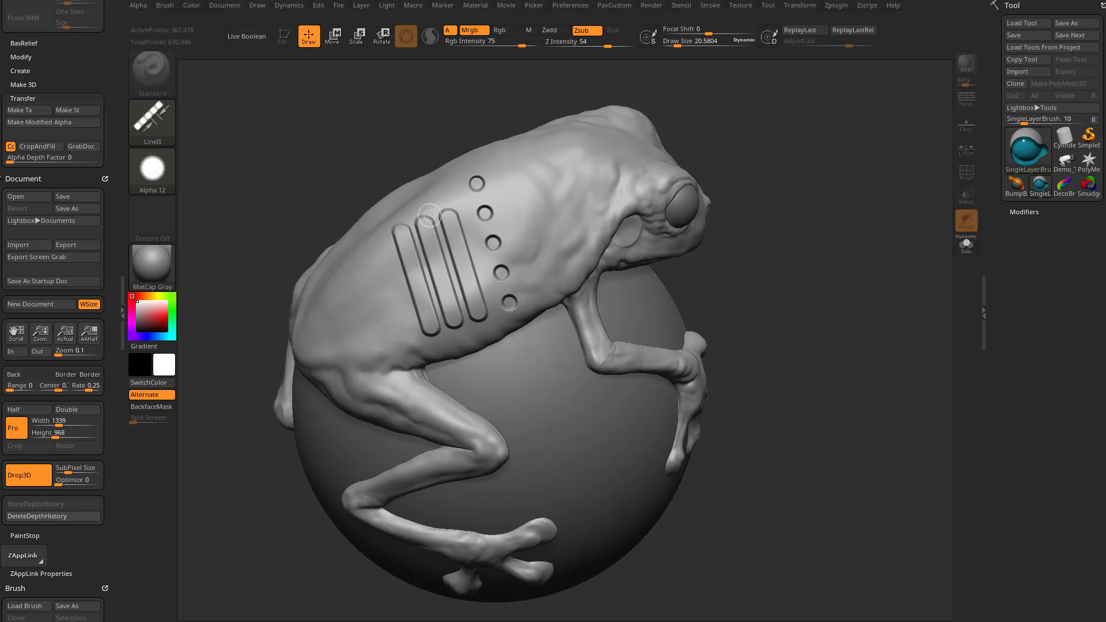
# Step: Set SubPixel Size to 1 and project the painted bars and dots onto the frog model with Drop3D
pyautogui.click(153, 121)
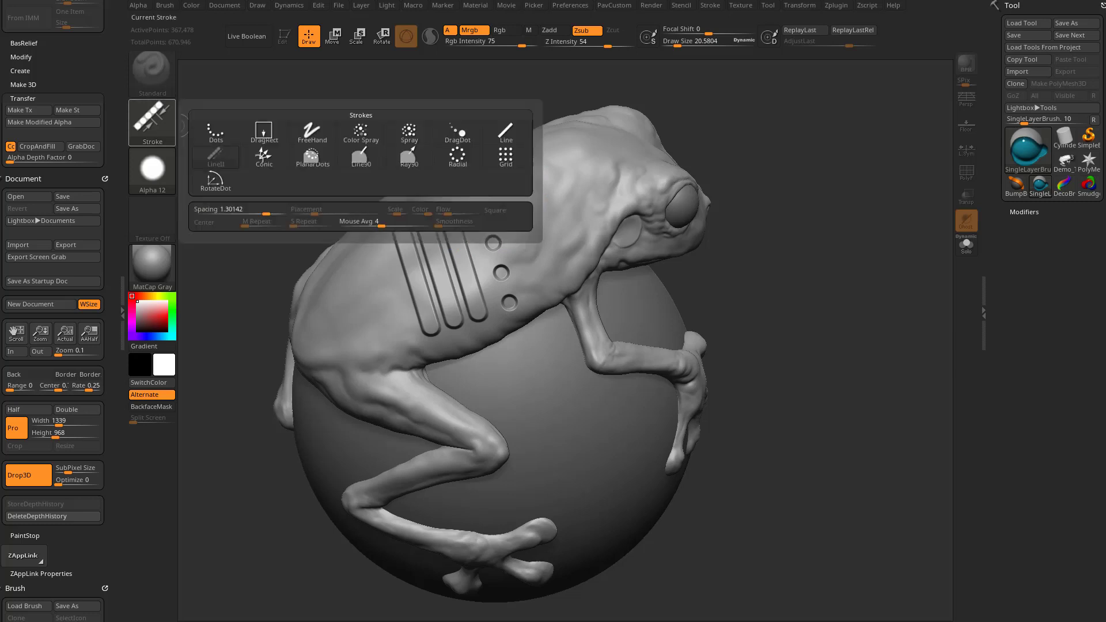
pyautogui.click(215, 155)
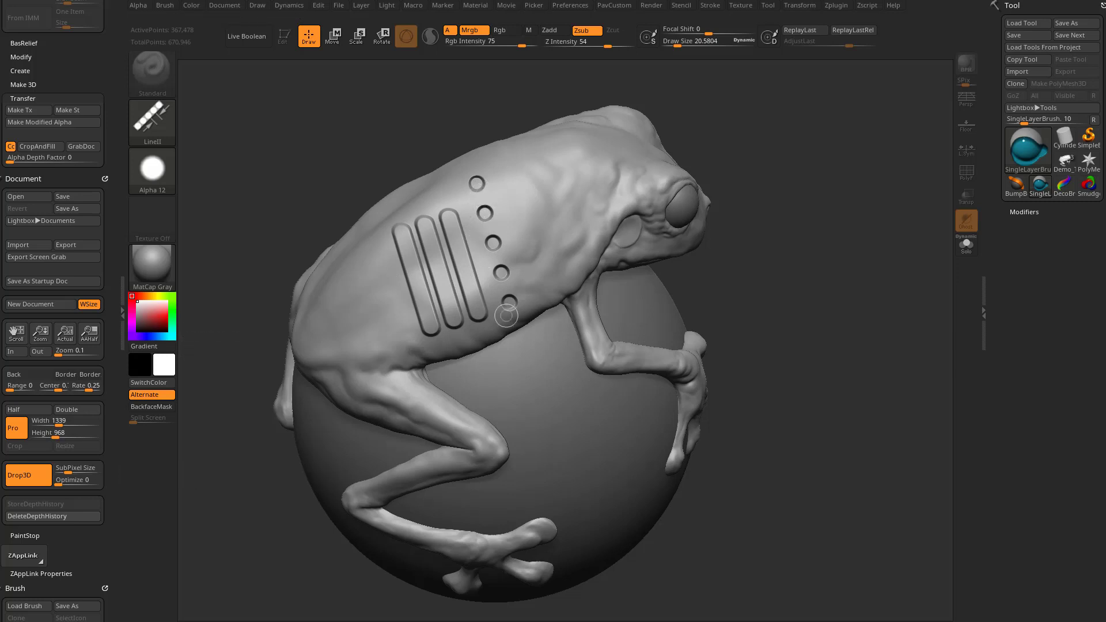
pyautogui.moveTo(68, 472)
pyautogui.mouseDown()
pyautogui.moveTo(98, 472)
pyautogui.moveTo(58, 468)
pyautogui.mouseUp()
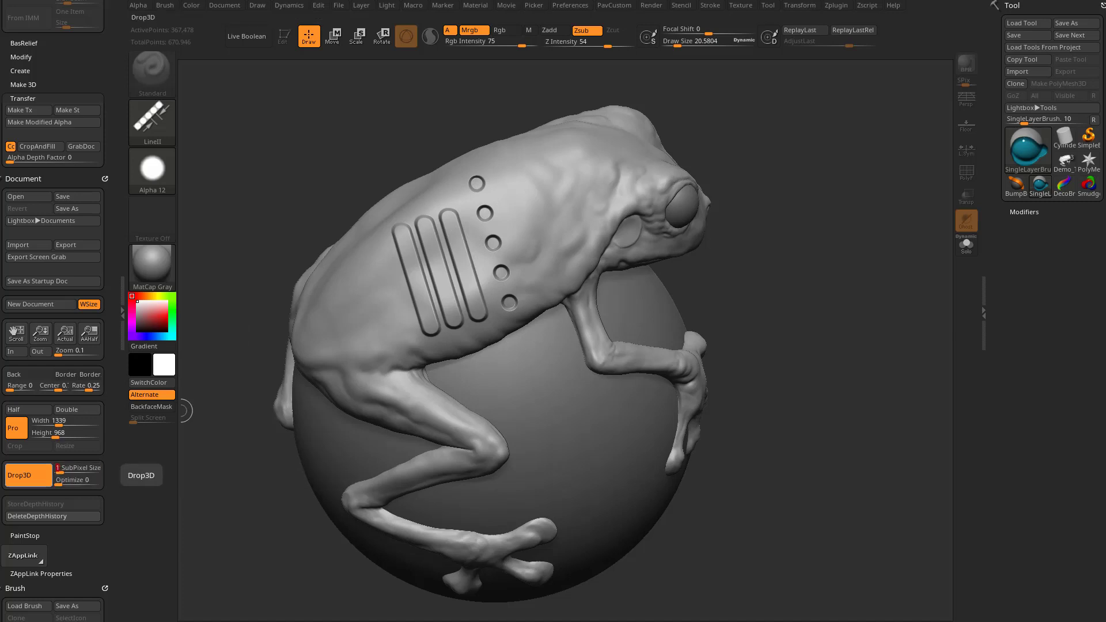
pyautogui.click(28, 475)
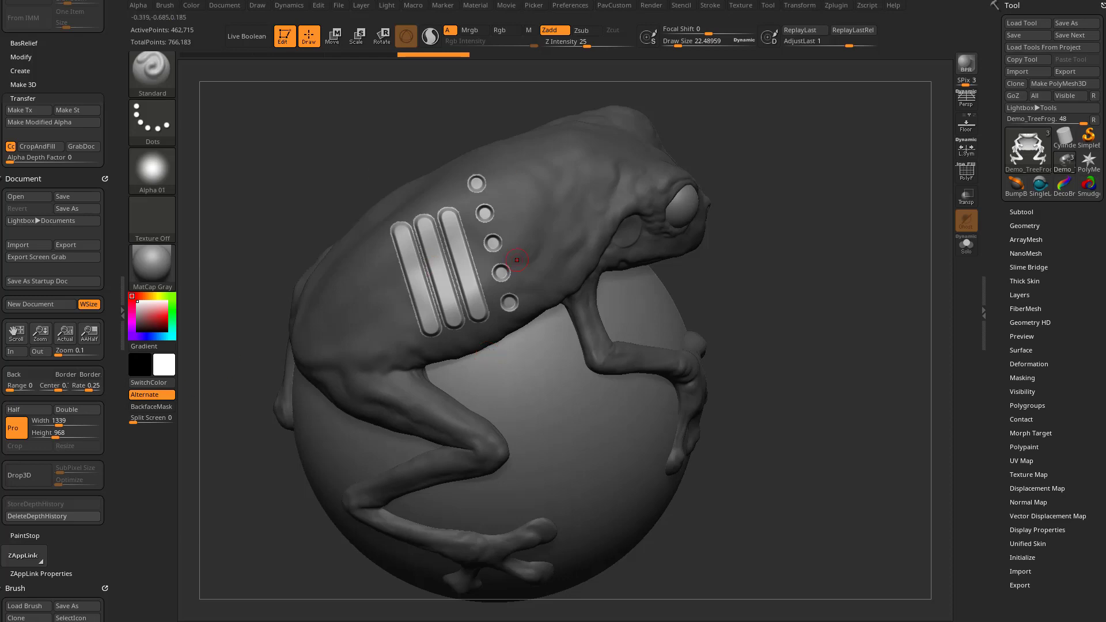
# Step: Inspect the mesh around the dropped bars and dots up close with PolyFrame, then turn the wireframe off
pyautogui.moveTo(794, 221); pyautogui.dragTo(635, 346)
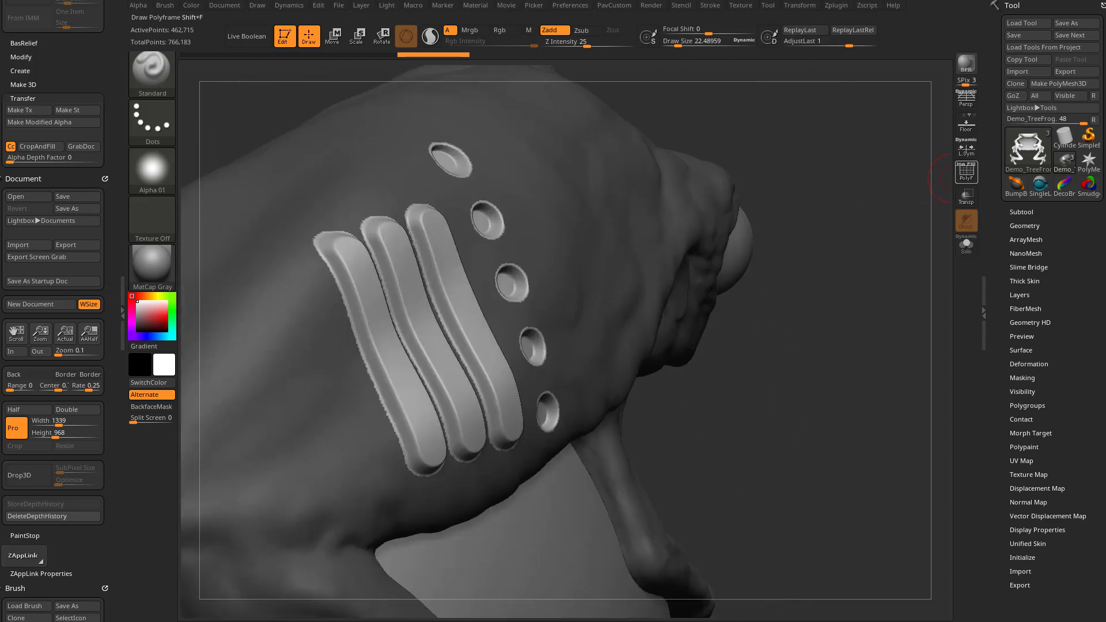
pyautogui.click(966, 171)
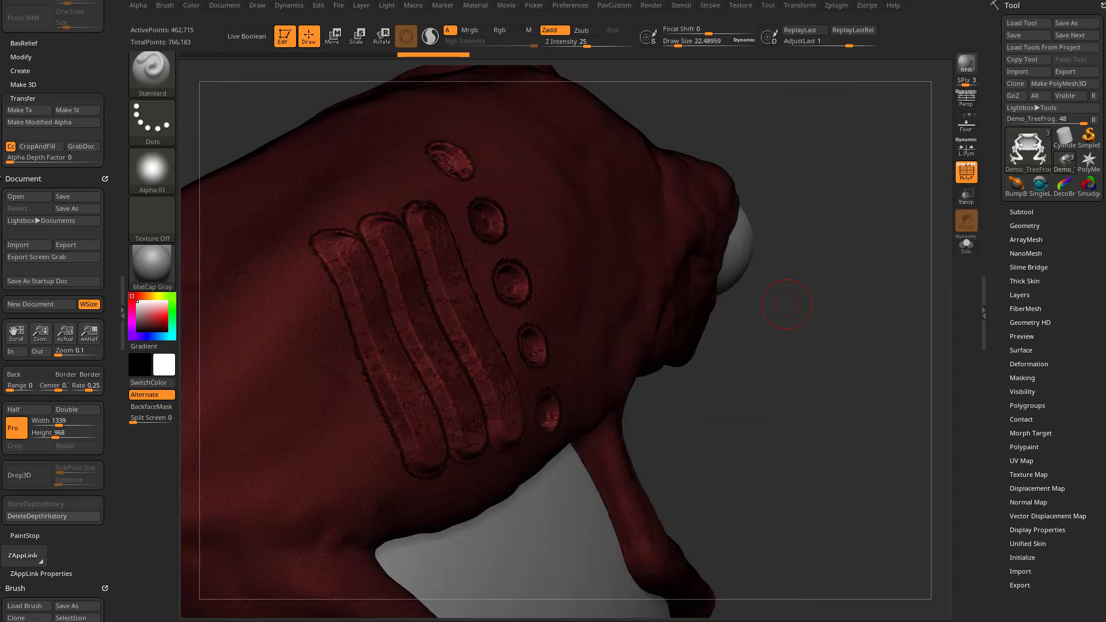
pyautogui.moveTo(507, 179)
pyautogui.keyDown('alt'); pyautogui.mouseDown(button='right')
pyautogui.moveTo(507, 363)
pyautogui.moveTo(464, 404)
pyautogui.moveTo(464, 363)
pyautogui.moveTo(507, 366)
pyautogui.mouseUp(button='right'); pyautogui.keyUp('alt')
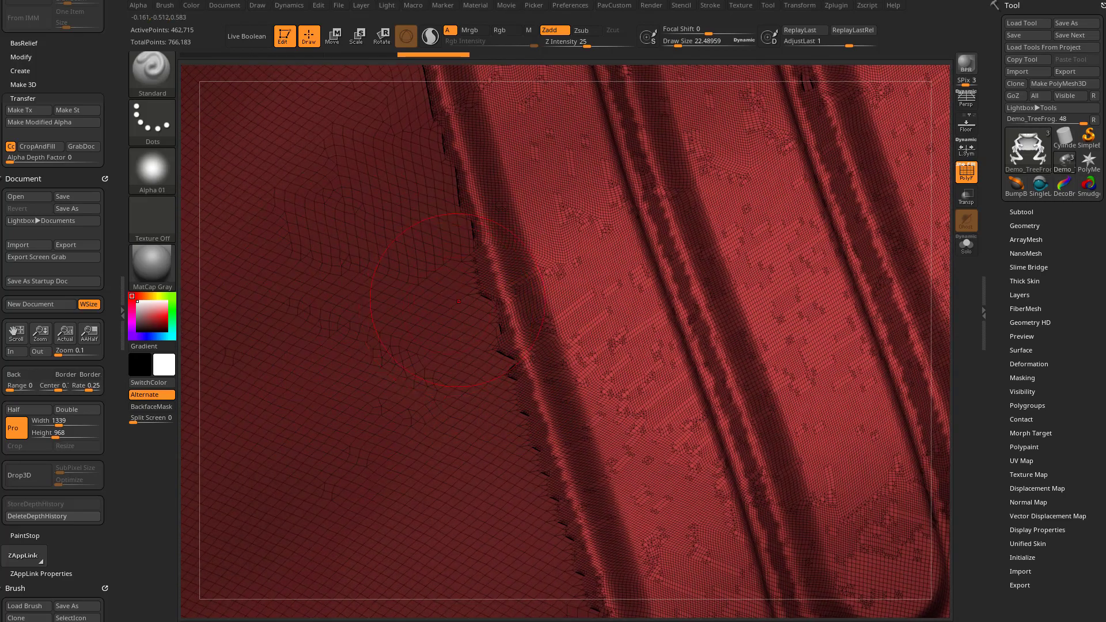
pyautogui.keyDown('ctrl'); pyautogui.moveTo(459, 301); pyautogui.dragTo(428, 277, button='right'); pyautogui.keyUp('ctrl')
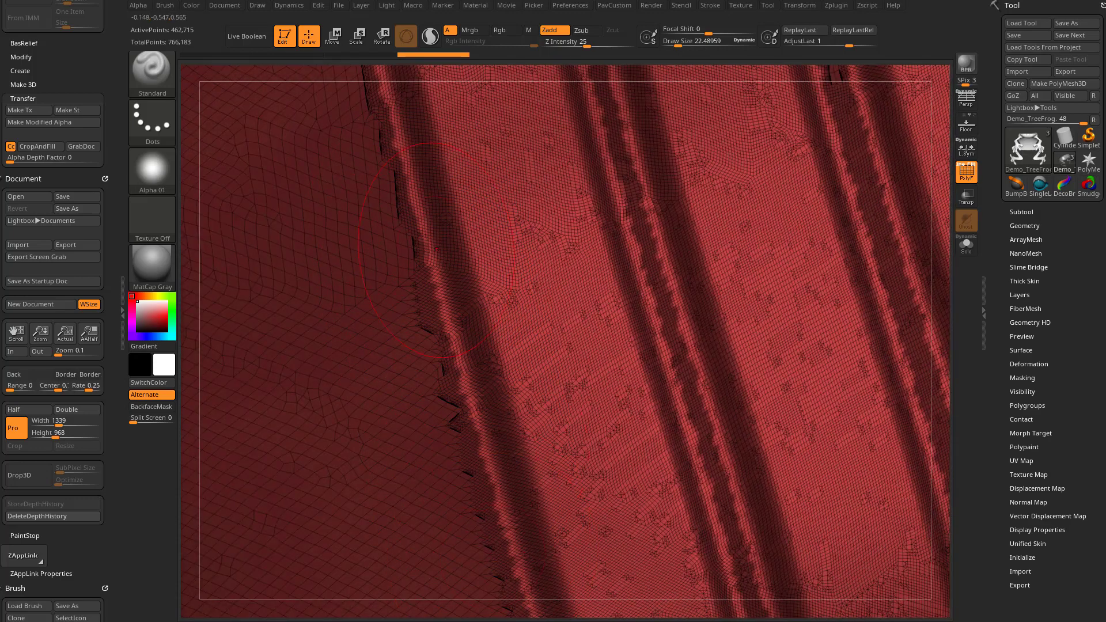
pyautogui.keyDown('alt'); pyautogui.moveTo(474, 478); pyautogui.dragTo(648, 250, button='right'); pyautogui.keyUp('alt')
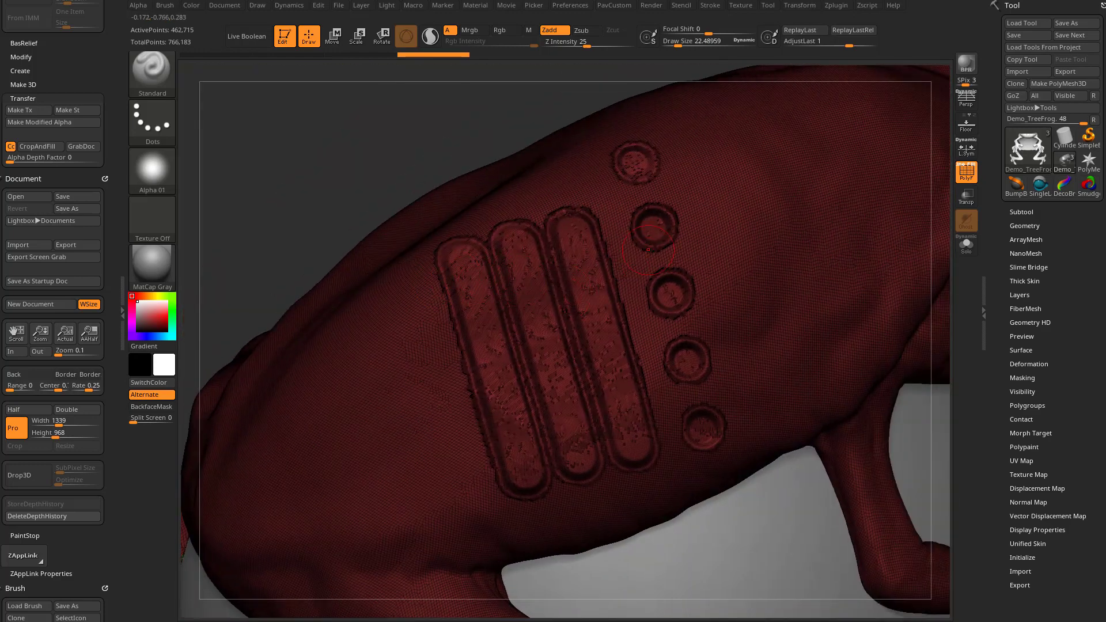
pyautogui.click(957, 174)
# Step: Invert the dropped bars and dots by setting AdjustLast to about -0.62, and check the relief from behind
pyautogui.moveTo(720, 230); pyautogui.dragTo(553, 322, button='right')
pyautogui.moveTo(553, 322); pyautogui.dragTo(553, 257, button='right')
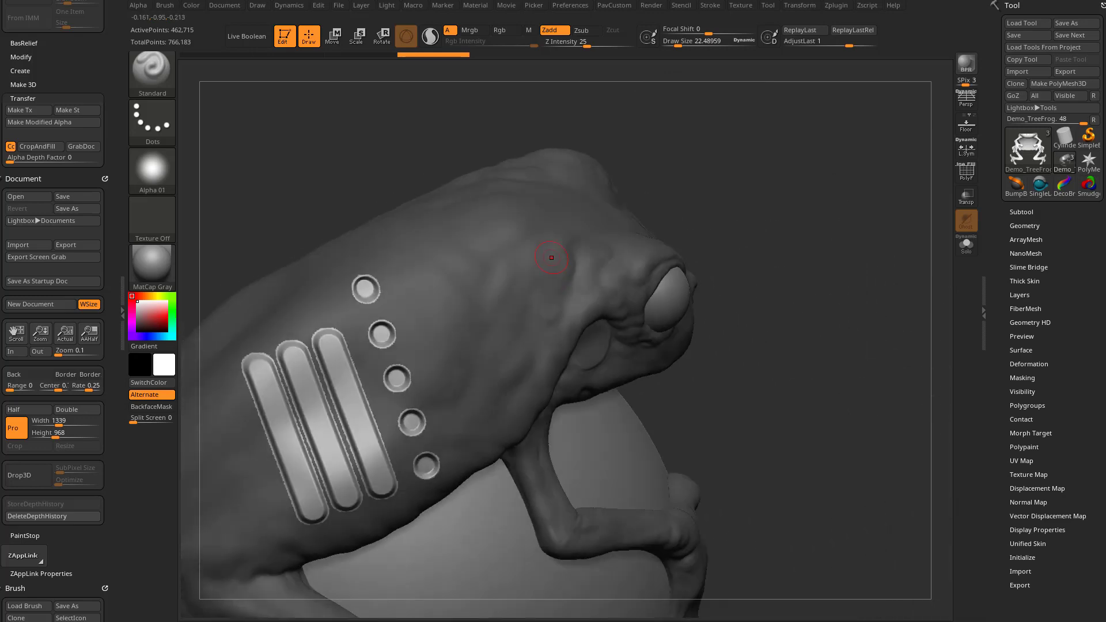
pyautogui.keyDown('alt'); pyautogui.moveTo(497, 320); pyautogui.dragTo(601, 283, button='right'); pyautogui.keyUp('alt')
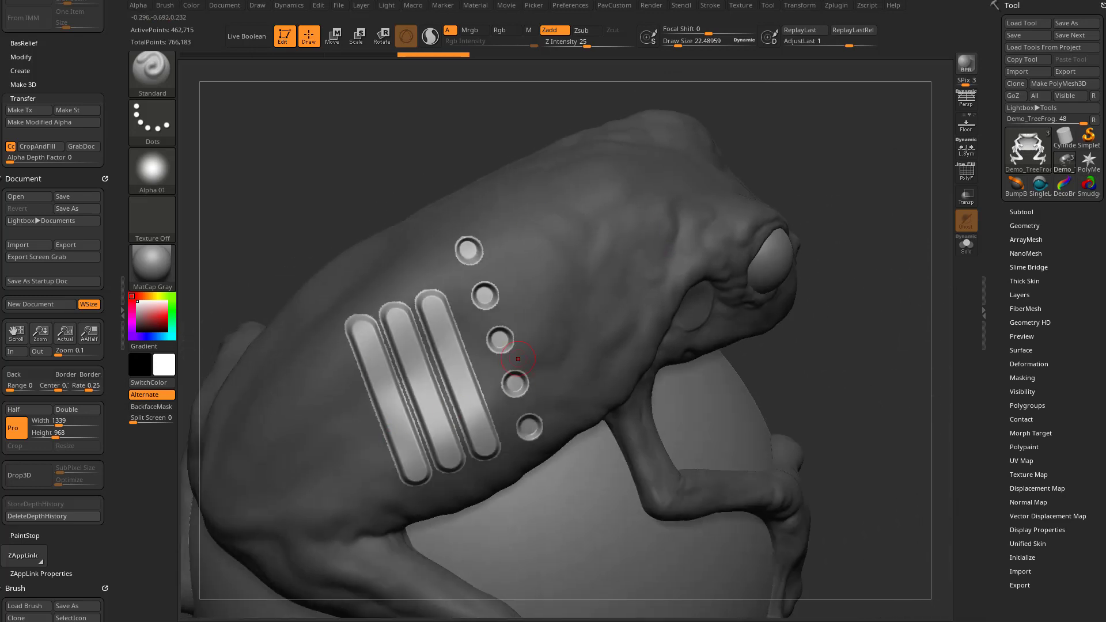
pyautogui.moveTo(466, 334); pyautogui.dragTo(481, 272, button='right')
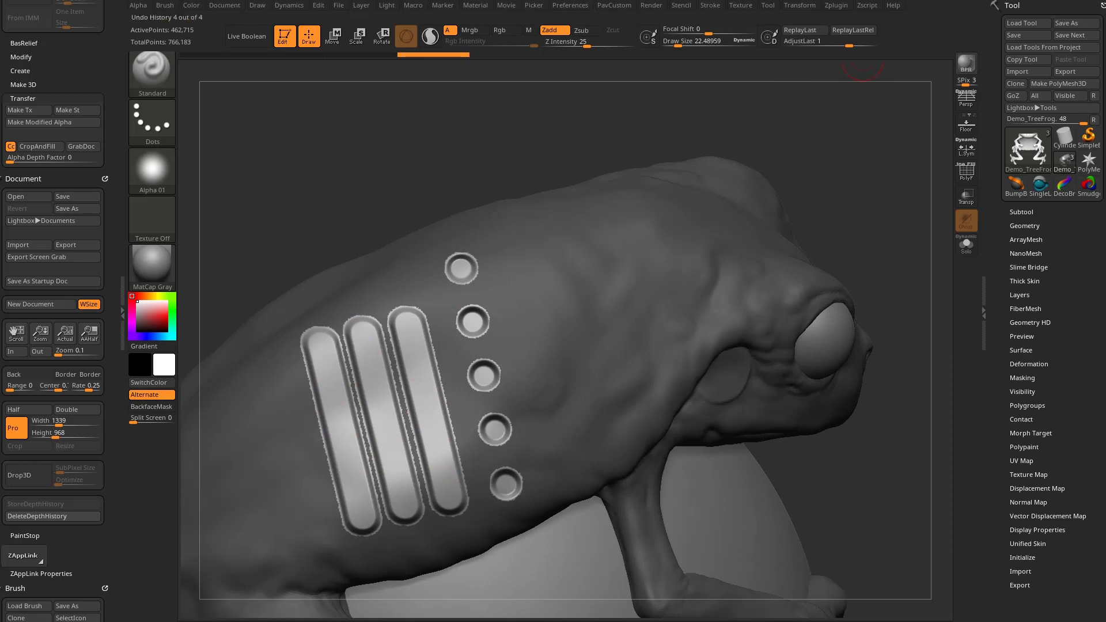
pyautogui.moveTo(849, 42)
pyautogui.mouseDown()
pyautogui.moveTo(803, 42)
pyautogui.moveTo(863, 42)
pyautogui.moveTo(803, 42)
pyautogui.moveTo(856, 42)
pyautogui.moveTo(814, 42)
pyautogui.mouseUp()
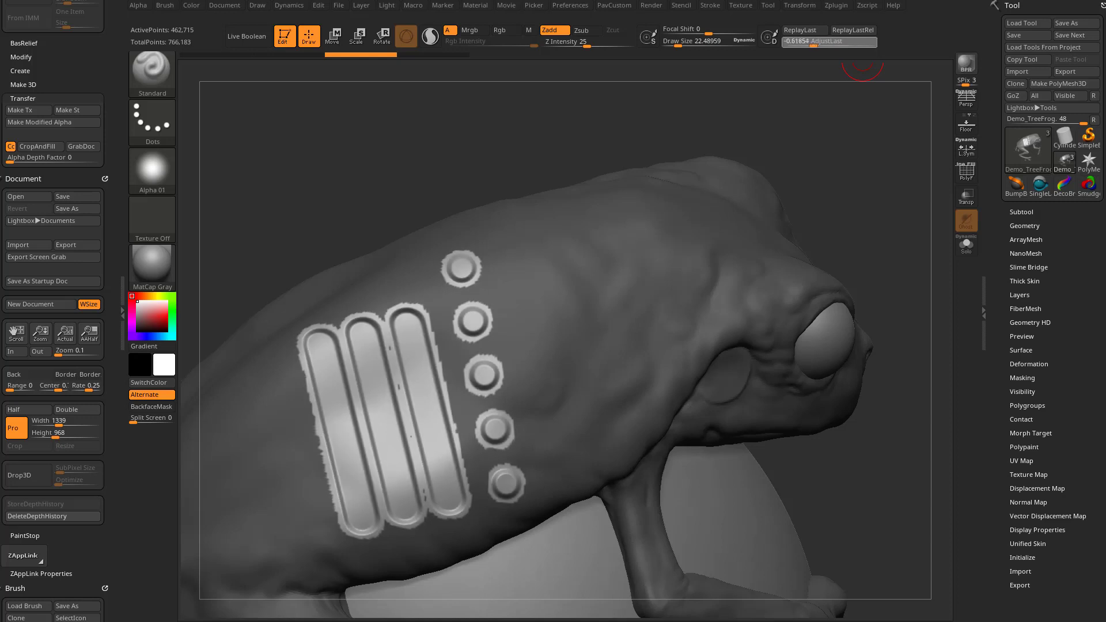
pyautogui.moveTo(818, 92); pyautogui.dragTo(869, 109)
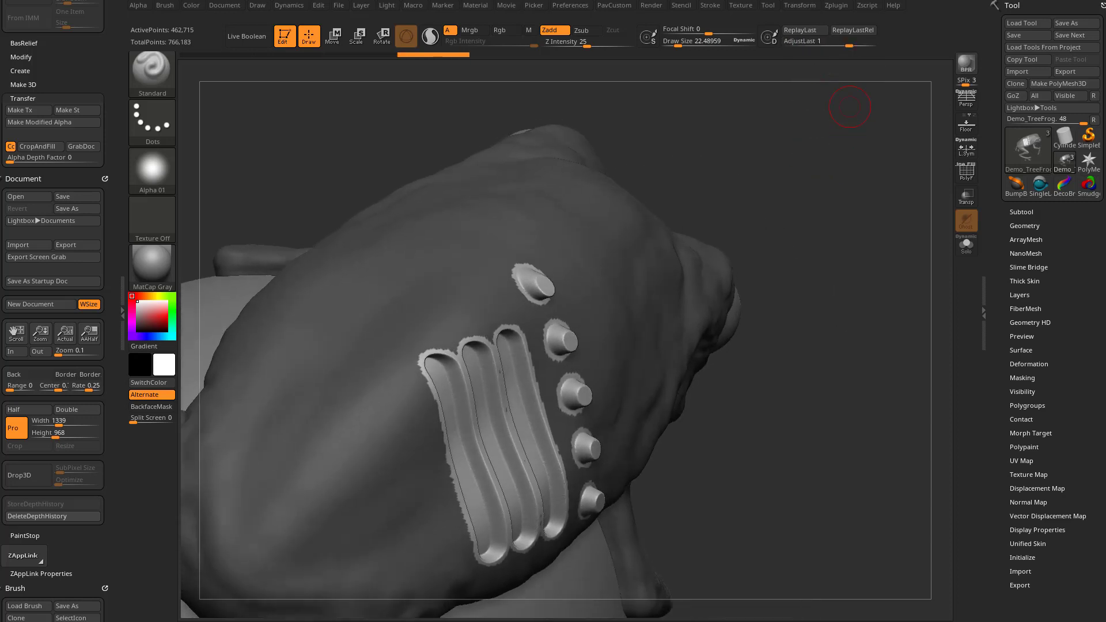
# Step: Readjust the strength of the dropped bars and dots with AdjustLast and frame the frog in side view
pyautogui.moveTo(809, 42); pyautogui.dragTo(833, 170)
pyautogui.click(848, 42)
pyautogui.keyDown('alt'); pyautogui.moveTo(832, 170); pyautogui.dragTo(826, 219); pyautogui.keyUp('alt')
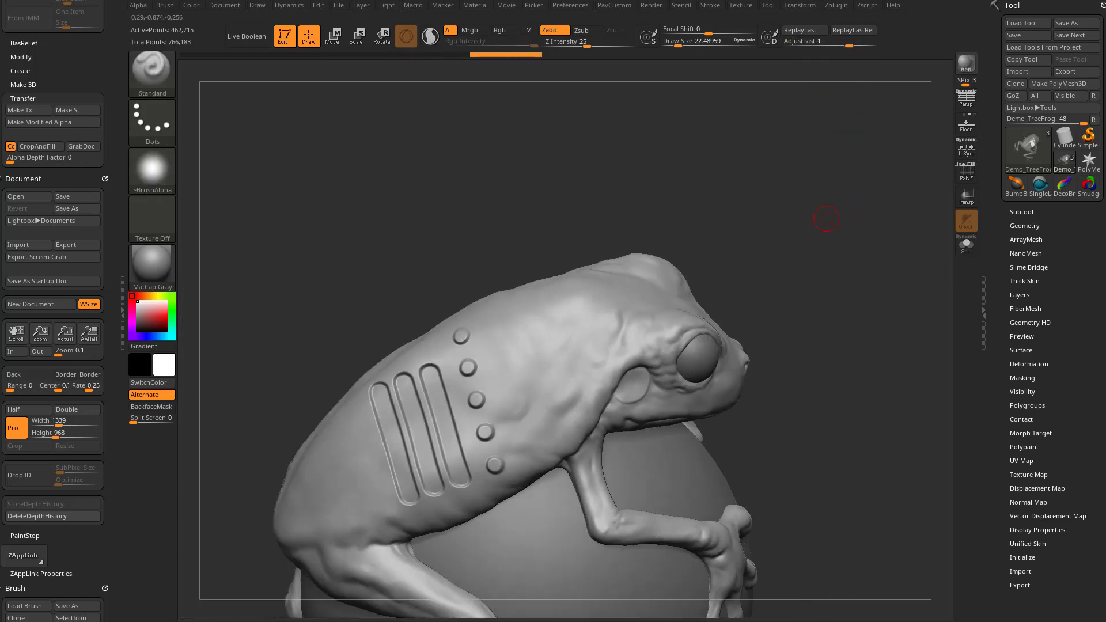
# Step: Make the Eyes subtool active, frame the frog's eye up close in side view, and drop the model to the canvas in 2.5D mode
pyautogui.moveTo(333, 336); pyautogui.dragTo(523, 314)
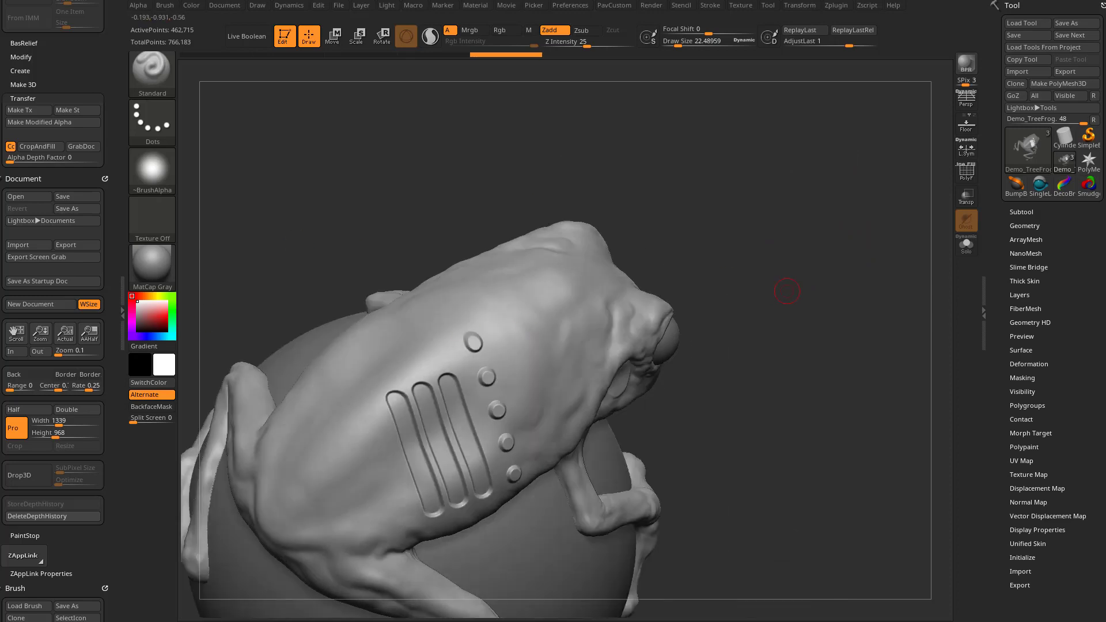
pyautogui.moveTo(785, 289)
pyautogui.mouseDown()
pyautogui.moveTo(785, 271)
pyautogui.moveTo(749, 271)
pyautogui.moveTo(655, 319)
pyautogui.mouseUp()
pyautogui.keyDown('alt'); pyautogui.click(514, 351); pyautogui.keyUp('alt')
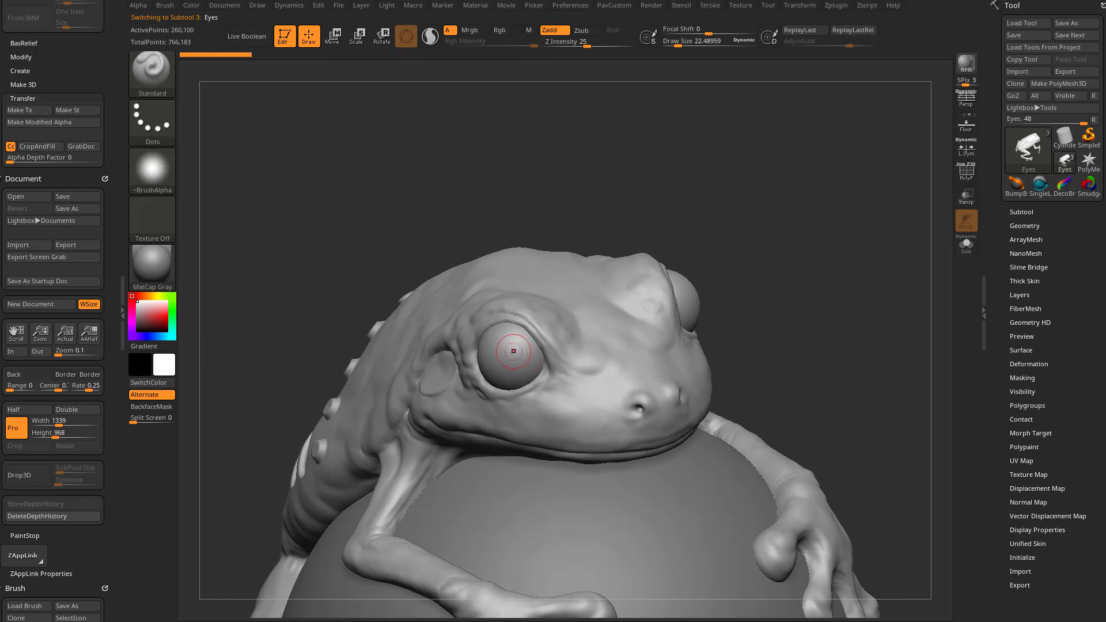
pyautogui.click(1025, 225)
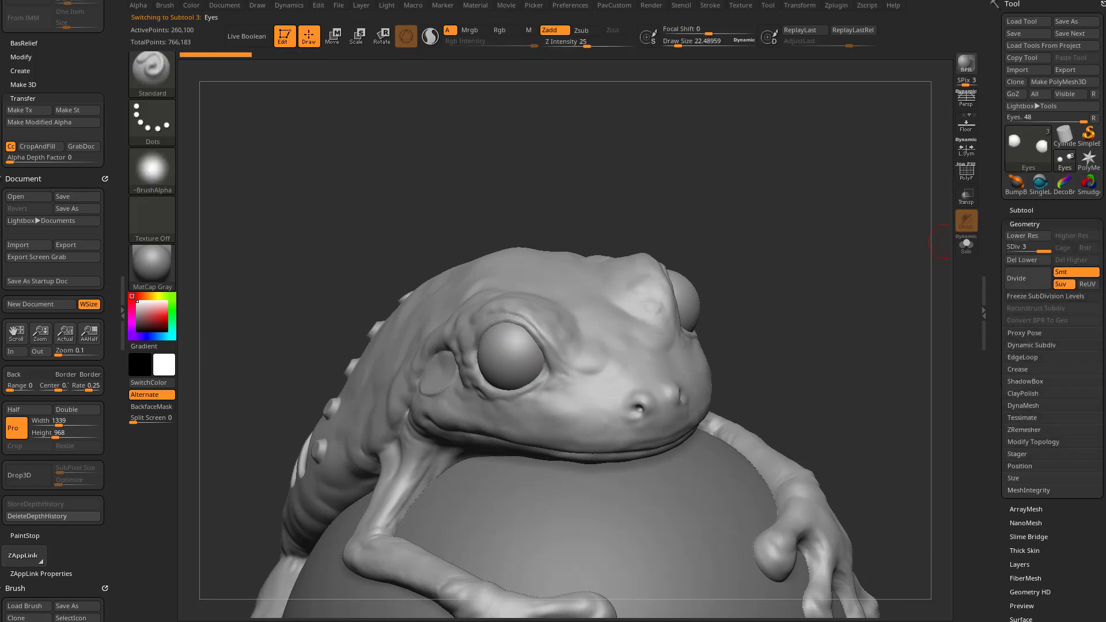
pyautogui.keyDown('alt'); pyautogui.moveTo(821, 218); pyautogui.dragTo(726, 244); pyautogui.keyUp('alt')
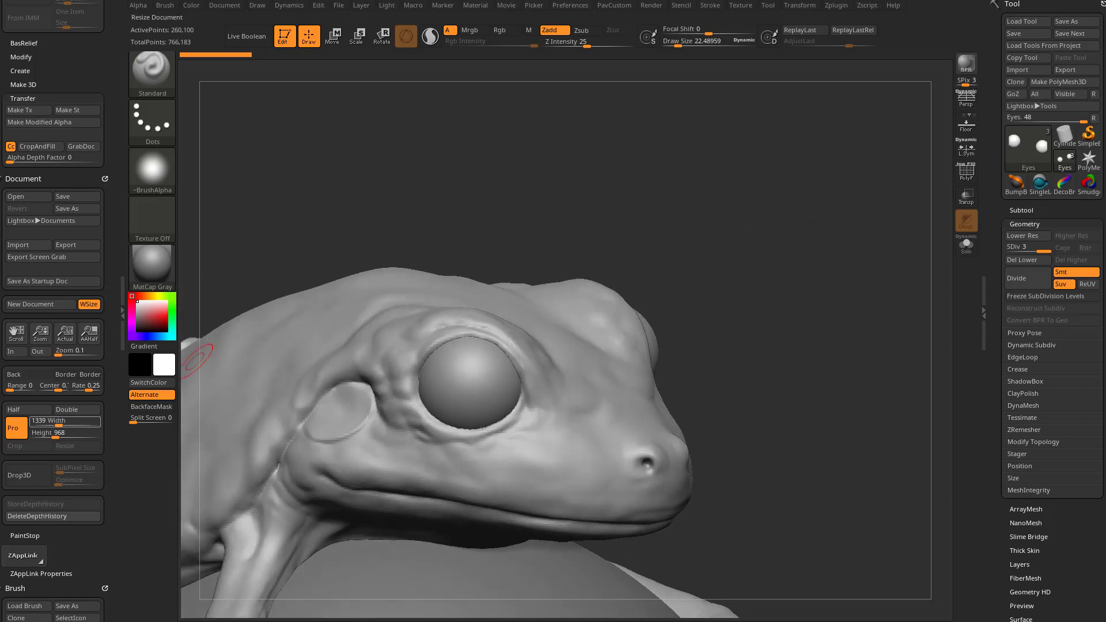
pyautogui.click(20, 475)
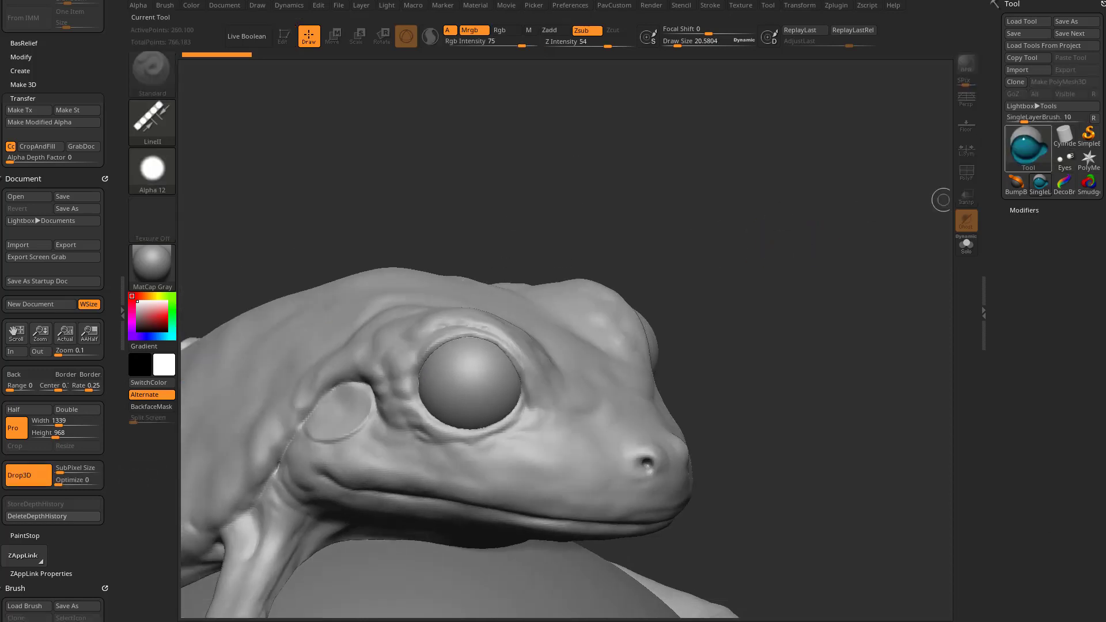
# Step: Select the Sphere3D tool with the DragRect stroke and Alpha Off
pyautogui.click(164, 169)
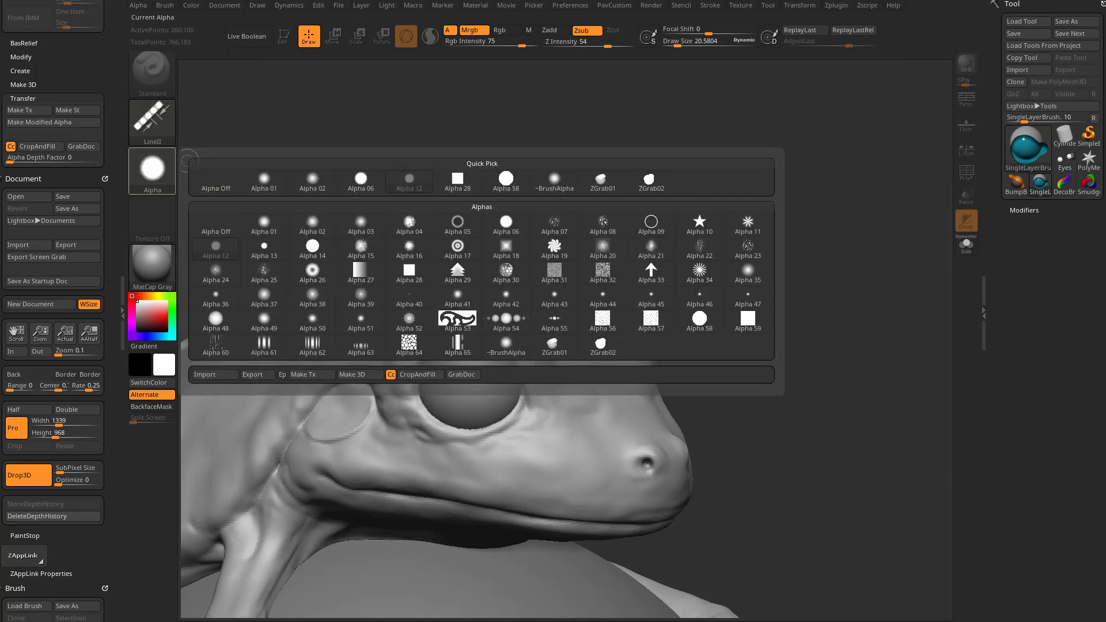
pyautogui.click(216, 182)
pyautogui.click(152, 122)
pyautogui.click(216, 131)
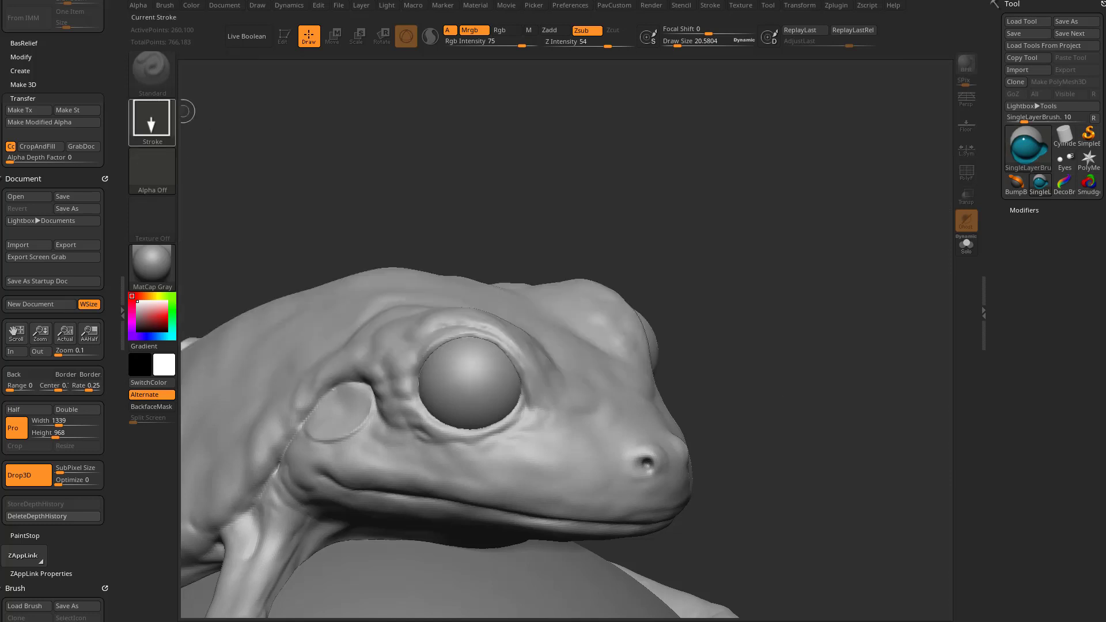
pyautogui.click(1027, 148)
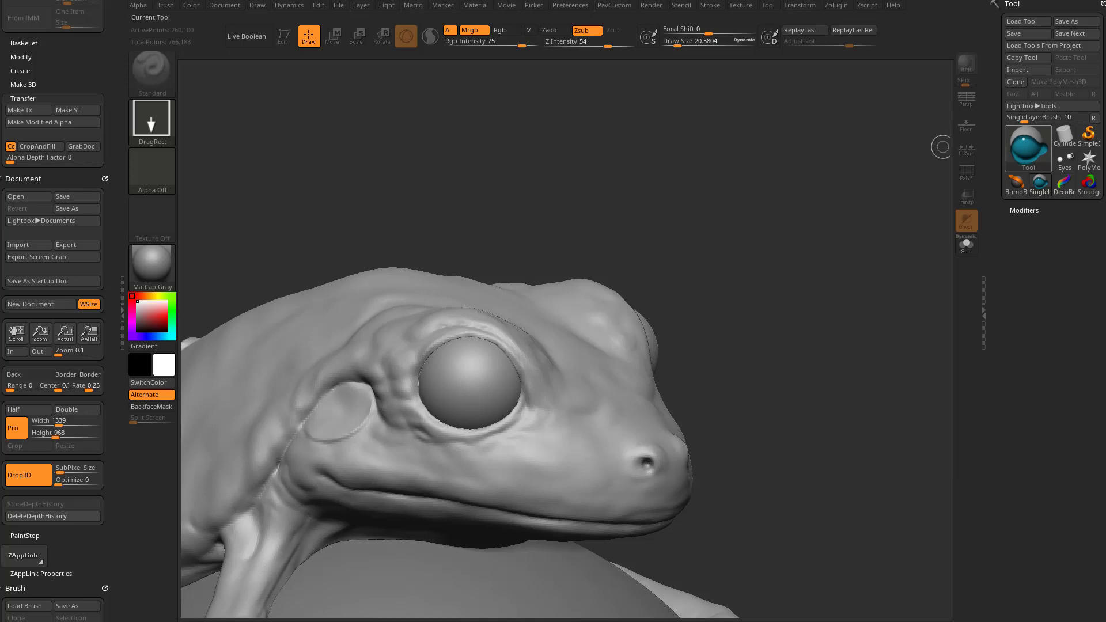
pyautogui.click(1028, 148)
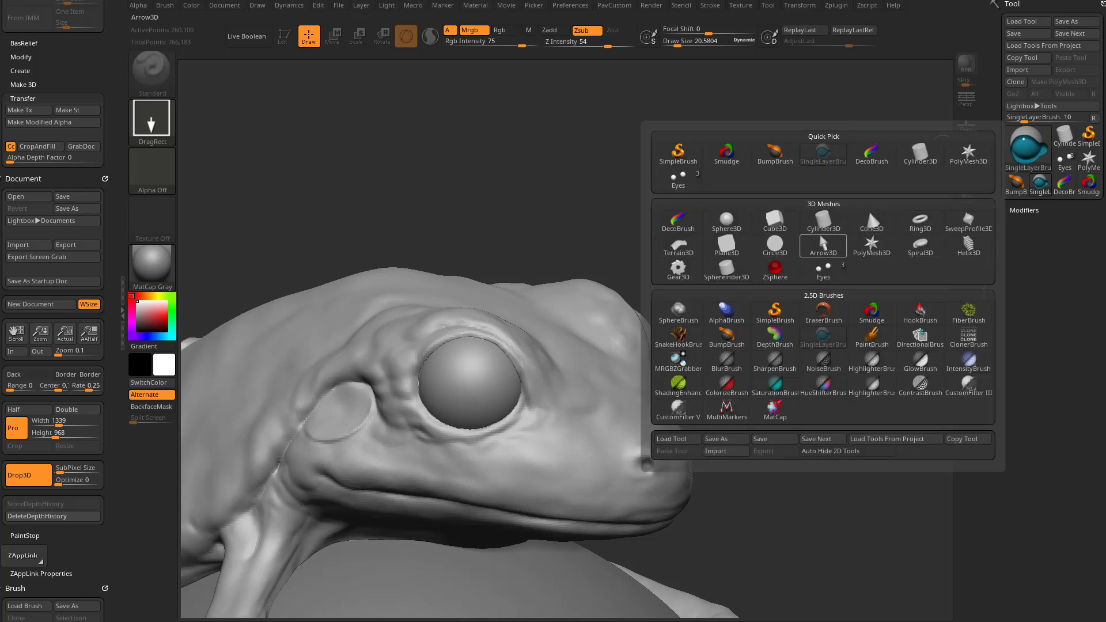
pyautogui.click(727, 219)
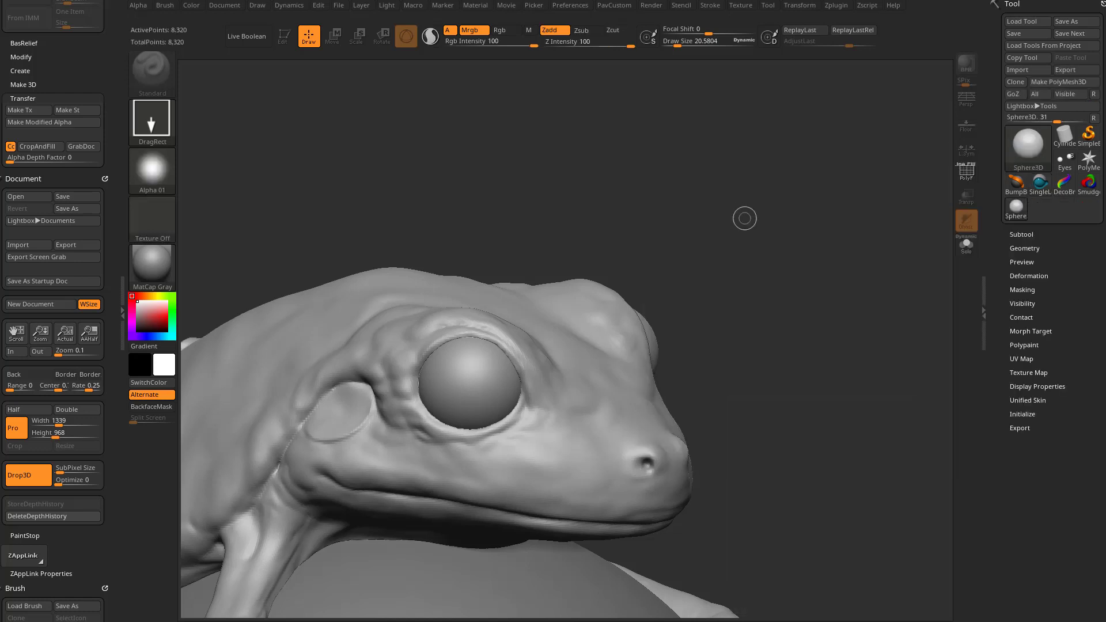
pyautogui.click(152, 170)
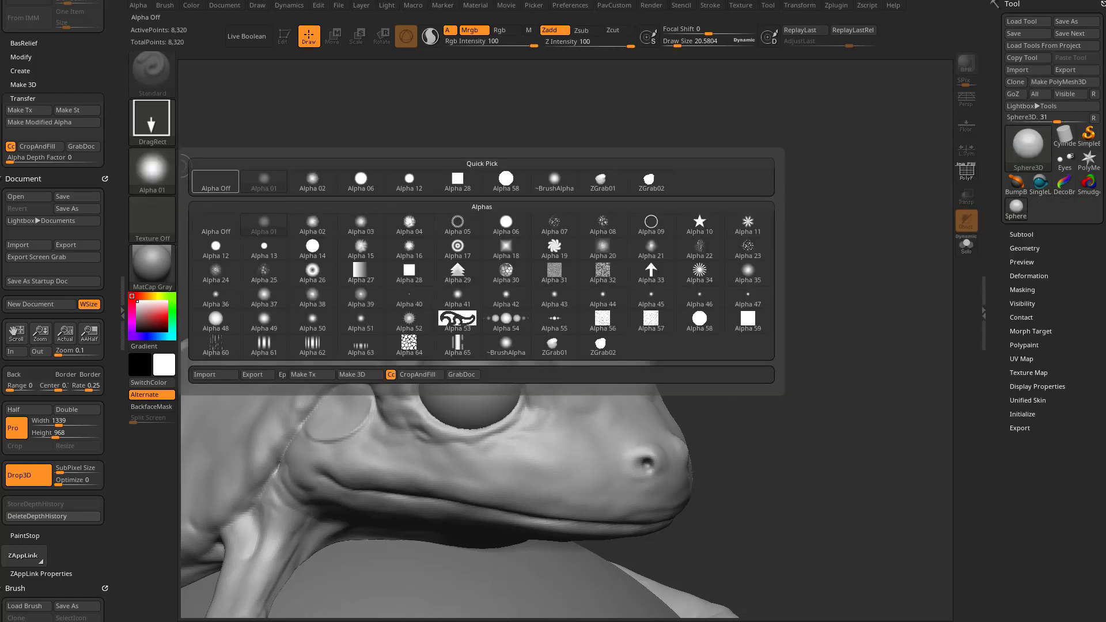
pyautogui.click(215, 181)
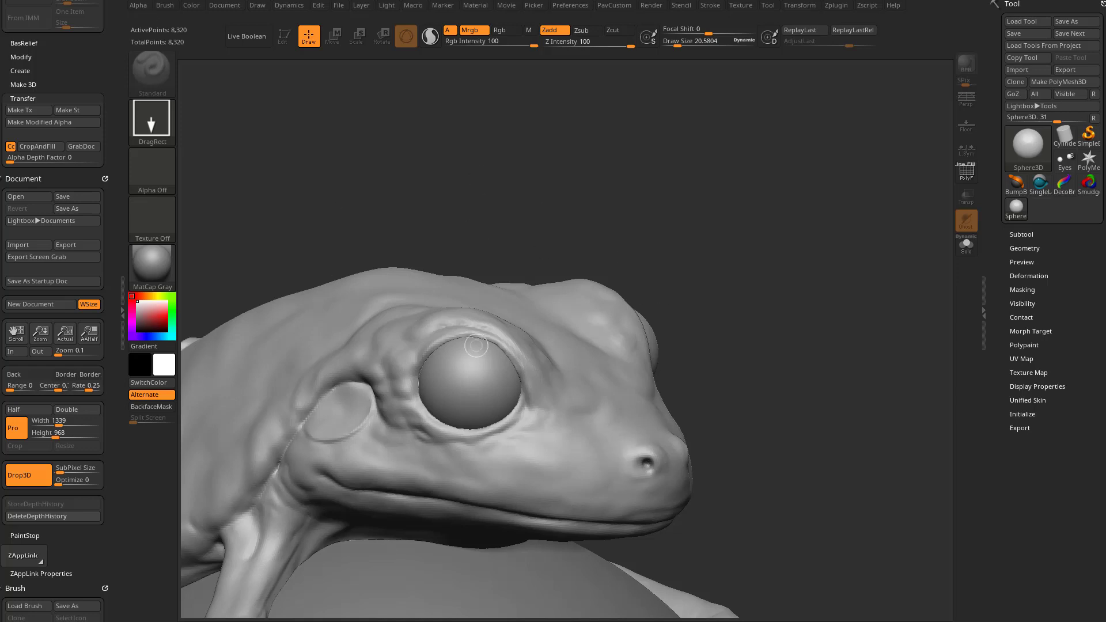
# Step: Draw a Sphere3D over the centre of the frog's eye and adjust its position with the Move gyro
pyautogui.moveTo(469, 382); pyautogui.dragTo(501, 405)
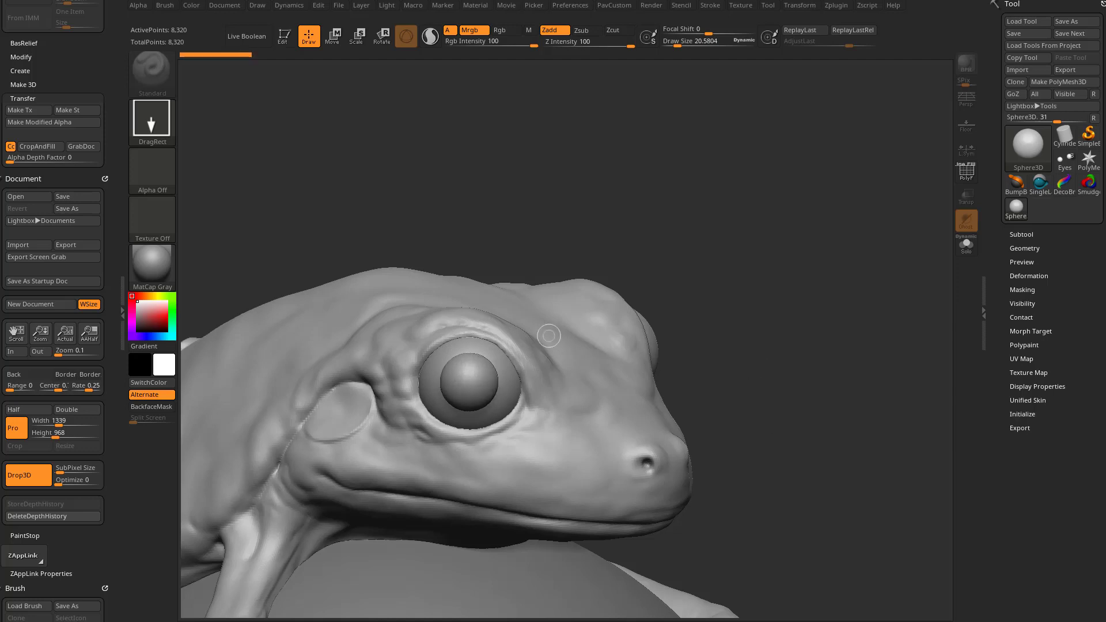
pyautogui.press('w')
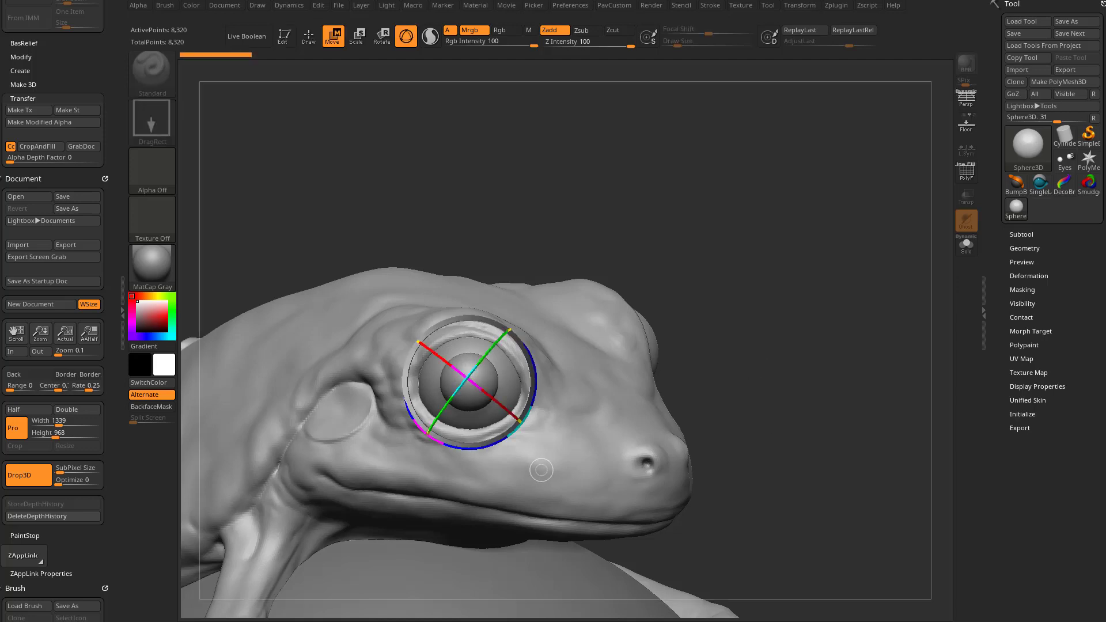
pyautogui.moveTo(528, 355); pyautogui.dragTo(530, 364)
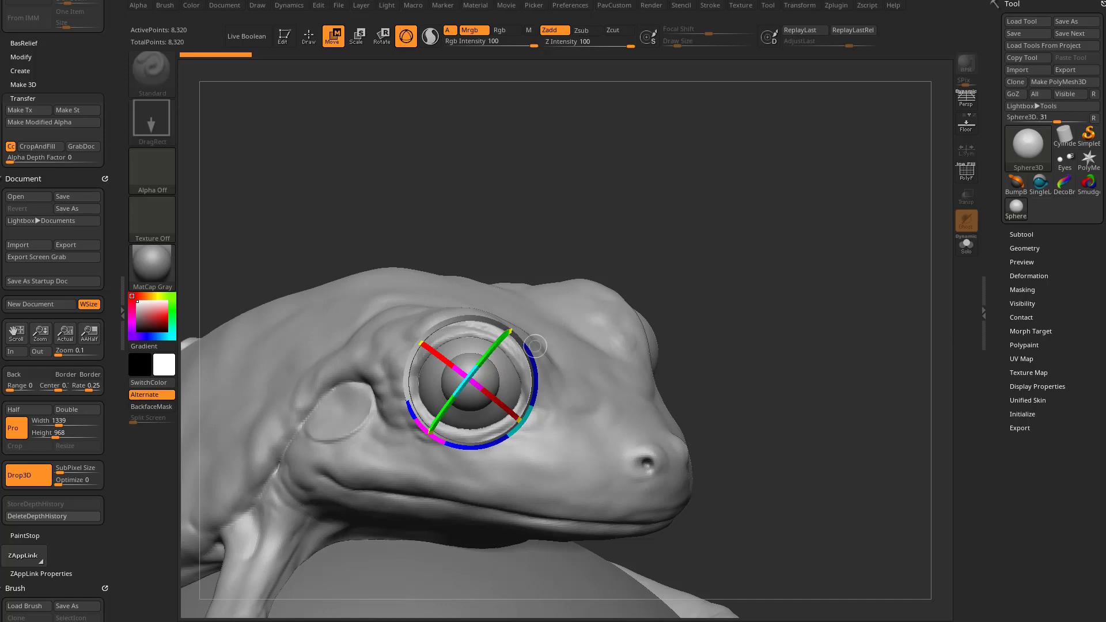
pyautogui.moveTo(538, 369); pyautogui.dragTo(537, 371)
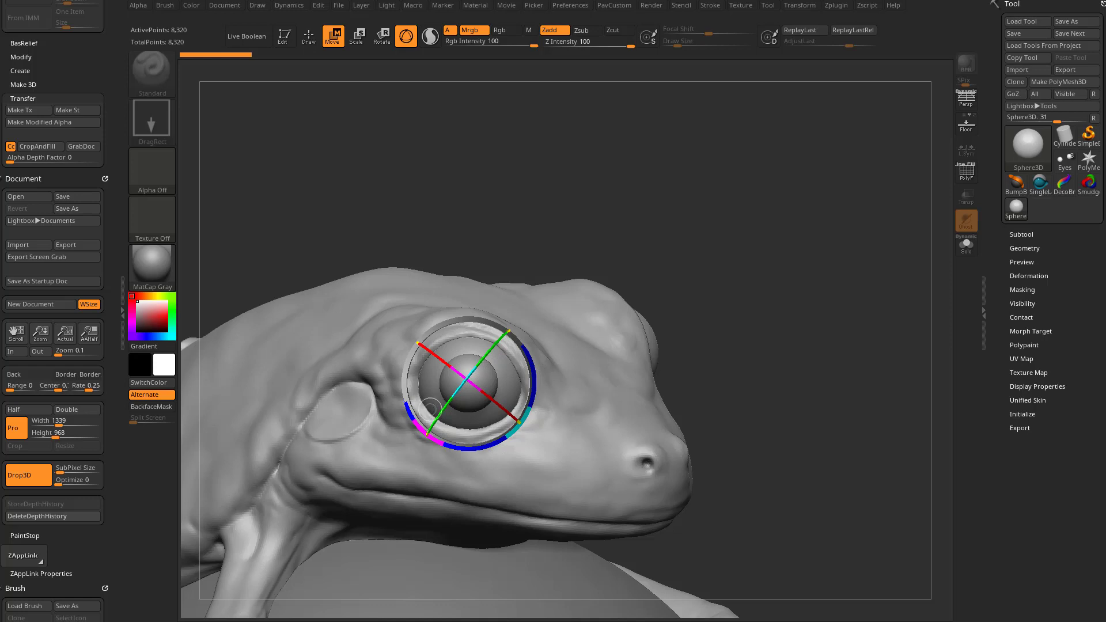
# Step: Switch the sphere on the eye to Zsub so it carves inward, reposition it and scale it up slightly
pyautogui.click(583, 30)
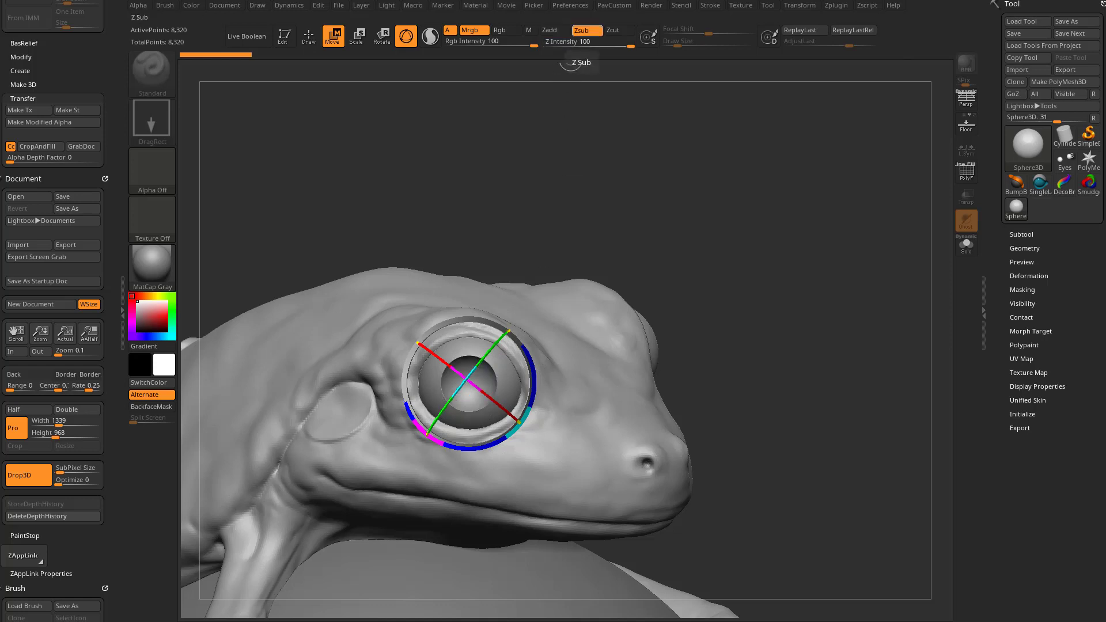
pyautogui.moveTo(532, 362); pyautogui.dragTo(478, 377)
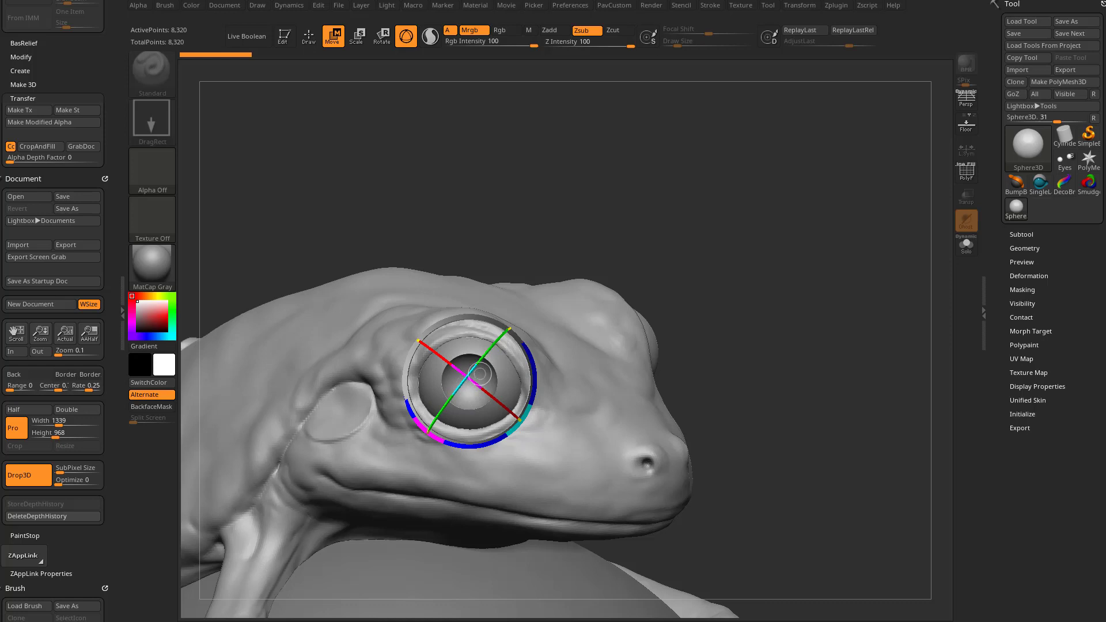
pyautogui.click(357, 36)
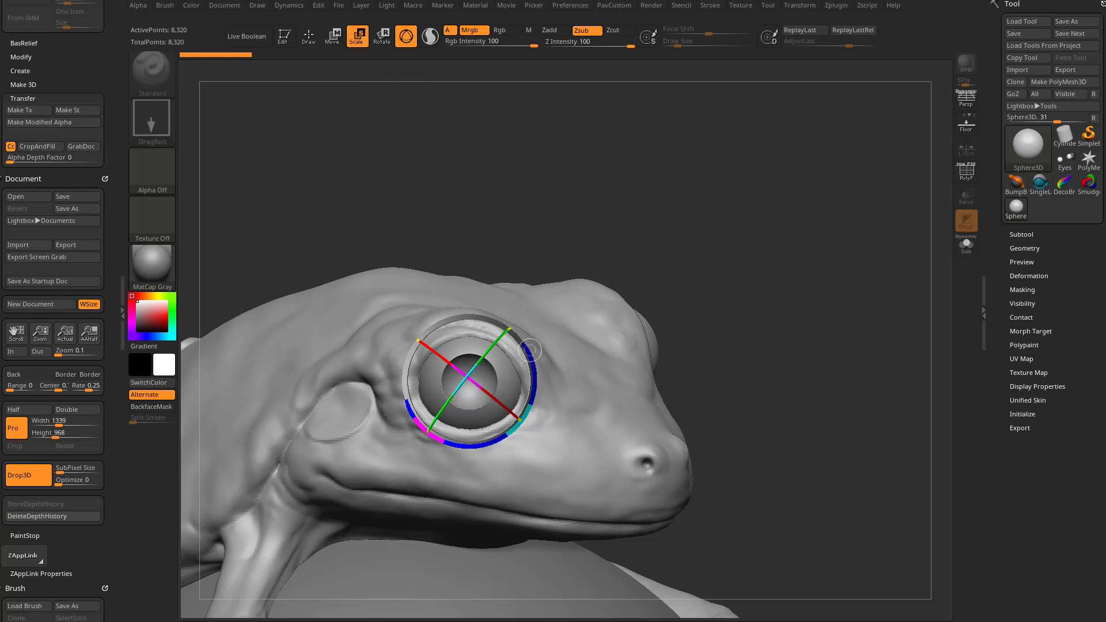
pyautogui.moveTo(530, 357); pyautogui.dragTo(541, 349)
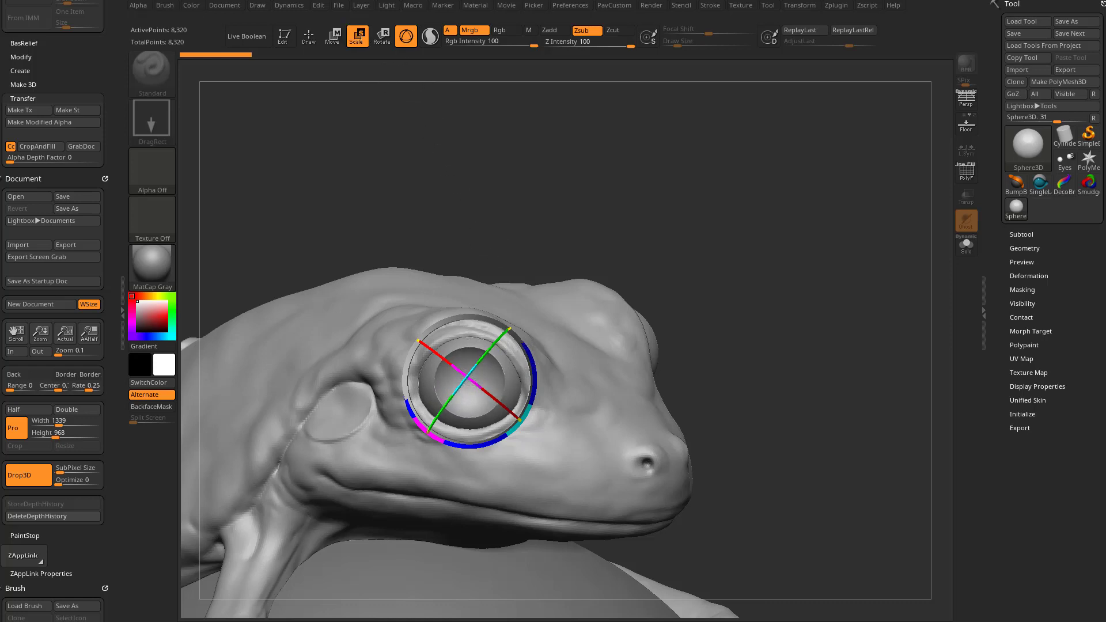
# Step: Compare the sphere on the eye as a raised Zadd shape and as a carved Zsub recess, finishing in Zsub
pyautogui.press('w')
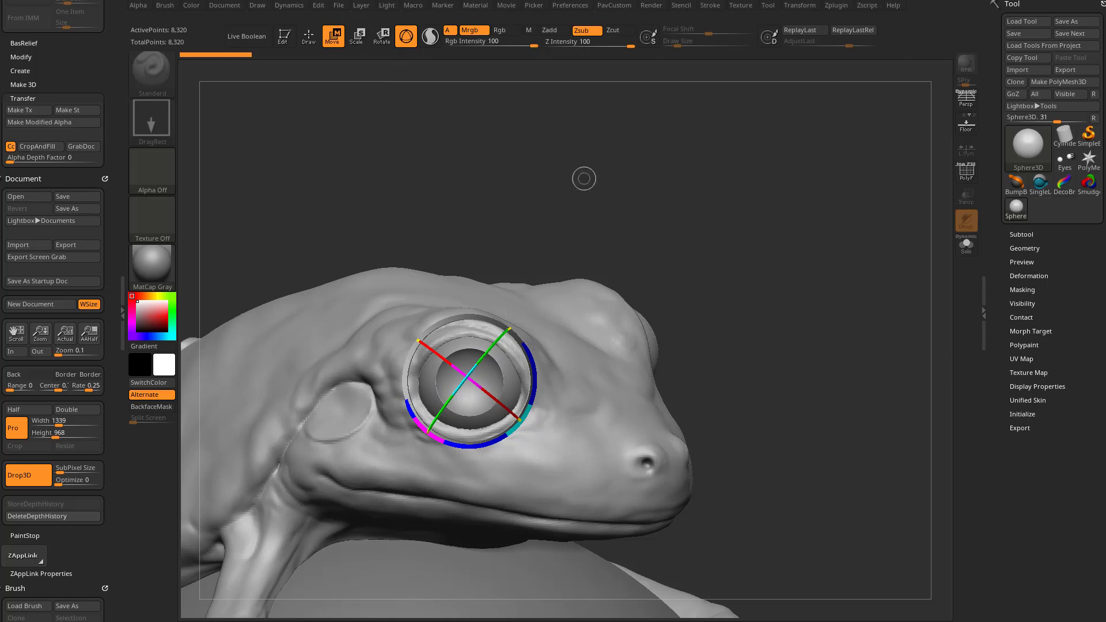
pyautogui.moveTo(685, 254)
pyautogui.mouseDown()
pyautogui.moveTo(685, 276)
pyautogui.moveTo(688, 236)
pyautogui.moveTo(690, 248)
pyautogui.mouseUp()
pyautogui.click(549, 30)
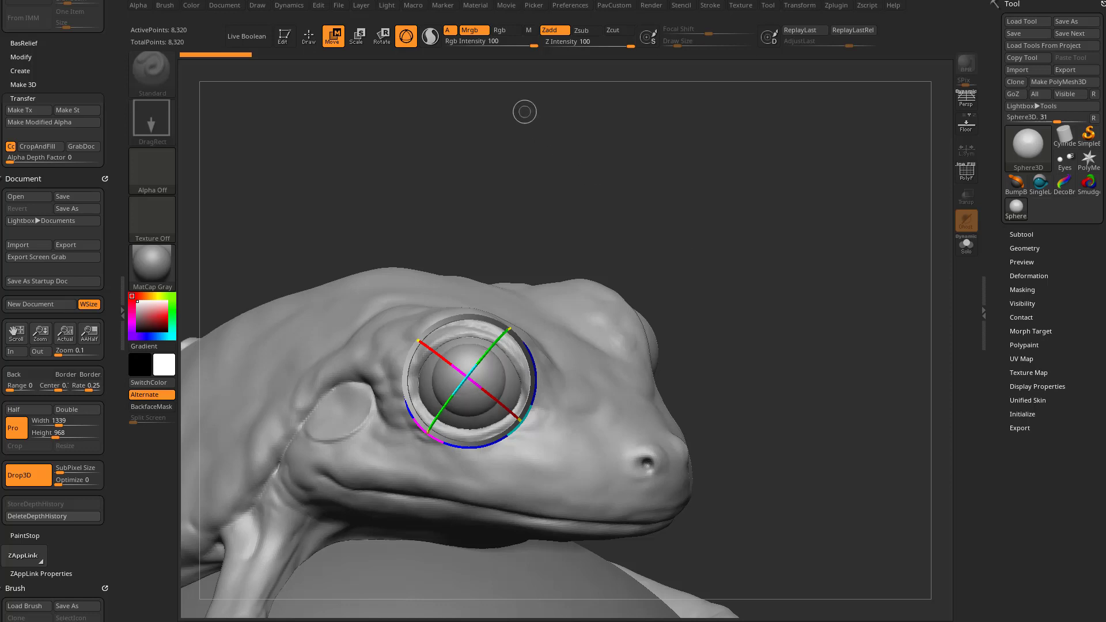
pyautogui.click(582, 30)
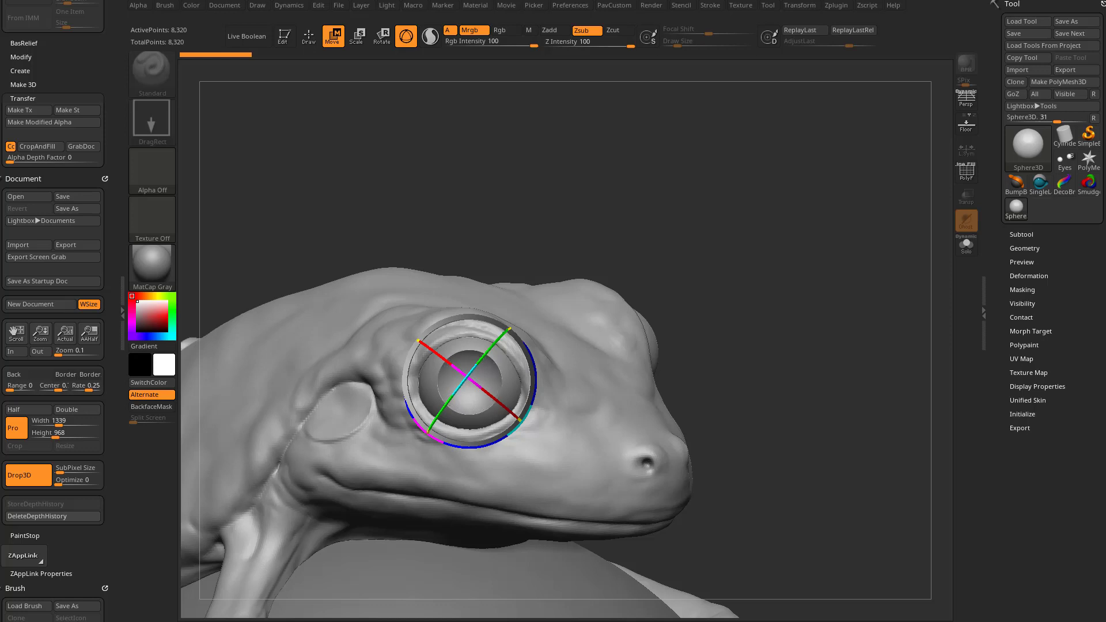
# Step: Draw smaller nested spheres inside the eye's recess, one carved with Zsub and one raised with Zadd, and project them onto the eye with Drop3D
pyautogui.press('q')
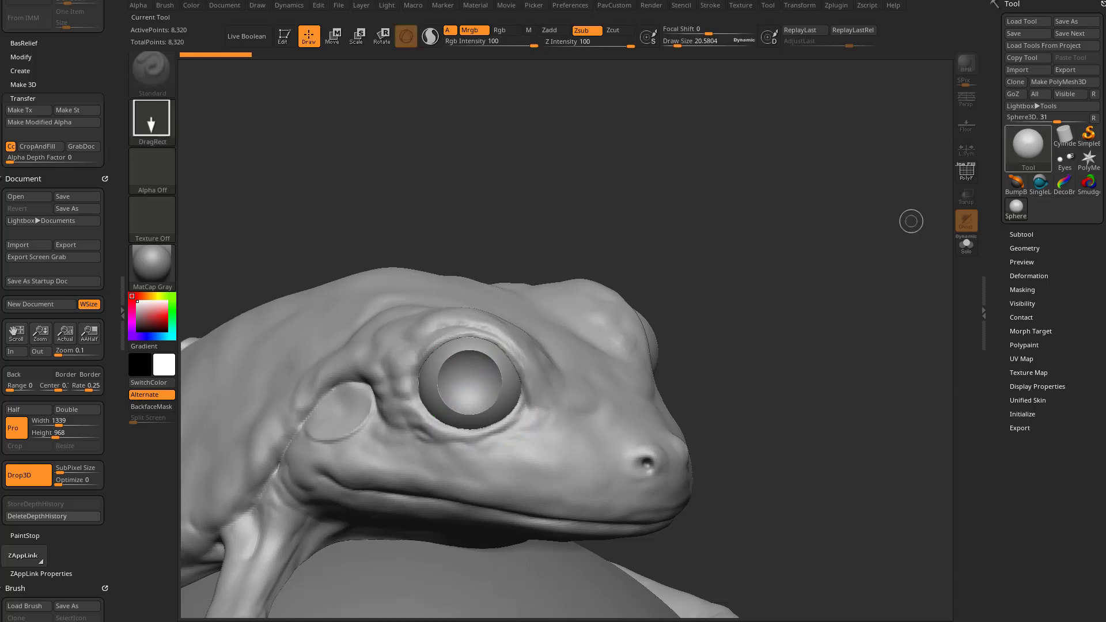
pyautogui.moveTo(470, 384); pyautogui.dragTo(486, 398)
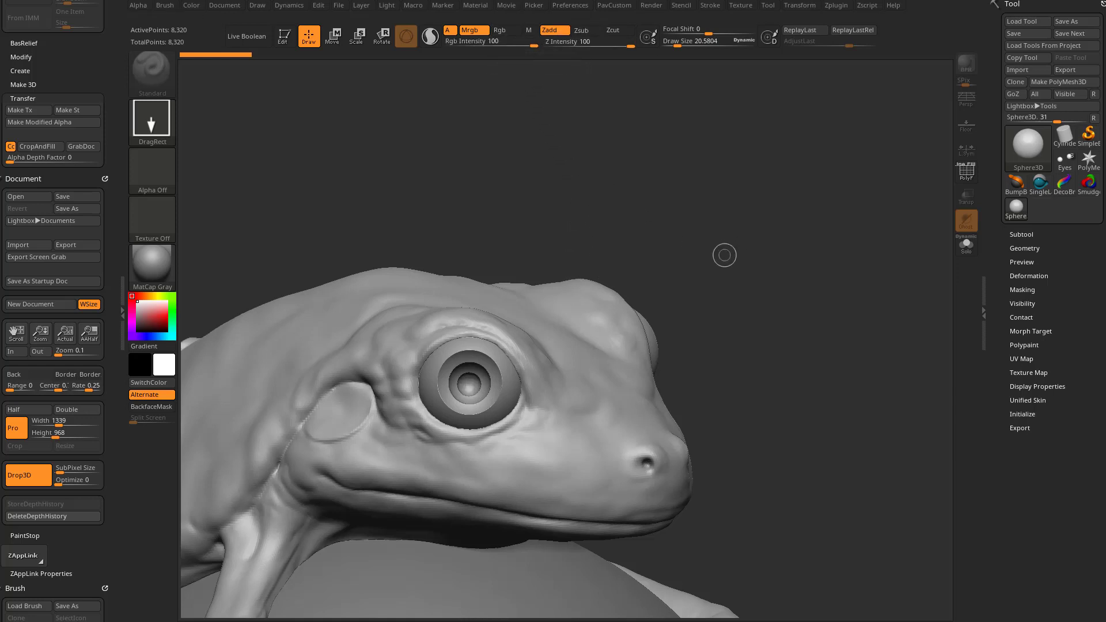
pyautogui.press('w')
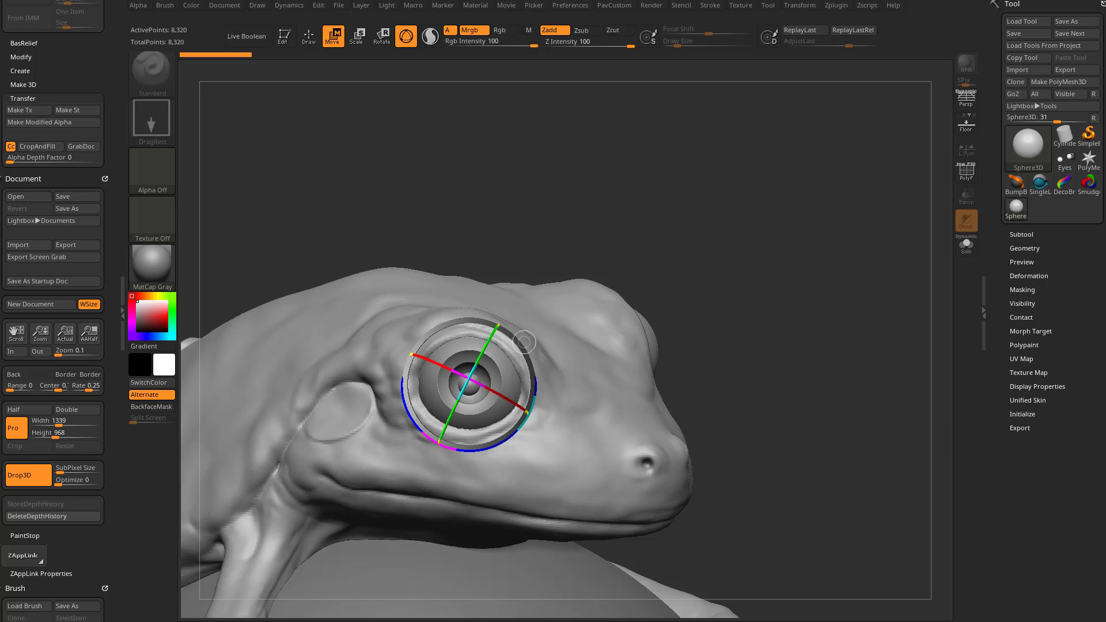
pyautogui.press('e')
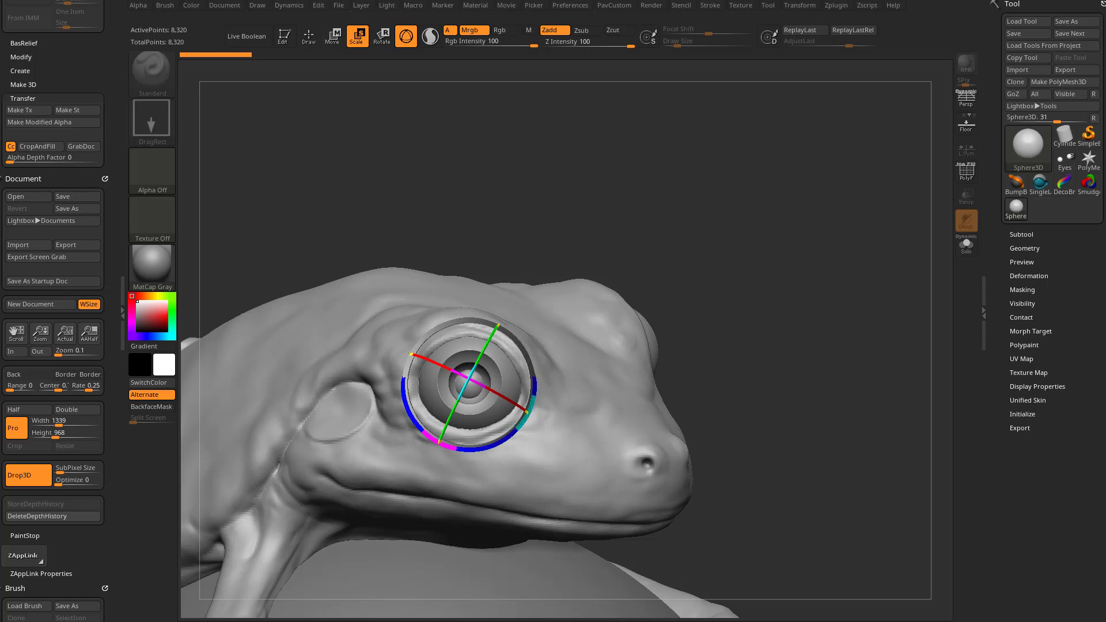
pyautogui.press('w')
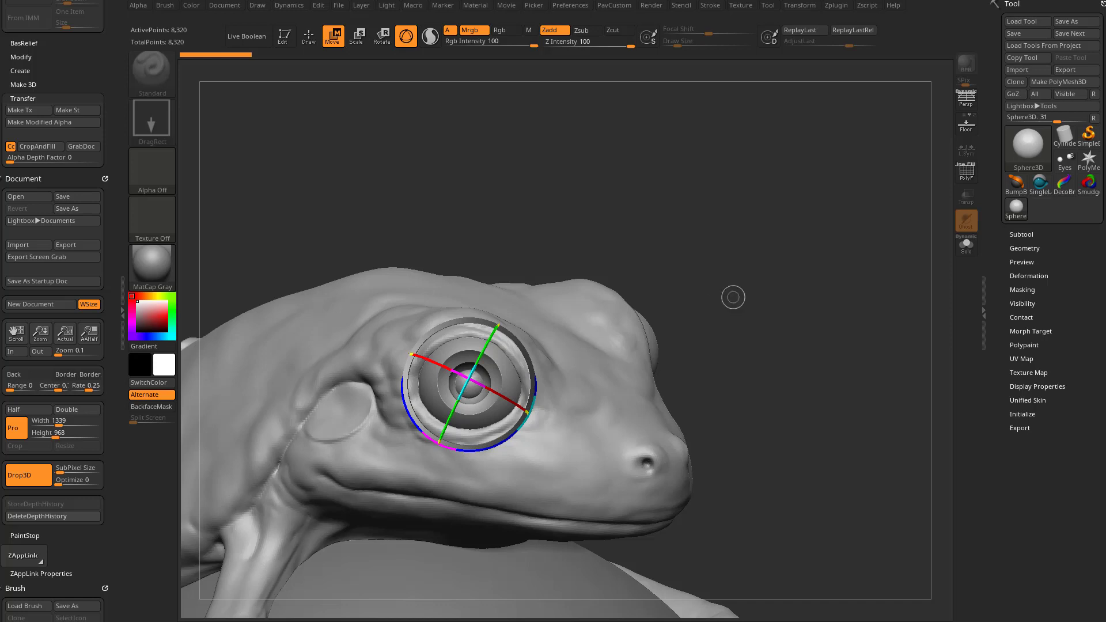
pyautogui.press('q')
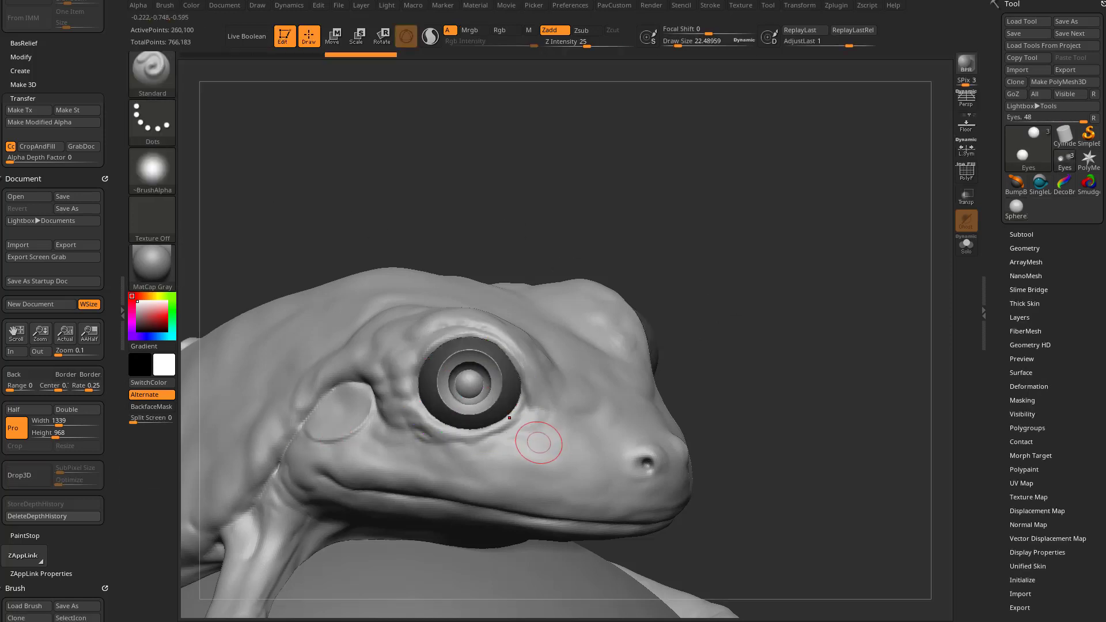
# Step: Inspect the nested sphere shapes in the eye from several angles and up close, with the Geometry subdivision settings open
pyautogui.moveTo(774, 249); pyautogui.dragTo(702, 249)
pyautogui.moveTo(830, 369)
pyautogui.mouseDown()
pyautogui.moveTo(636, 375)
pyautogui.moveTo(818, 380)
pyautogui.mouseUp()
pyautogui.moveTo(733, 232); pyautogui.dragTo(810, 211)
pyautogui.keyDown('alt'); pyautogui.moveTo(739, 201); pyautogui.dragTo(772, 165); pyautogui.keyUp('alt')
pyautogui.keyDown('ctrl'); pyautogui.moveTo(660, 277); pyautogui.dragTo(774, 290); pyautogui.keyUp('ctrl')
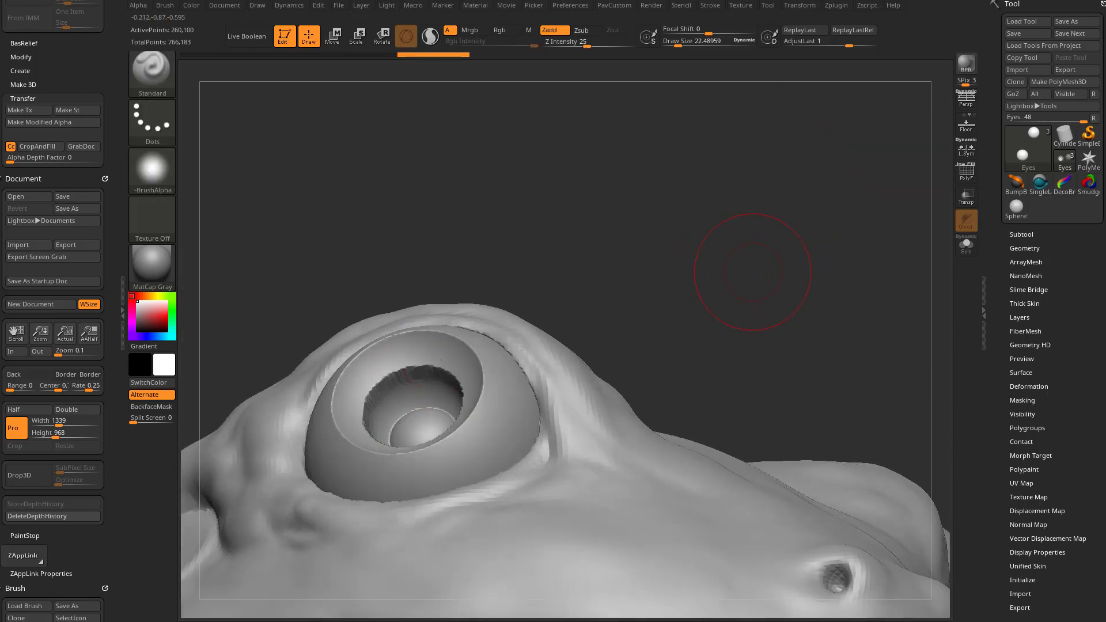
pyautogui.click(1024, 248)
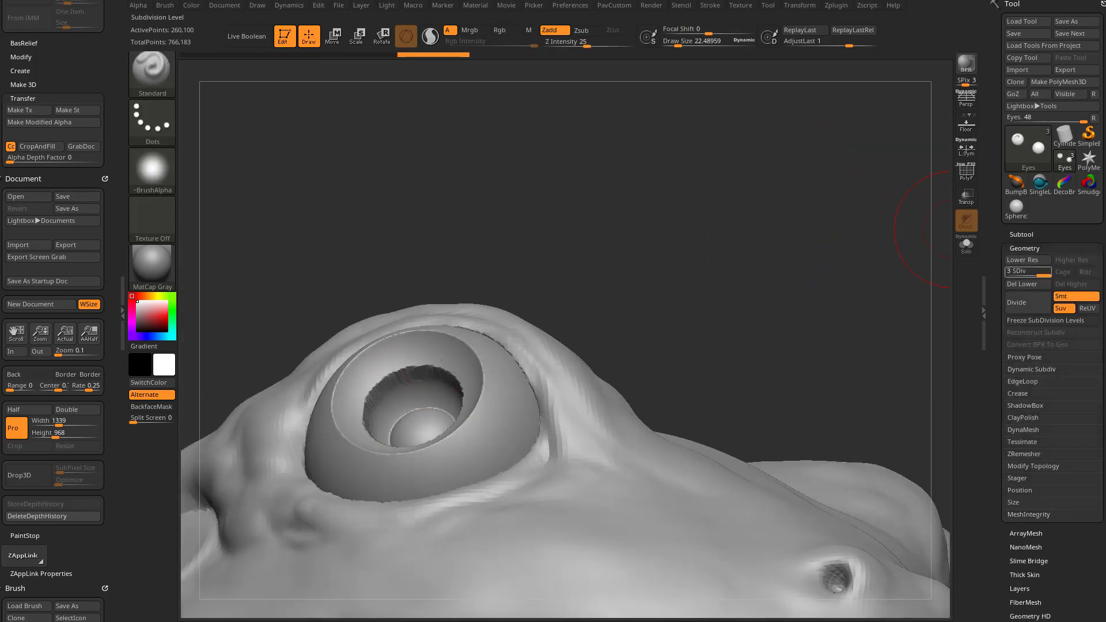
pyautogui.moveTo(821, 214); pyautogui.dragTo(929, 259)
pyautogui.hotkey('shift', 'd')
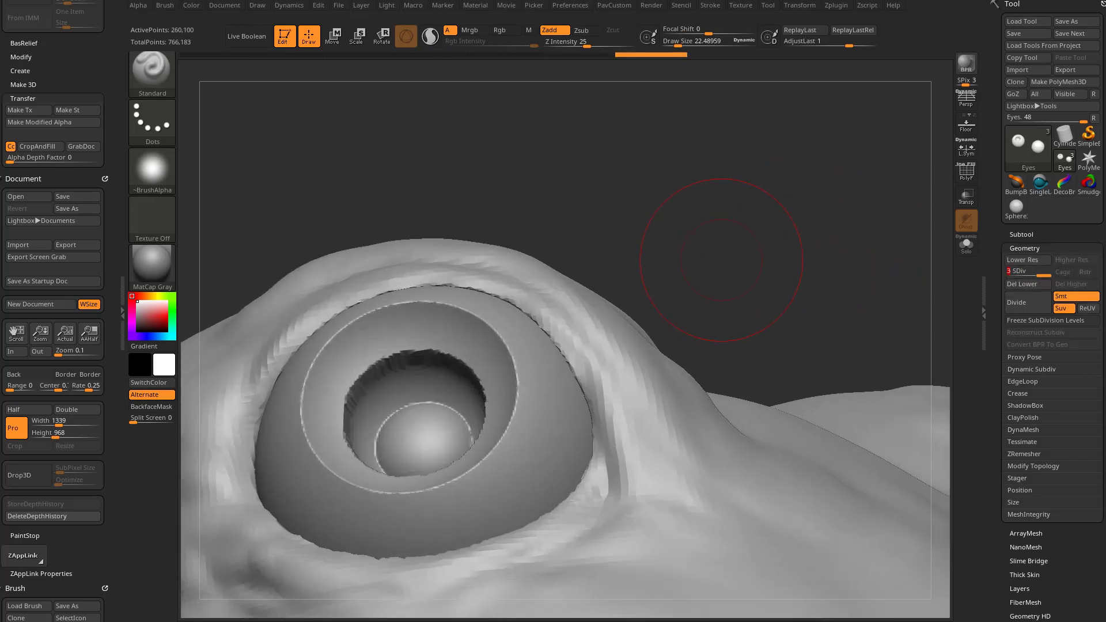
# Step: Reduce the Draw Size to about 7.39
pyautogui.press('s')
pyautogui.keyDown('ctrl'); pyautogui.moveTo(711, 259); pyautogui.dragTo(731, 245, button='right'); pyautogui.keyUp('ctrl')
pyautogui.press('s')
pyautogui.moveTo(662, 208); pyautogui.dragTo(732, 245, button='right')
pyautogui.press('s')
pyautogui.moveTo(741, 246); pyautogui.dragTo(733, 246)
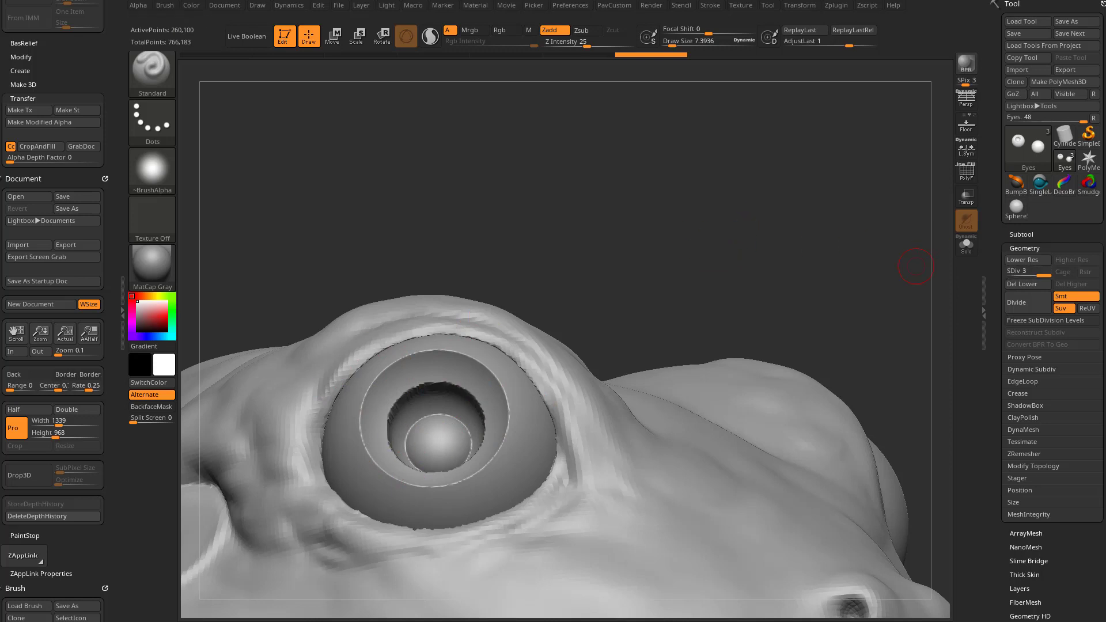
# Step: Compare the eye's projected detail at subdivision level 1 and at level 3
pyautogui.moveTo(786, 185); pyautogui.dragTo(770, 234)
pyautogui.click(1013, 273)
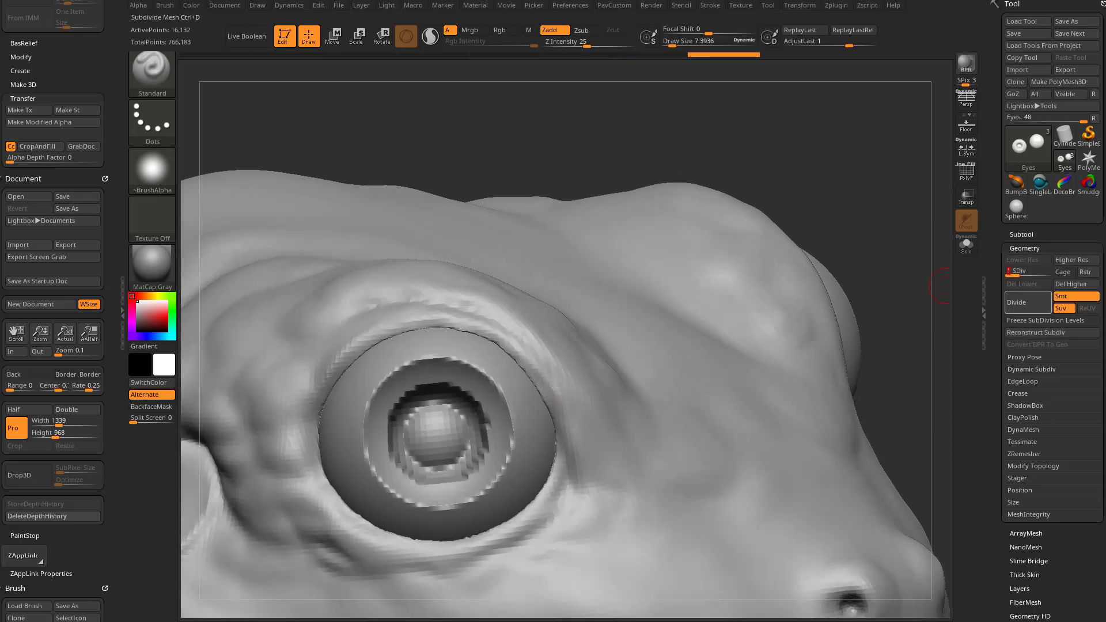
pyautogui.press('d')
pyautogui.press('d')
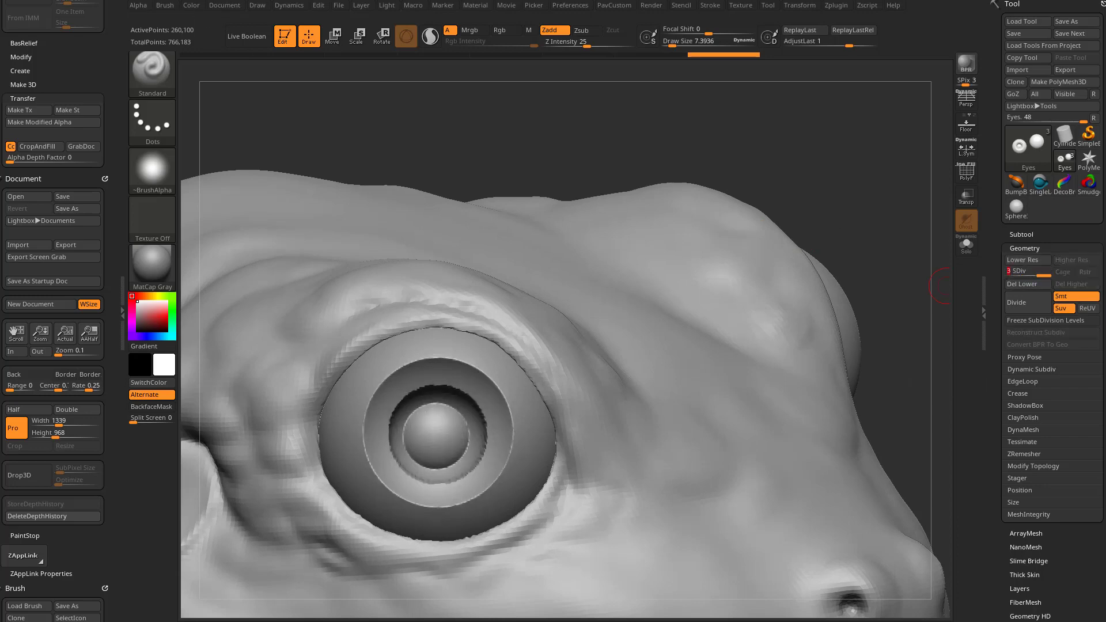
# Step: Undo the nested sphere details projected onto the eye, and delete the eye's lower subdivision levels
pyautogui.keyDown('alt'); pyautogui.moveTo(946, 286); pyautogui.dragTo(869, 276); pyautogui.keyUp('alt')
pyautogui.hotkey('shift', 'd')
pyautogui.hotkey('ctrl', 'z')
pyautogui.hotkey('ctrl', 'z')
pyautogui.hotkey('ctrl', 'z')
pyautogui.hotkey('ctrl', 'z')
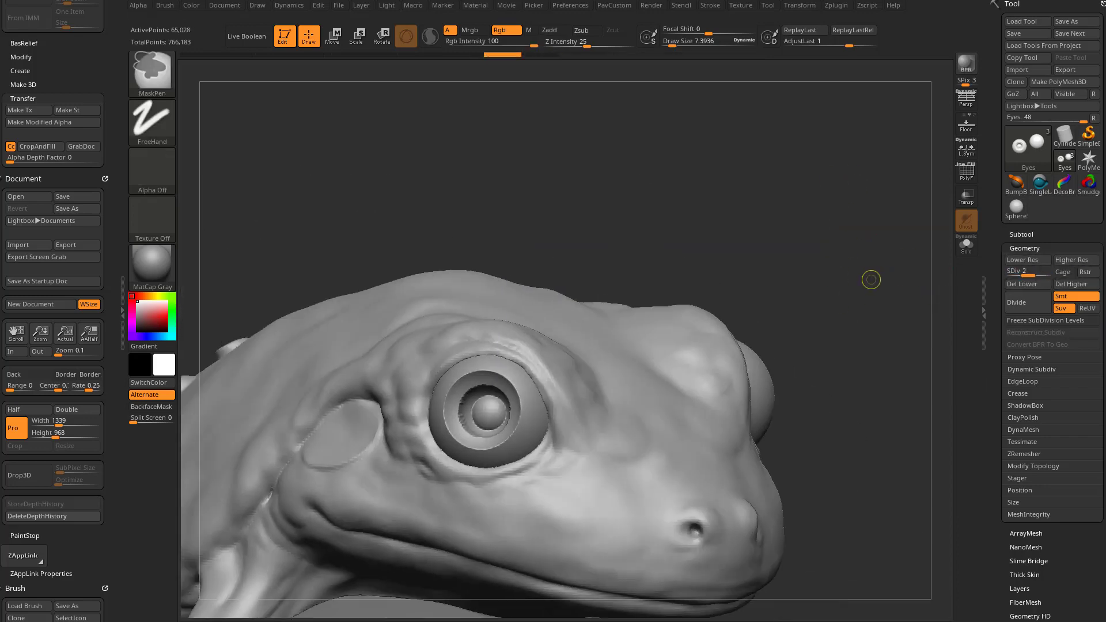
pyautogui.hotkey('ctrl', 'z')
pyautogui.hotkey('ctrl', 'z')
pyautogui.hotkey('ctrl', 'z')
pyautogui.hotkey('ctrl', 'z')
pyautogui.hotkey('ctrl', 'z')
pyautogui.hotkey('ctrl', 'z')
pyautogui.hotkey('ctrl', 'z')
pyautogui.hotkey('ctrl', 'z')
pyautogui.moveTo(852, 278); pyautogui.dragTo(940, 288)
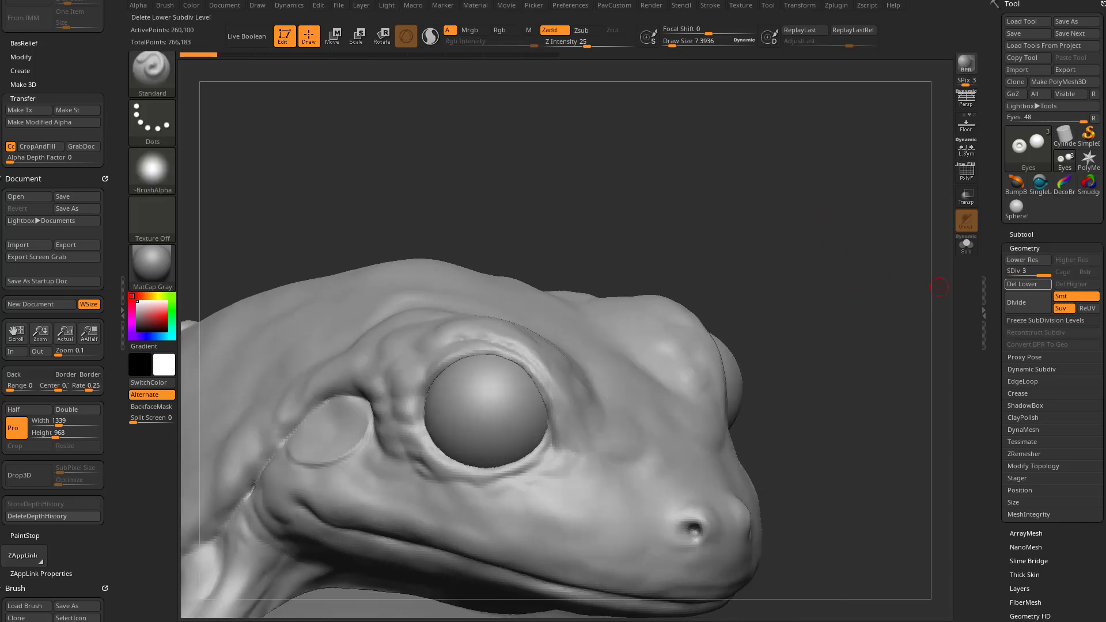
pyautogui.click(1021, 284)
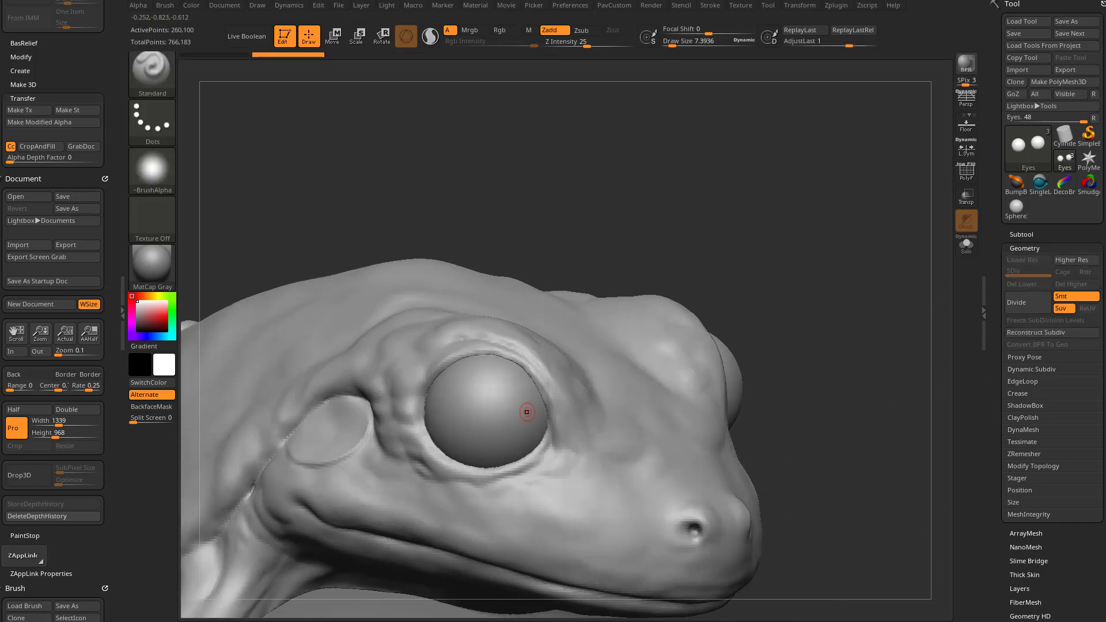
# Step: Start Drop3D and carve a large Sphere3D recess into the middle of the eye using Zsub
pyautogui.scroll(3, 527, 412)
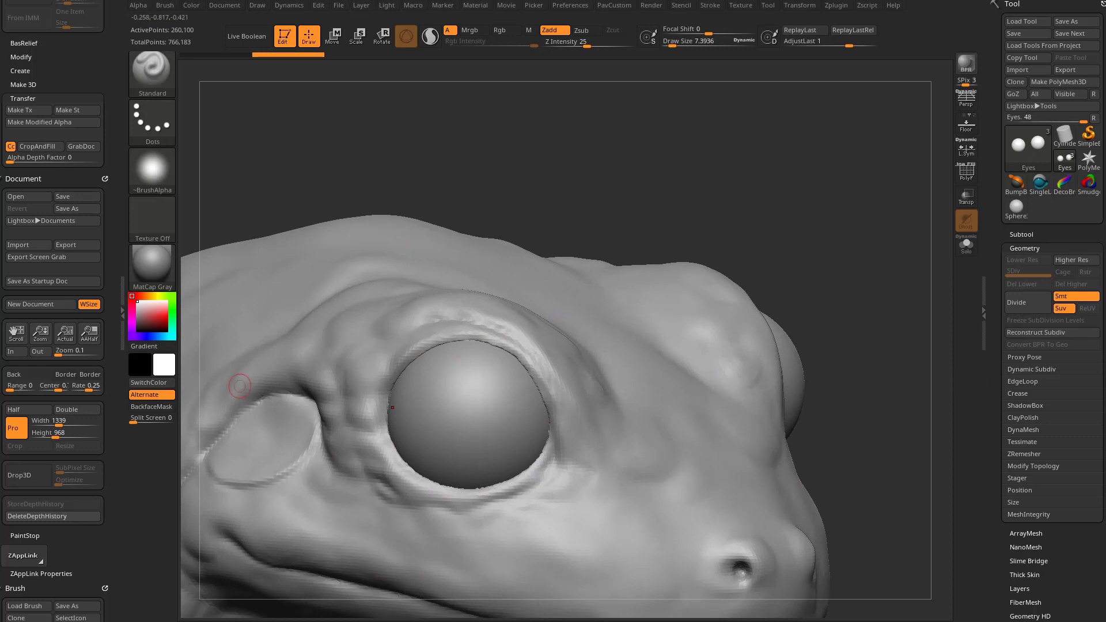
pyautogui.click(19, 476)
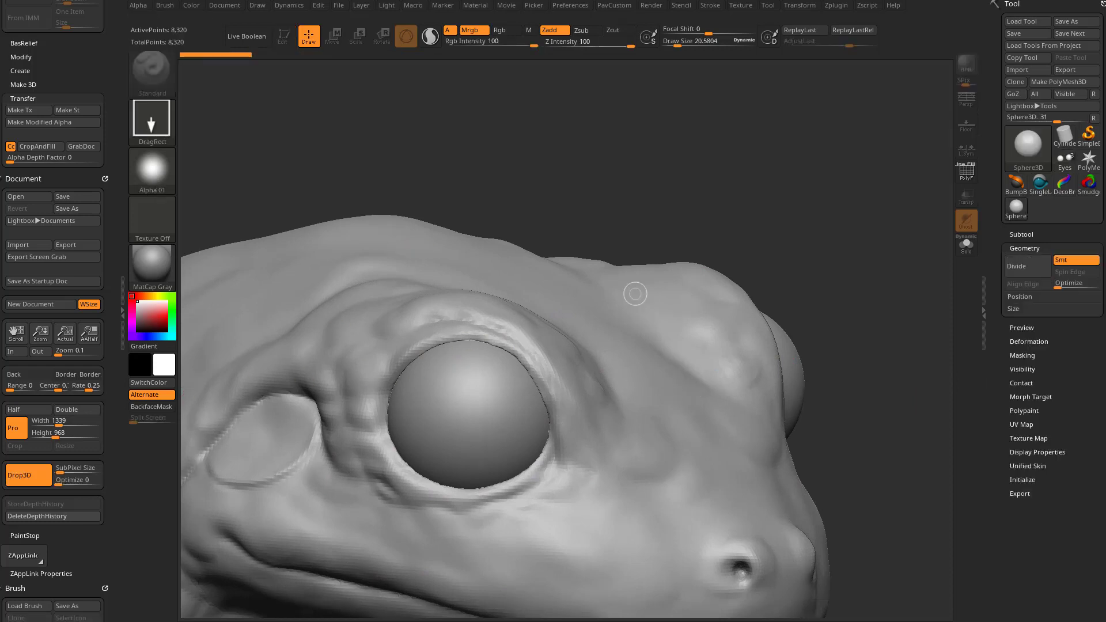
pyautogui.moveTo(460, 411); pyautogui.dragTo(508, 406)
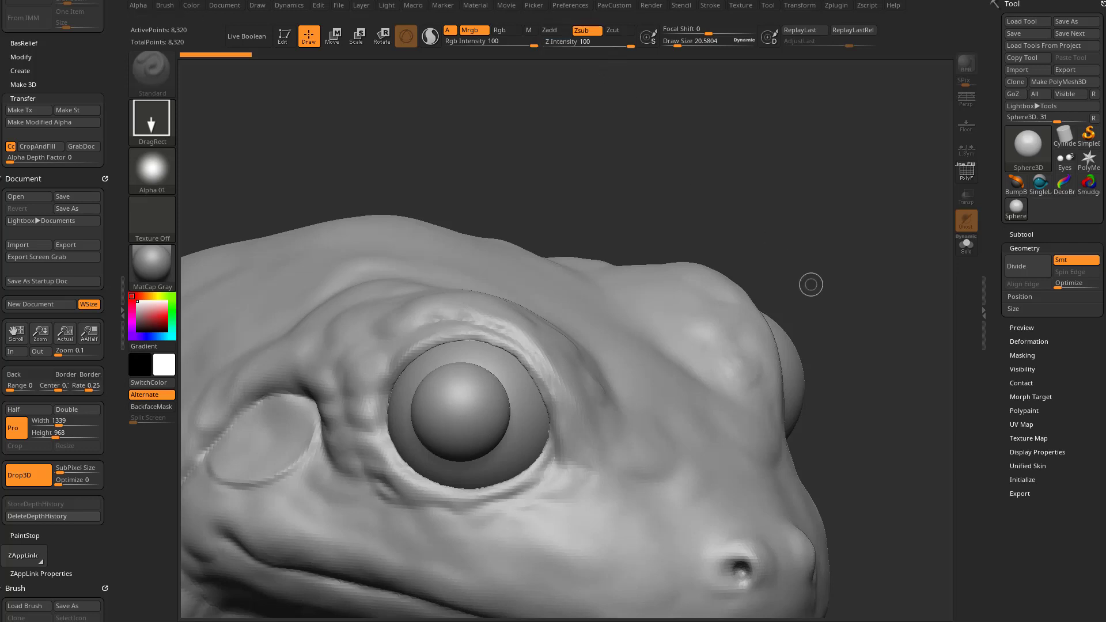
pyautogui.press('w')
pyautogui.press('q')
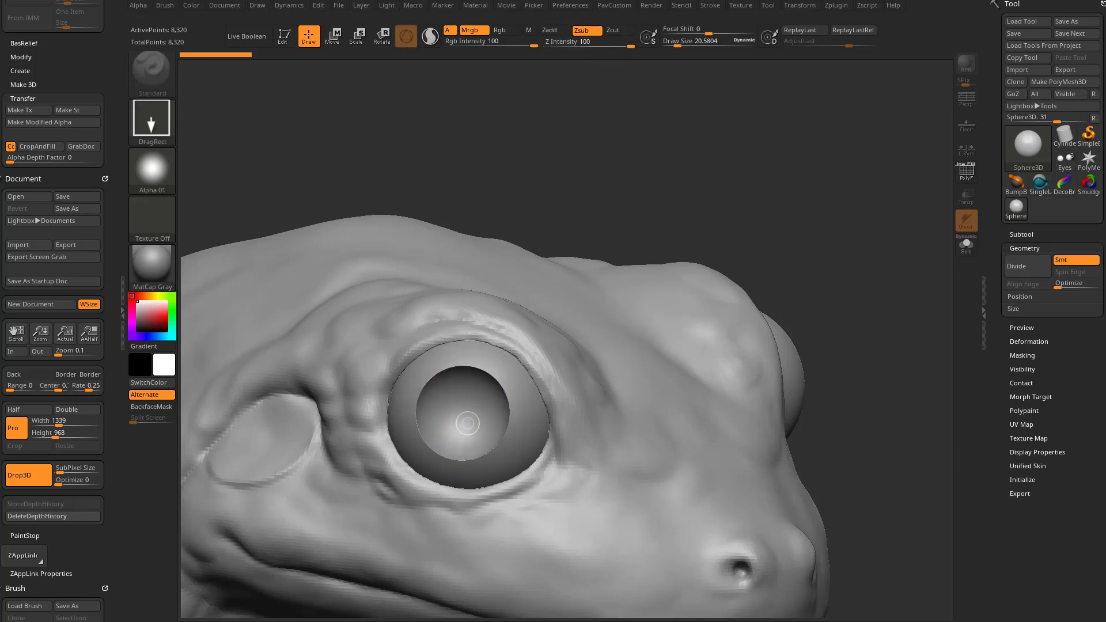
# Step: Add a smaller sphere raised with Zadd inside the recess, and project both shapes onto the eye with Drop3D
pyautogui.moveTo(463, 419); pyautogui.dragTo(569, 390)
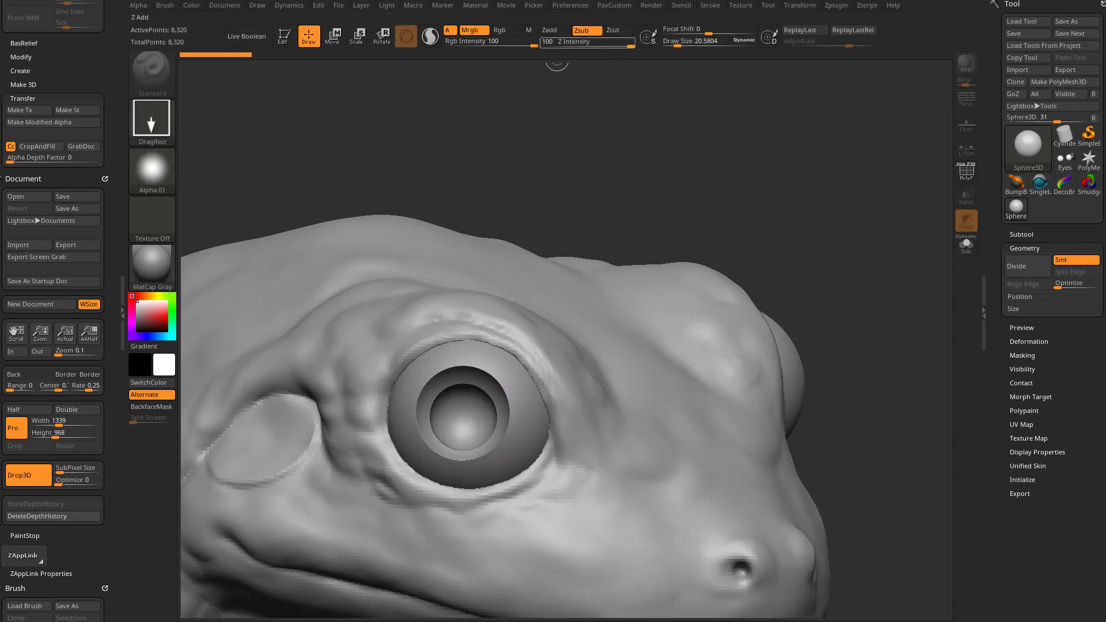
pyautogui.press('w')
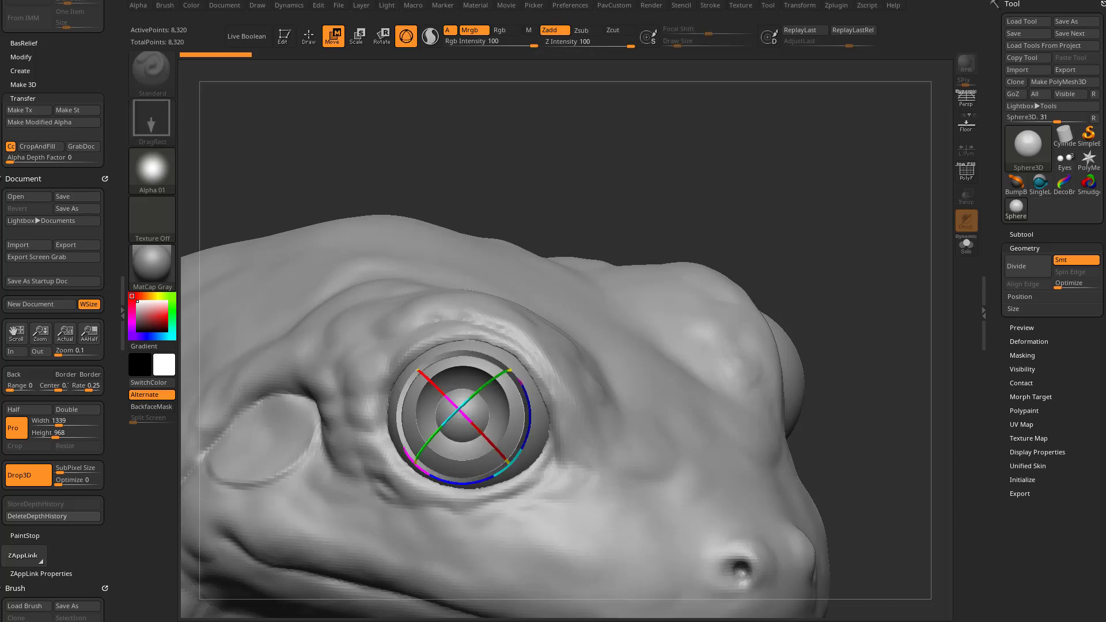
pyautogui.press('q')
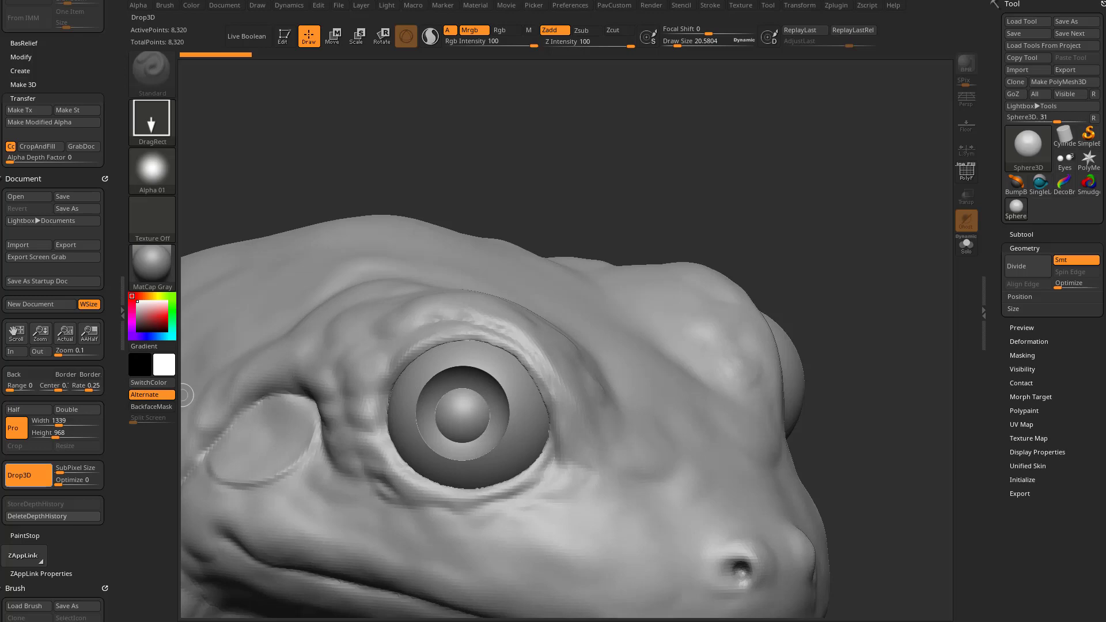
pyautogui.click(28, 474)
# Step: Inspect the eye's projected recess and inner sphere from several angles and up close, with the polyframe displayed
pyautogui.moveTo(765, 242); pyautogui.dragTo(536, 365)
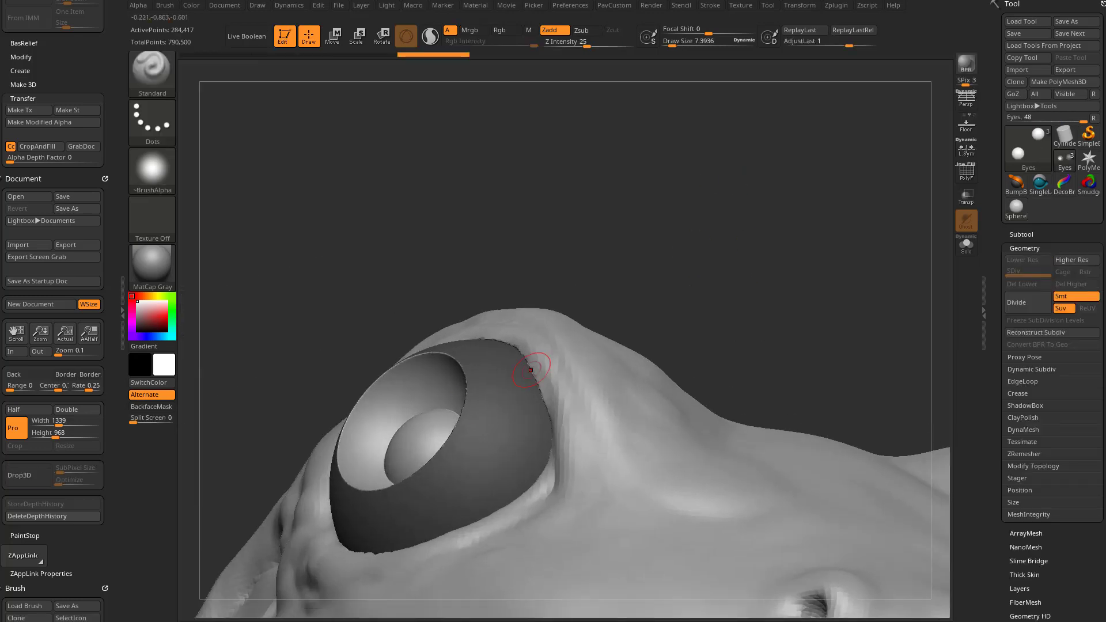
pyautogui.moveTo(536, 366); pyautogui.dragTo(396, 360, button='right')
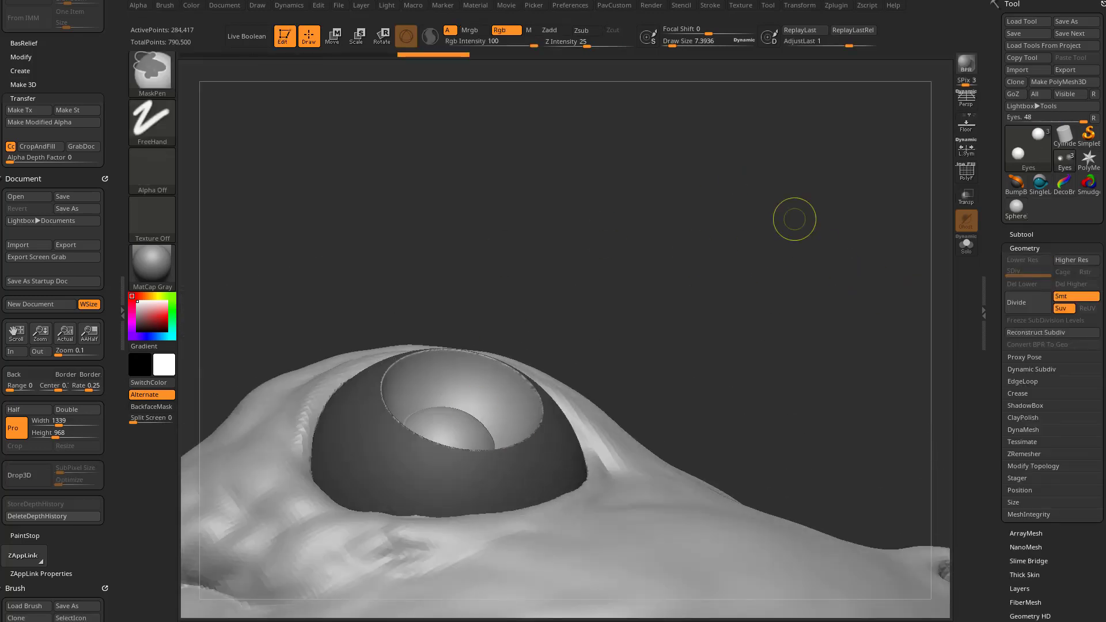
pyautogui.keyDown('ctrl'); pyautogui.moveTo(793, 220); pyautogui.dragTo(819, 242); pyautogui.keyUp('ctrl')
pyautogui.moveTo(818, 242); pyautogui.dragTo(830, 277)
pyautogui.keyDown('ctrl'); pyautogui.moveTo(829, 277); pyautogui.dragTo(919, 211, button='right'); pyautogui.keyUp('ctrl')
pyautogui.hotkey('shift', 'f')
pyautogui.moveTo(792, 282); pyautogui.dragTo(778, 231)
pyautogui.moveTo(709, 190); pyautogui.dragTo(758, 178)
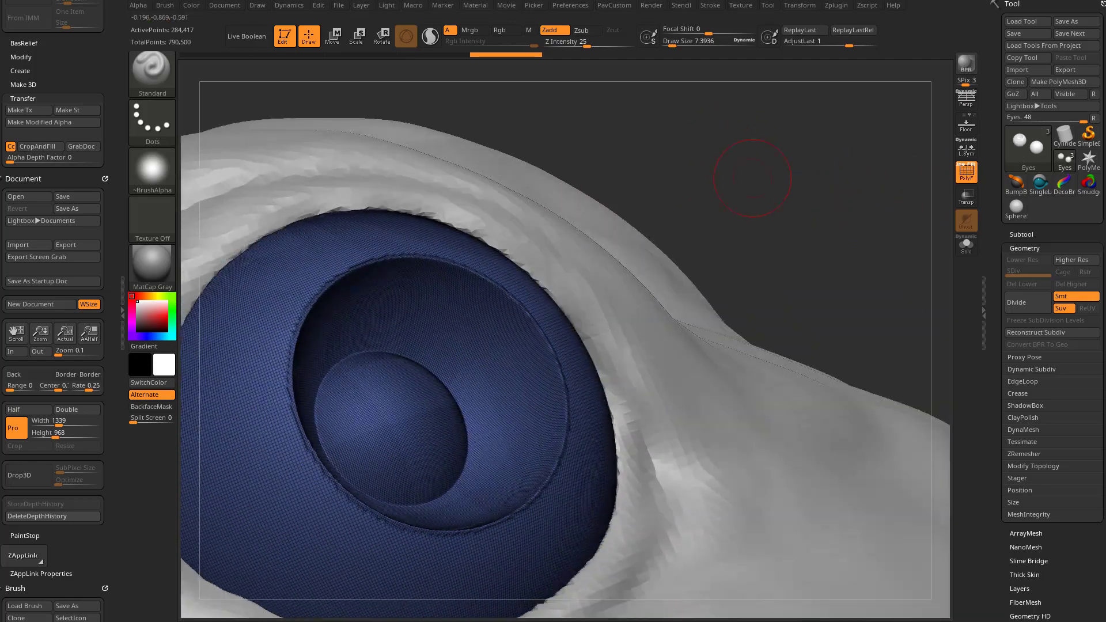
pyautogui.keyDown('ctrl'); pyautogui.moveTo(758, 178); pyautogui.dragTo(815, 173, button='right'); pyautogui.keyUp('ctrl')
pyautogui.moveTo(814, 173); pyautogui.dragTo(818, 199)
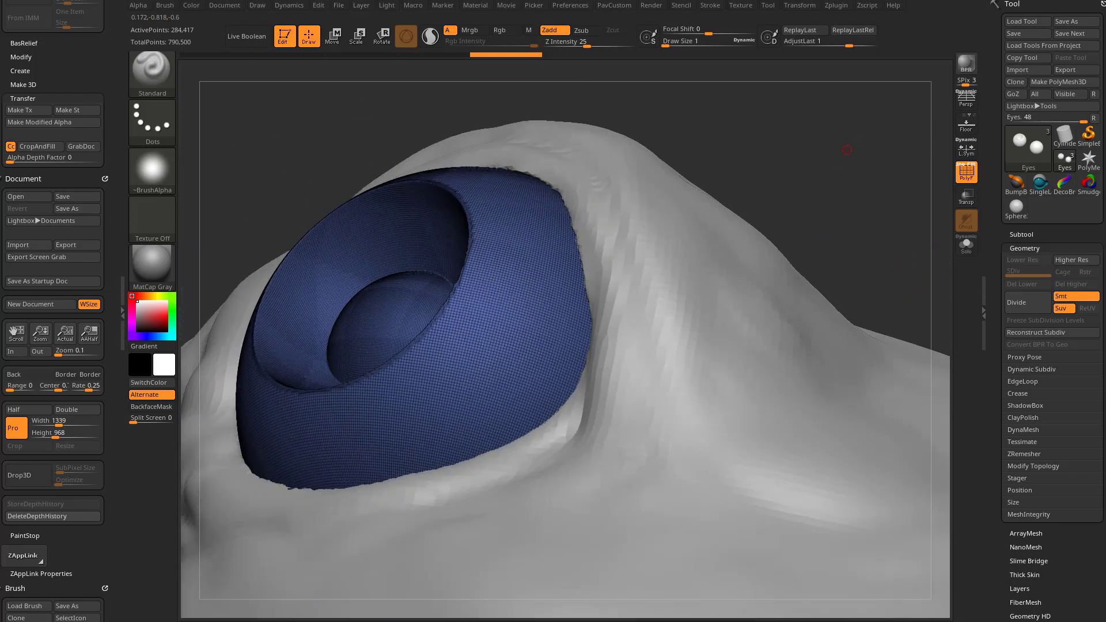
pyautogui.keyDown('ctrl'); pyautogui.moveTo(818, 199); pyautogui.dragTo(830, 176, button='right'); pyautogui.keyUp('ctrl')
pyautogui.moveTo(830, 175)
pyautogui.mouseDown()
pyautogui.moveTo(859, 219)
pyautogui.moveTo(811, 250)
pyautogui.moveTo(883, 156)
pyautogui.moveTo(864, 191)
pyautogui.moveTo(831, 179)
pyautogui.mouseUp()
pyautogui.hotkey('shift', 'f')
# Step: Reduce the Draw Size to about 4.6
pyautogui.press('s')
pyautogui.moveTo(831, 179)
pyautogui.mouseDown()
pyautogui.moveTo(824, 216)
pyautogui.moveTo(854, 179)
pyautogui.moveTo(867, 179)
pyautogui.moveTo(854, 185)
pyautogui.moveTo(835, 168)
pyautogui.mouseUp()
pyautogui.press('s')
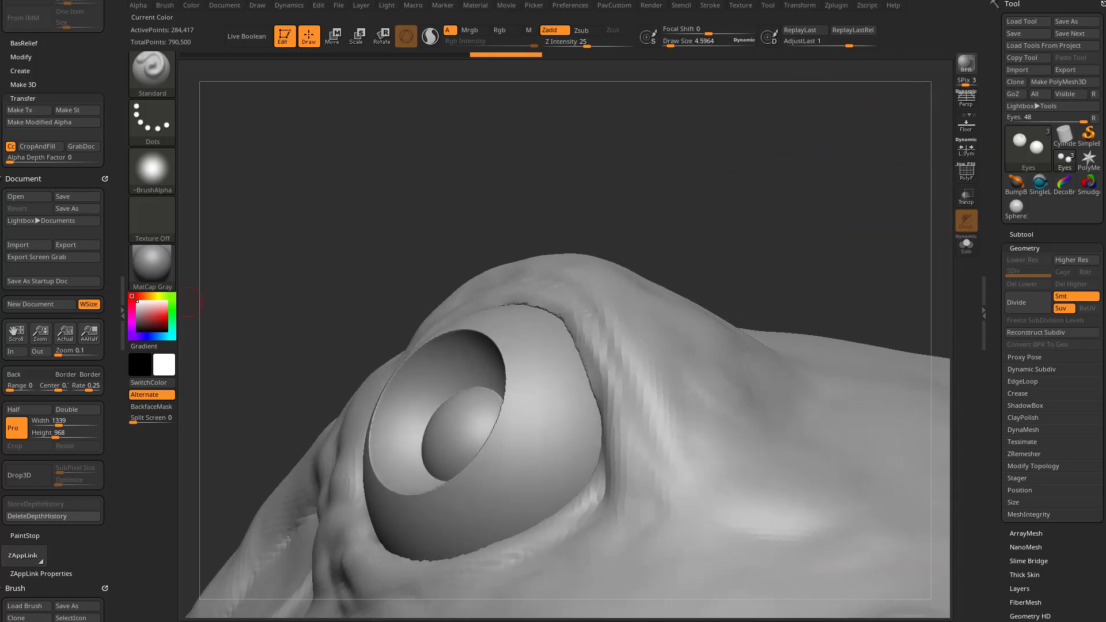
# Step: Start Drop3D on the eye and set up the SingleLayerBrush with Alpha 06 and the DragDot stroke
pyautogui.click(24, 475)
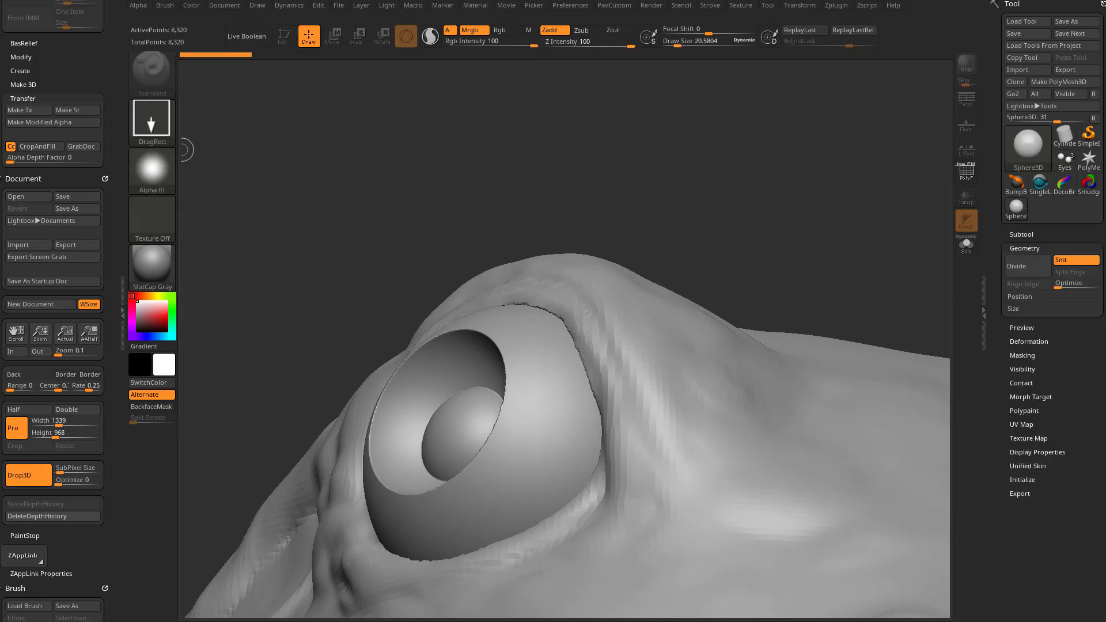
pyautogui.click(1040, 183)
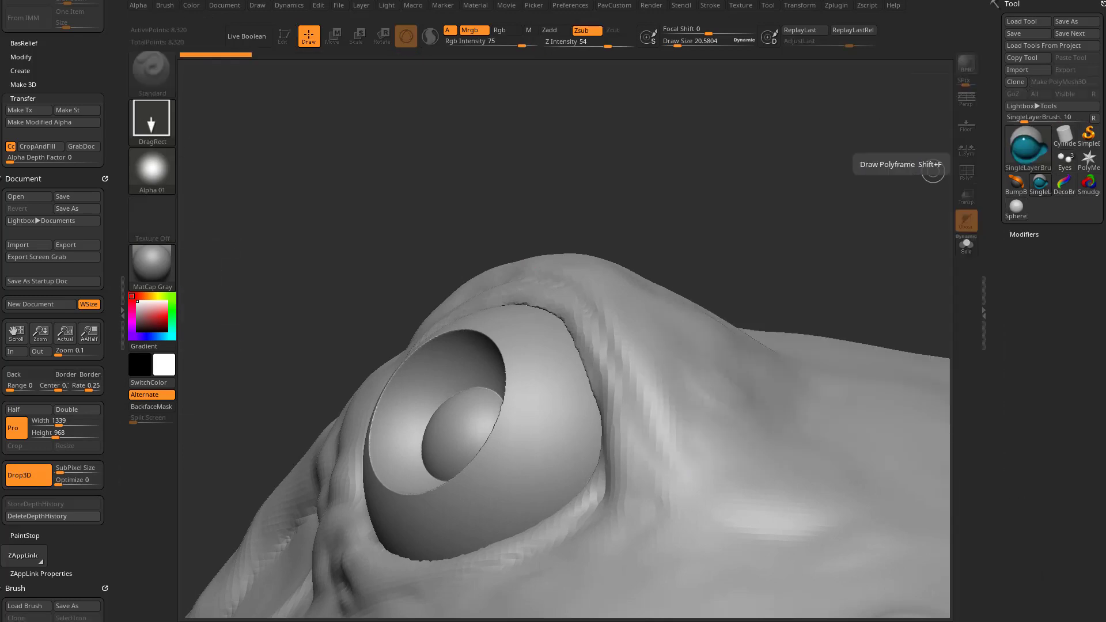
pyautogui.click(152, 170)
pyautogui.click(361, 180)
pyautogui.click(152, 121)
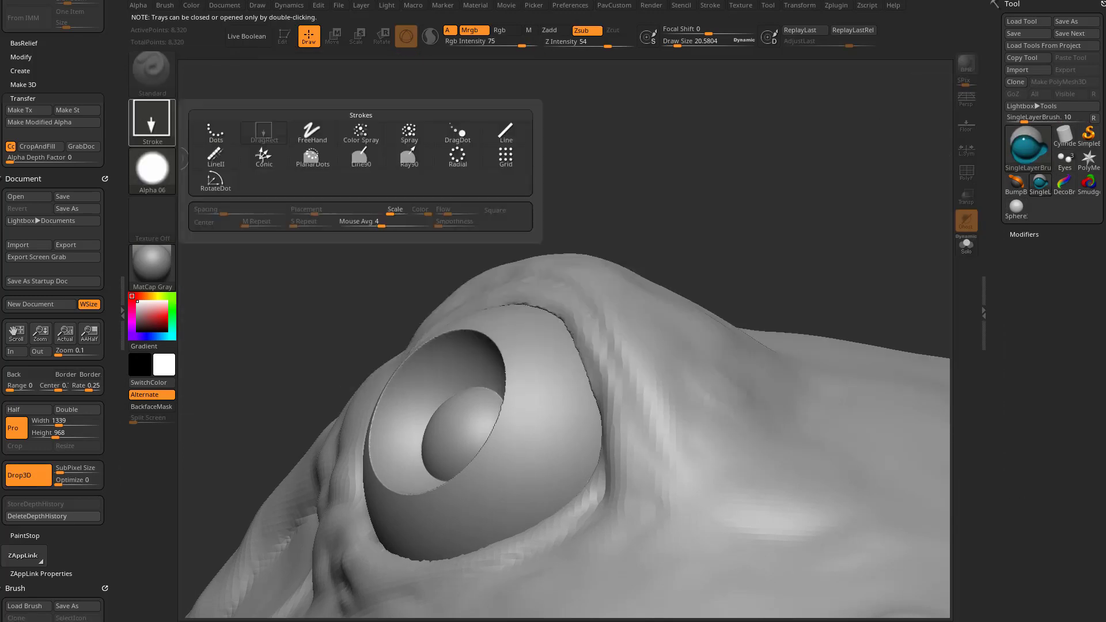
pyautogui.click(153, 121)
pyautogui.click(457, 133)
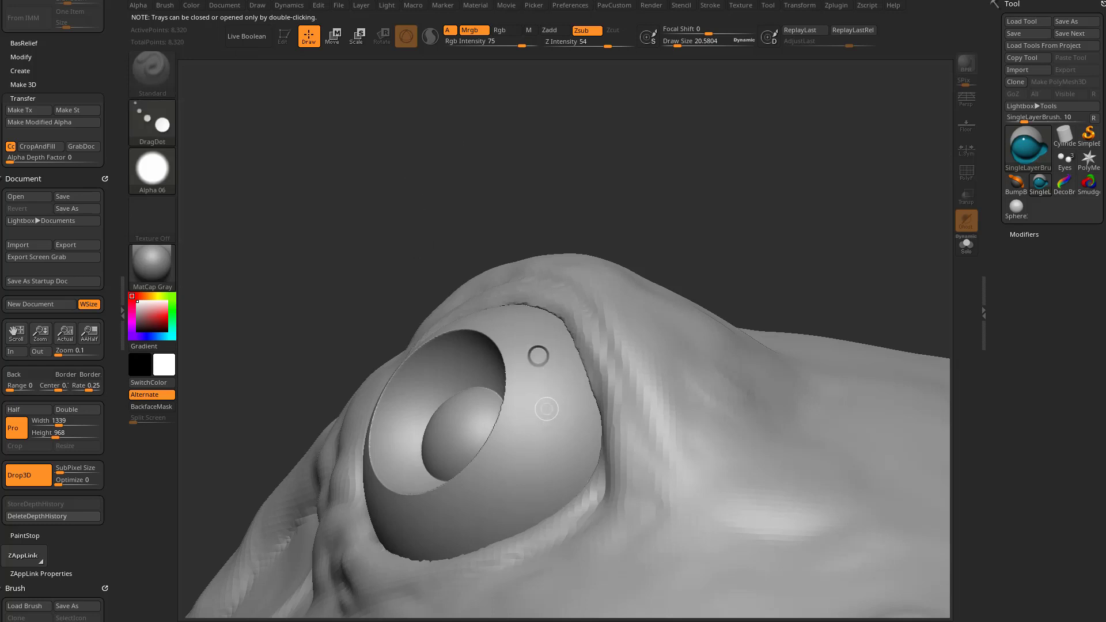
# Step: Stamp five raised dots around the eye's outer rim with Zadd, and project them onto the eye with Drop3D
pyautogui.click(549, 30)
pyautogui.press('w')
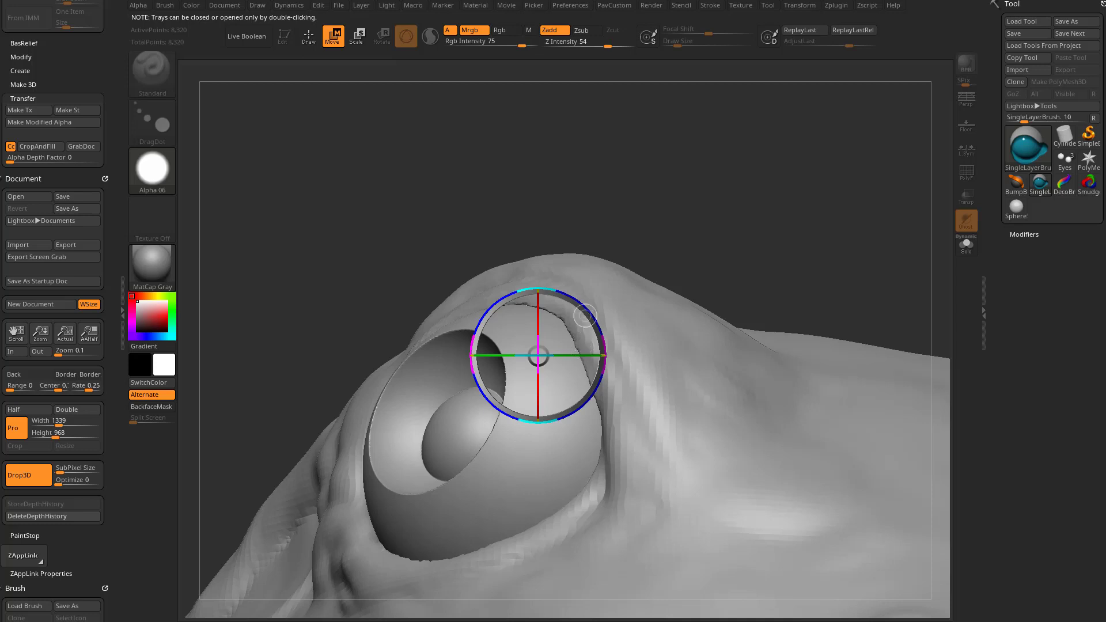
pyautogui.press('q')
pyautogui.click(530, 450)
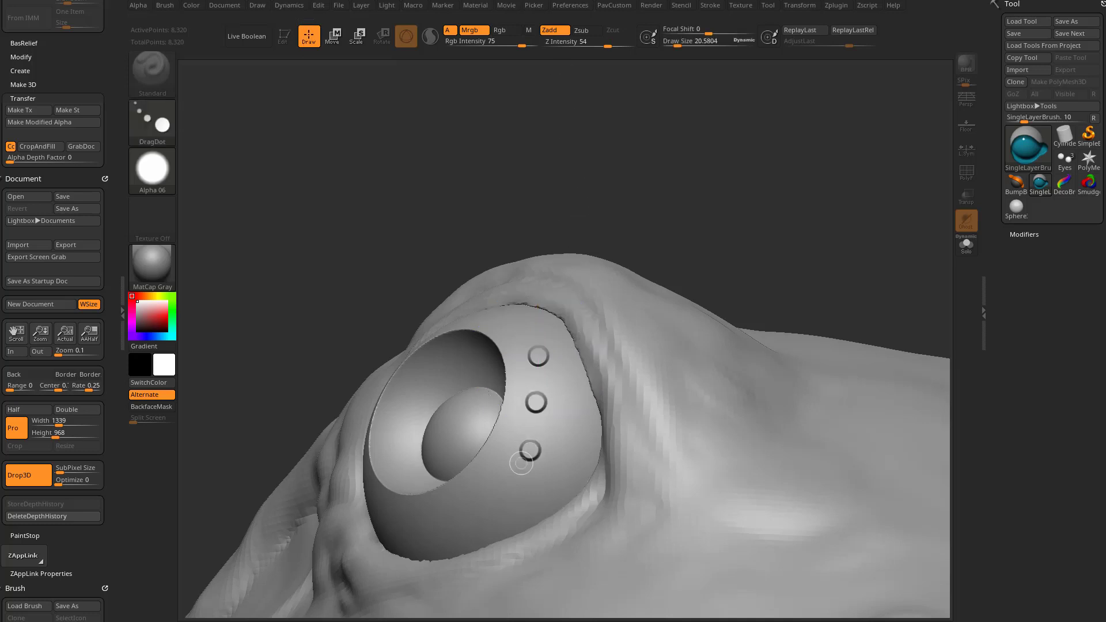
pyautogui.click(493, 494)
pyautogui.click(442, 527)
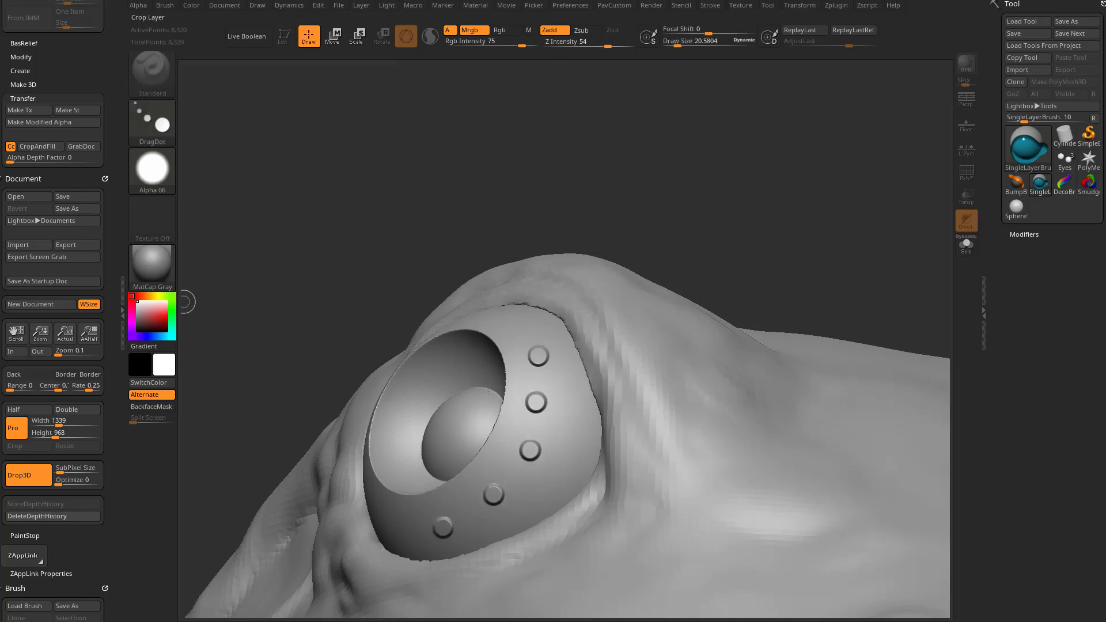
pyautogui.moveTo(470, 263); pyautogui.dragTo(527, 360)
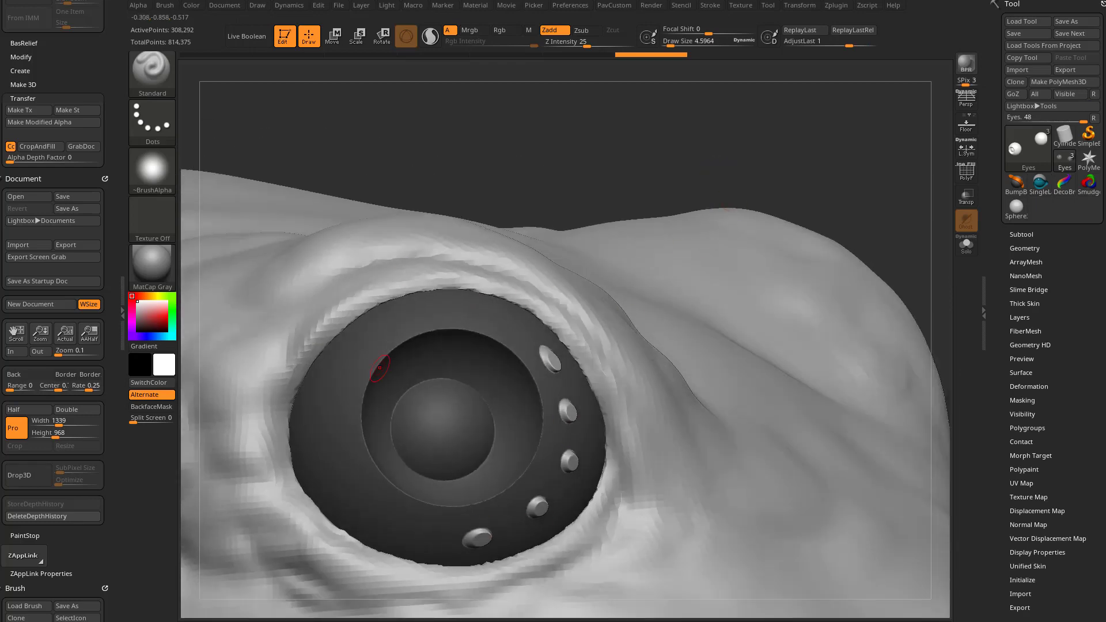
pyautogui.moveTo(580, 173); pyautogui.dragTo(819, 179)
# Step: Switch the eye mesh out of 3D edit mode and clear the canvas
pyautogui.click(1029, 148)
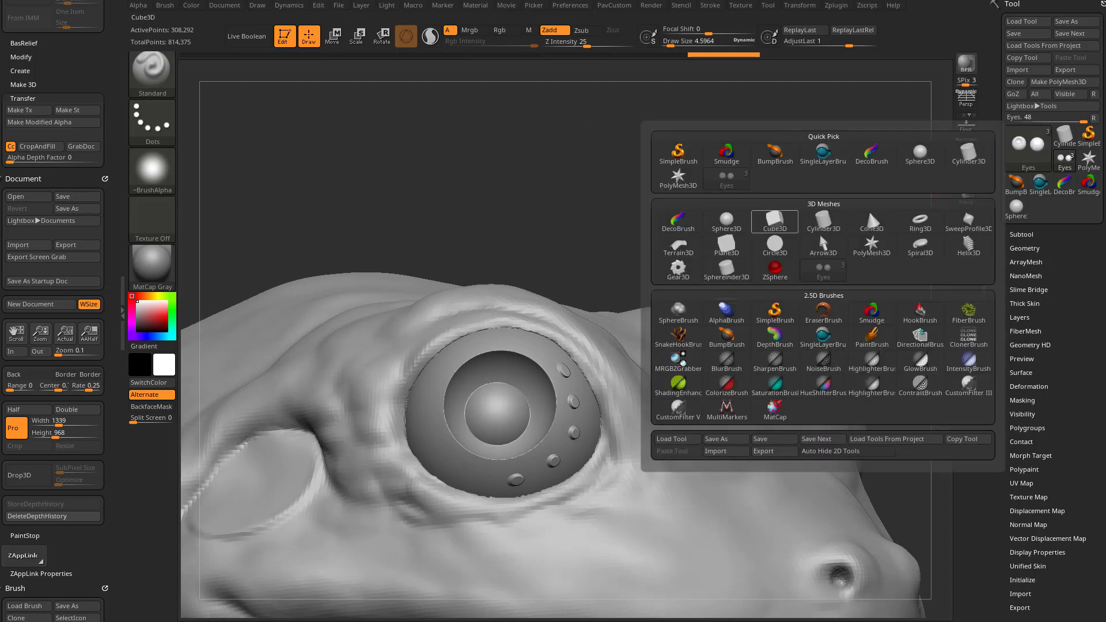
pyautogui.keyDown('alt'); pyautogui.moveTo(546, 211); pyautogui.dragTo(522, 238); pyautogui.keyUp('alt')
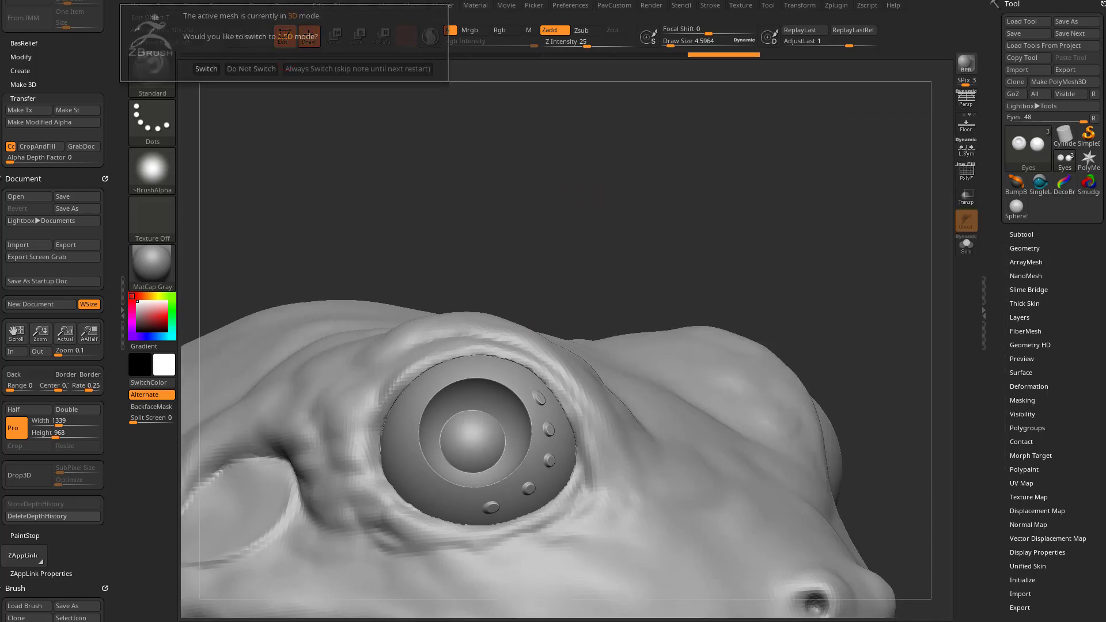
pyautogui.click(283, 35)
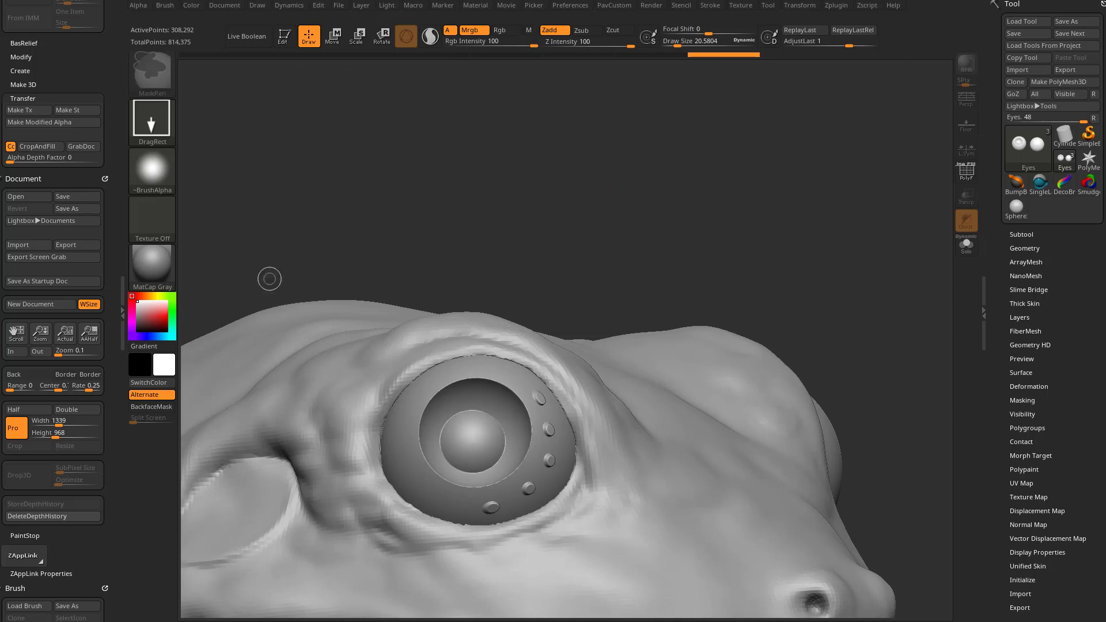
pyautogui.hotkey('ctrl', 'n')
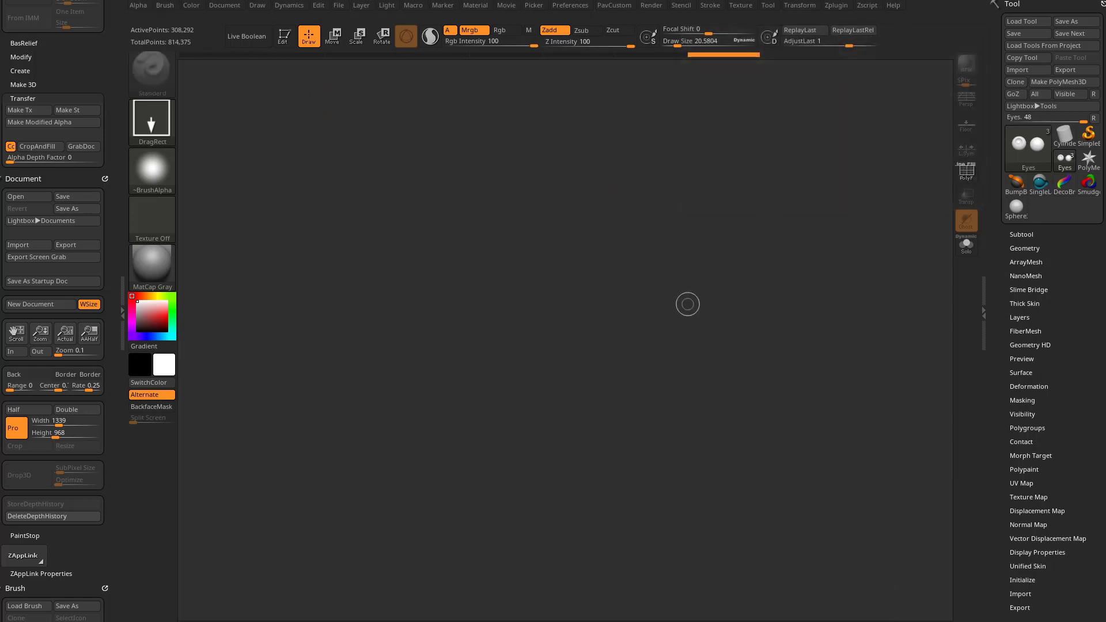
# Step: Draw a PolyMesh3D star on the empty canvas and make it editable
pyautogui.press('i')
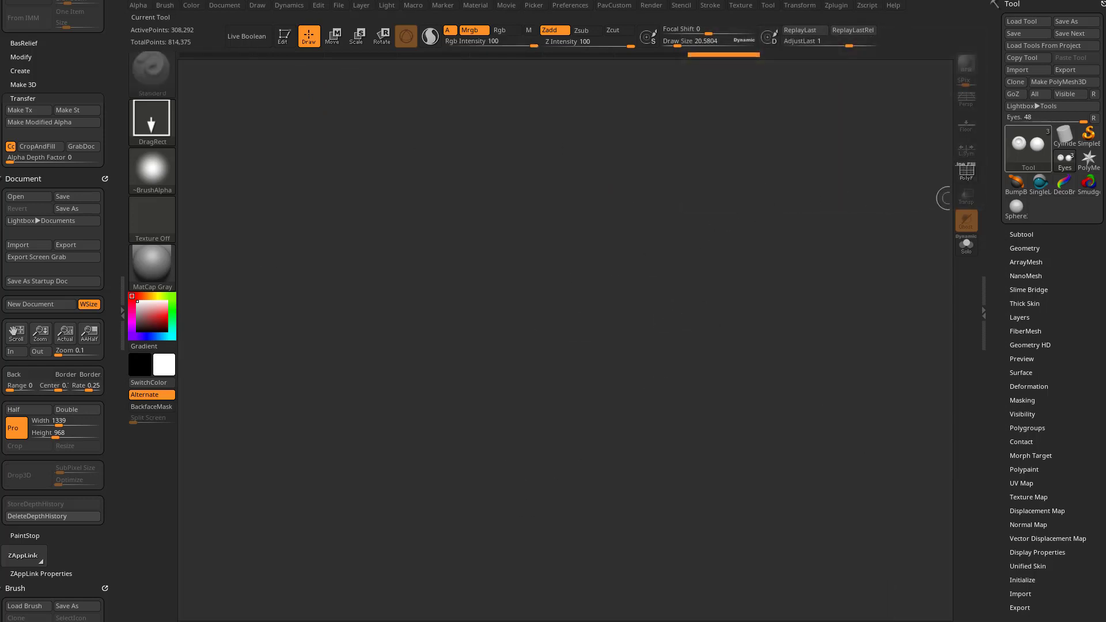
pyautogui.click(1088, 160)
pyautogui.moveTo(506, 318); pyautogui.dragTo(572, 301)
pyautogui.press('t')
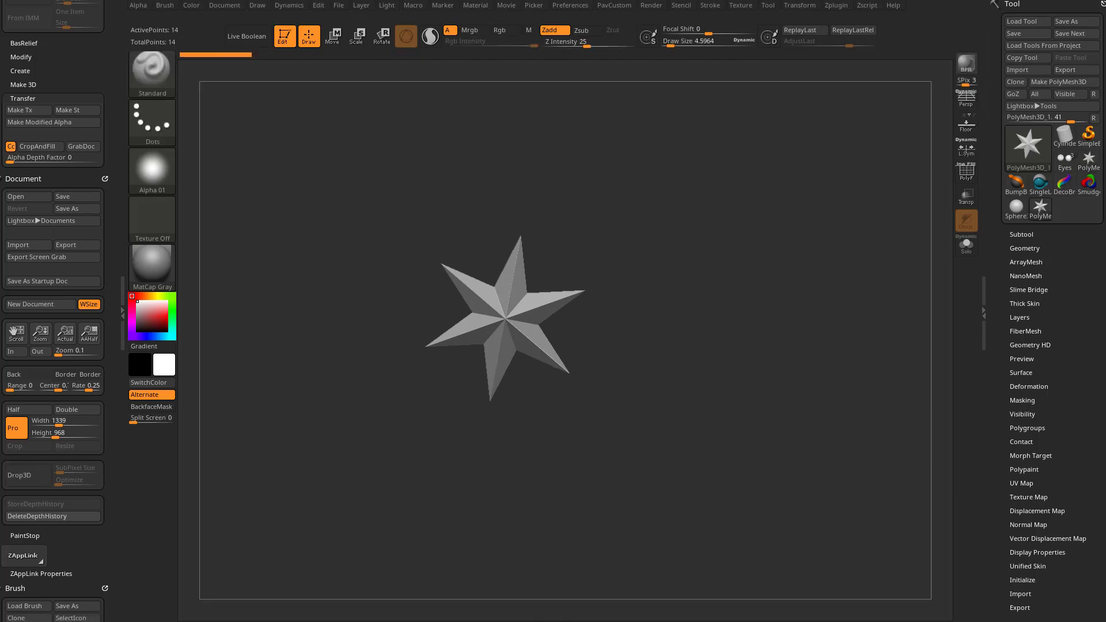
# Step: Select the IMM ModelKit insert brush and activate the Move gizmo on the star
pyautogui.press('b')
pyautogui.press('i')
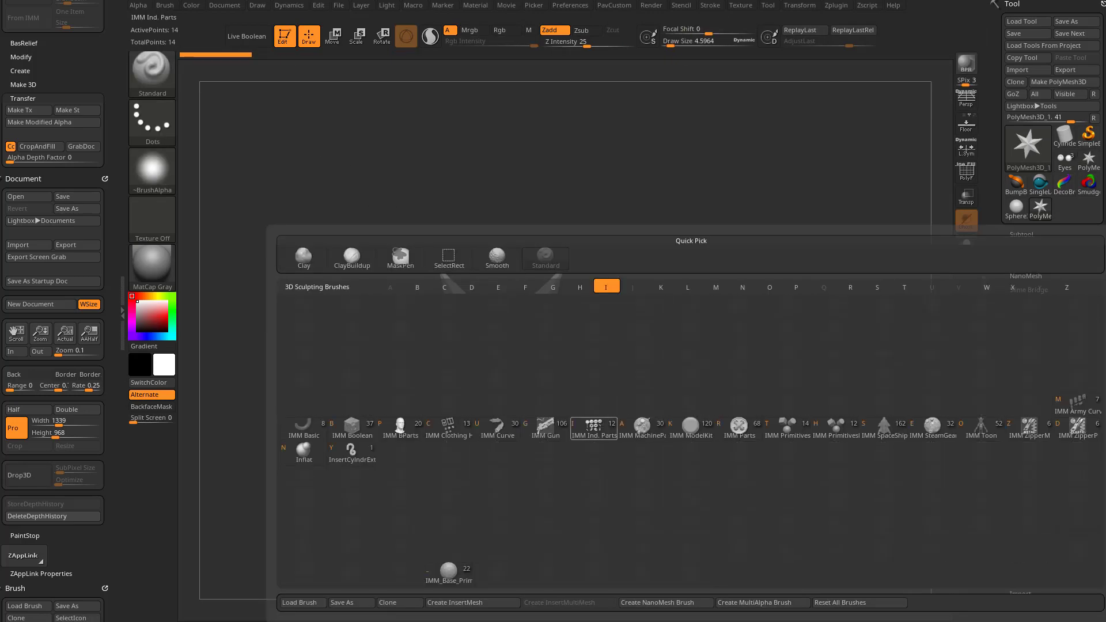
pyautogui.click(690, 427)
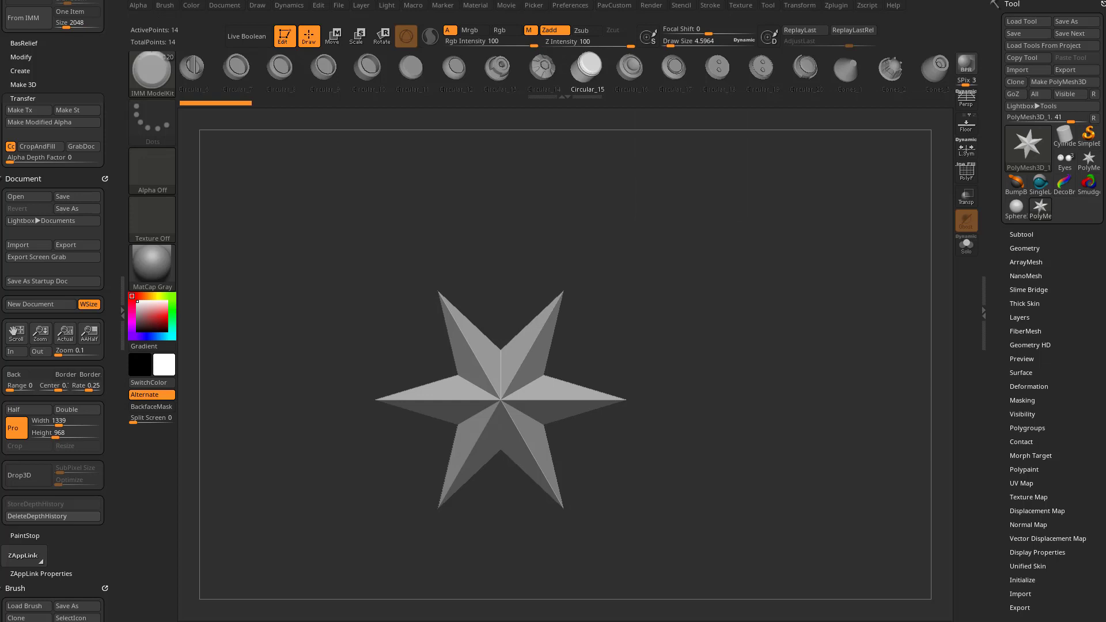
pyautogui.press('w')
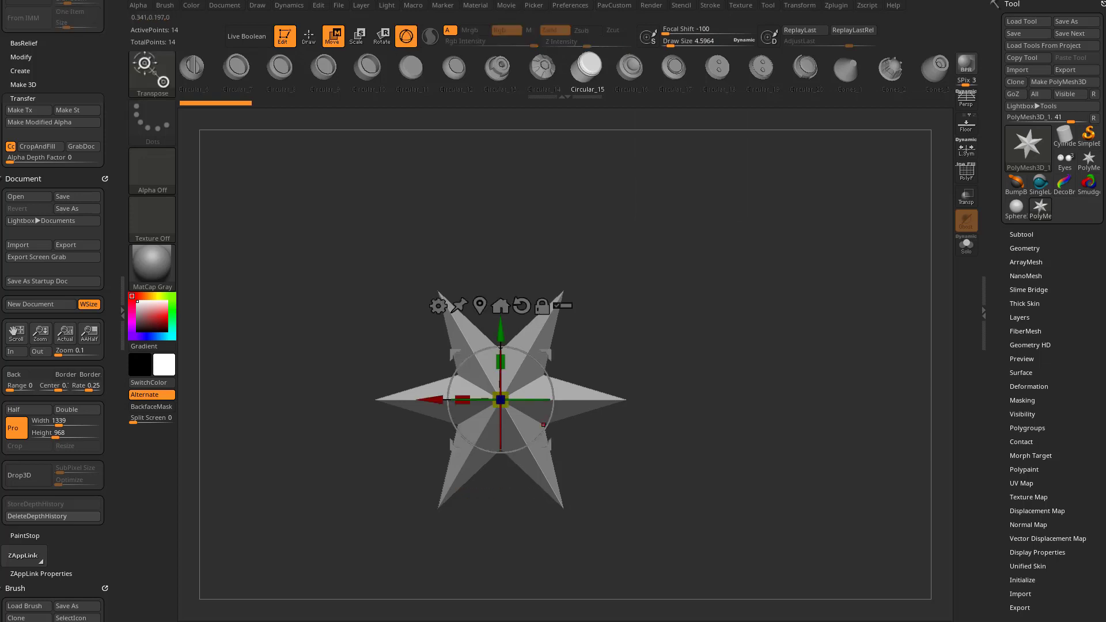
# Step: Replace the star with different ModelKit parts, trying several circular and cone shapes and ending with Cones_3
pyautogui.click(587, 66)
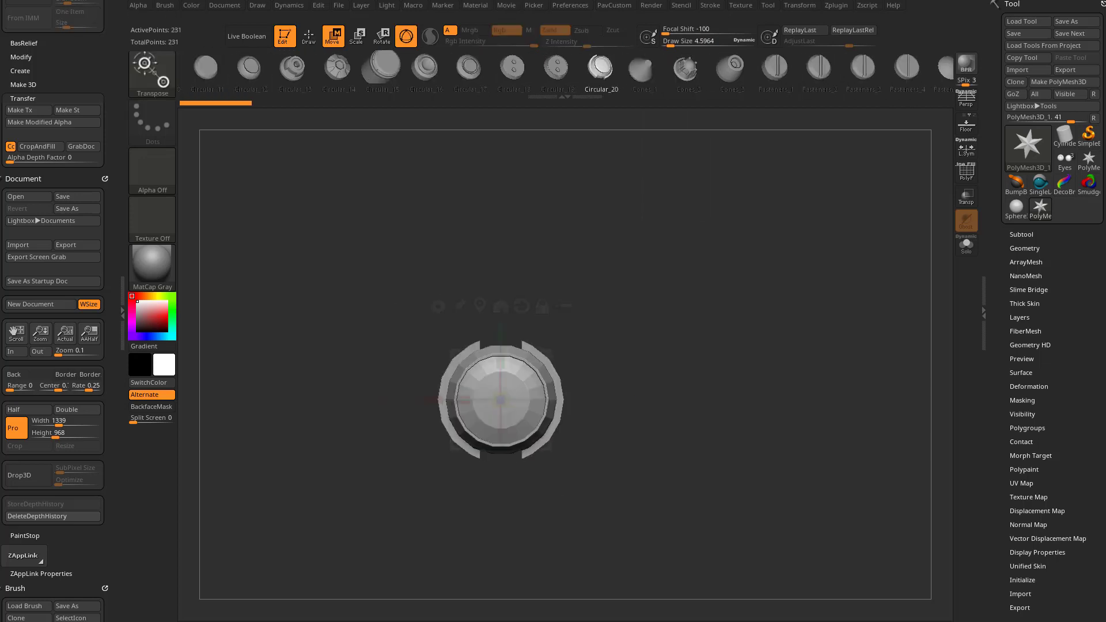
pyautogui.click(642, 67)
pyautogui.click(580, 67)
pyautogui.click(752, 68)
pyautogui.click(715, 67)
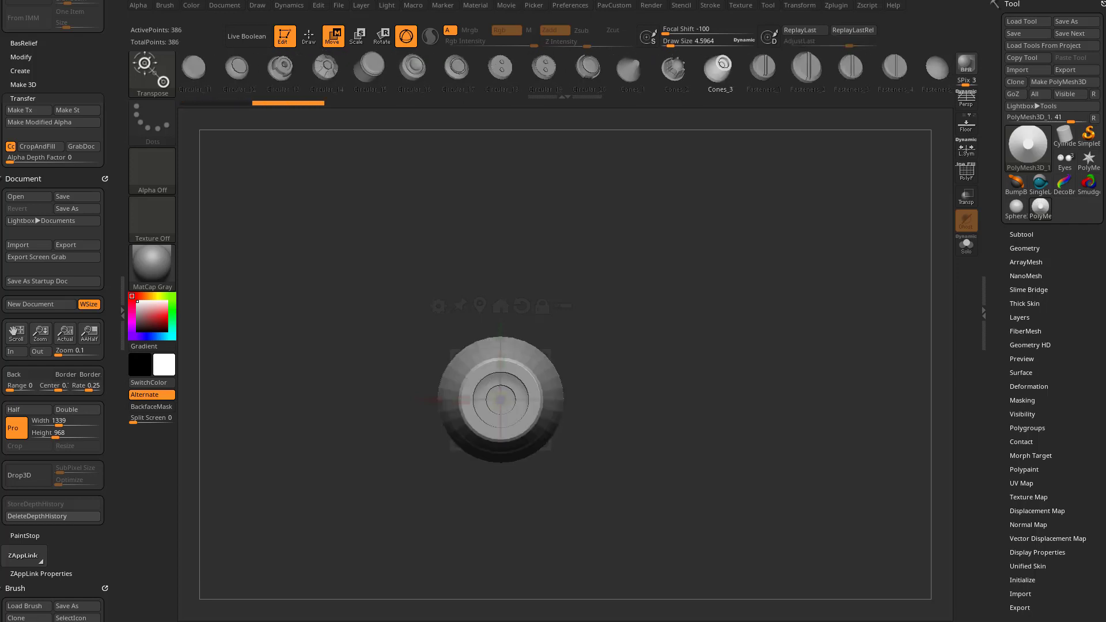
pyautogui.click(708, 68)
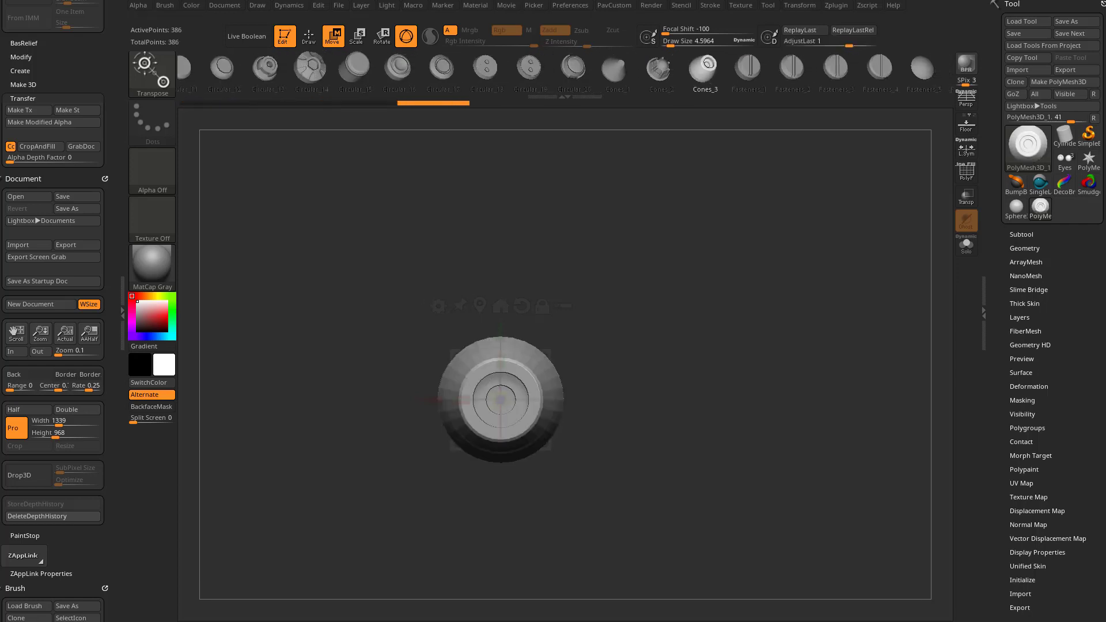
# Step: Return to draw mode and subdivide the Cones_3 mesh twice, turning it to check its shape
pyautogui.click(309, 36)
pyautogui.moveTo(634, 345); pyautogui.dragTo(709, 346)
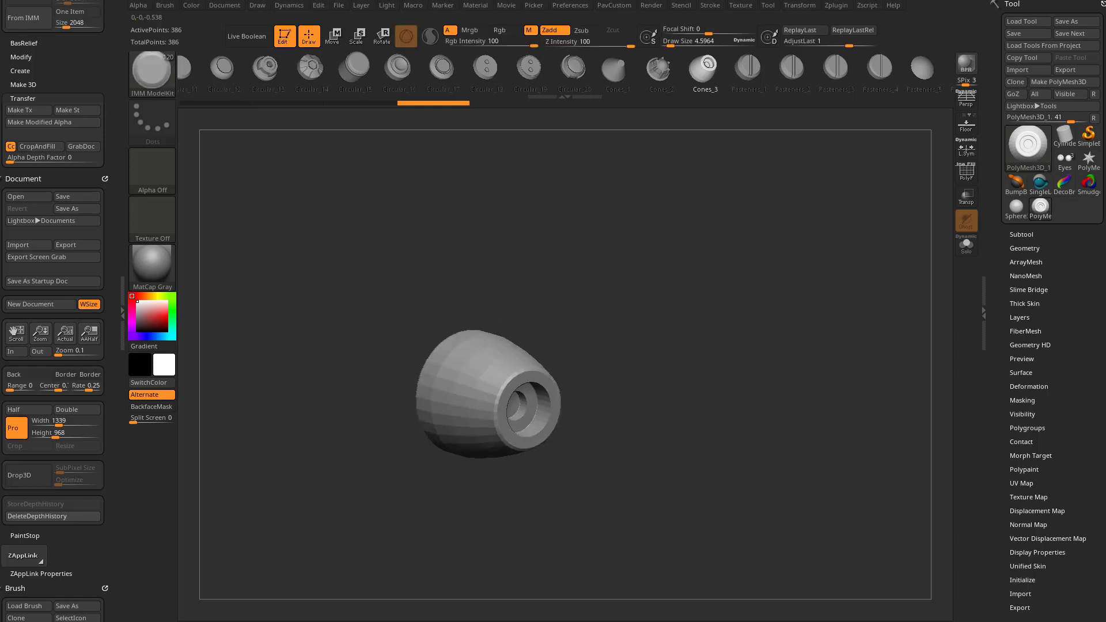
pyautogui.press('ctrl')
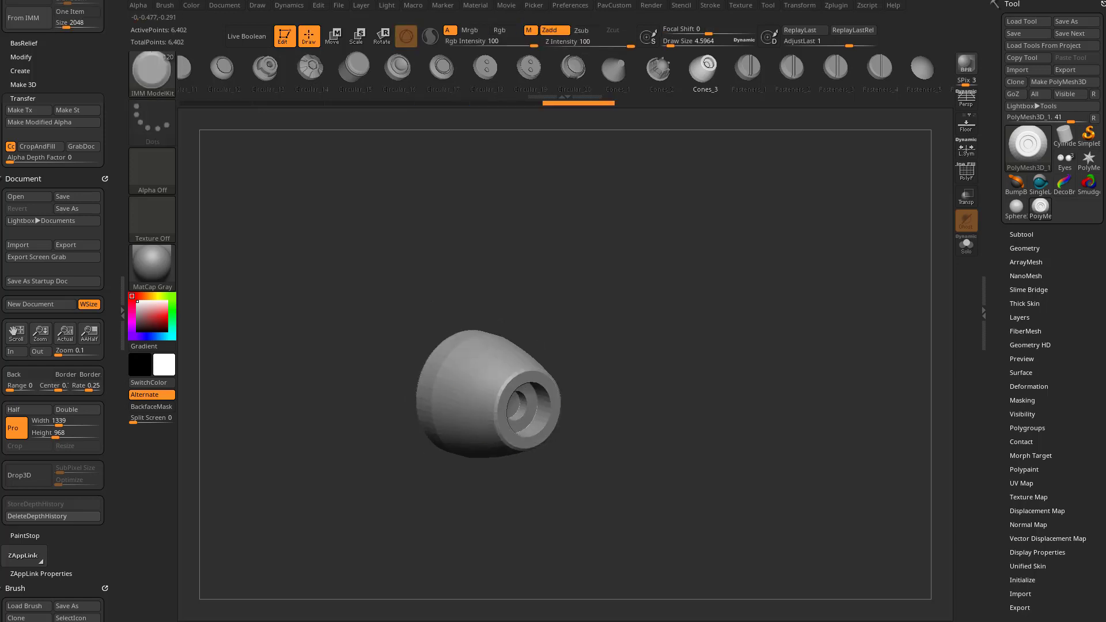
pyautogui.moveTo(593, 381); pyautogui.dragTo(492, 385)
# Step: Switch to the Eyes tool and frame the frog's eye up close
pyautogui.click(1064, 160)
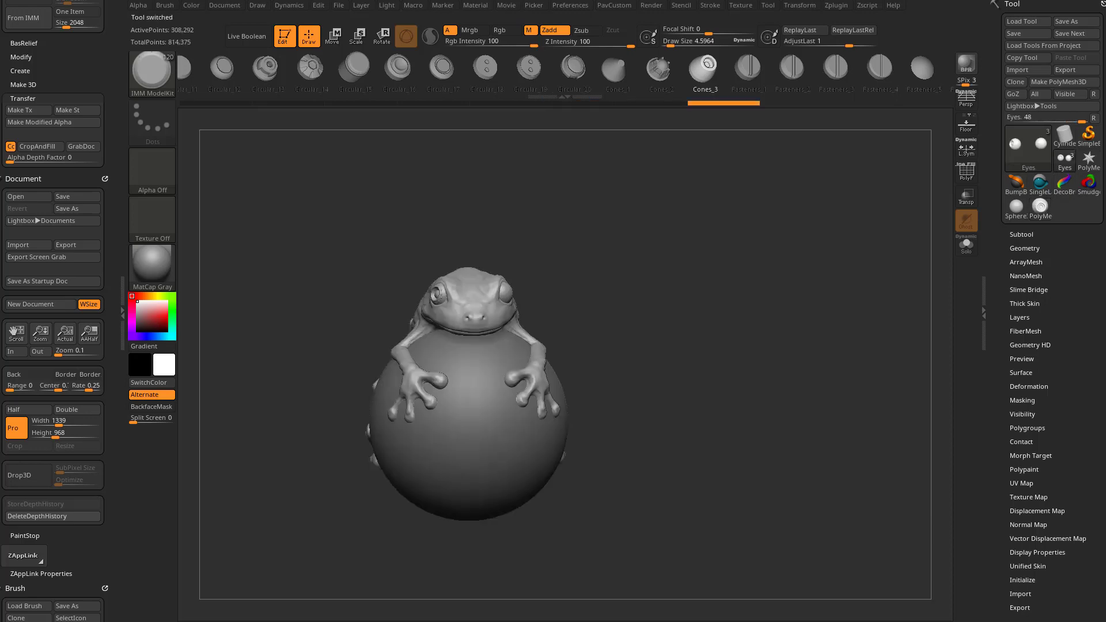
pyautogui.moveTo(663, 346); pyautogui.dragTo(582, 363)
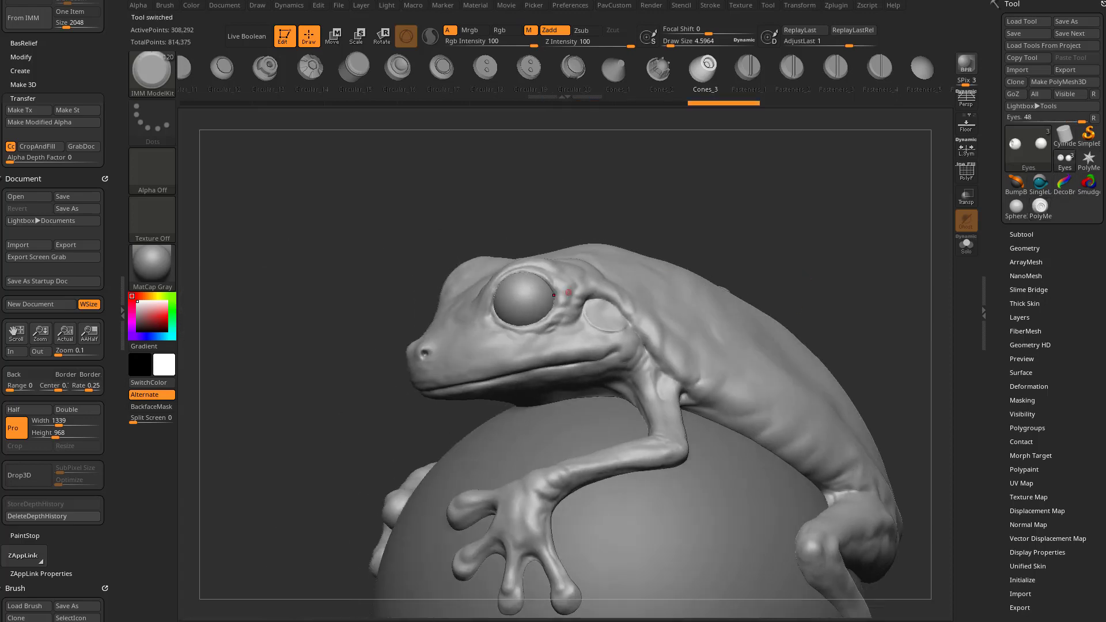
pyautogui.keyDown('alt'); pyautogui.moveTo(727, 161); pyautogui.dragTo(801, 203); pyautogui.keyUp('alt')
# Step: Try inserting the Cones_3 part directly on the eye with the IMM ModelKit brush and undo it
pyautogui.moveTo(508, 360); pyautogui.dragTo(540, 345)
pyautogui.moveTo(810, 242); pyautogui.dragTo(916, 253)
pyautogui.hotkey('ctrl', 'z')
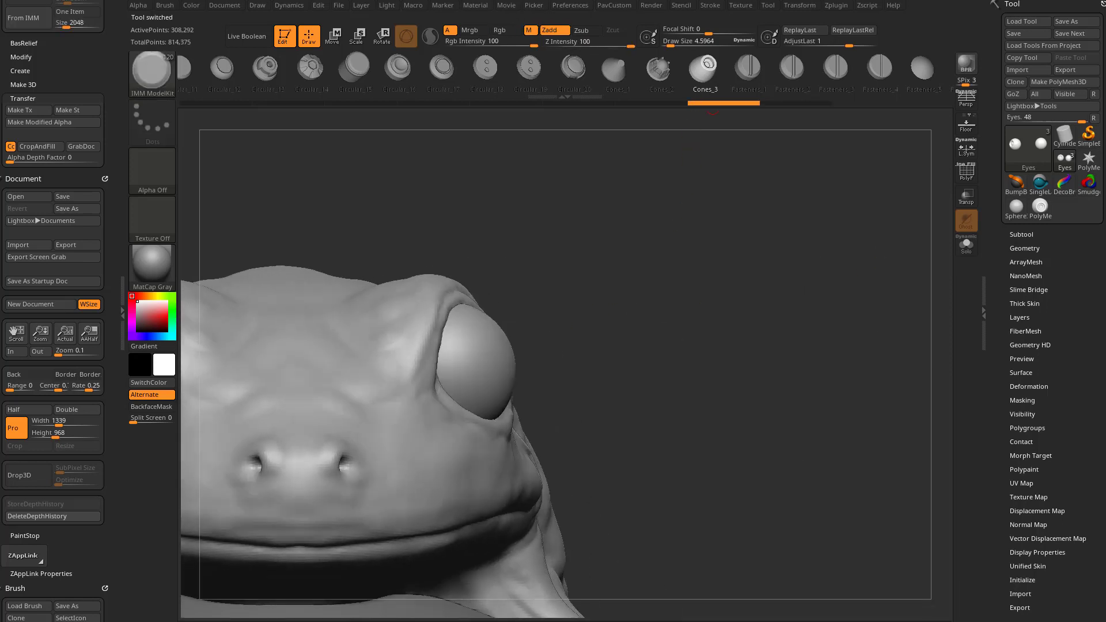
pyautogui.moveTo(632, 311); pyautogui.dragTo(679, 227)
pyautogui.moveTo(498, 350); pyautogui.dragTo(533, 337)
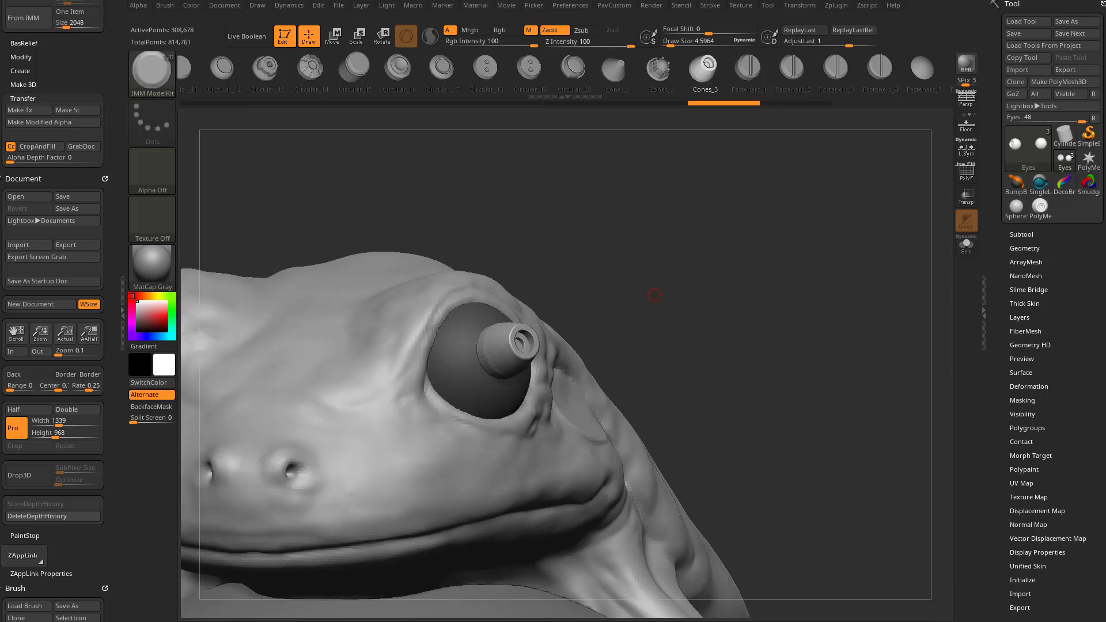
pyautogui.moveTo(654, 294)
pyautogui.mouseDown()
pyautogui.moveTo(632, 334)
pyautogui.moveTo(546, 338)
pyautogui.moveTo(619, 288)
pyautogui.moveTo(507, 285)
pyautogui.moveTo(631, 281)
pyautogui.moveTo(750, 166)
pyautogui.moveTo(682, 136)
pyautogui.moveTo(712, 207)
pyautogui.moveTo(751, 233)
pyautogui.moveTo(741, 237)
pyautogui.mouseUp()
pyautogui.press('3')
pyautogui.press('w')
pyautogui.press('q')
pyautogui.hotkey('ctrl', 'z')
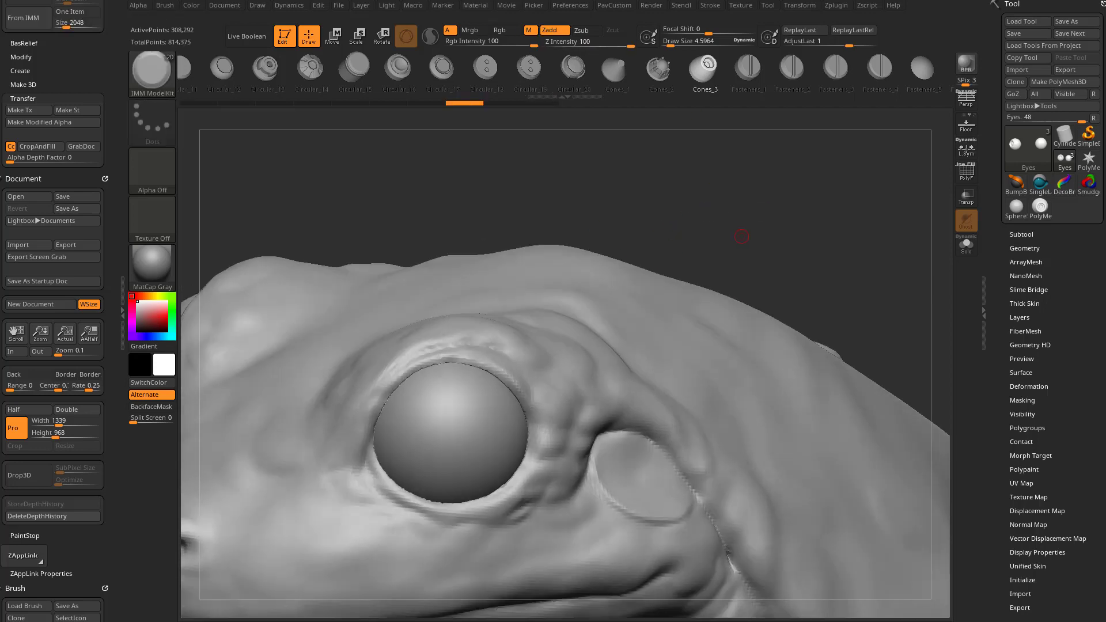
# Step: Turn on Drop3D for the frog's eye and set the stroke to DragRect
pyautogui.moveTo(110, 132); pyautogui.dragTo(110, 148)
pyautogui.click(28, 491)
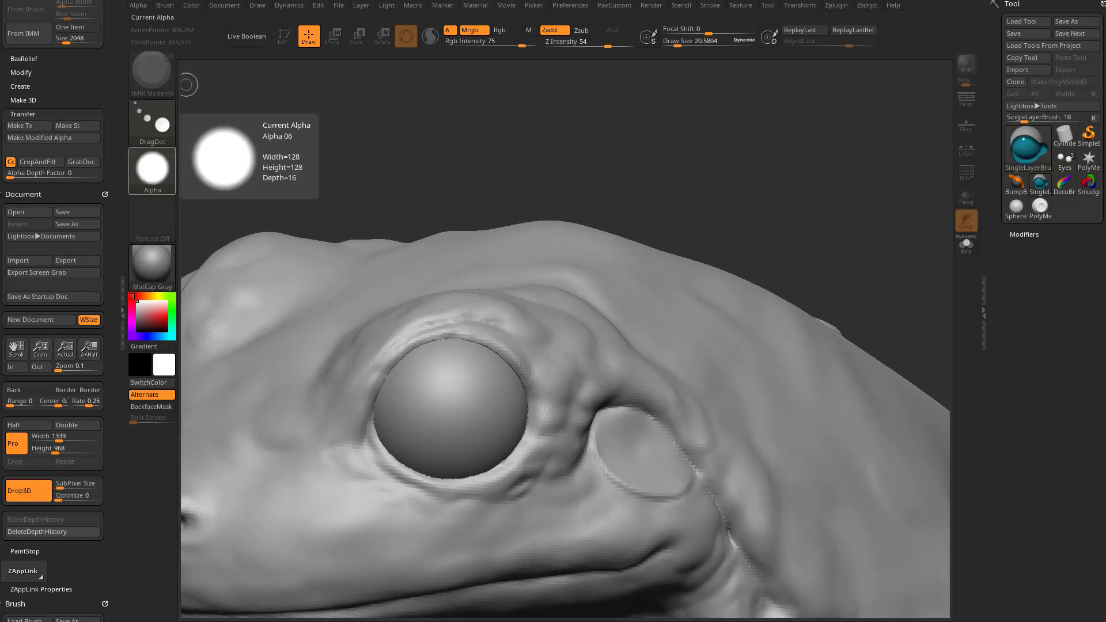
pyautogui.click(153, 122)
pyautogui.click(264, 133)
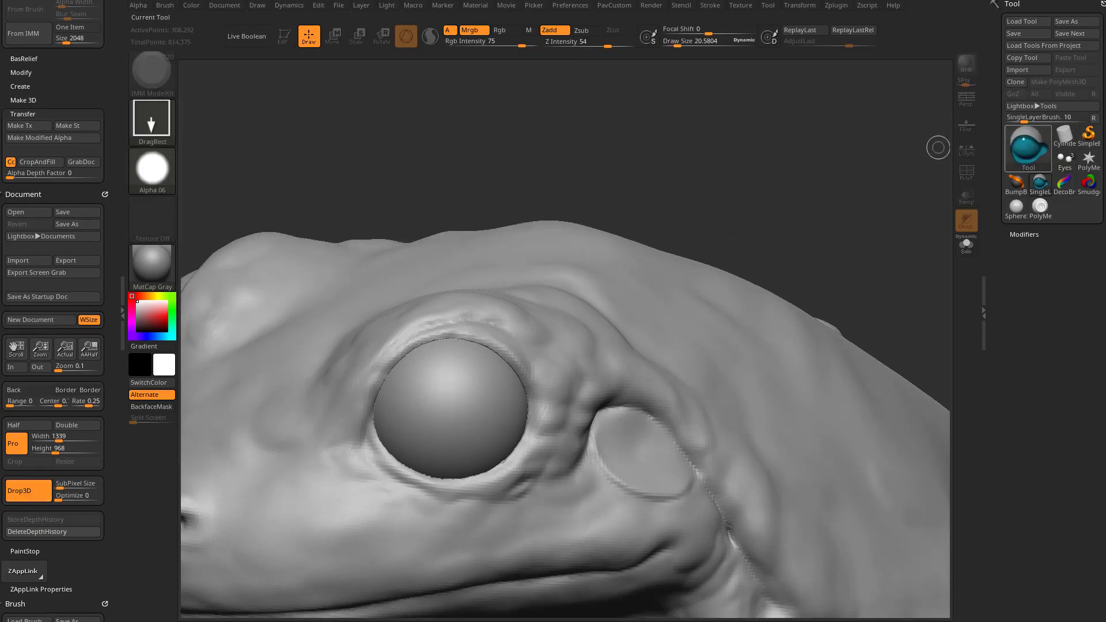
# Step: Choose the PolyMesh3D_1 cone as the tool to paint with and turn its alpha off
pyautogui.click(1029, 147)
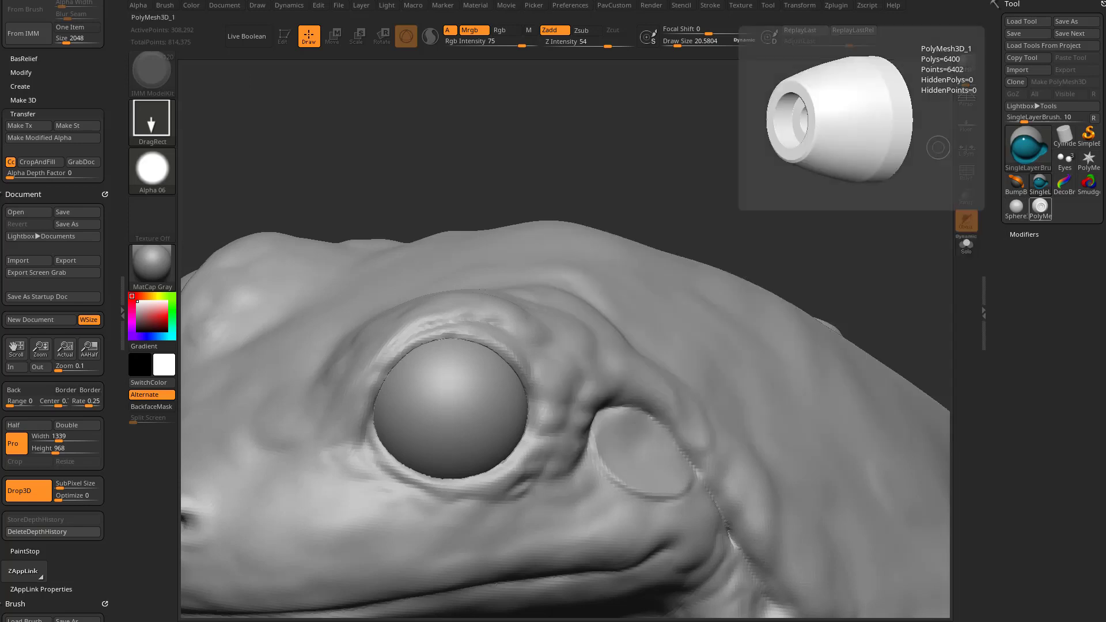
pyautogui.click(1040, 206)
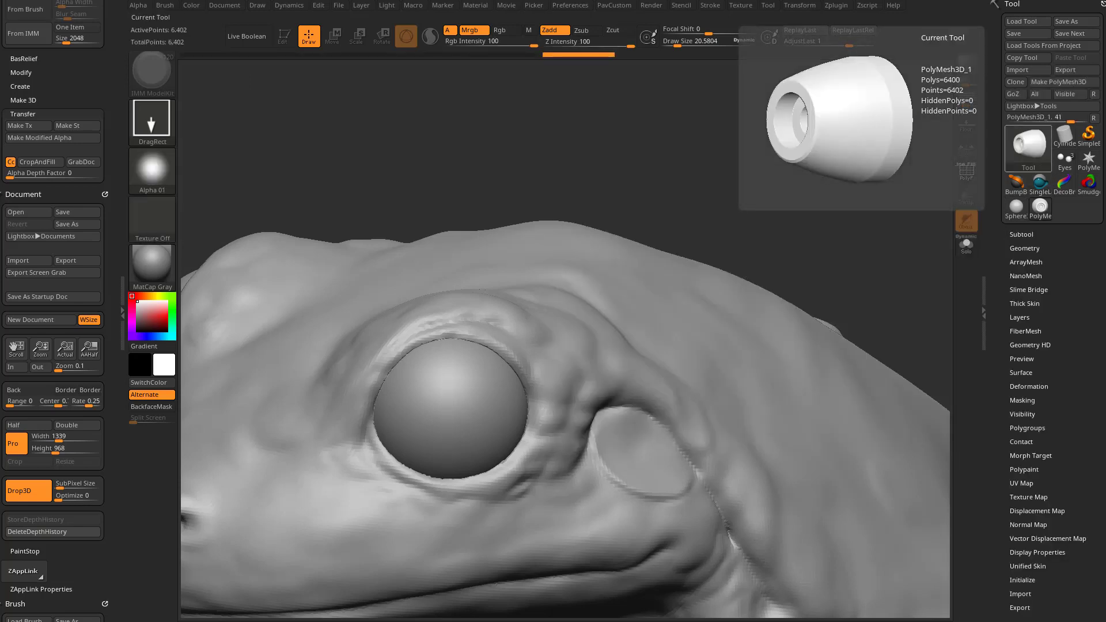
pyautogui.click(836, 5)
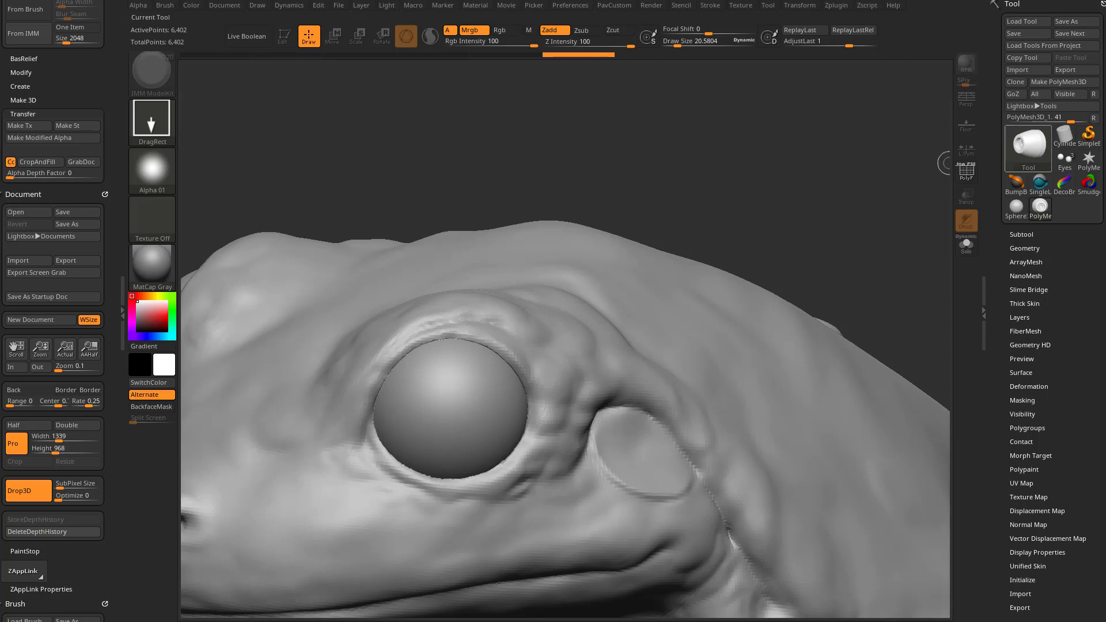
pyautogui.click(152, 171)
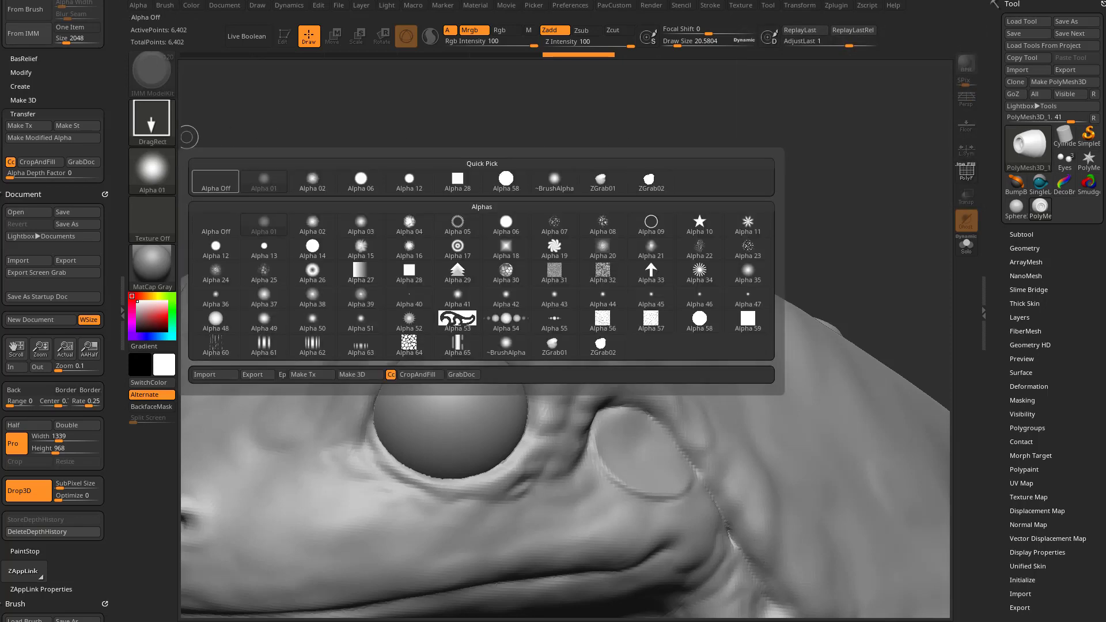
pyautogui.click(217, 179)
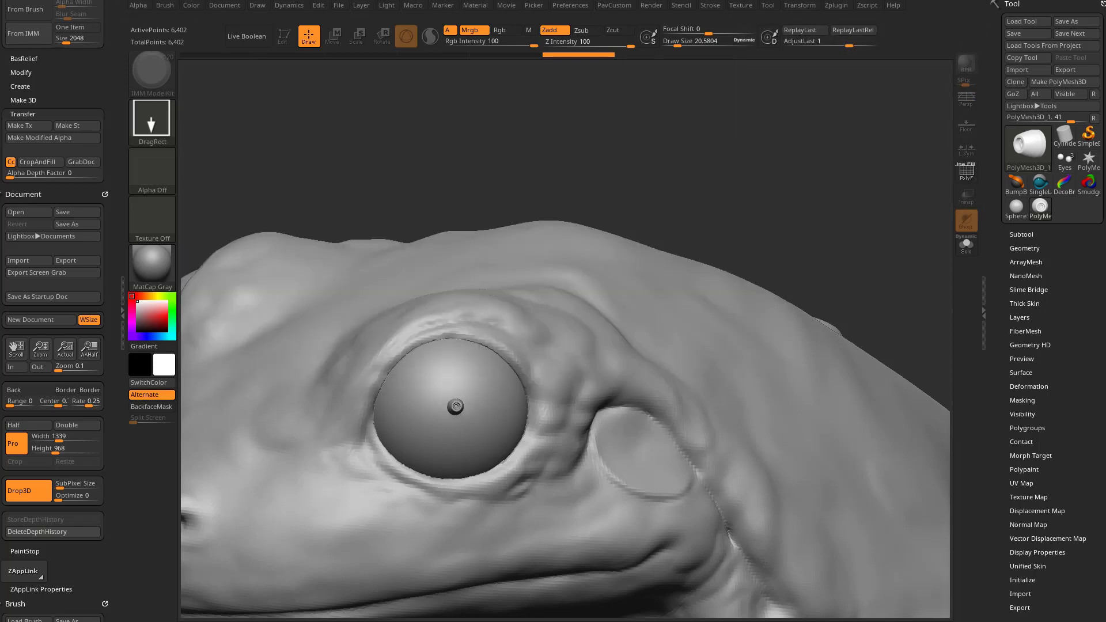
# Step: Paint a large cone at the center of the eye, adjust its placement slightly, and add two smaller cones toward the ear side
pyautogui.moveTo(476, 421); pyautogui.dragTo(519, 452)
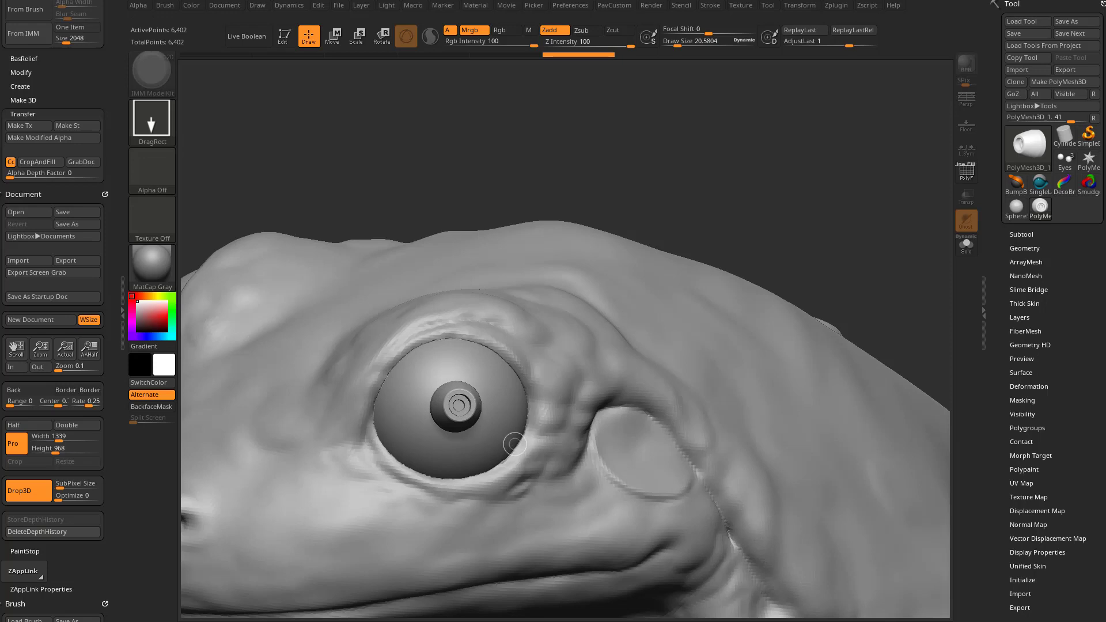
pyautogui.press('w')
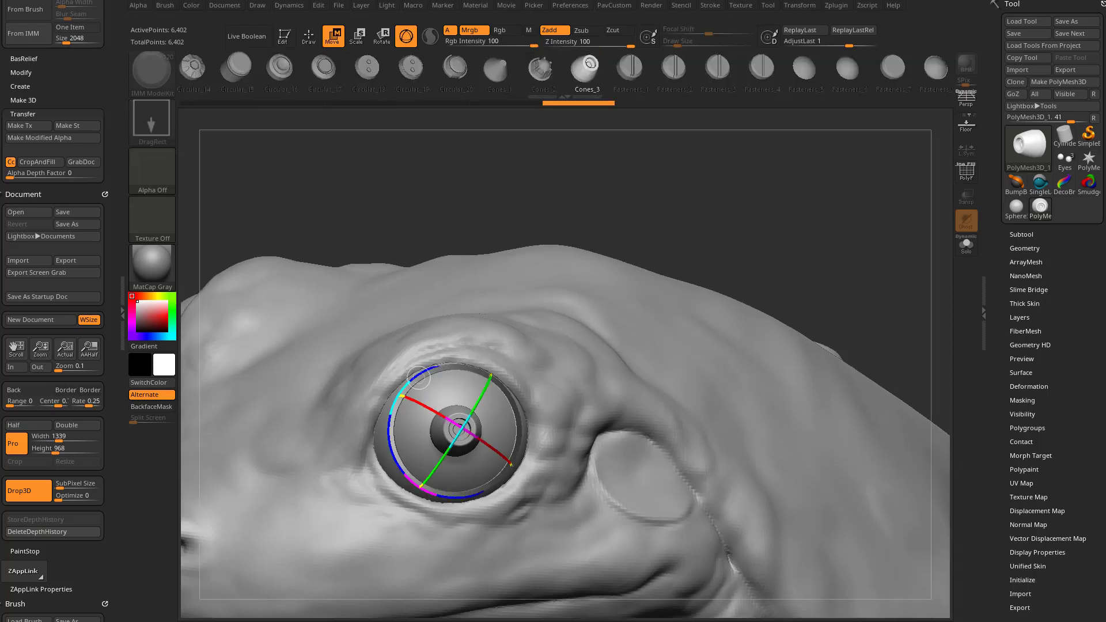
pyautogui.moveTo(419, 378); pyautogui.dragTo(417, 377)
pyautogui.moveTo(688, 243)
pyautogui.mouseDown()
pyautogui.moveTo(688, 268)
pyautogui.moveTo(688, 255)
pyautogui.mouseUp()
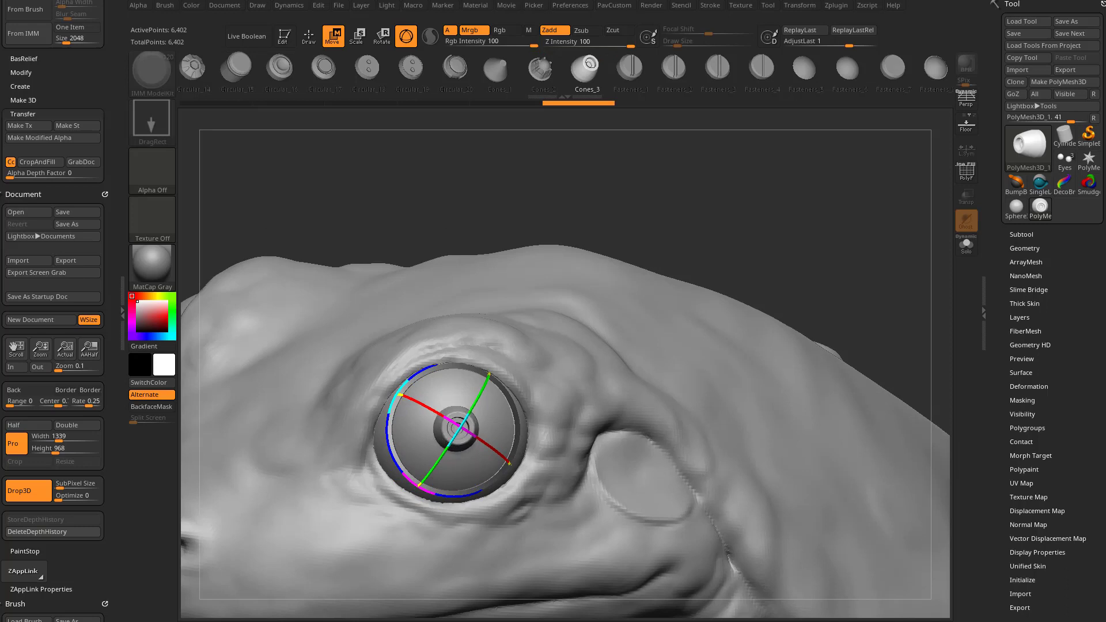
pyautogui.press('q')
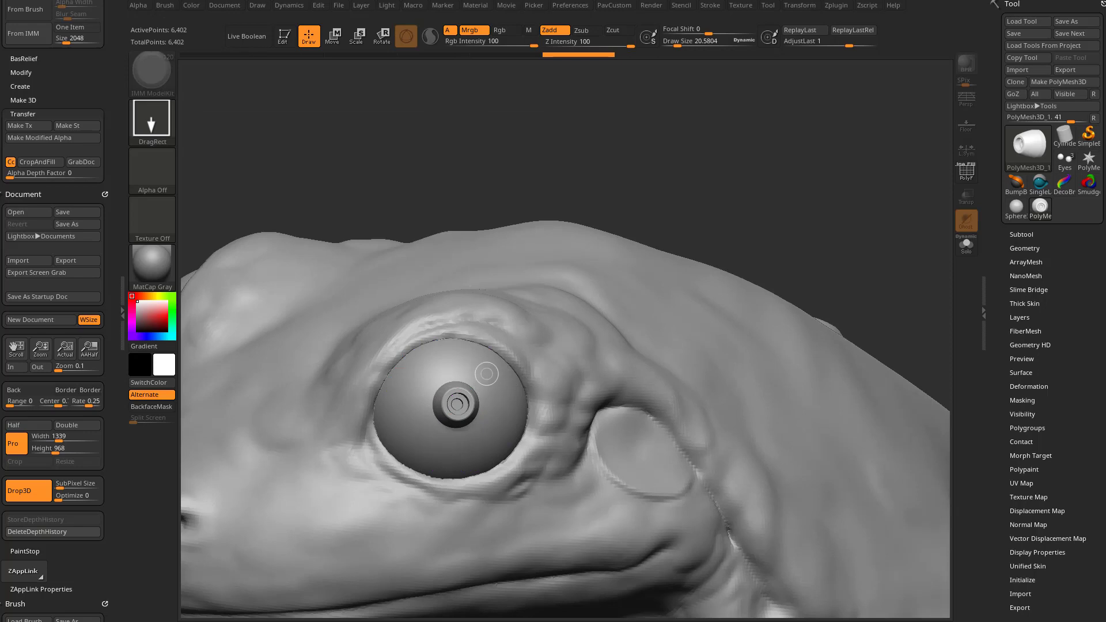
pyautogui.moveTo(490, 372); pyautogui.dragTo(540, 443)
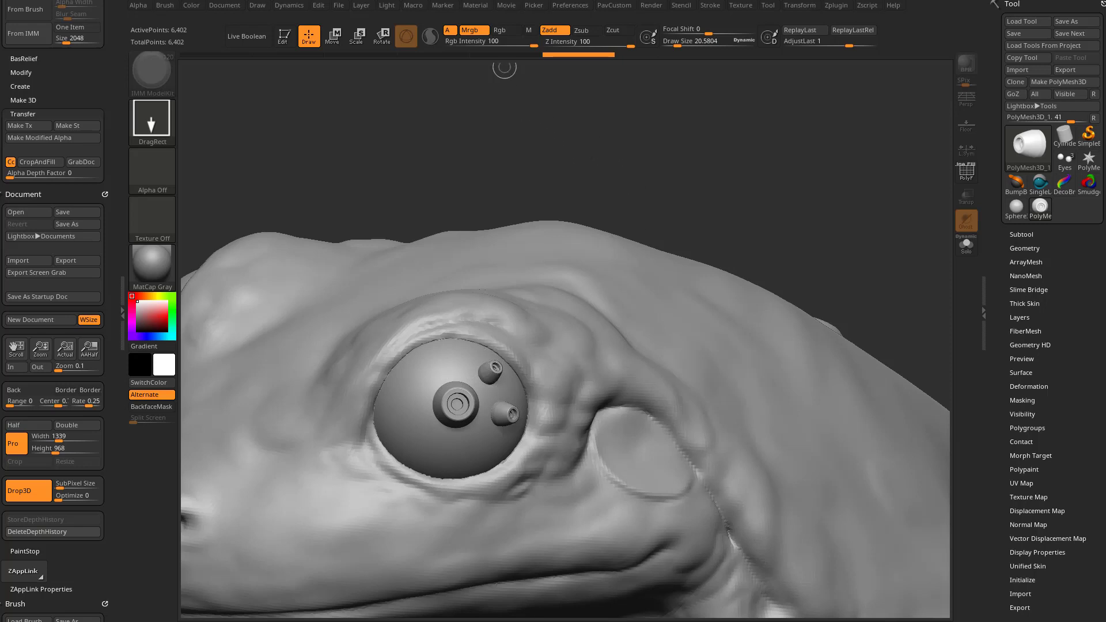
# Step: Set the Picker orientation to the manually chosen direction after trying Once Ori and Cont Ori
pyautogui.click(534, 5)
pyautogui.click(563, 39)
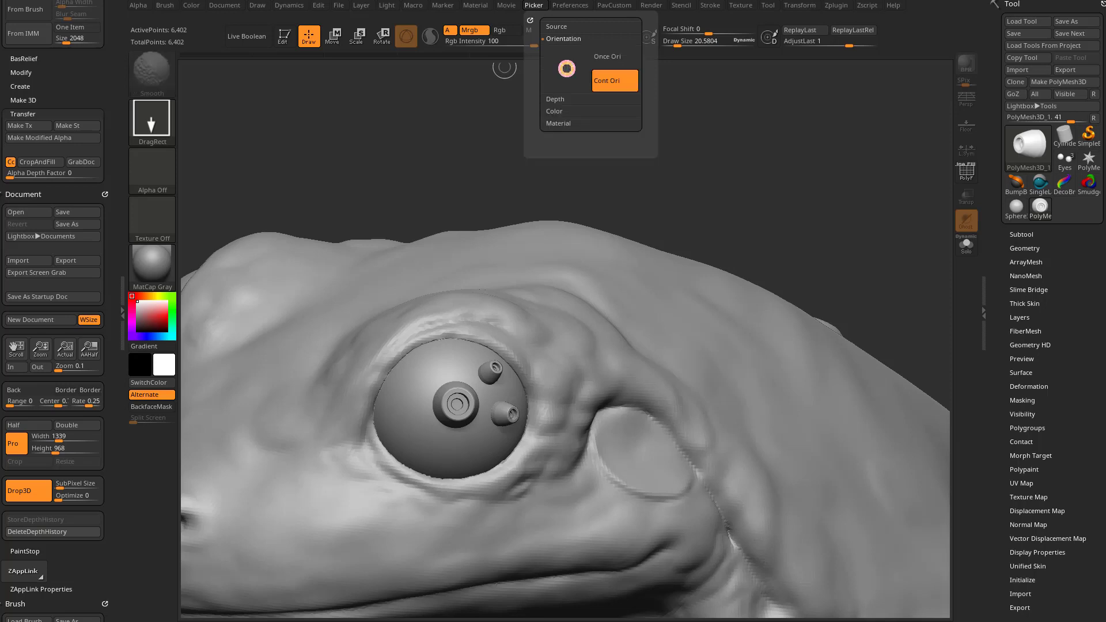
pyautogui.moveTo(562, 65)
pyautogui.mouseDown()
pyautogui.moveTo(579, 71)
pyautogui.moveTo(558, 74)
pyautogui.moveTo(555, 61)
pyautogui.mouseUp()
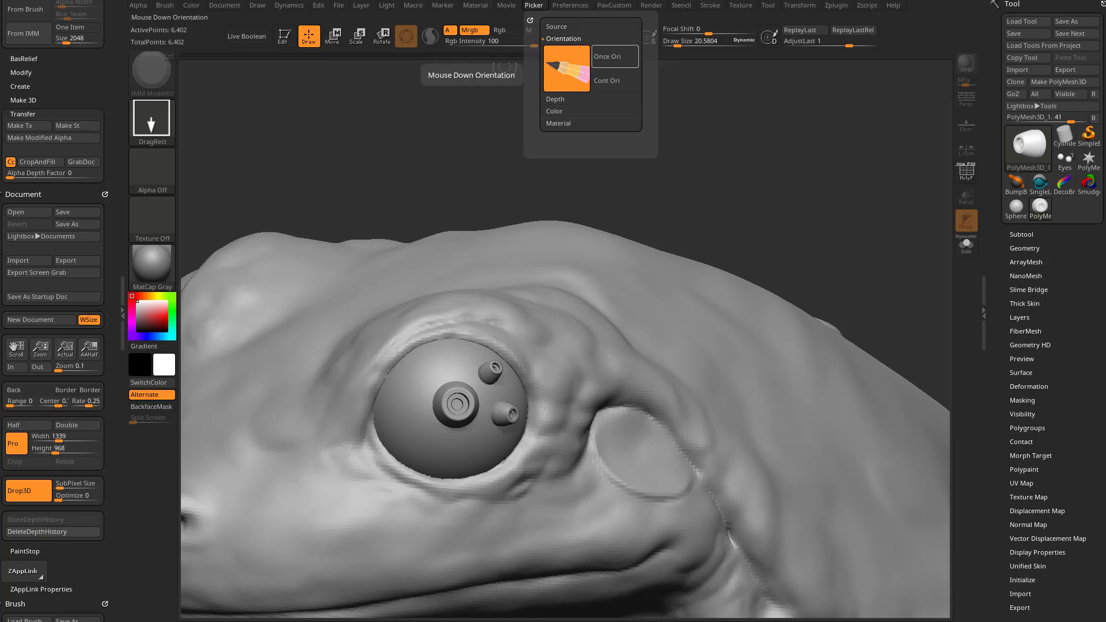
pyautogui.click(614, 56)
pyautogui.click(614, 80)
pyautogui.click(567, 69)
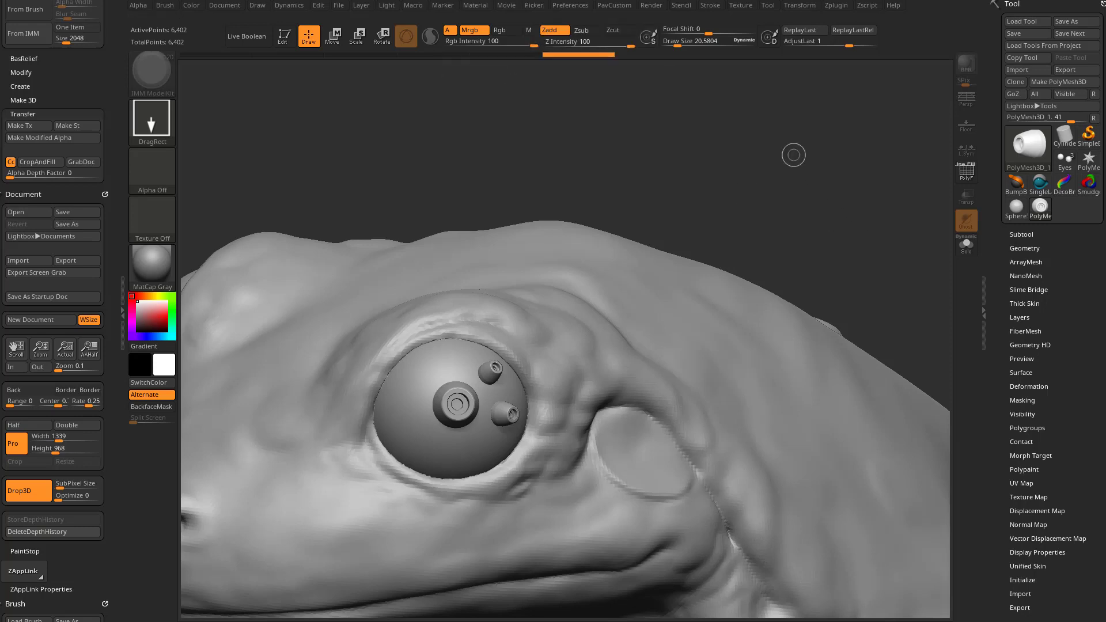
# Step: Paint a small cone on the nose side of the eye, move it upward, and place a copy below it
pyautogui.click(398, 415)
pyautogui.moveTo(399, 415); pyautogui.dragTo(411, 431)
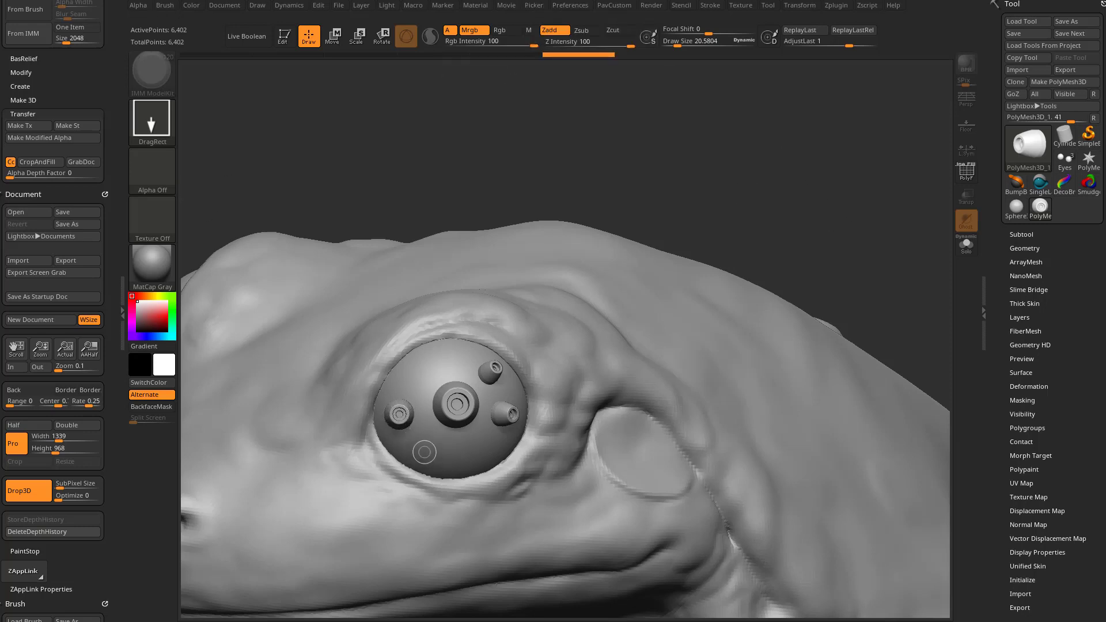
pyautogui.press('w')
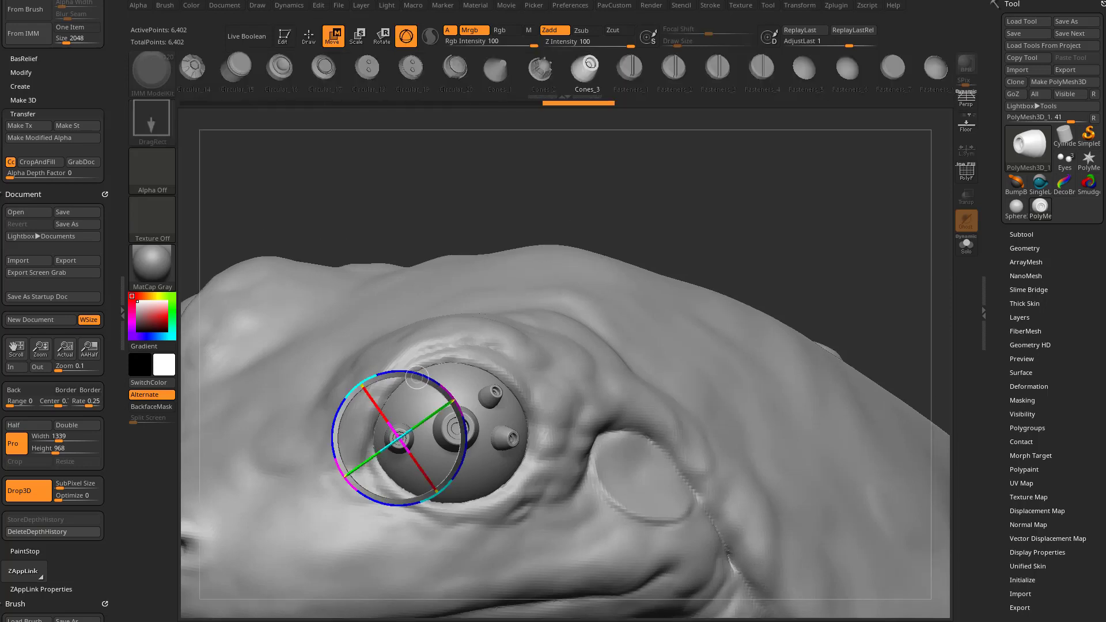
pyautogui.moveTo(416, 377); pyautogui.dragTo(428, 354)
pyautogui.moveTo(578, 291); pyautogui.dragTo(577, 285)
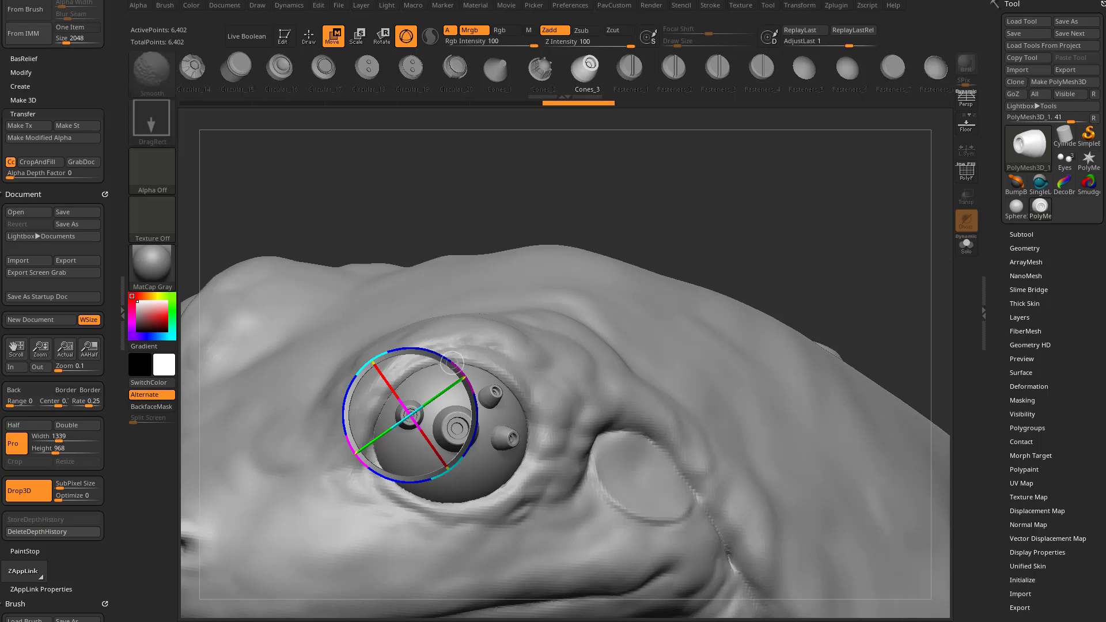
pyautogui.moveTo(440, 359); pyautogui.dragTo(432, 391)
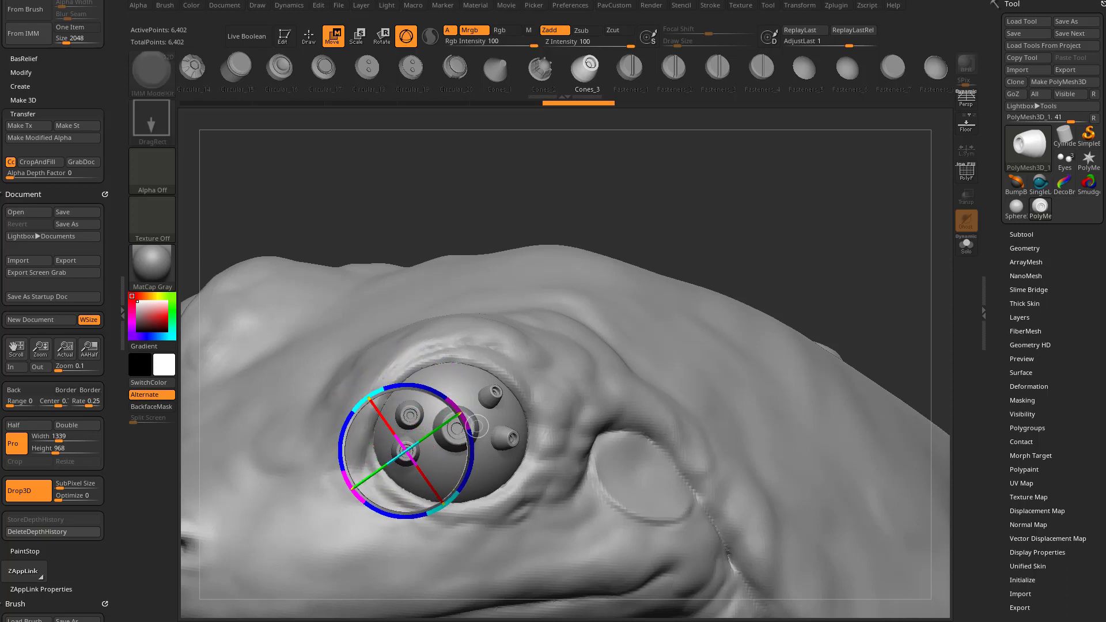
# Step: Leave the gizmo and project the painted cones onto the Eyes mesh with Drop3D
pyautogui.press('q')
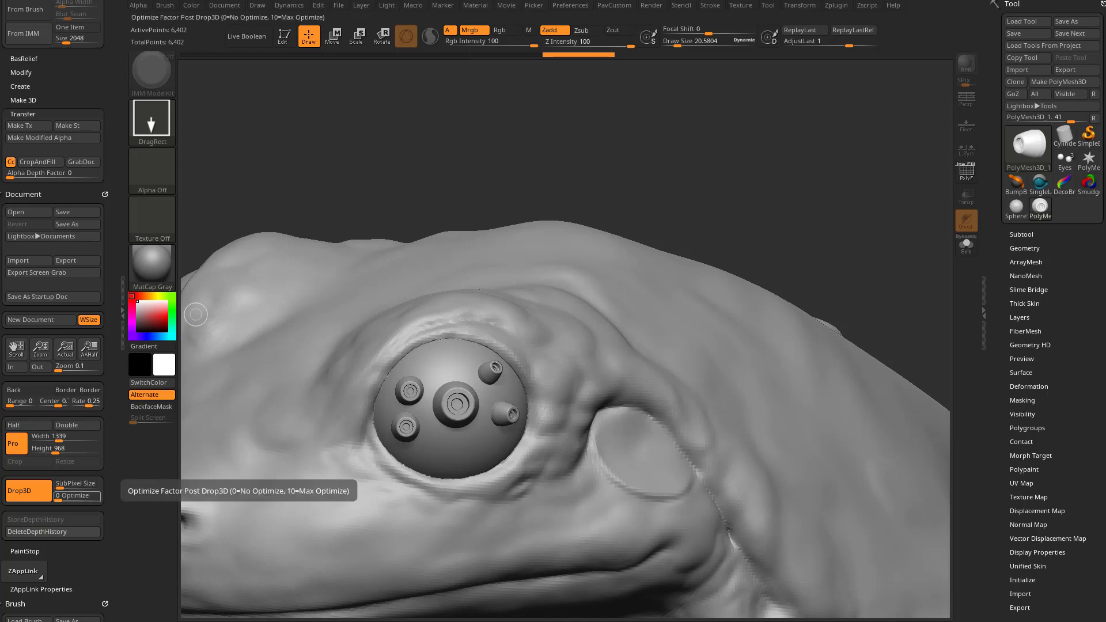
pyautogui.click(26, 491)
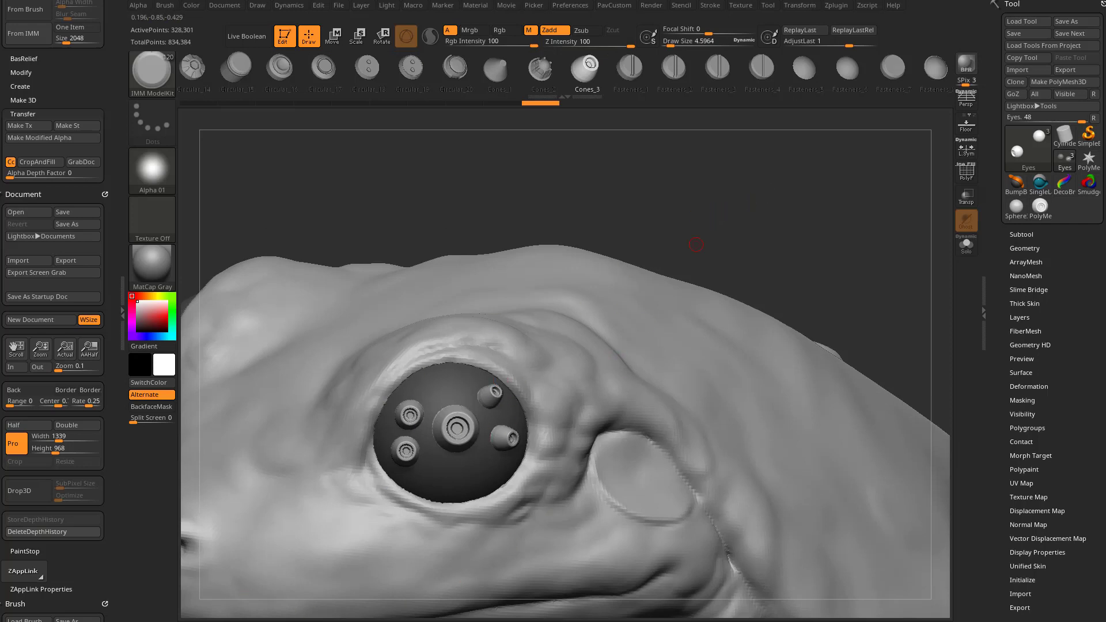
# Step: Examine the projected cones on the eye from the front and both sides, comparing the angled ones with the forward-facing ones
pyautogui.keyDown('ctrl'); pyautogui.moveTo(697, 245); pyautogui.dragTo(792, 214, button='right'); pyautogui.keyUp('ctrl')
pyautogui.moveTo(655, 253)
pyautogui.keyDown('alt'); pyautogui.mouseDown(button='right')
pyautogui.moveTo(736, 214)
pyautogui.moveTo(654, 236)
pyautogui.mouseUp(button='right'); pyautogui.keyUp('alt')
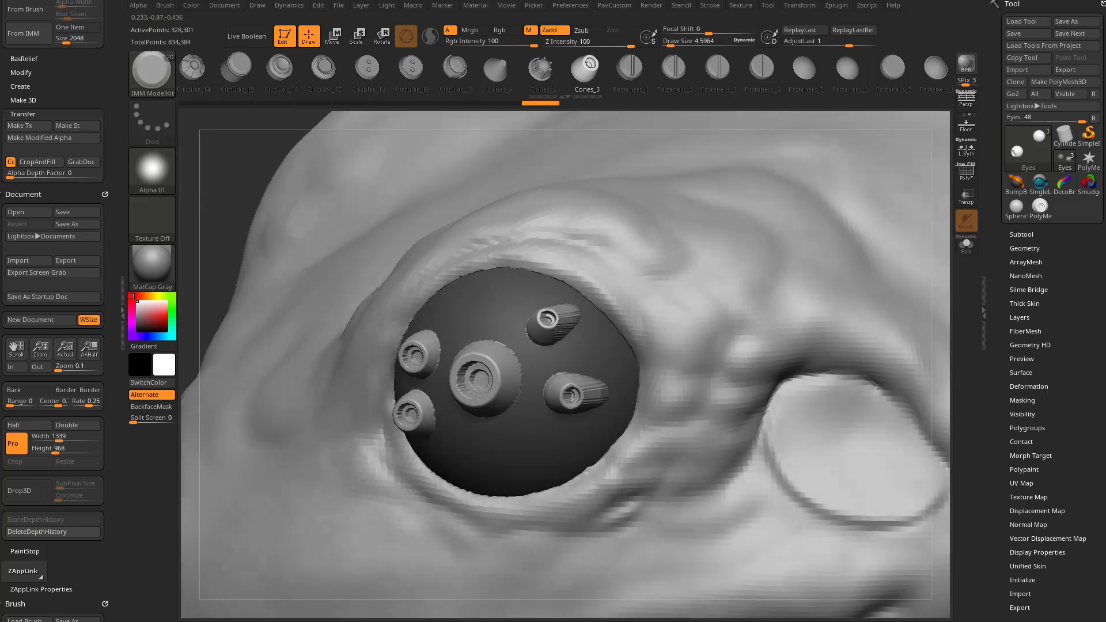
pyautogui.moveTo(798, 228); pyautogui.dragTo(674, 219, button='right')
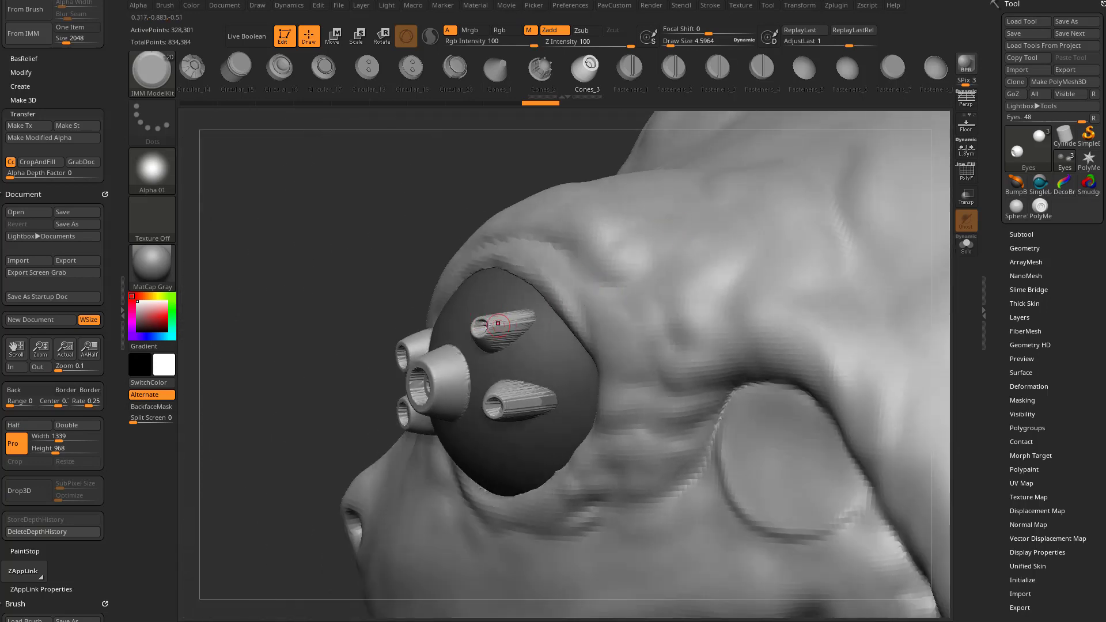
pyautogui.moveTo(324, 342)
pyautogui.mouseDown(button='right')
pyautogui.moveTo(474, 346)
pyautogui.moveTo(461, 339)
pyautogui.mouseUp(button='right')
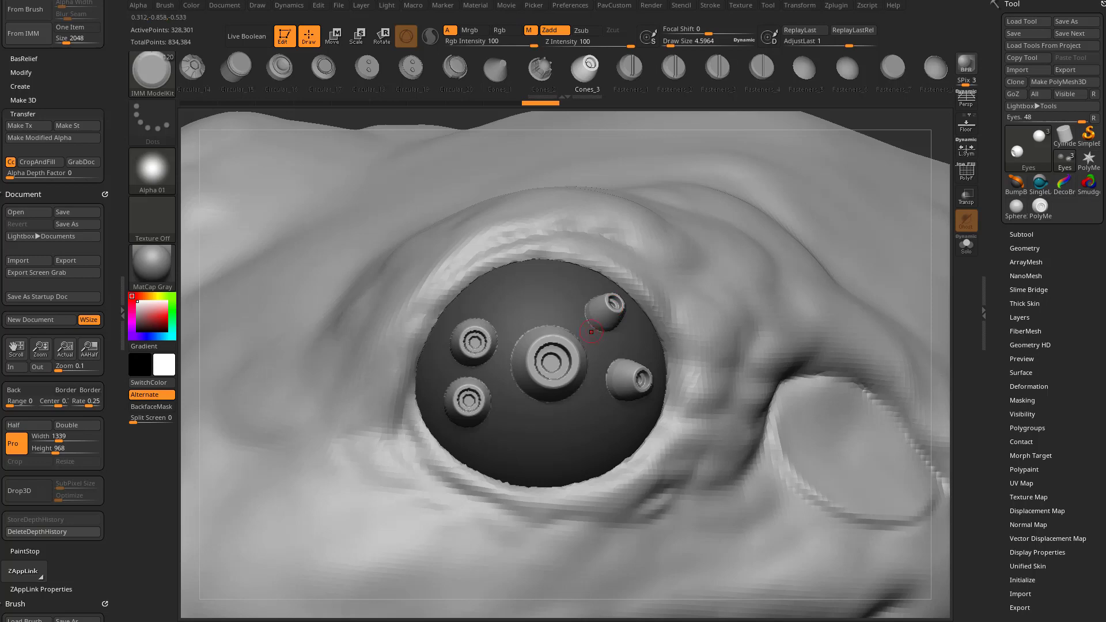
pyautogui.moveTo(640, 307); pyautogui.dragTo(565, 301, button='right')
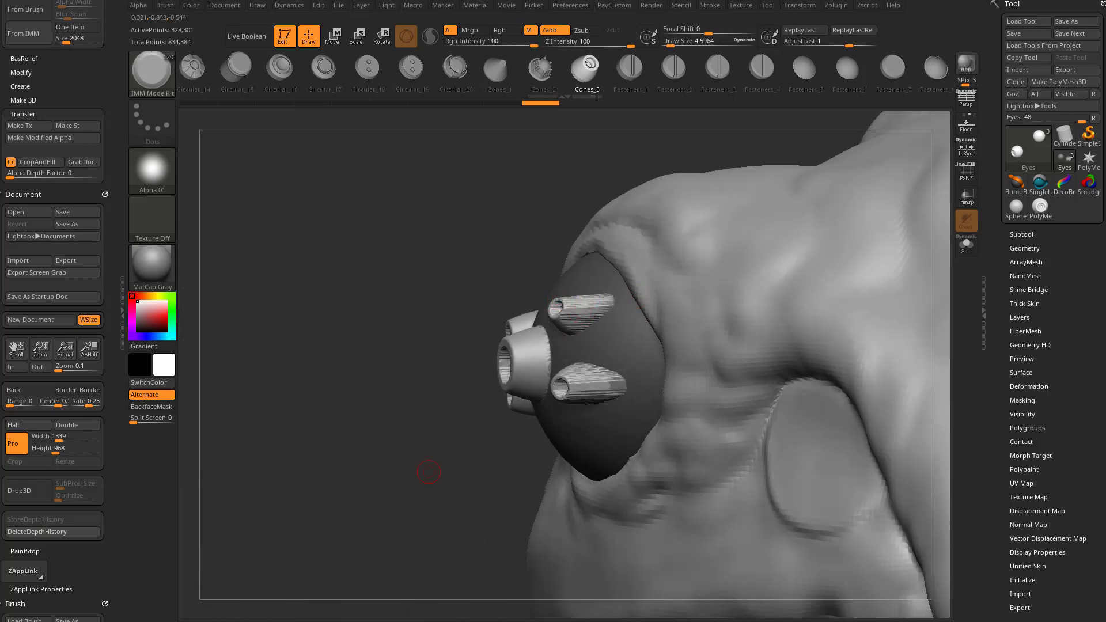
pyautogui.moveTo(429, 472); pyautogui.dragTo(469, 396, button='right')
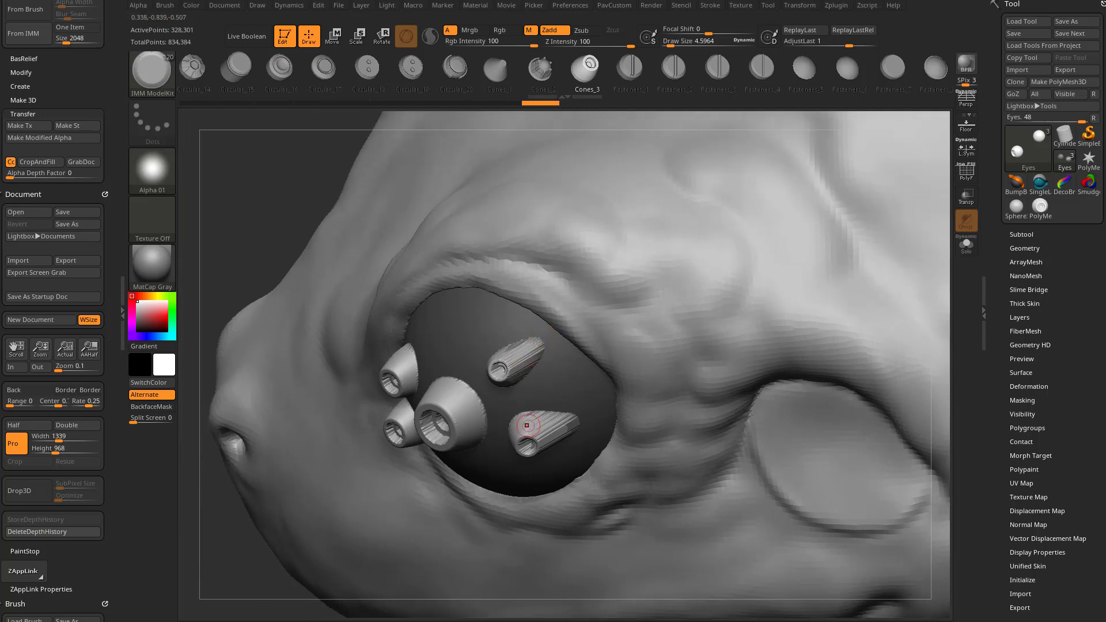
pyautogui.moveTo(527, 426); pyautogui.dragTo(483, 346, button='right')
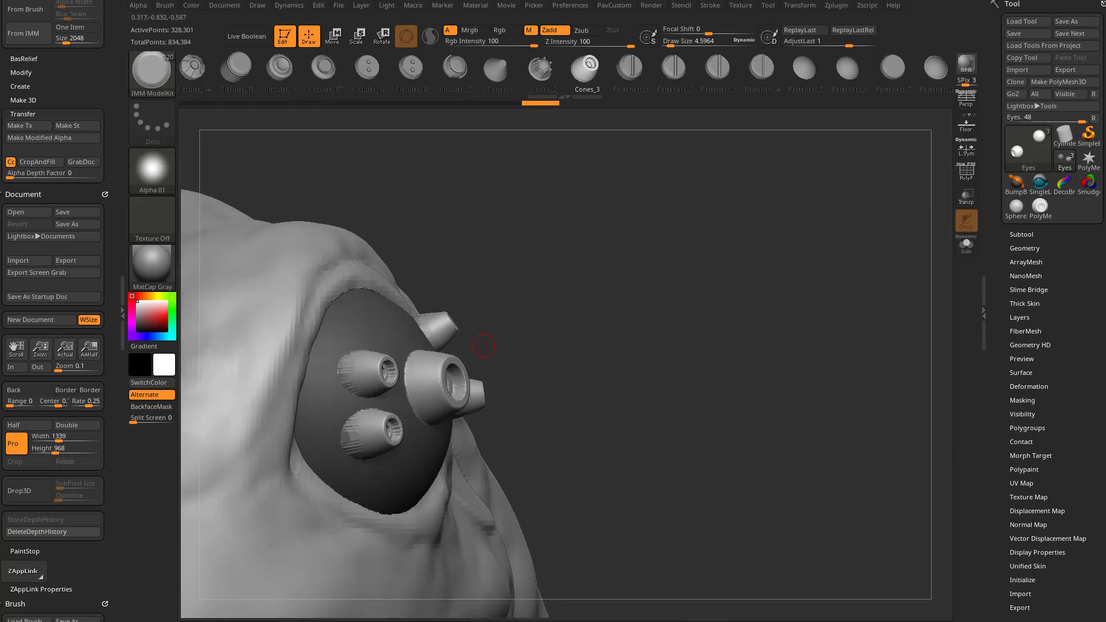
pyautogui.moveTo(641, 299); pyautogui.dragTo(512, 423, button='right')
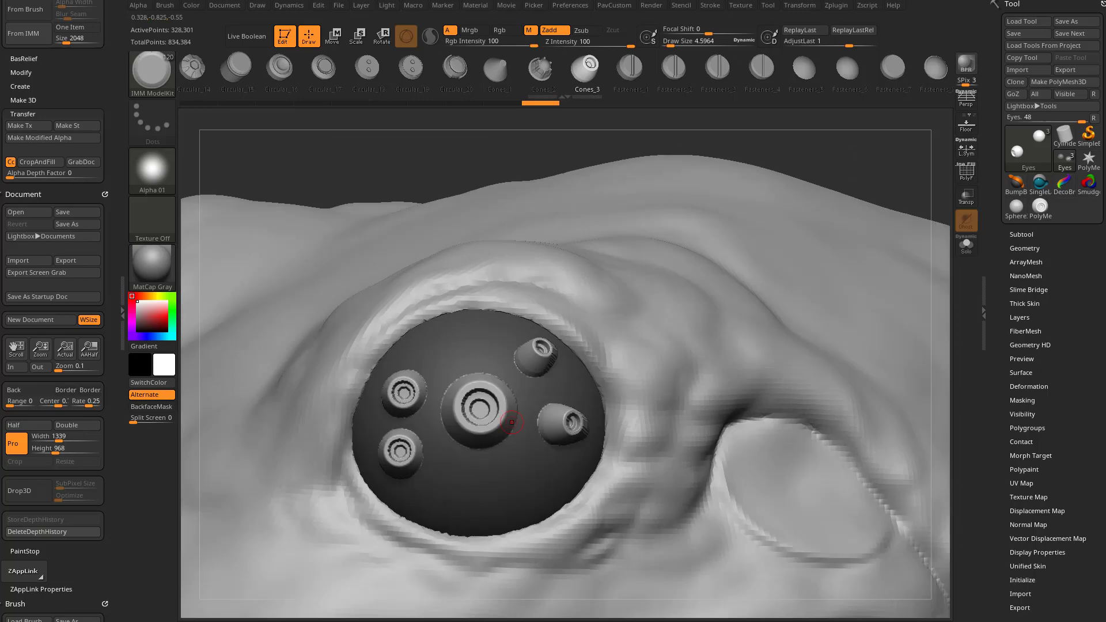
# Step: Switch to the Standard brush and make a short smoothing stroke on the upper nose-side cone of the eye
pyautogui.moveTo(431, 188); pyautogui.dragTo(708, 294, button='right')
pyautogui.moveTo(420, 380); pyautogui.dragTo(484, 390, button='right')
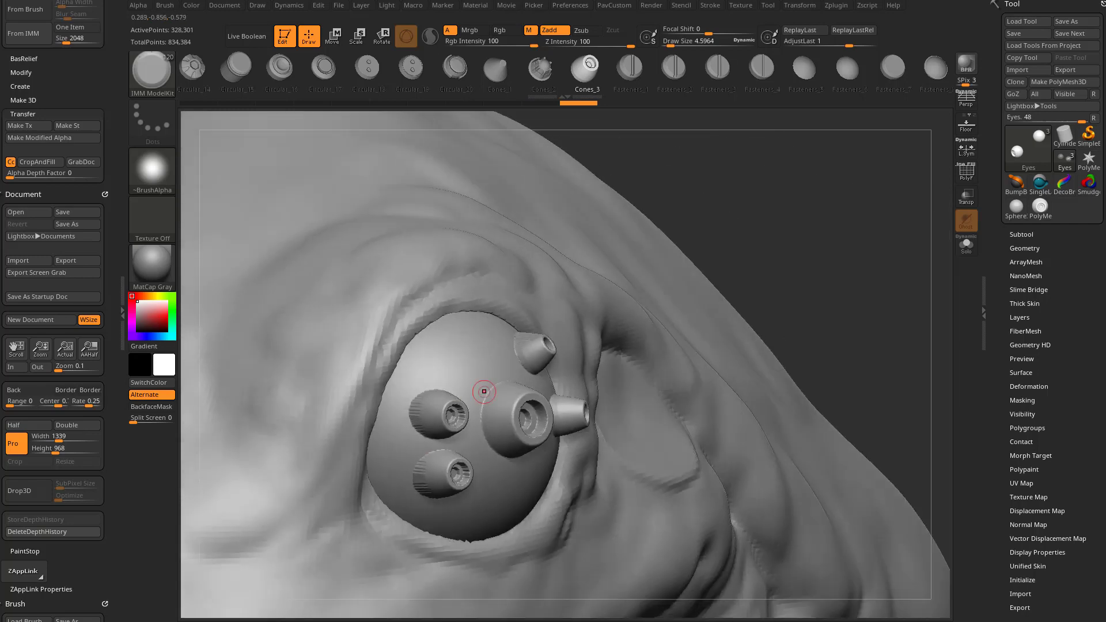
pyautogui.press('b')
pyautogui.press('s')
pyautogui.press('t')
pyautogui.moveTo(449, 391)
pyautogui.keyDown('shift'); pyautogui.mouseDown()
pyautogui.moveTo(422, 373)
pyautogui.moveTo(438, 385)
pyautogui.mouseUp(); pyautogui.keyUp('shift')
pyautogui.hotkey('shift', 'space')
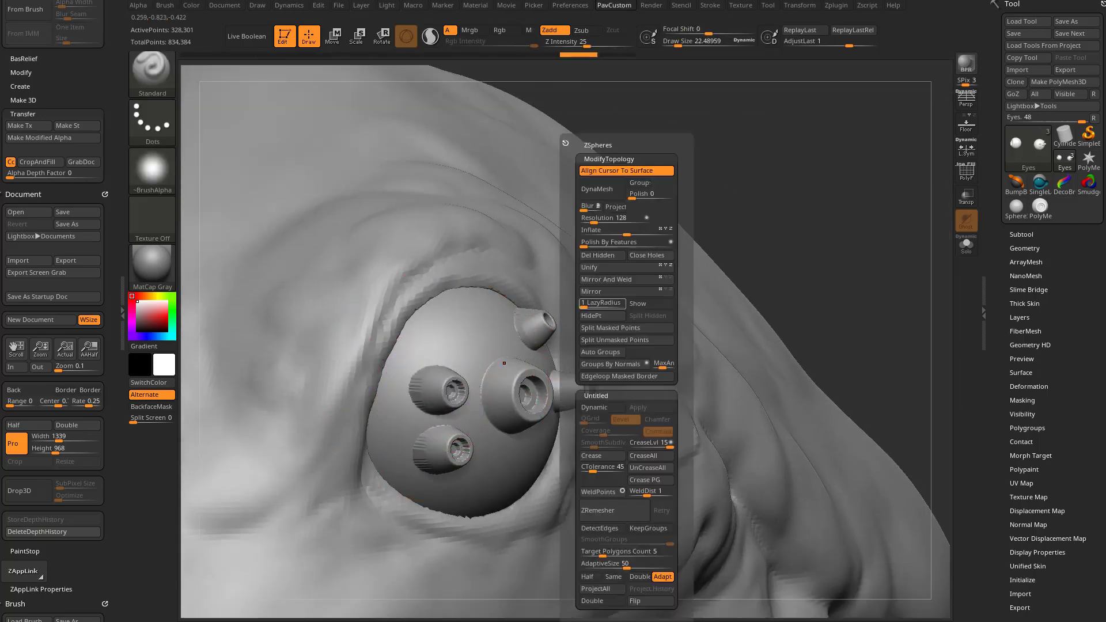
# Step: Examine the projected cones on both frog eyes from the side and the front at whole-head distance
pyautogui.moveTo(425, 395); pyautogui.dragTo(576, 368, button='right')
pyautogui.moveTo(474, 312); pyautogui.dragTo(804, 172, button='right')
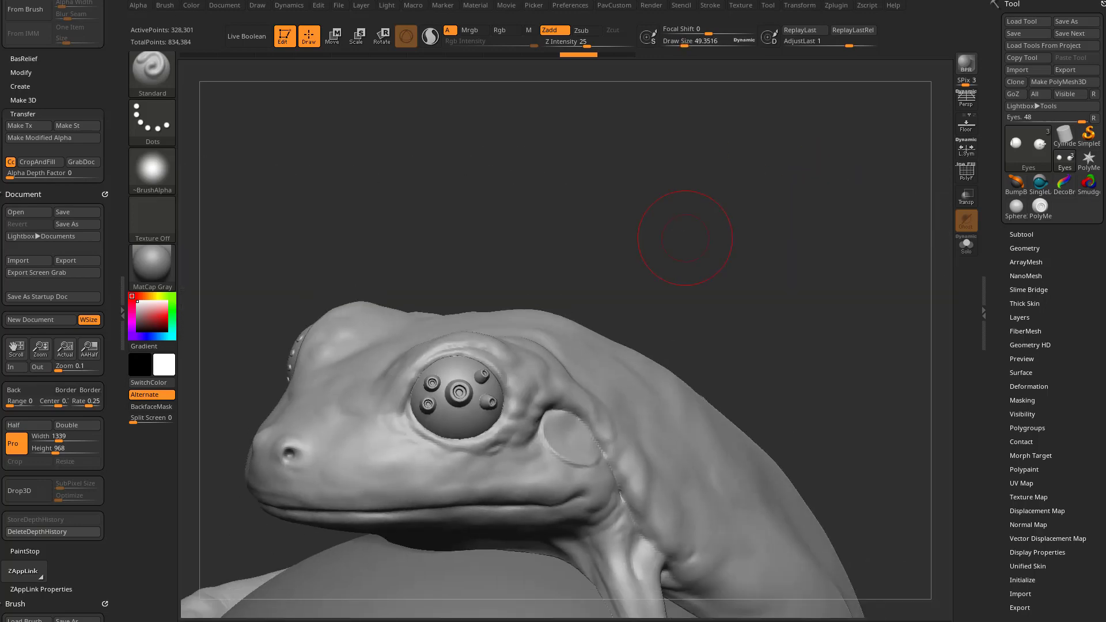
pyautogui.moveTo(729, 235); pyautogui.dragTo(835, 144, button='right')
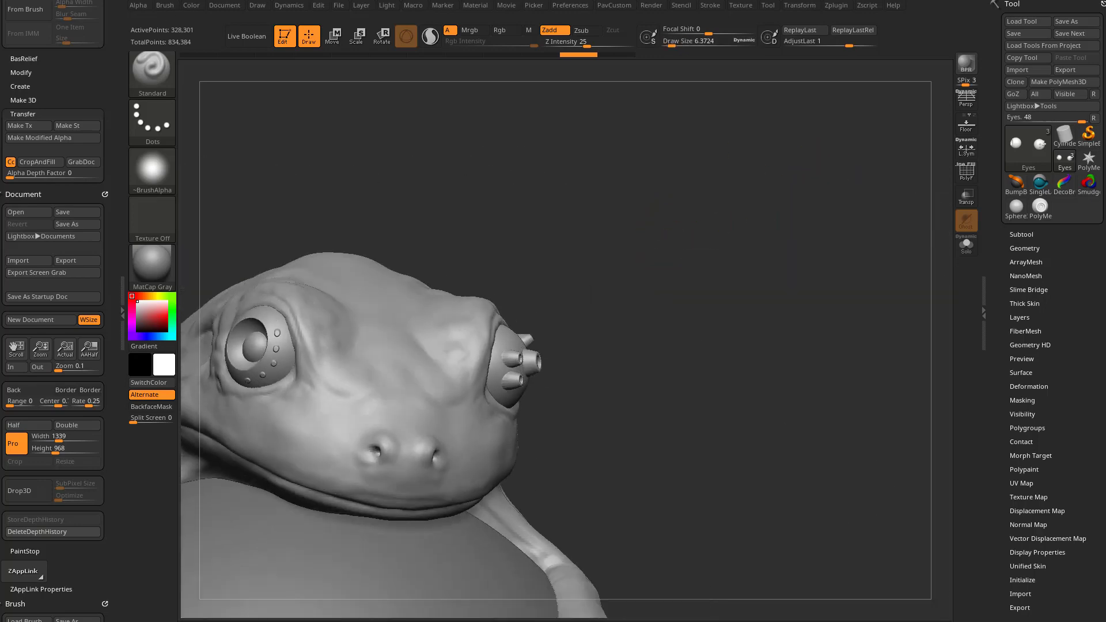
pyautogui.moveTo(783, 219); pyautogui.dragTo(737, 248, button='right')
pyautogui.press('s')
pyautogui.moveTo(738, 248); pyautogui.dragTo(731, 248)
pyautogui.moveTo(731, 247)
pyautogui.mouseDown(button='right')
pyautogui.moveTo(588, 231)
pyautogui.moveTo(571, 242)
pyautogui.mouseUp(button='right')
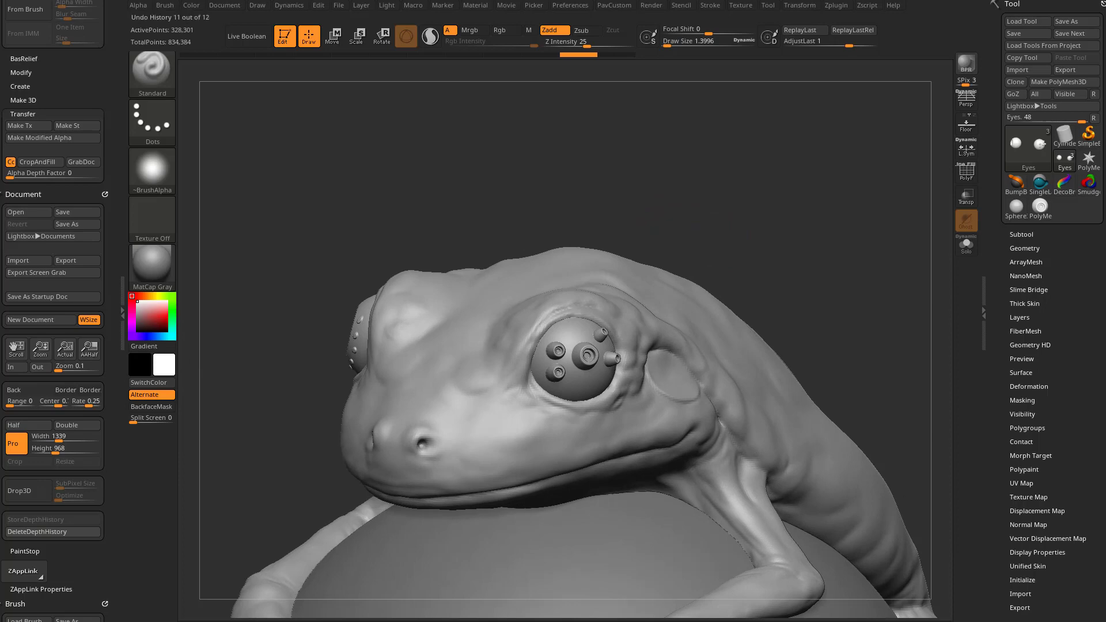
# Step: Undo the projected cones and earlier projections on the Eyes mesh back to plain spheres
pyautogui.hotkey('ctrl', 'z')
pyautogui.hotkey('ctrl', 'z')
pyautogui.hotkey('ctrl', 'z')
pyautogui.hotkey('ctrl', 'z')
pyautogui.hotkey('ctrl', 'z')
pyautogui.hotkey('ctrl', 'z')
pyautogui.hotkey('ctrl', 'z')
pyautogui.hotkey('ctrl', 'z')
pyautogui.hotkey('ctrl', 'z')
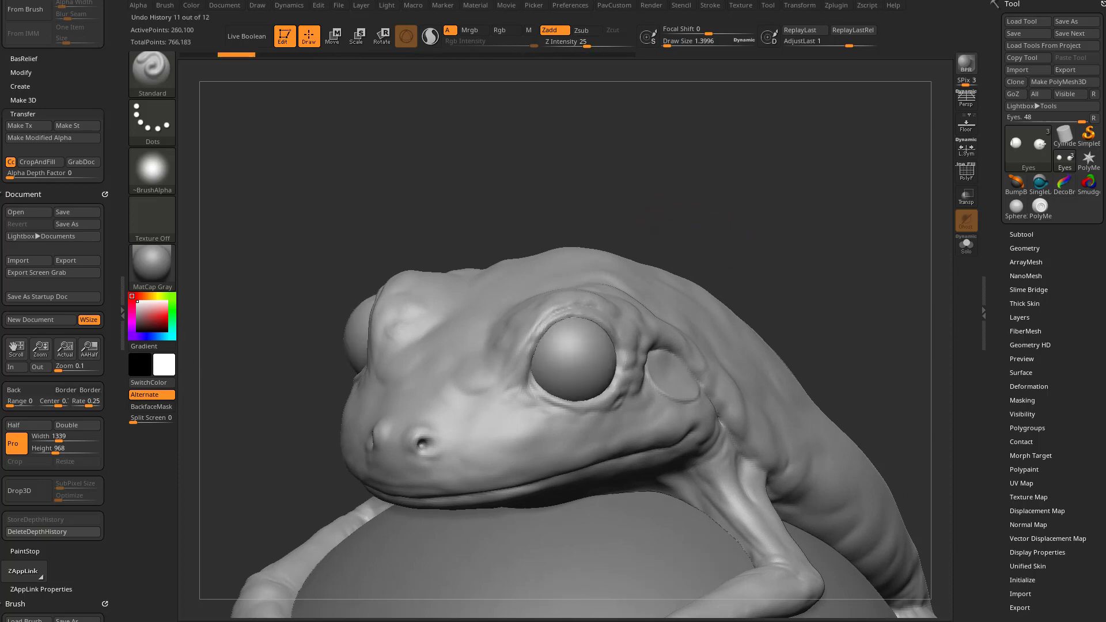
# Step: Expand the Geometry settings of the Eyes tool and set the draw size to about 4.6
pyautogui.moveTo(571, 242); pyautogui.dragTo(720, 271, button='right')
pyautogui.click(1025, 248)
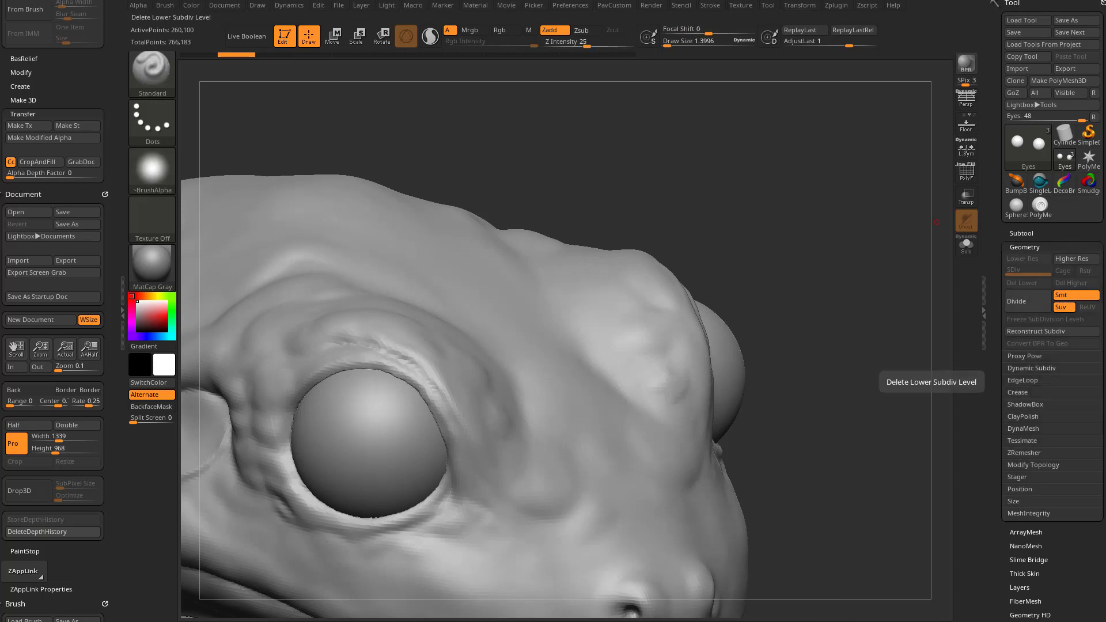
pyautogui.moveTo(352, 411)
pyautogui.keyDown('alt'); pyautogui.mouseDown(button='right')
pyautogui.moveTo(484, 400)
pyautogui.moveTo(547, 357)
pyautogui.mouseUp(button='right'); pyautogui.keyUp('alt')
pyautogui.press('s')
pyautogui.moveTo(773, 165); pyautogui.dragTo(790, 166)
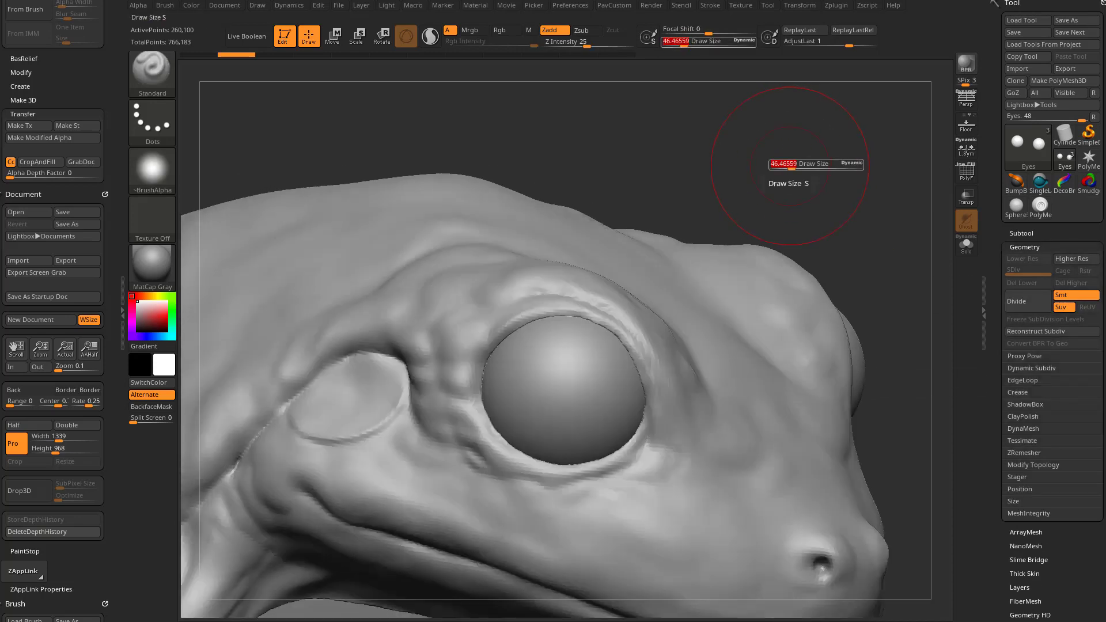
pyautogui.keyDown('alt'); pyautogui.moveTo(790, 166); pyautogui.dragTo(755, 198, button='right'); pyautogui.keyUp('alt')
pyautogui.press('s')
pyautogui.moveTo(760, 196); pyautogui.dragTo(748, 197)
pyautogui.moveTo(747, 197)
pyautogui.mouseDown(button='right')
pyautogui.moveTo(738, 180)
pyautogui.moveTo(755, 186)
pyautogui.mouseUp(button='right')
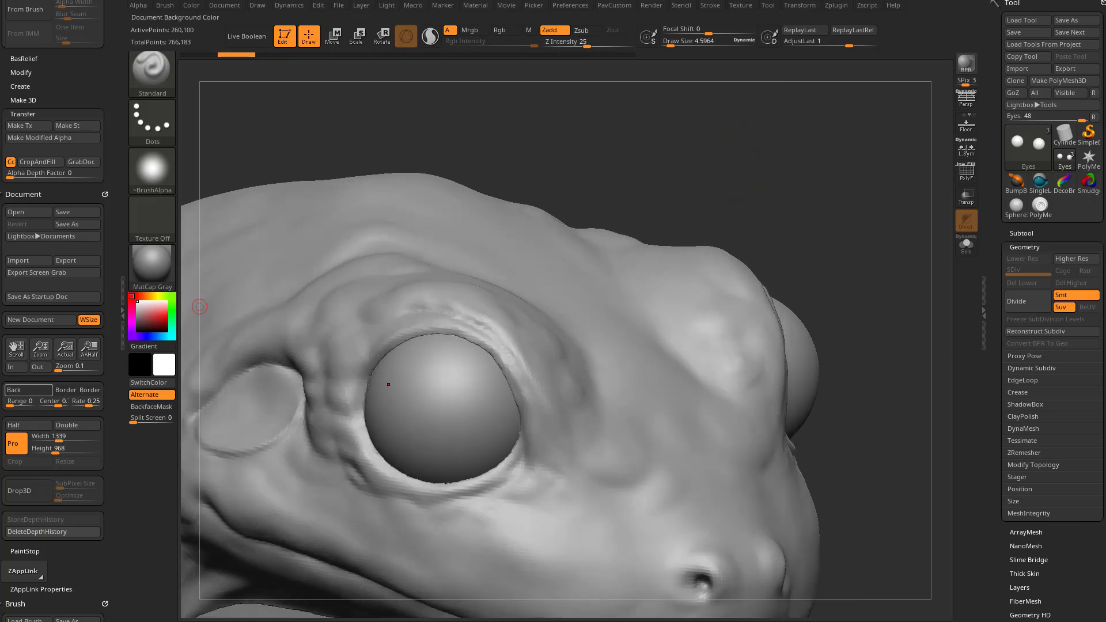
# Step: Drop the frog to the canvas with Drop3D and set the DragRect stroke with Alpha 14
pyautogui.click(19, 490)
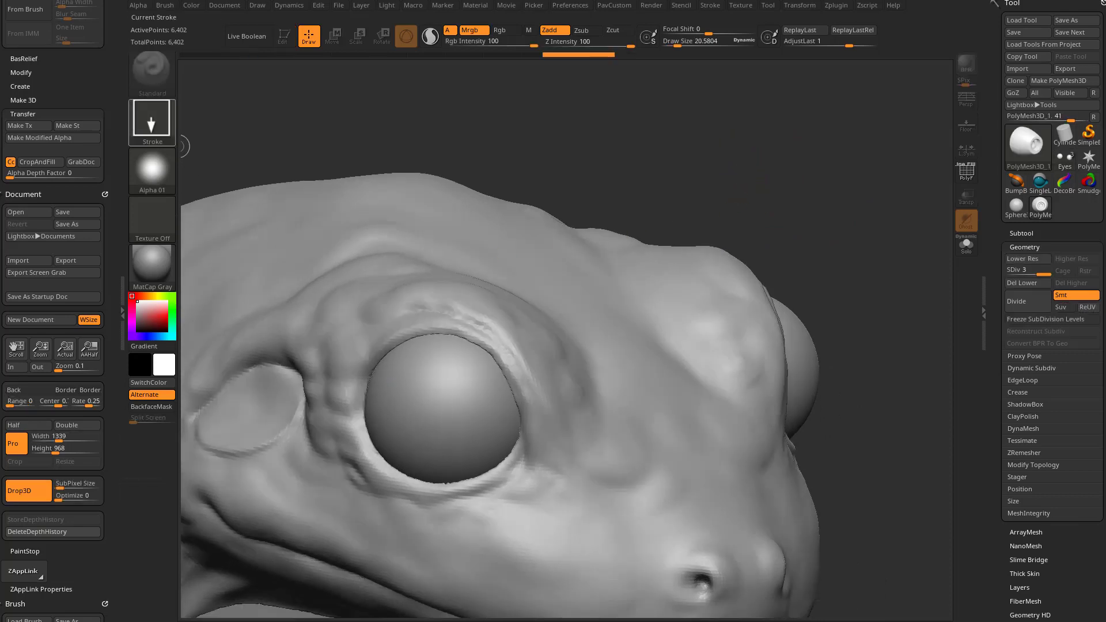
pyautogui.click(152, 121)
pyautogui.click(152, 170)
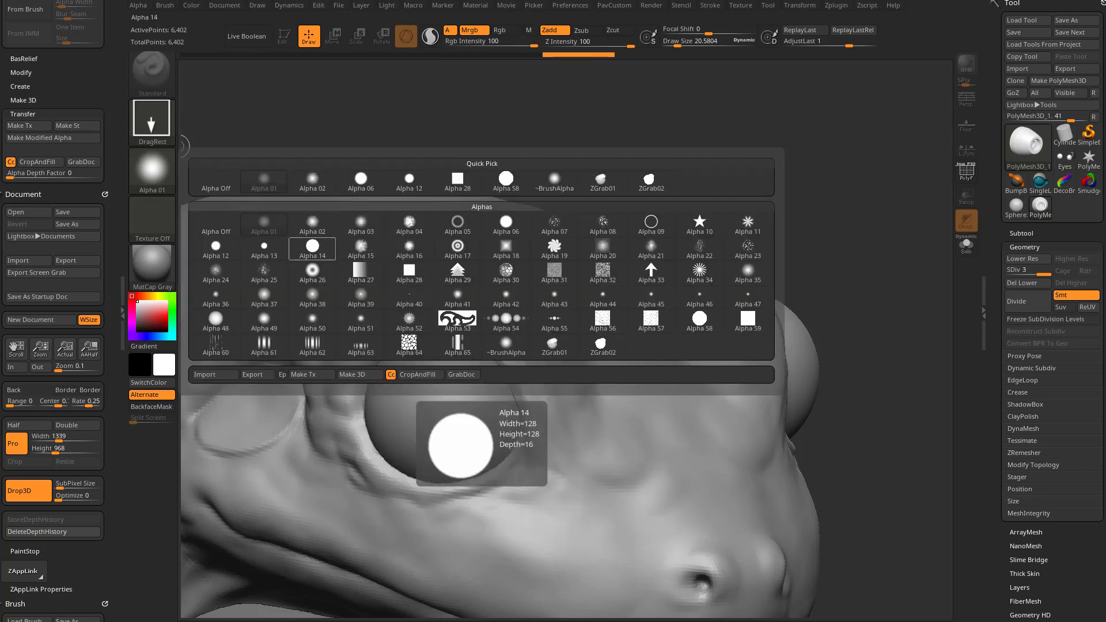
pyautogui.click(323, 249)
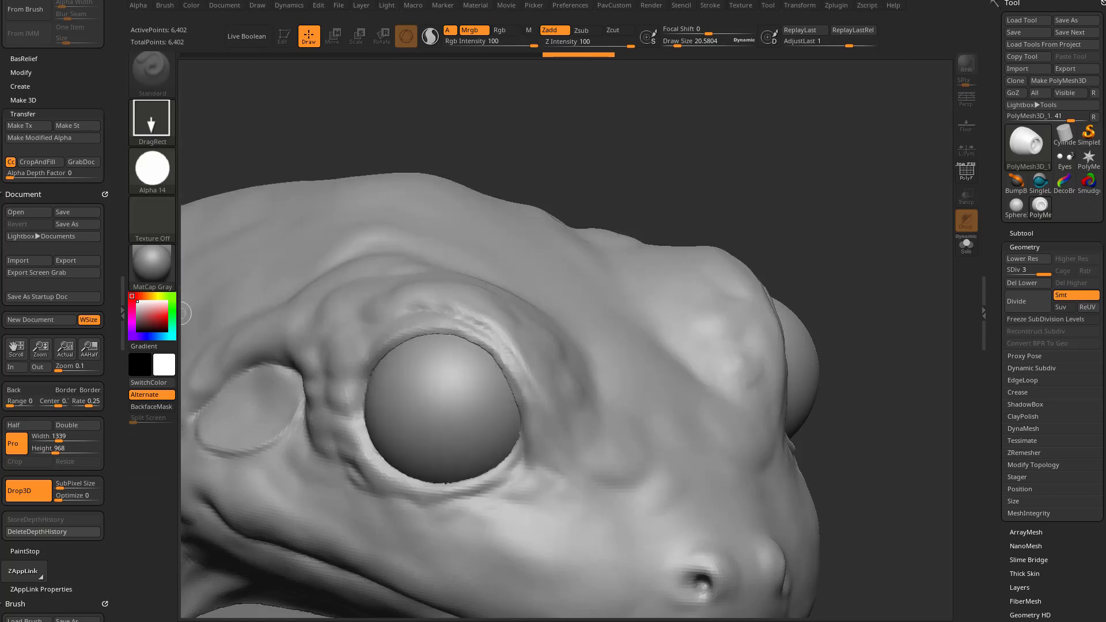
# Step: Choose the 2.5D SimpleBrush and give it the DragRect stroke and Alpha 14
pyautogui.click(1026, 145)
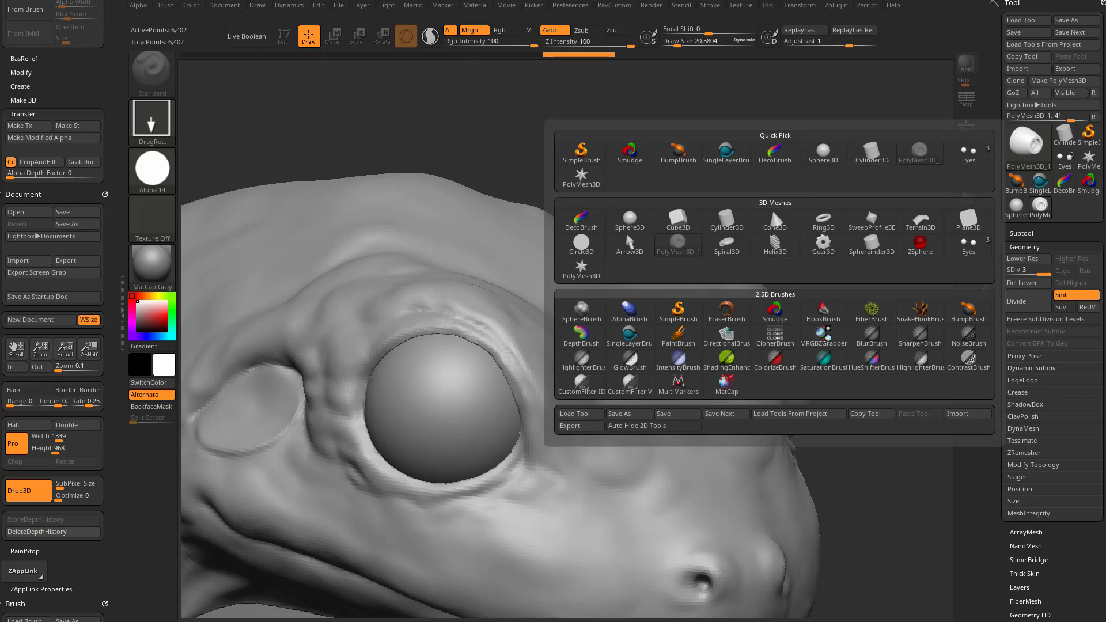
pyautogui.click(678, 311)
pyautogui.click(152, 122)
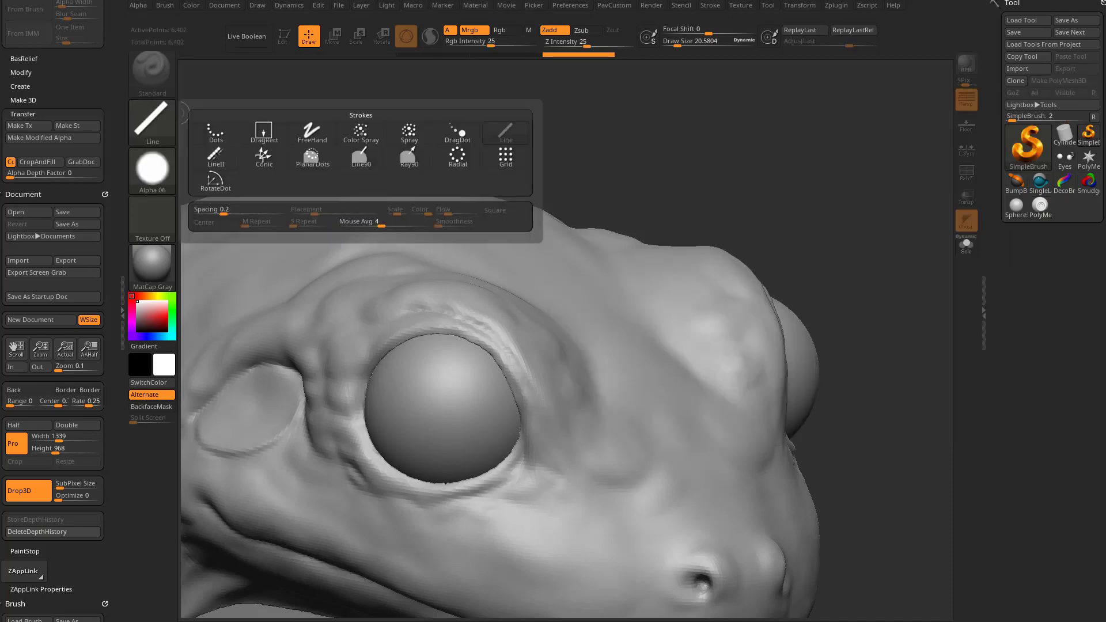
pyautogui.click(264, 133)
pyautogui.click(152, 168)
pyautogui.click(317, 249)
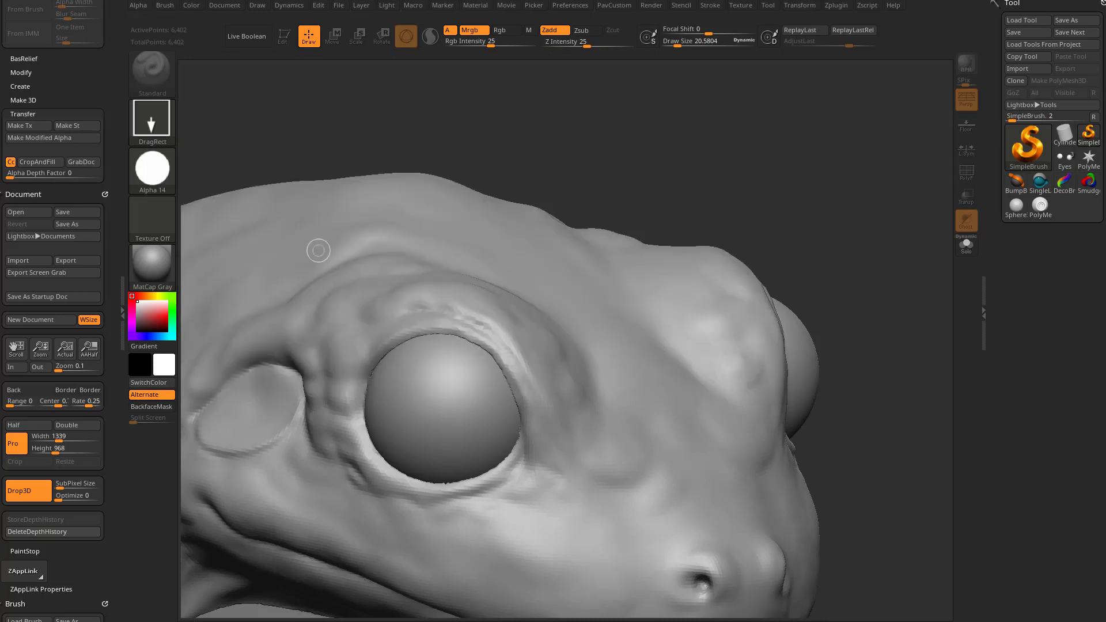
# Step: Set the paint colour to red and the brush to Rgb only with Zadd off, undoing the first test disc
pyautogui.click(166, 318)
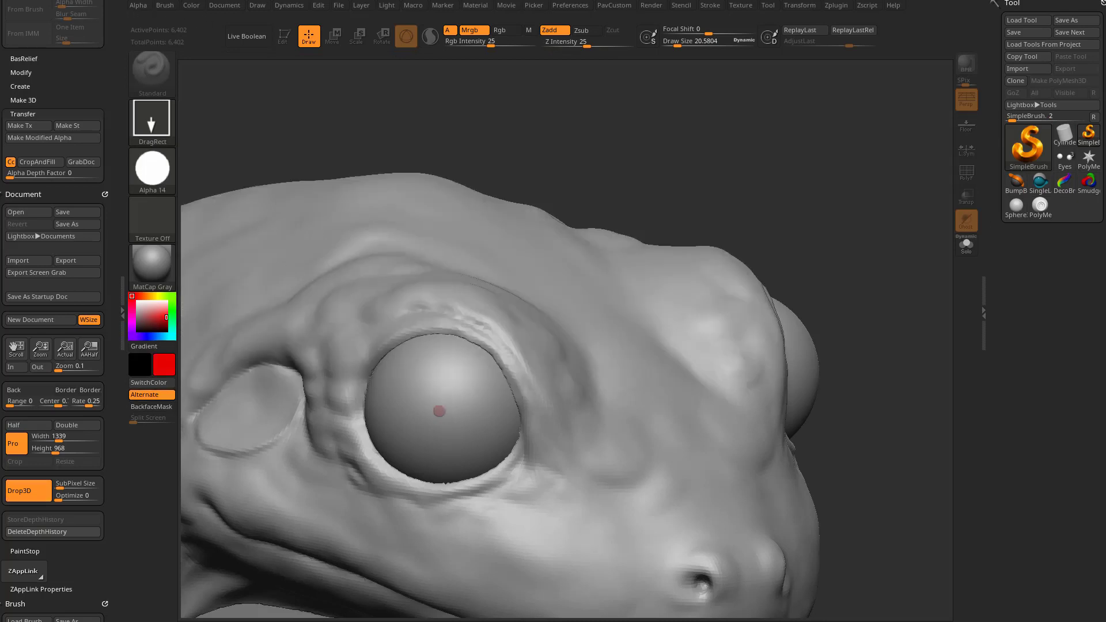
pyautogui.moveTo(439, 411); pyautogui.dragTo(551, 383)
pyautogui.hotkey('ctrl', 'z')
pyautogui.click(553, 30)
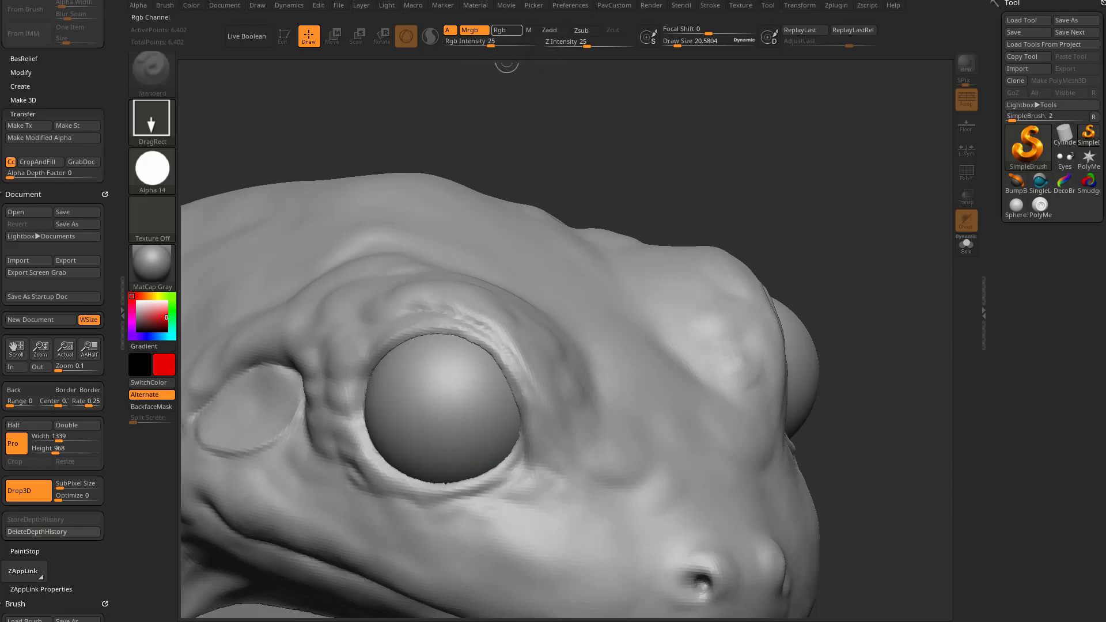
pyautogui.click(507, 30)
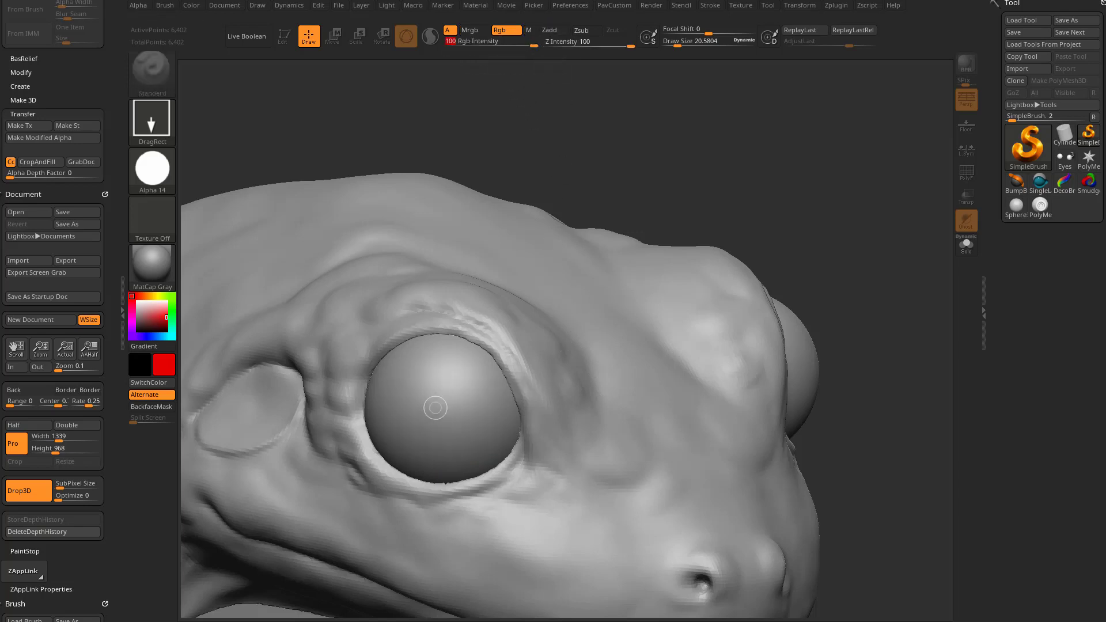
# Step: Replace the red Alpha 14 test disc on the eye with one painted using Alpha 58
pyautogui.moveTo(436, 408); pyautogui.dragTo(537, 455)
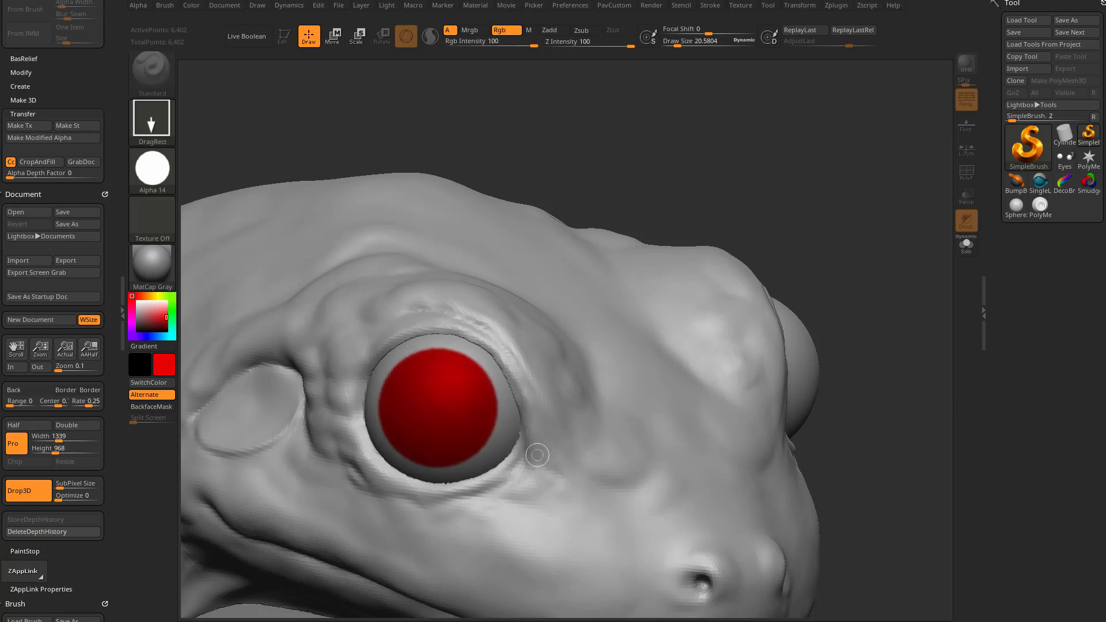
pyautogui.hotkey('ctrl', 'z')
pyautogui.click(152, 170)
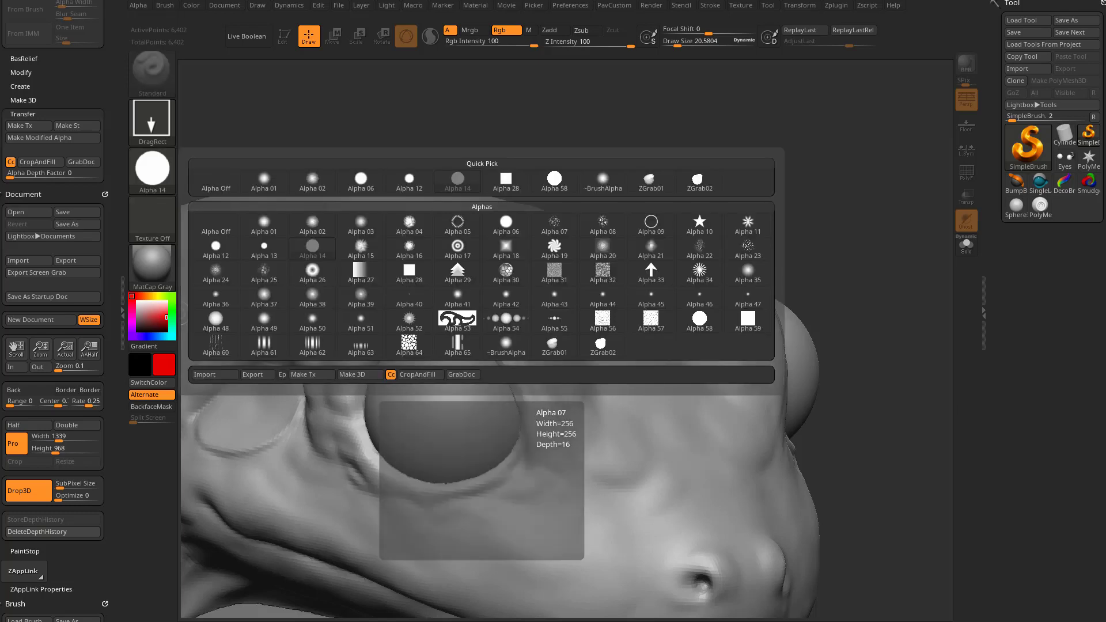
pyautogui.click(554, 179)
pyautogui.moveTo(436, 404)
pyautogui.mouseDown()
pyautogui.moveTo(477, 443)
pyautogui.moveTo(538, 439)
pyautogui.mouseUp()
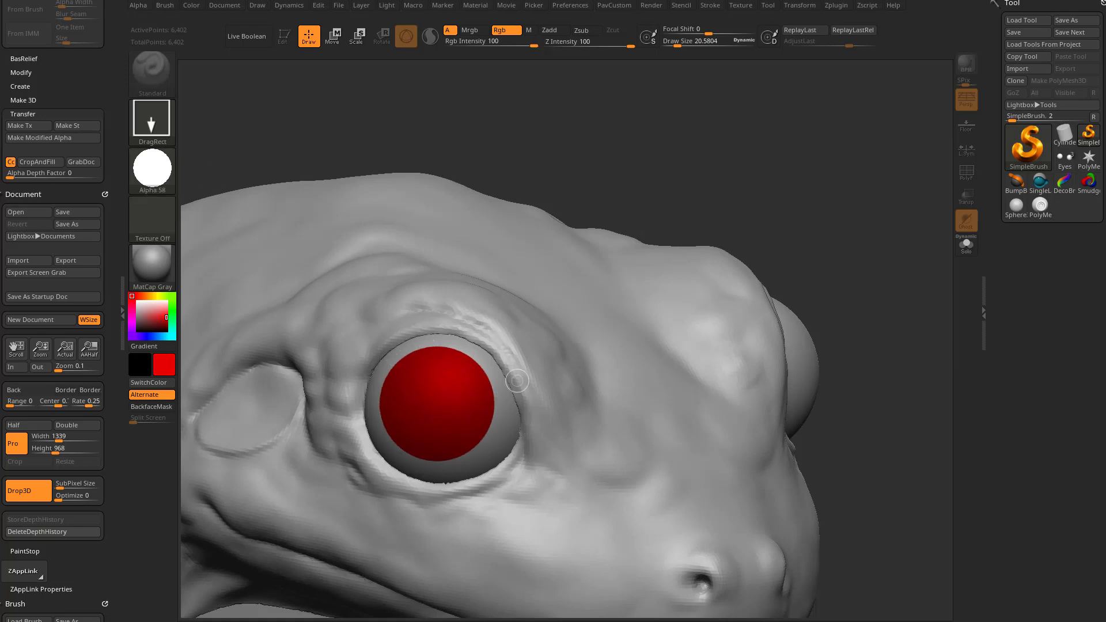
# Step: Centre the red disc on the eye and narrow it into a vertical oval with the gizmo
pyautogui.press('w')
pyautogui.moveTo(479, 351)
pyautogui.mouseDown()
pyautogui.moveTo(494, 337)
pyautogui.moveTo(486, 355)
pyautogui.mouseUp()
pyautogui.press('e')
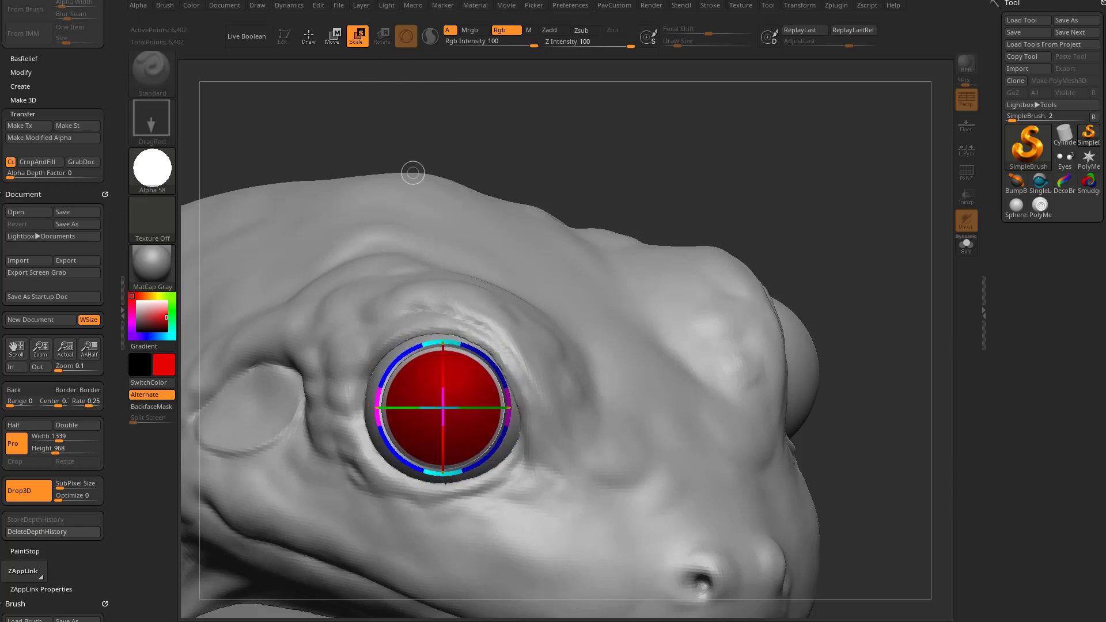
pyautogui.moveTo(443, 344); pyautogui.dragTo(443, 350)
pyautogui.moveTo(508, 408)
pyautogui.mouseDown()
pyautogui.moveTo(487, 408)
pyautogui.moveTo(497, 408)
pyautogui.mouseUp()
pyautogui.press('q')
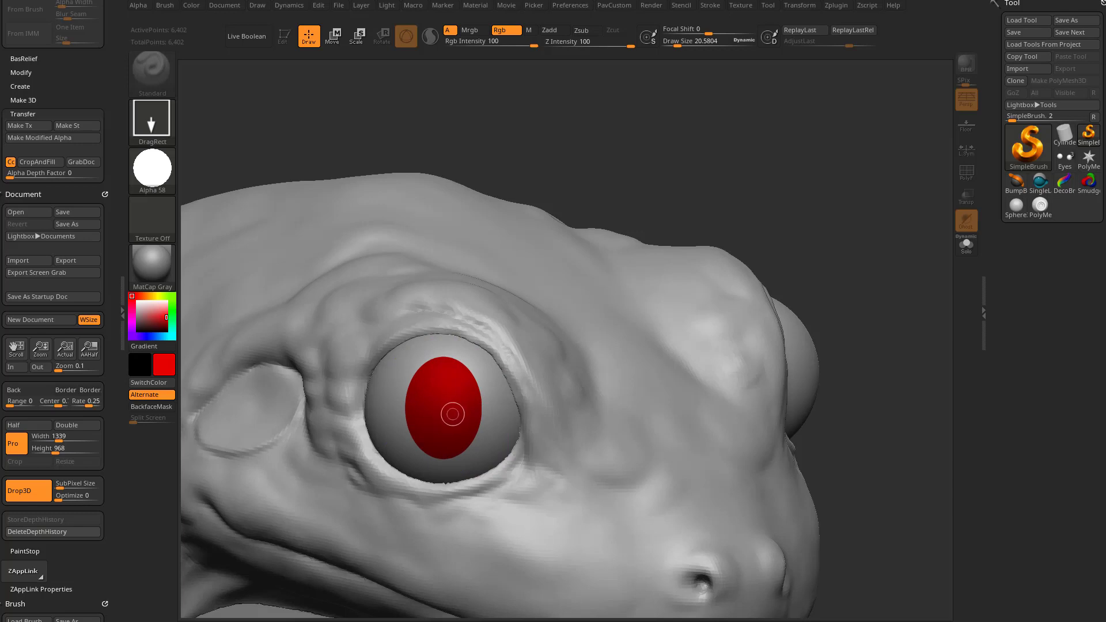
# Step: Change the colour to golden yellow and paint a smaller disc at the centre of the red oval
pyautogui.click(147, 327)
pyautogui.click(152, 296)
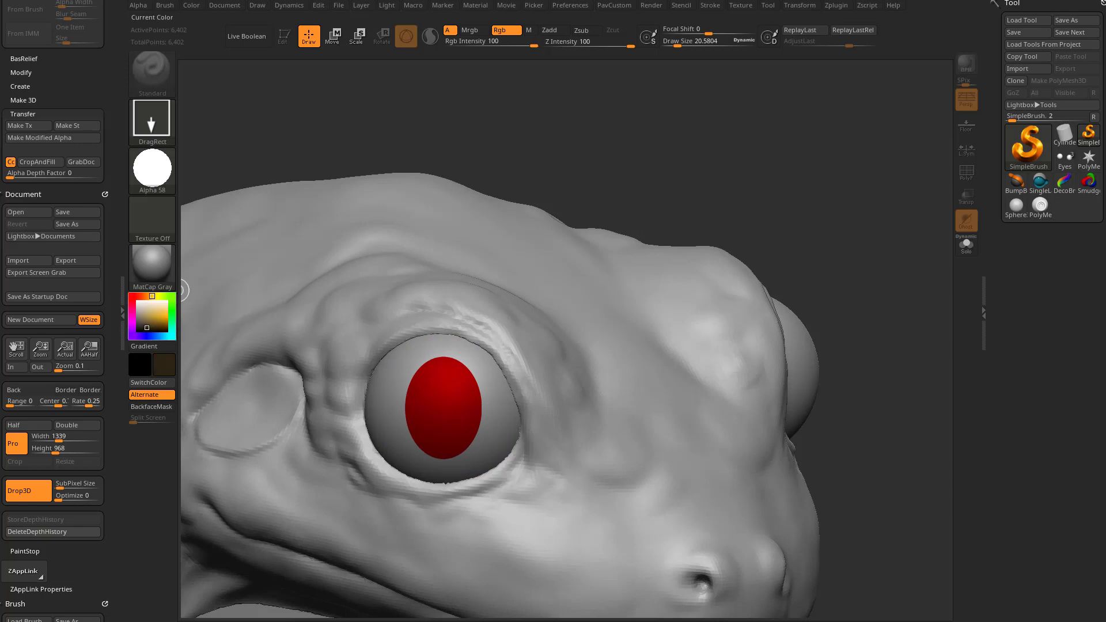
pyautogui.moveTo(155, 323); pyautogui.dragTo(166, 314)
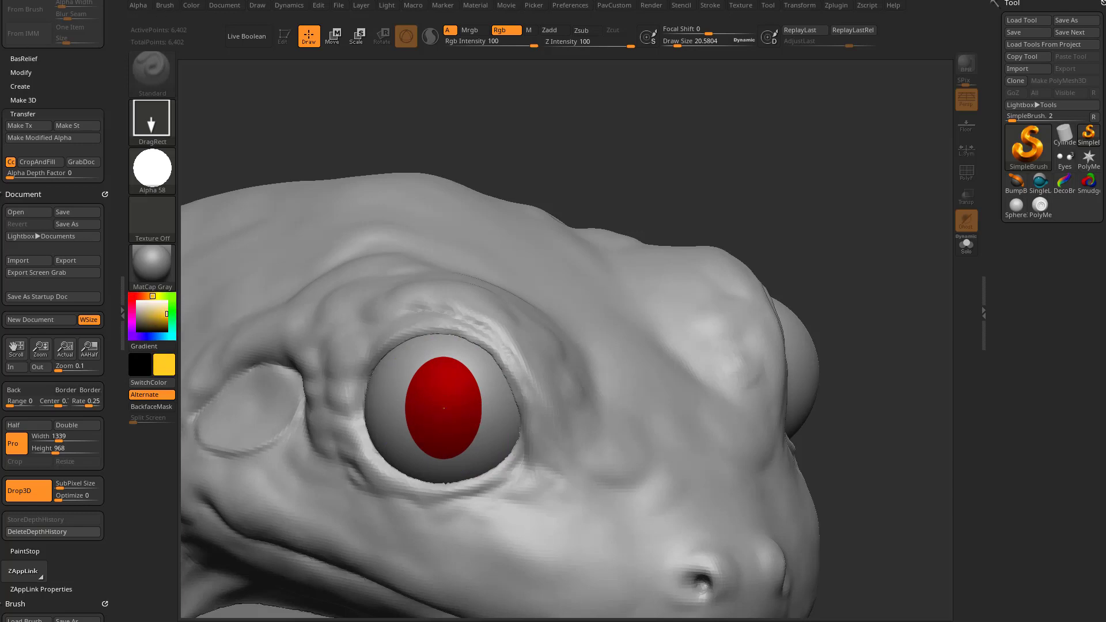
pyautogui.moveTo(444, 407); pyautogui.dragTo(493, 409)
# Step: Add a smaller concentric black pupil inside the yellow disc
pyautogui.press('w')
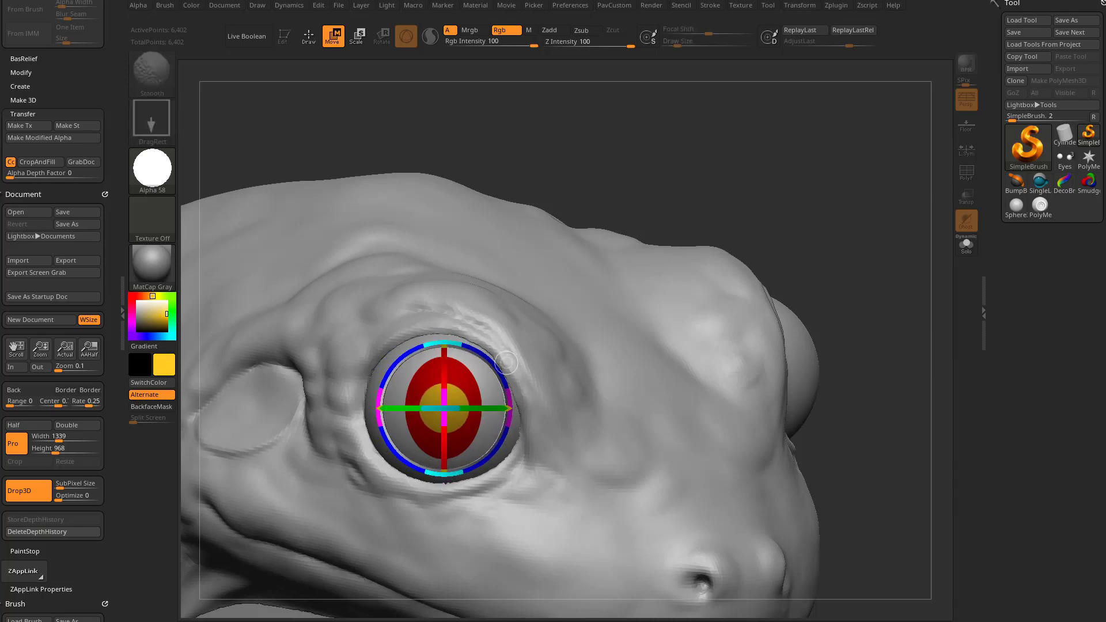
pyautogui.press('e')
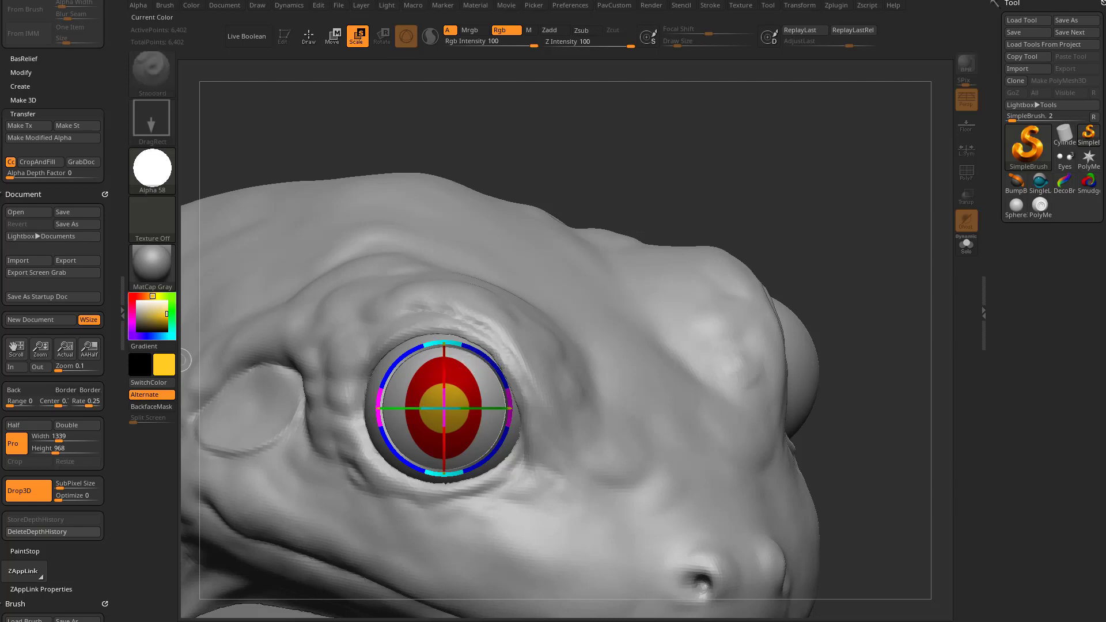
pyautogui.click(137, 330)
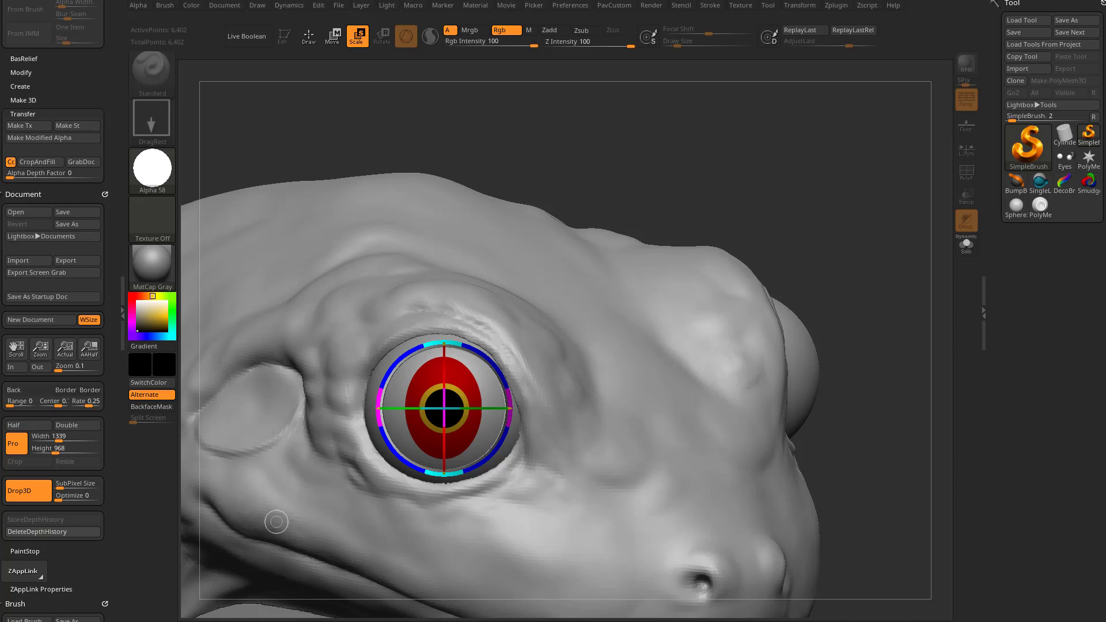
# Step: Try magenta and blue as the pupil colour, and set it back to black
pyautogui.press('w')
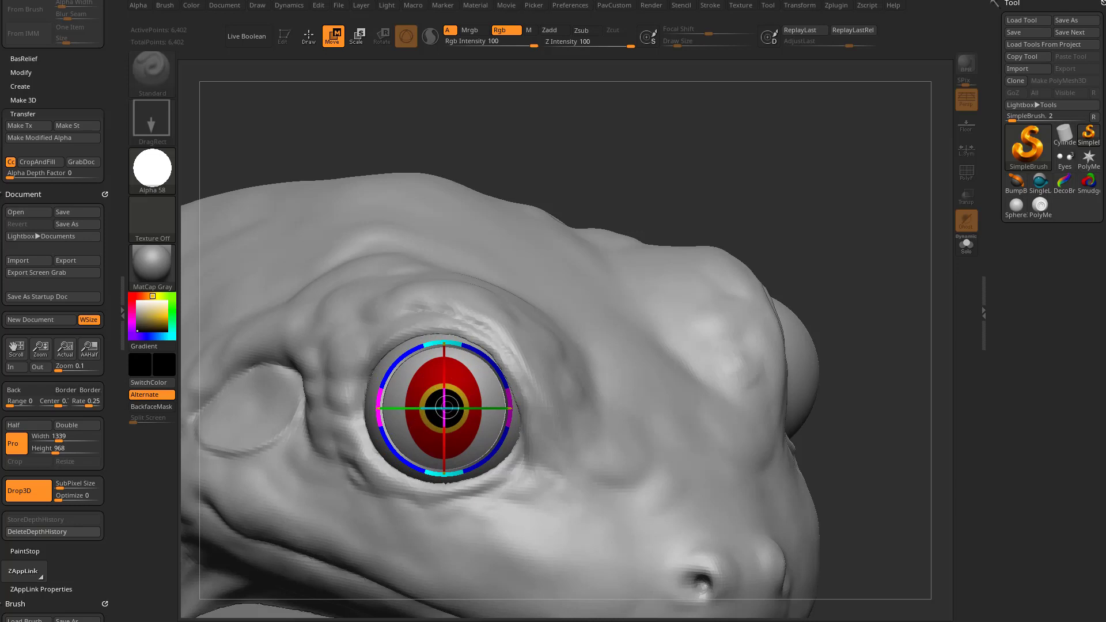
pyautogui.click(132, 324)
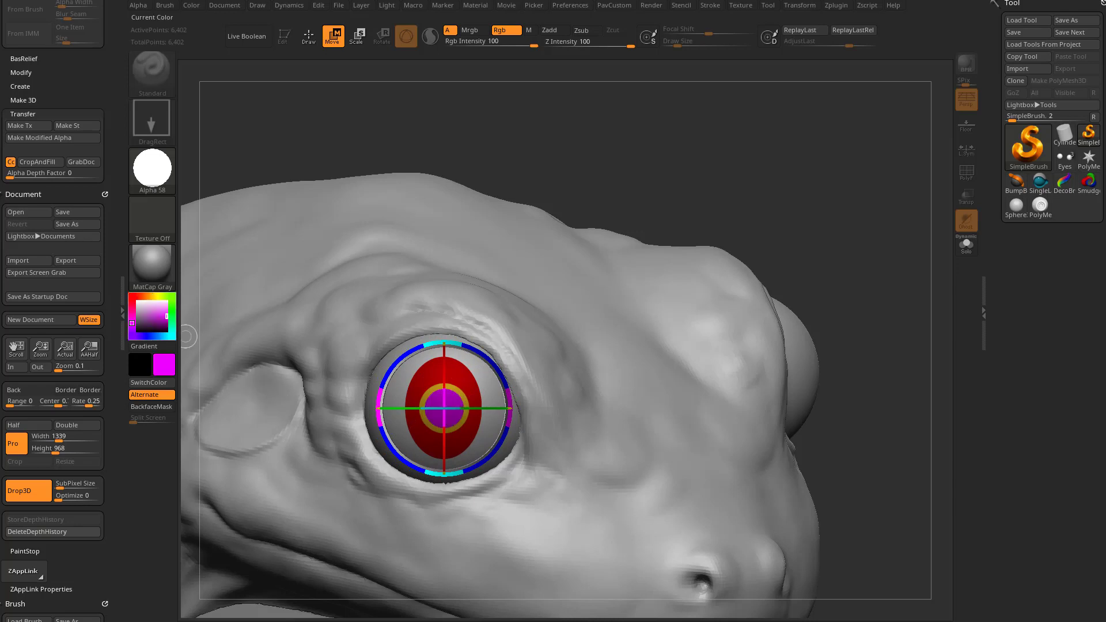
pyautogui.click(167, 324)
pyautogui.click(156, 337)
pyautogui.click(150, 319)
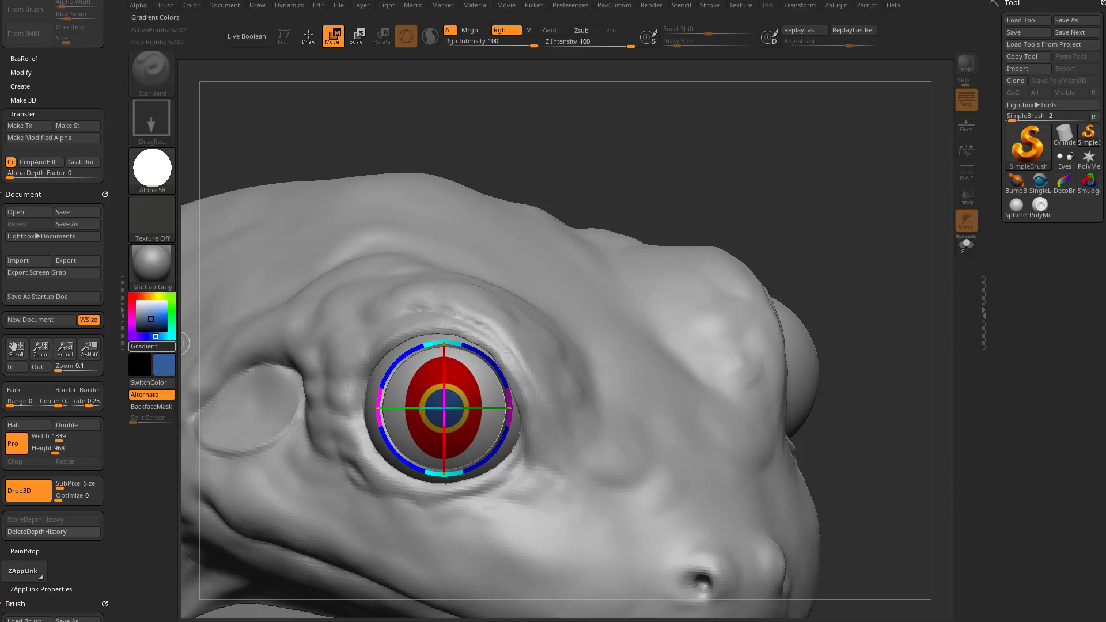
pyautogui.click(137, 331)
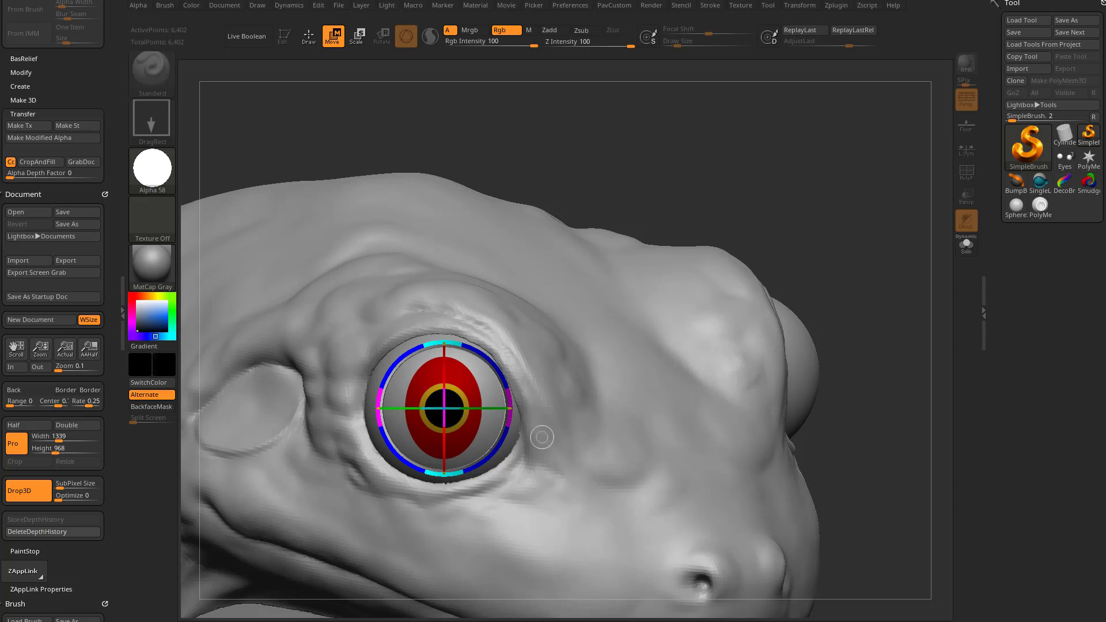
# Step: Project the painted iris and pupil onto the Eyes mesh with Drop3D and display its polyframe close up
pyautogui.press('q')
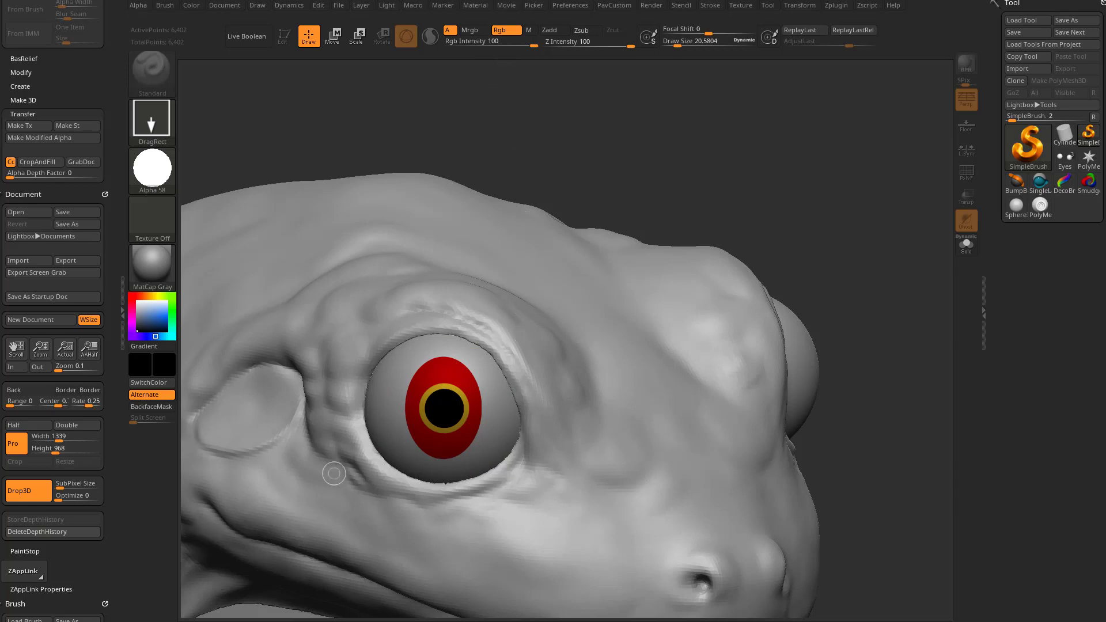
pyautogui.click(28, 490)
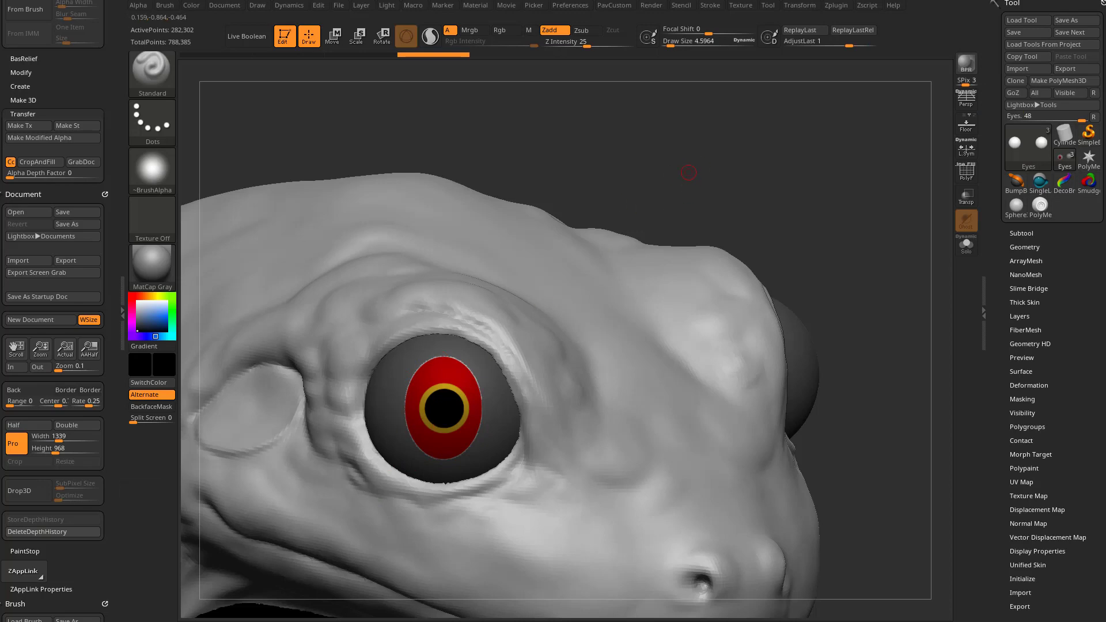
pyautogui.moveTo(645, 230)
pyautogui.mouseDown()
pyautogui.moveTo(773, 207)
pyautogui.moveTo(945, 202)
pyautogui.mouseUp()
pyautogui.click(967, 172)
pyautogui.moveTo(751, 265)
pyautogui.keyDown('alt'); pyautogui.mouseDown()
pyautogui.moveTo(801, 291)
pyautogui.moveTo(878, 232)
pyautogui.mouseUp(); pyautogui.keyUp('alt')
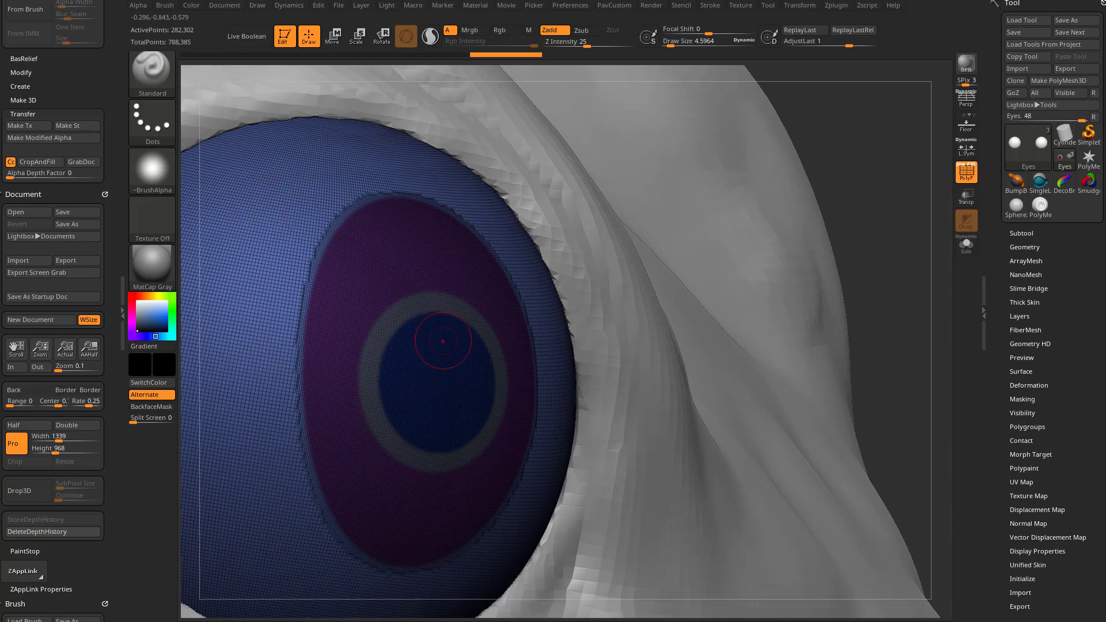
# Step: Hide the polyframe and inspect the painted eye from close up and on the whole frog
pyautogui.click(967, 172)
pyautogui.moveTo(840, 242)
pyautogui.keyDown('alt'); pyautogui.mouseDown()
pyautogui.moveTo(815, 140)
pyautogui.moveTo(877, 104)
pyautogui.moveTo(835, 196)
pyautogui.moveTo(763, 172)
pyautogui.mouseUp(); pyautogui.keyUp('alt')
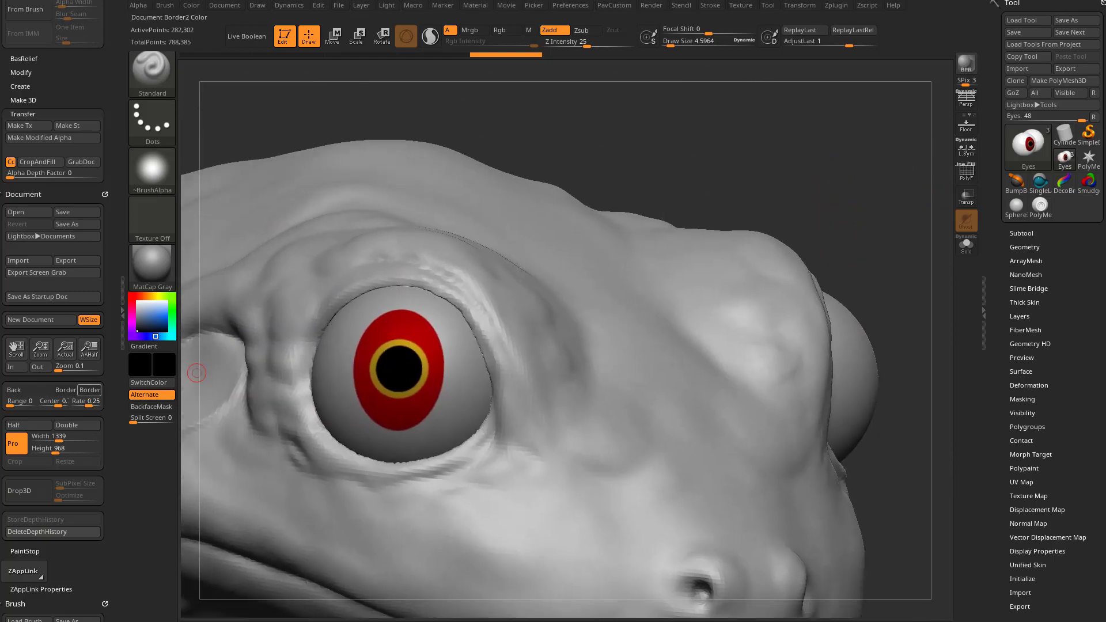
pyautogui.keyDown('alt'); pyautogui.moveTo(346, 115); pyautogui.dragTo(344, 161); pyautogui.keyUp('alt')
pyautogui.moveTo(806, 253)
pyautogui.keyDown('alt'); pyautogui.mouseDown()
pyautogui.moveTo(772, 208)
pyautogui.moveTo(785, 186)
pyautogui.moveTo(767, 198)
pyautogui.mouseUp(); pyautogui.keyUp('alt')
pyautogui.press('s')
pyautogui.moveTo(830, 223)
pyautogui.keyDown('alt'); pyautogui.mouseDown()
pyautogui.moveTo(710, 233)
pyautogui.moveTo(775, 251)
pyautogui.moveTo(715, 274)
pyautogui.moveTo(697, 300)
pyautogui.mouseUp(); pyautogui.keyUp('alt')
pyautogui.press('s')
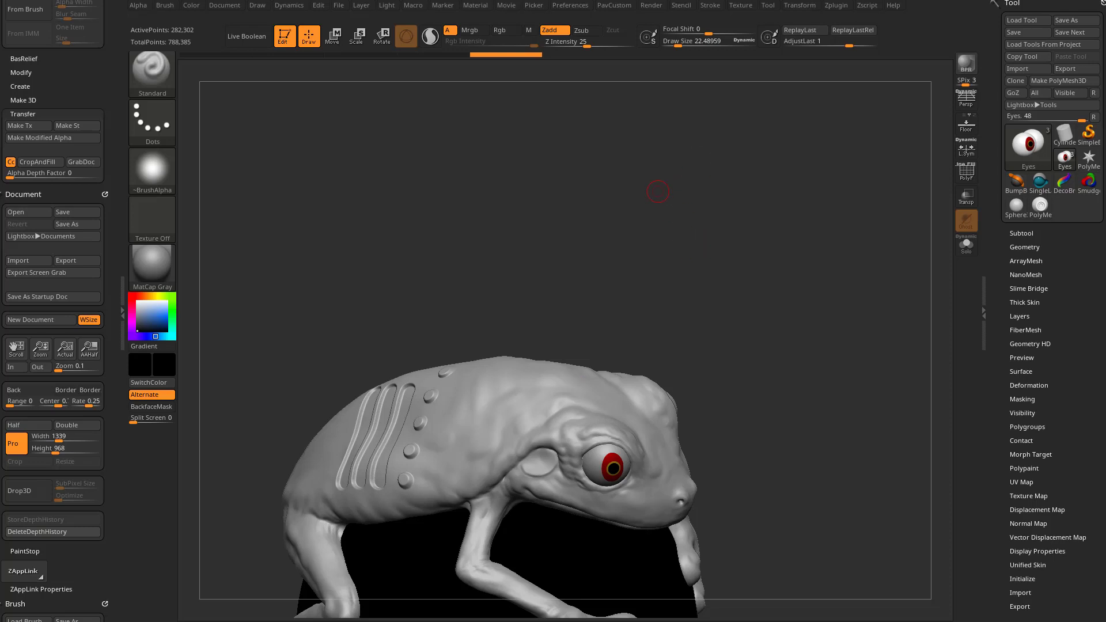
# Step: Open the DemoDrone.ZPR project without saving the frog, and turn off its floor grid and perspective
pyautogui.press(',')
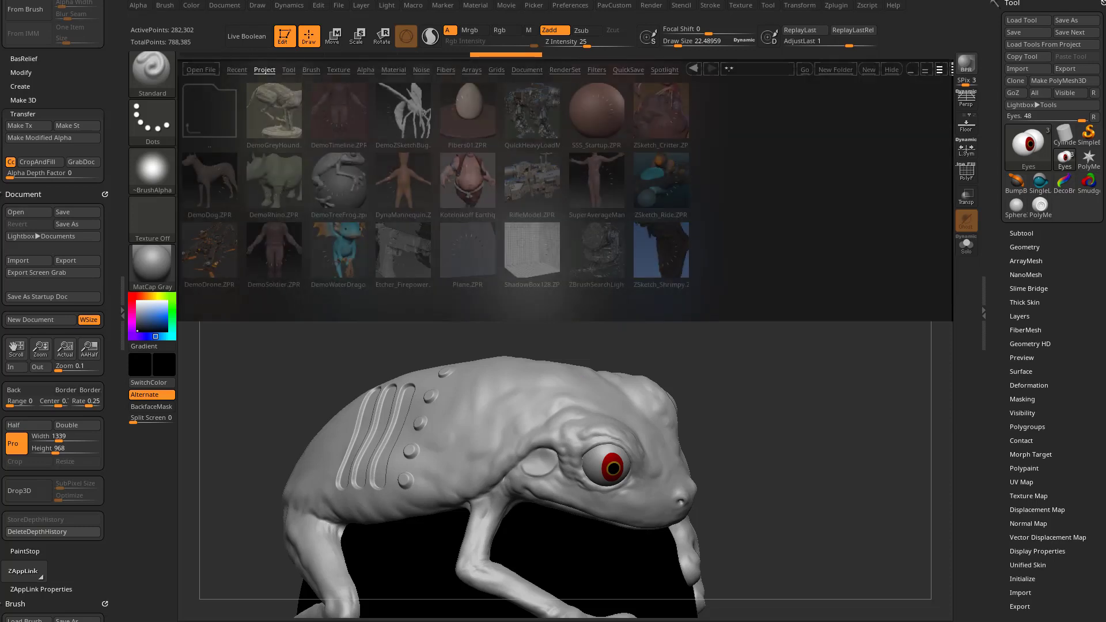
pyautogui.doubleClick(209, 251)
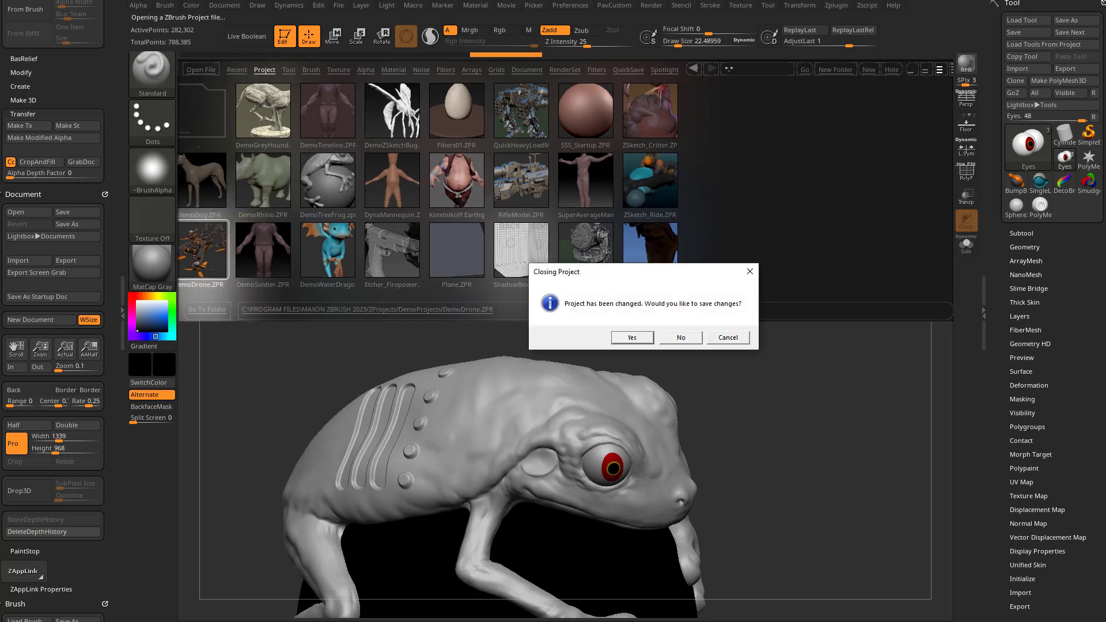
pyautogui.click(682, 337)
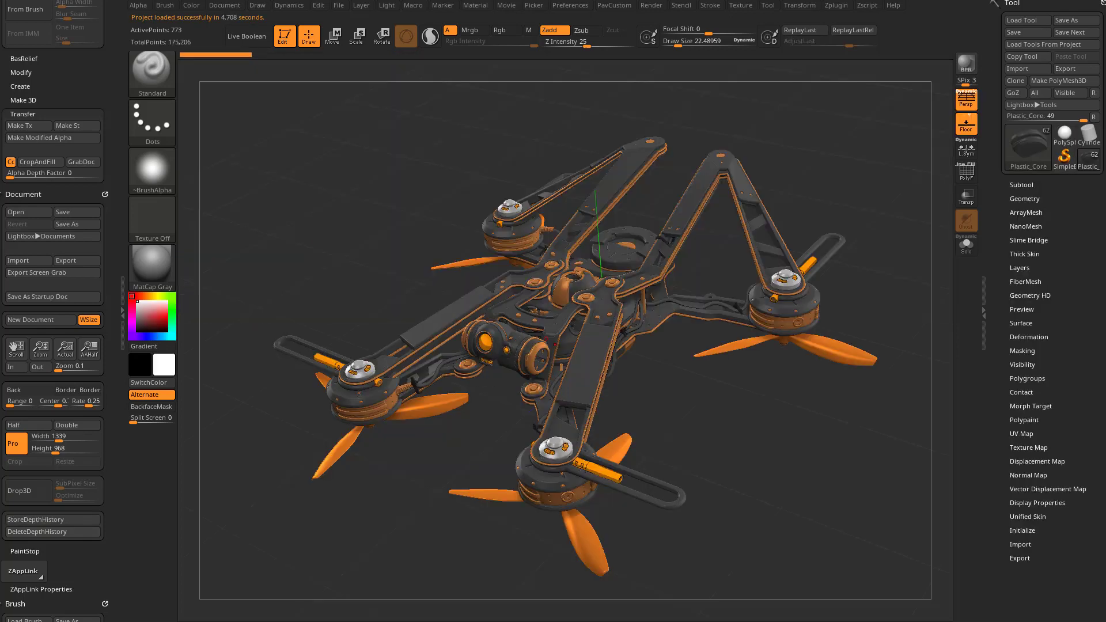
pyautogui.click(966, 123)
pyautogui.click(966, 99)
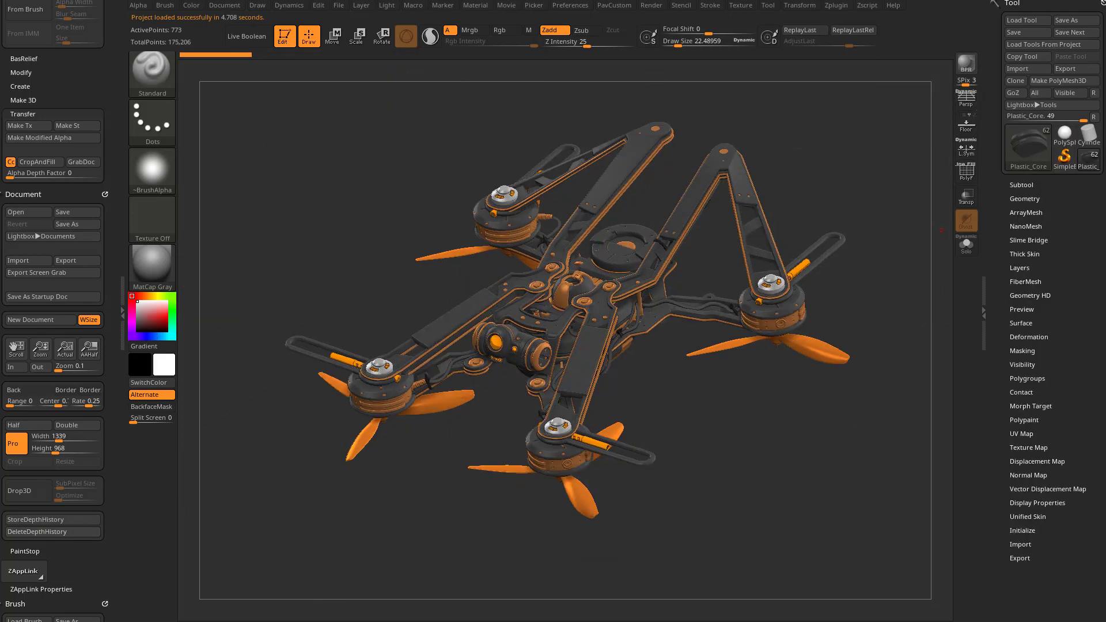
# Step: Switch off the polypaint display for all of the drone's subtools
pyautogui.click(1022, 185)
pyautogui.press('shift')
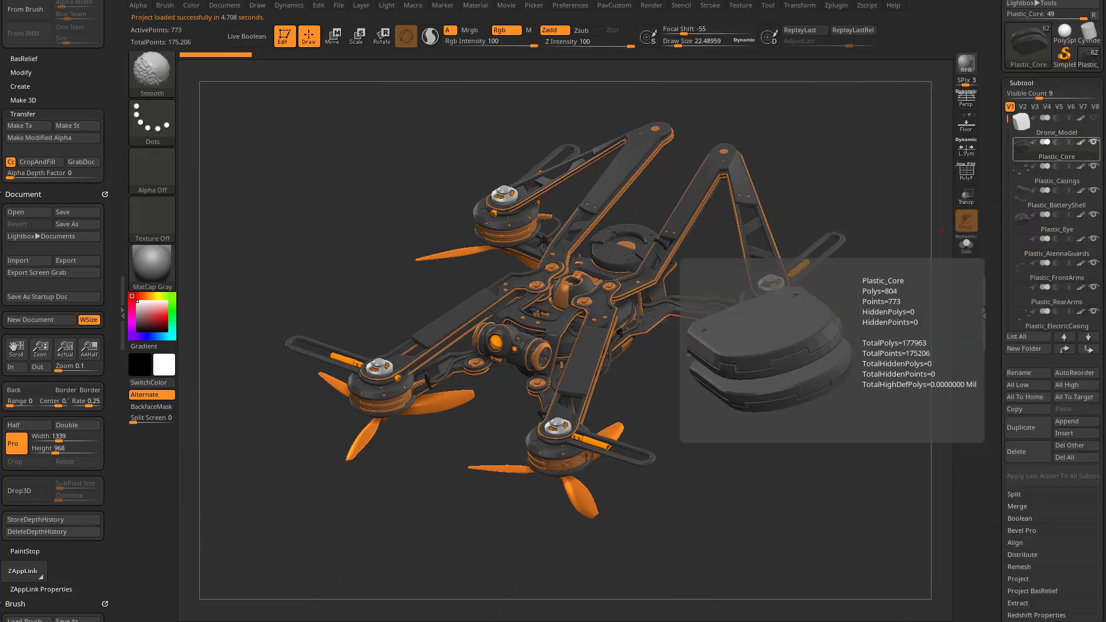
pyautogui.keyDown('shift'); pyautogui.click(1081, 141); pyautogui.keyUp('shift')
pyautogui.moveTo(886, 161)
pyautogui.keyDown('alt'); pyautogui.mouseDown()
pyautogui.moveTo(789, 206)
pyautogui.moveTo(875, 346)
pyautogui.moveTo(835, 254)
pyautogui.moveTo(770, 346)
pyautogui.moveTo(767, 380)
pyautogui.moveTo(767, 332)
pyautogui.moveTo(661, 330)
pyautogui.mouseUp(); pyautogui.keyUp('alt')
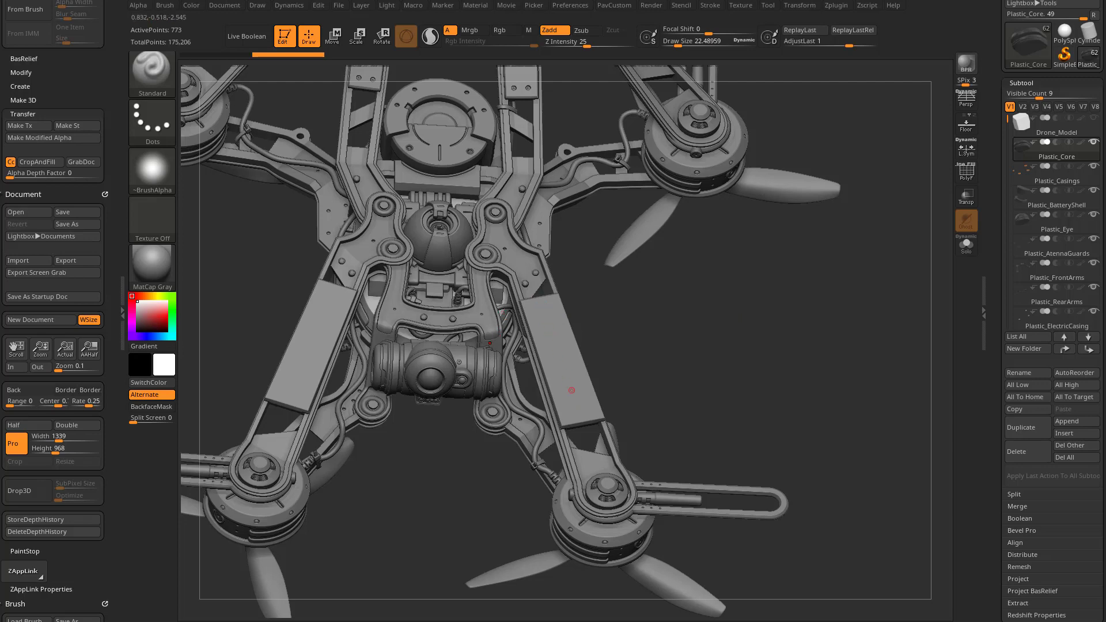
# Step: Make the flat fin on the drone's front arm the active subtool and view it briefly in Solo
pyautogui.keyDown('alt'); pyautogui.moveTo(595, 393); pyautogui.dragTo(677, 332); pyautogui.keyUp('alt')
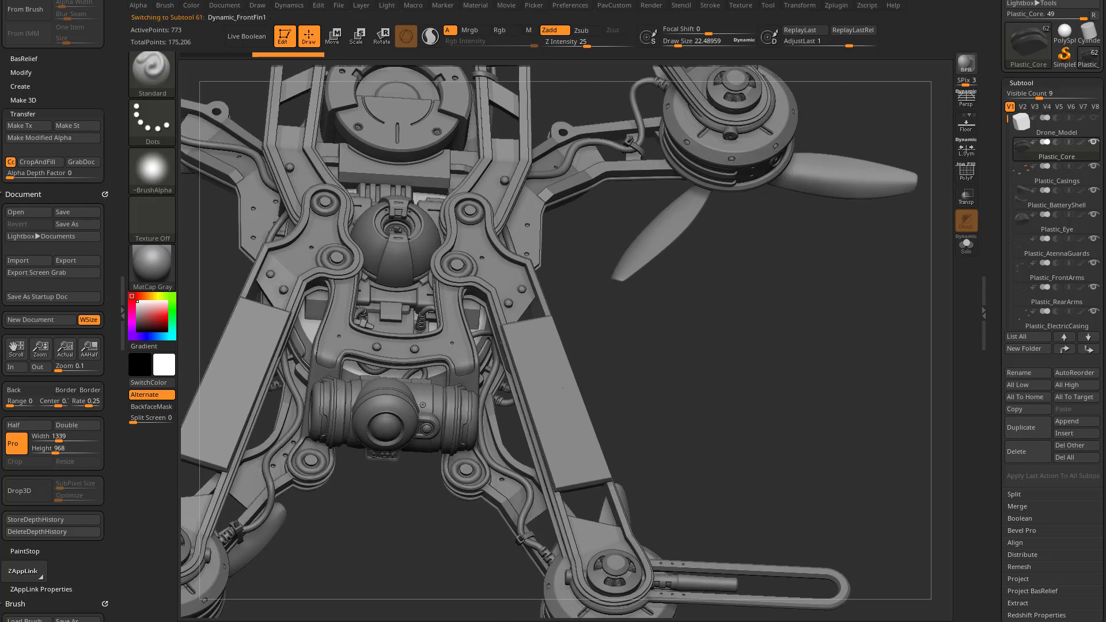
pyautogui.keyDown('alt'); pyautogui.click(555, 382); pyautogui.keyUp('alt')
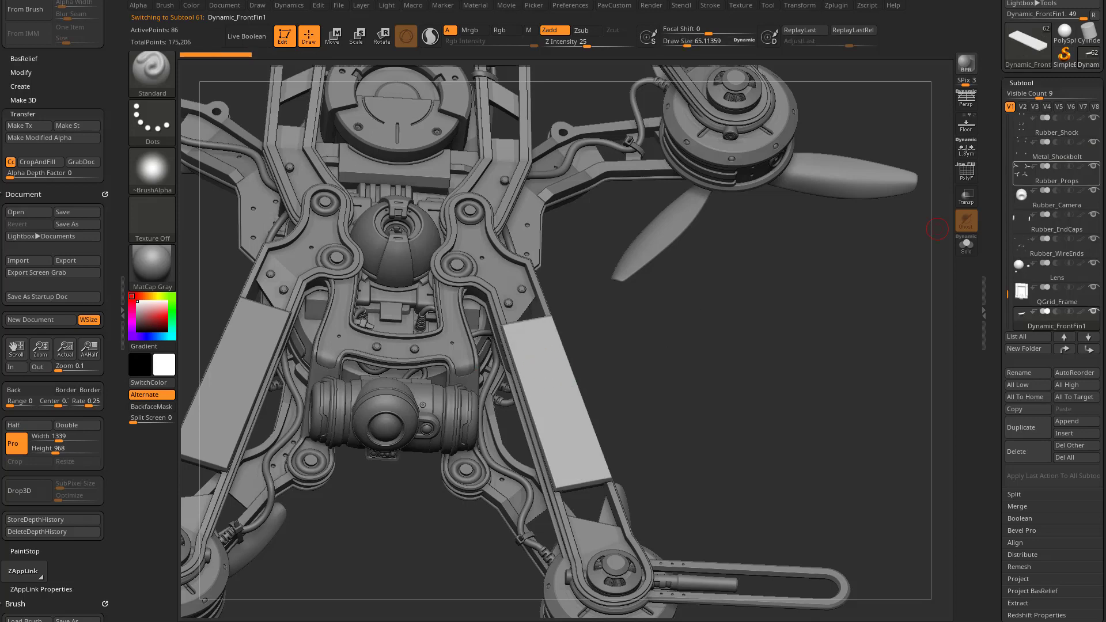
pyautogui.click(966, 244)
pyautogui.moveTo(855, 325)
pyautogui.mouseDown()
pyautogui.moveTo(645, 326)
pyautogui.moveTo(870, 314)
pyautogui.mouseUp()
pyautogui.click(967, 245)
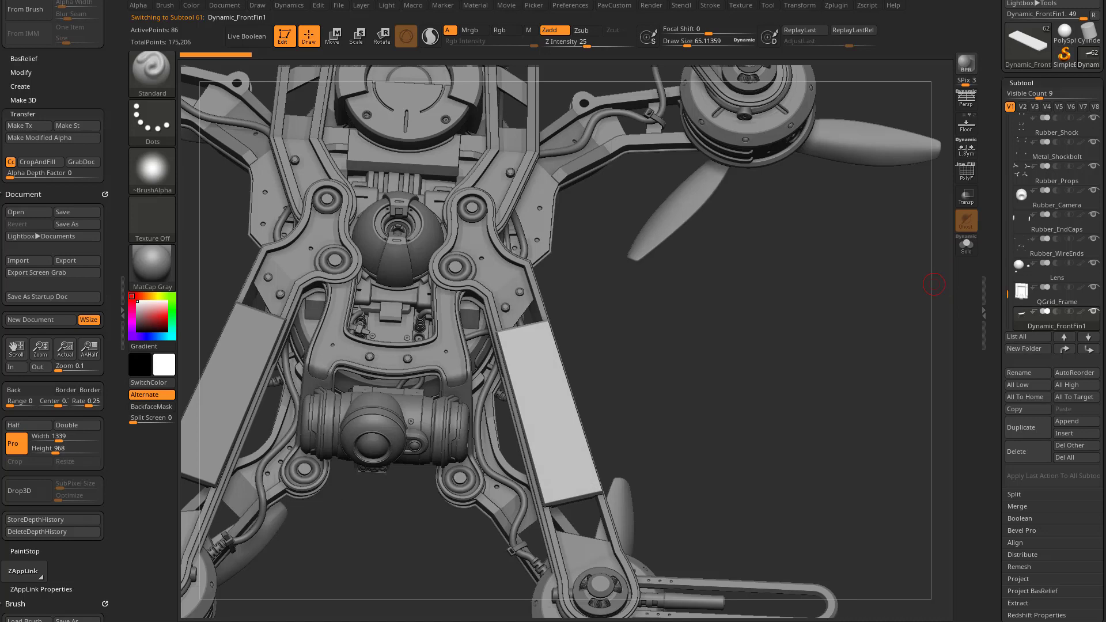
# Step: Show the fin's Dynamic Subdiv settings and compare its edges with dynamic subdivision off and on
pyautogui.moveTo(998, 519); pyautogui.dragTo(998, 177)
pyautogui.keyDown('shift'); pyautogui.click(1025, 293); pyautogui.keyUp('shift')
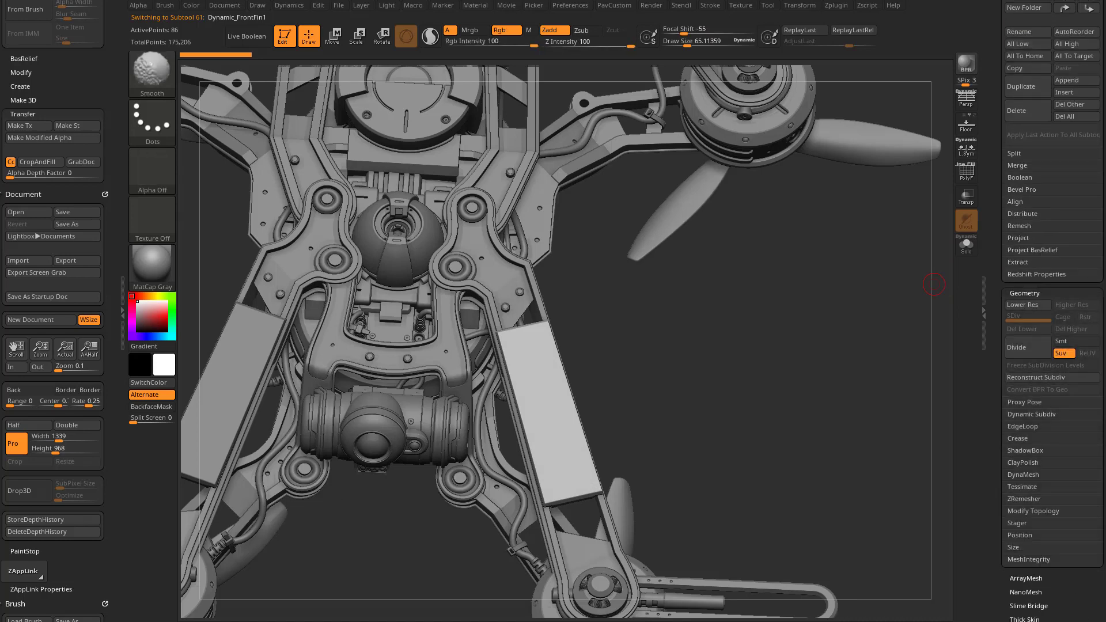
pyautogui.click(1032, 414)
pyautogui.keyDown('alt'); pyautogui.moveTo(934, 284); pyautogui.dragTo(807, 409); pyautogui.keyUp('alt')
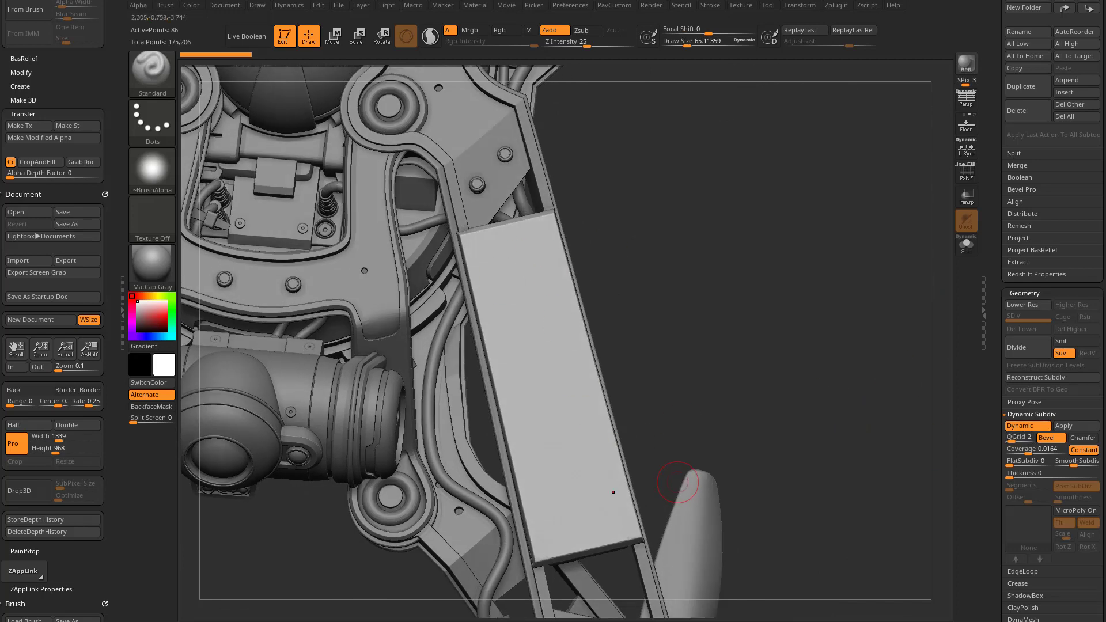
pyautogui.hotkey('shift', 'd')
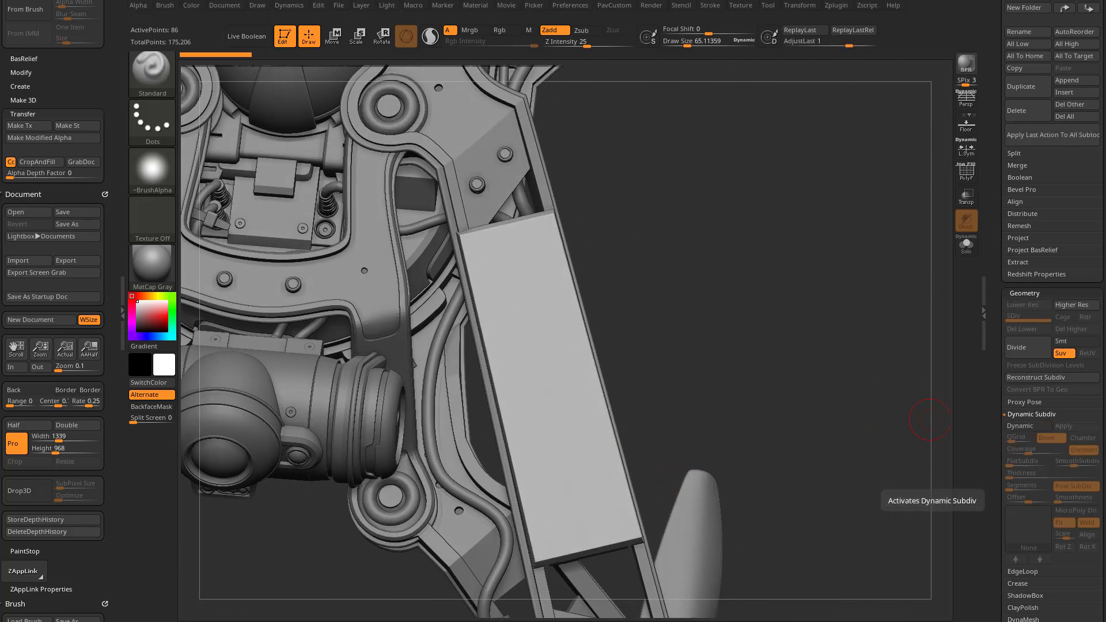
pyautogui.hotkey('shift', 'f')
pyautogui.moveTo(930, 419); pyautogui.dragTo(918, 322)
pyautogui.hotkey('shift', 'd')
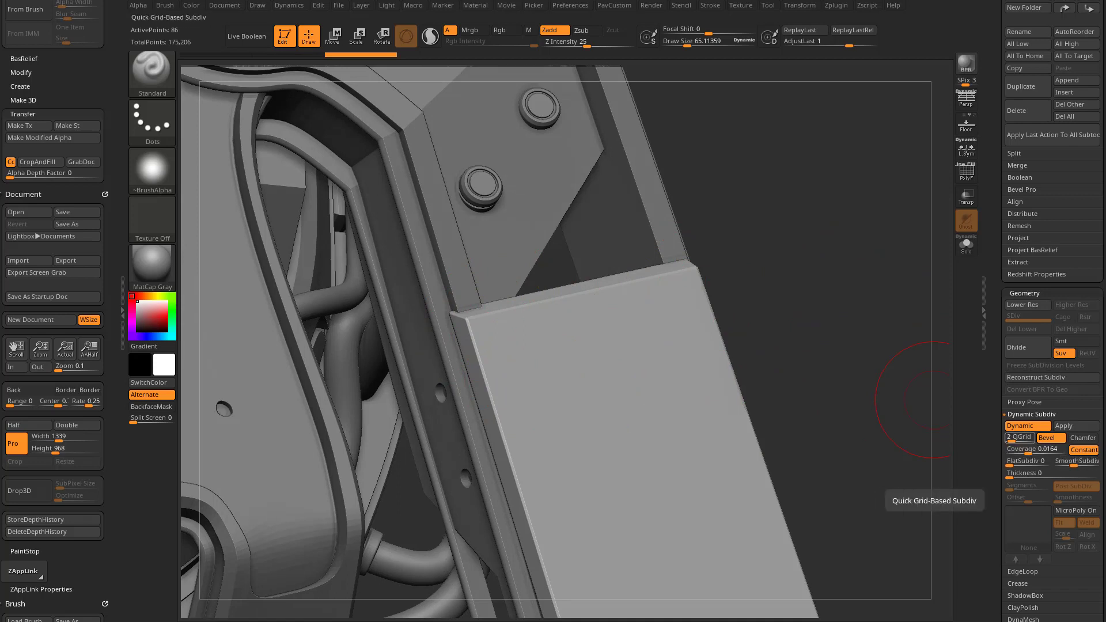
# Step: Set QGrid to 3 and SmoothSubdiv to 3, and apply the dynamic subdivision to the fin's mesh
pyautogui.moveTo(1012, 440); pyautogui.dragTo(1020, 440)
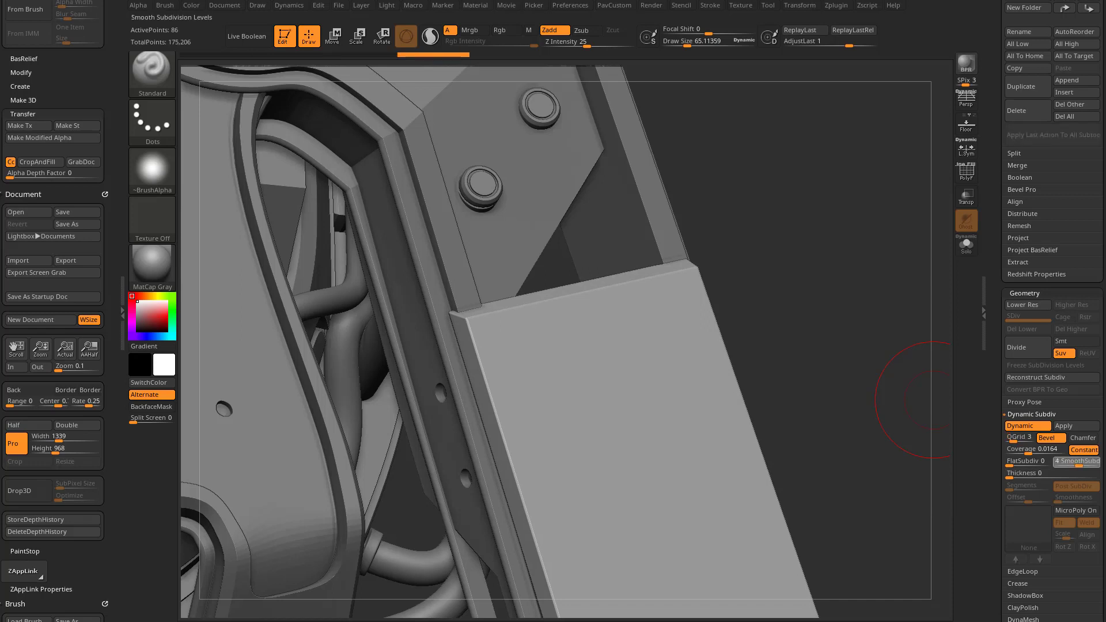
pyautogui.moveTo(1069, 462); pyautogui.dragTo(1074, 463)
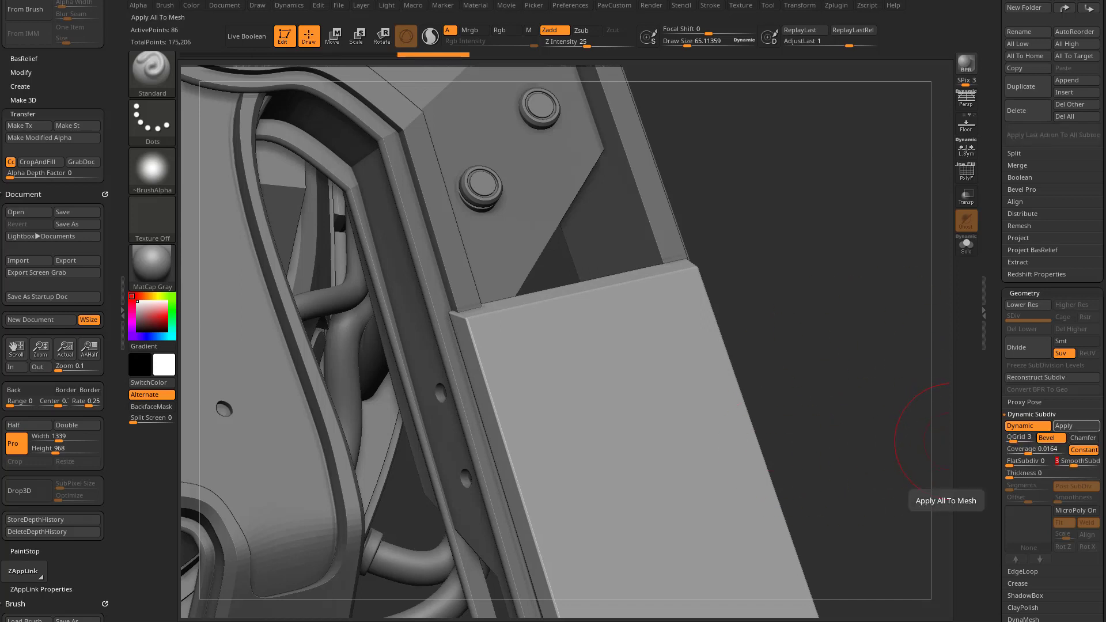
pyautogui.click(1063, 426)
# Step: Display the polyframe and step through the fin's subdivision levels from 1 to 4
pyautogui.click(1011, 318)
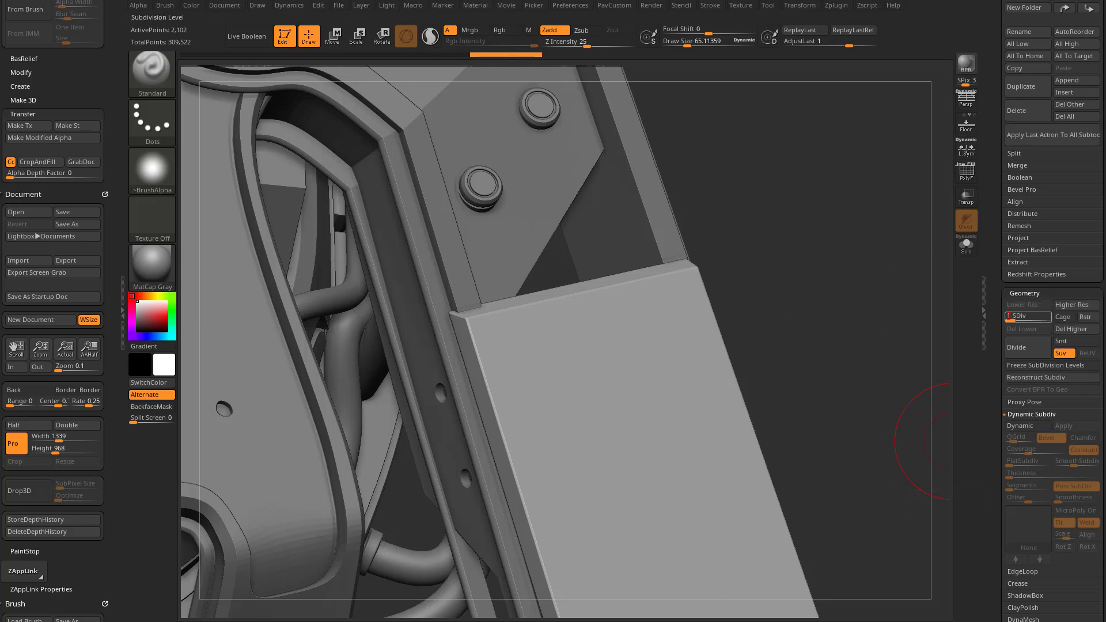
pyautogui.click(966, 172)
pyautogui.click(1019, 319)
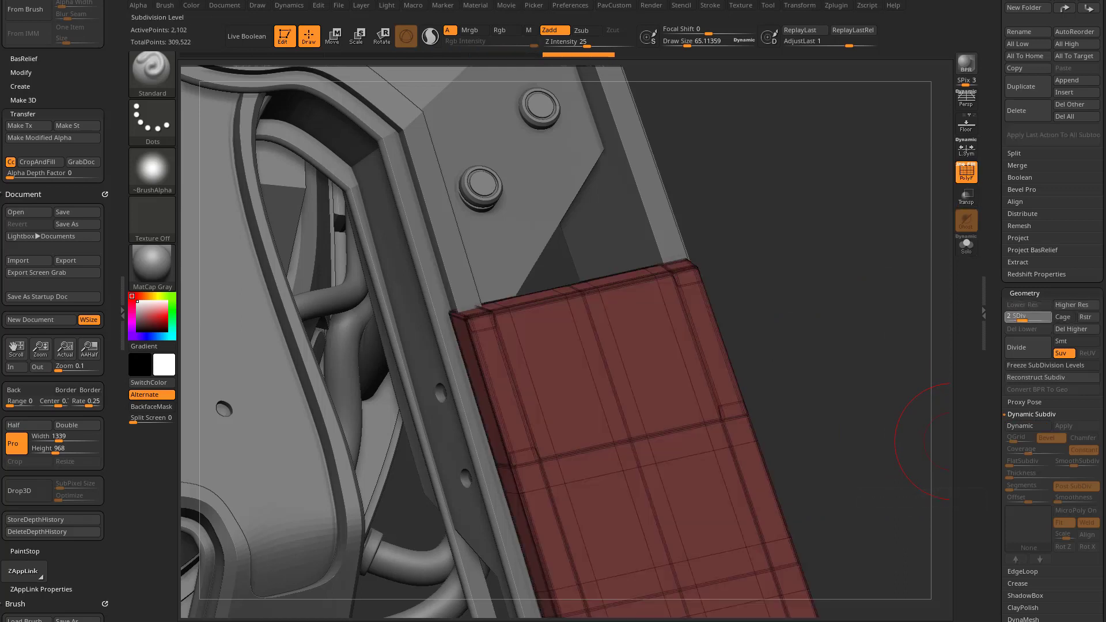
pyautogui.click(1035, 319)
pyautogui.click(1047, 318)
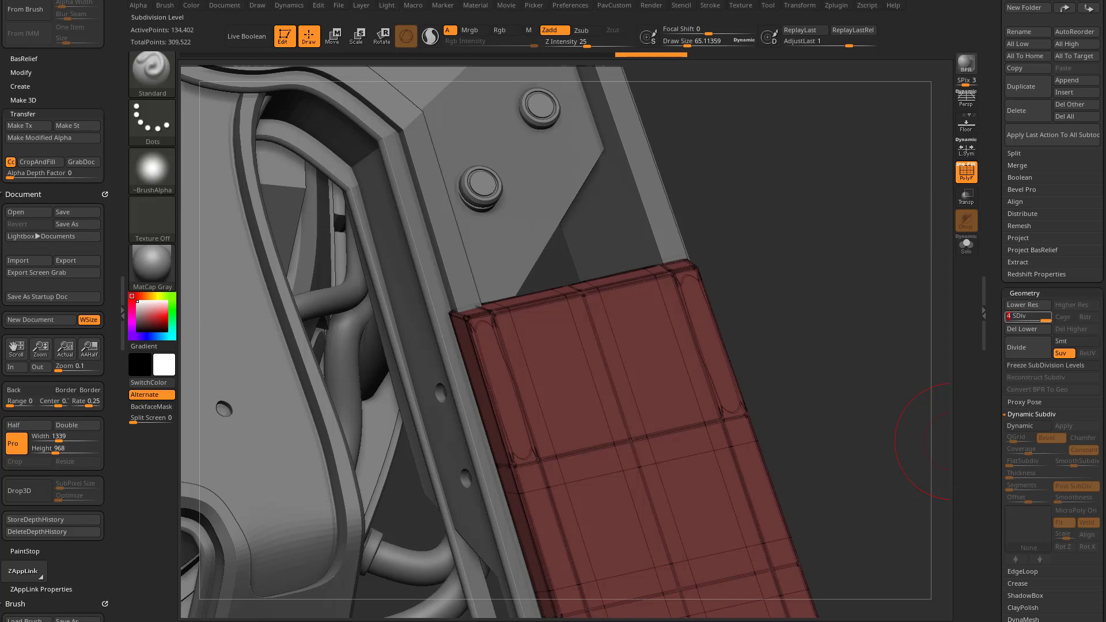
pyautogui.click(1011, 318)
pyautogui.press('d')
pyautogui.press('d')
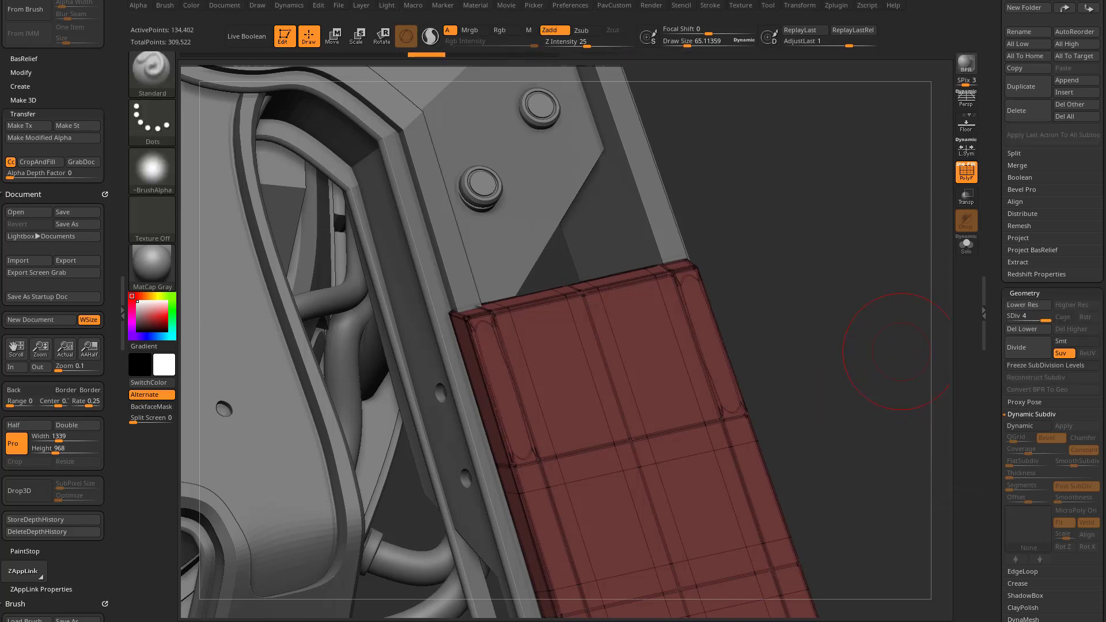
# Step: Revert the fin to its base mesh without the applied subdivision levels
pyautogui.click(1020, 426)
pyautogui.click(1020, 426)
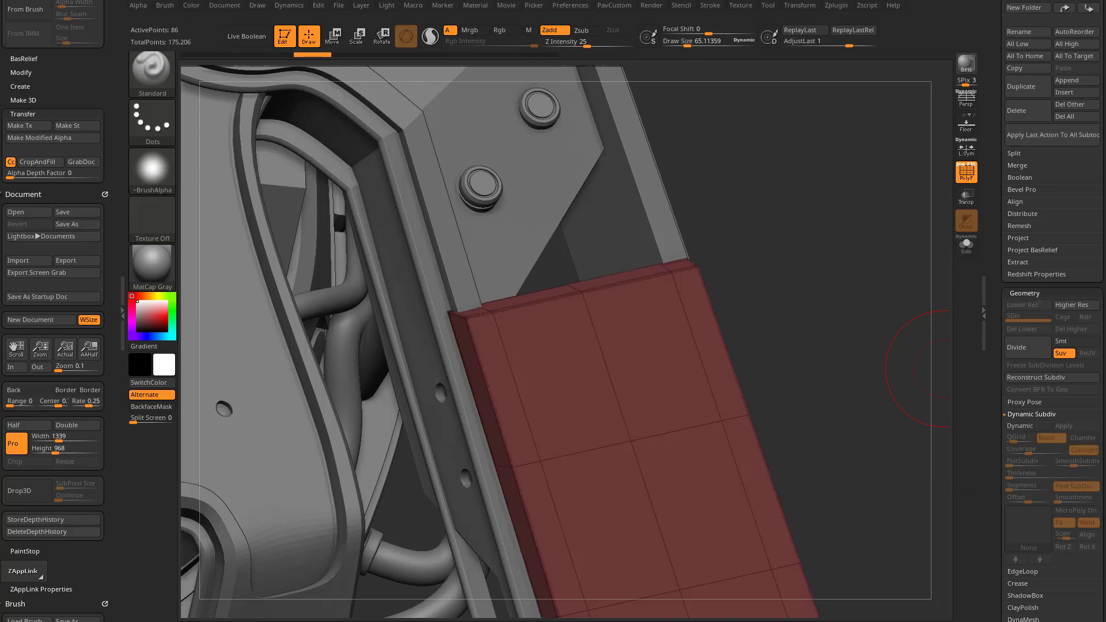
pyautogui.keyDown('ctrl'); pyautogui.moveTo(848, 315); pyautogui.dragTo(833, 230, button='right'); pyautogui.keyUp('ctrl')
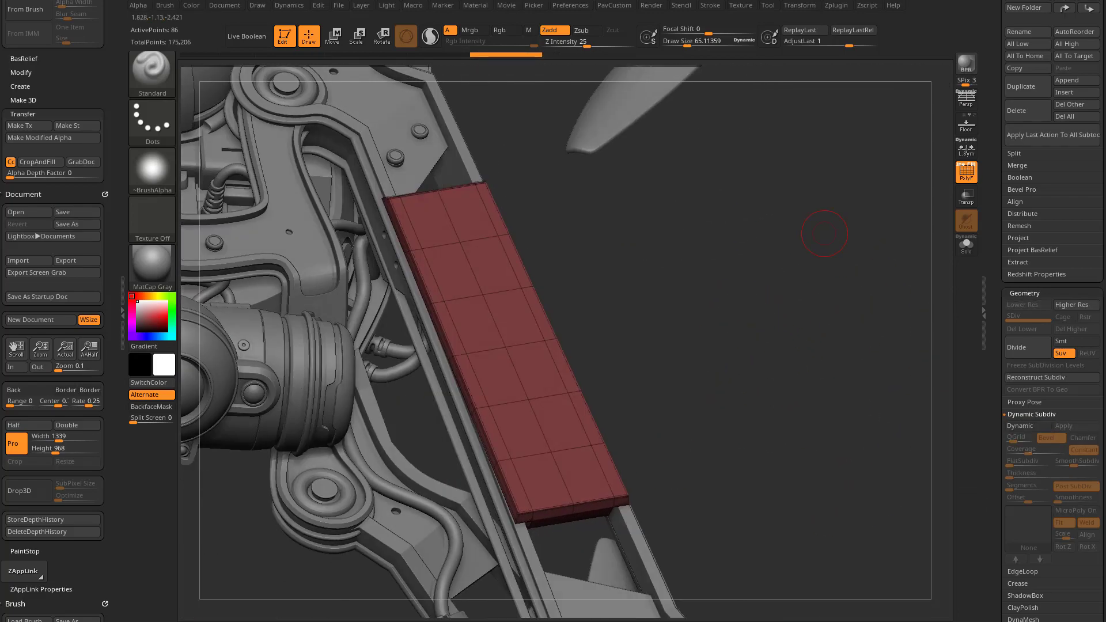
# Step: Reduce the brush draw size to about 46
pyautogui.keyDown('alt'); pyautogui.moveTo(717, 284); pyautogui.dragTo(749, 325, button='right'); pyautogui.keyUp('alt')
pyautogui.press('s')
pyautogui.moveTo(699, 294); pyautogui.dragTo(695, 294)
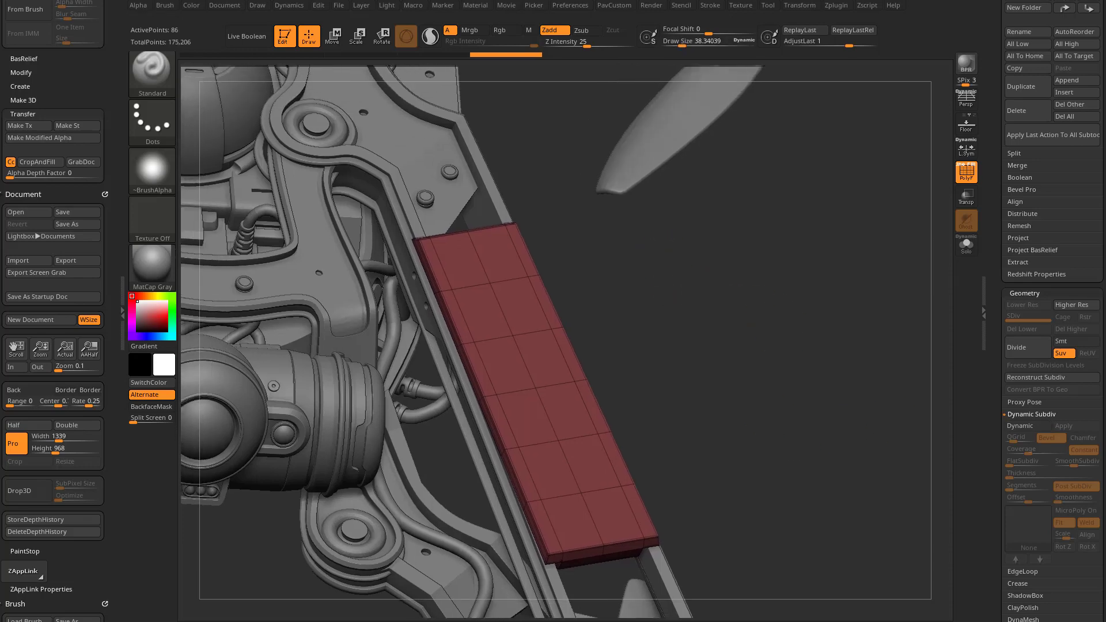
pyautogui.moveTo(694, 293); pyautogui.dragTo(760, 348, button='right')
pyautogui.press('s')
pyautogui.moveTo(760, 348); pyautogui.dragTo(762, 340)
pyautogui.press('s')
pyautogui.moveTo(763, 341); pyautogui.dragTo(759, 368, button='right')
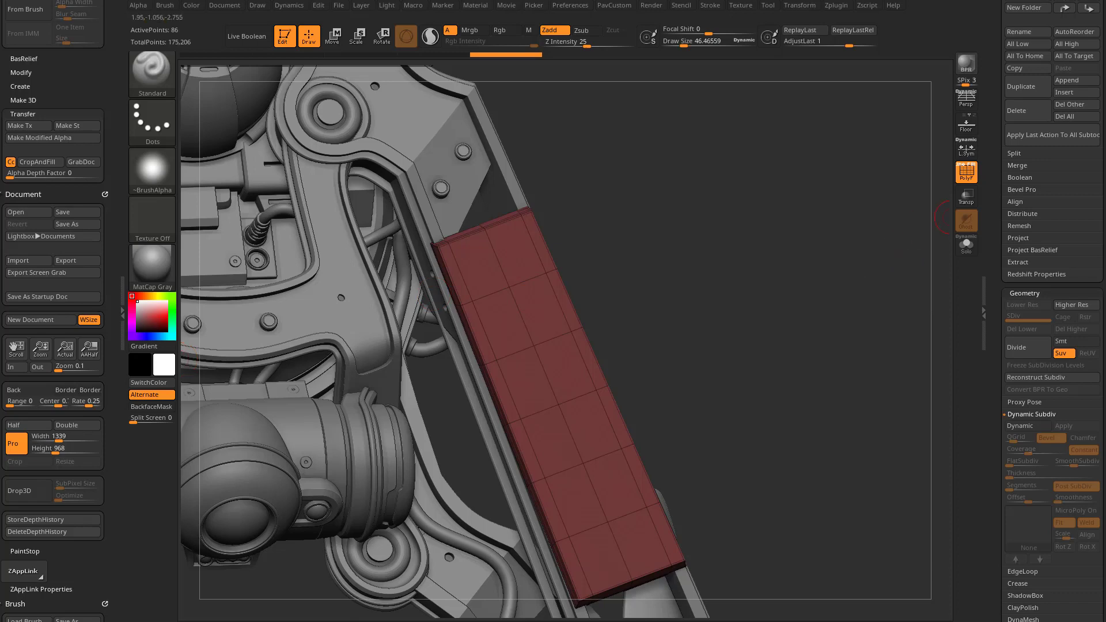
# Step: Turn on Dynamic Subdiv for the fin, apply it to the mesh and hide the polyframe
pyautogui.click(1029, 426)
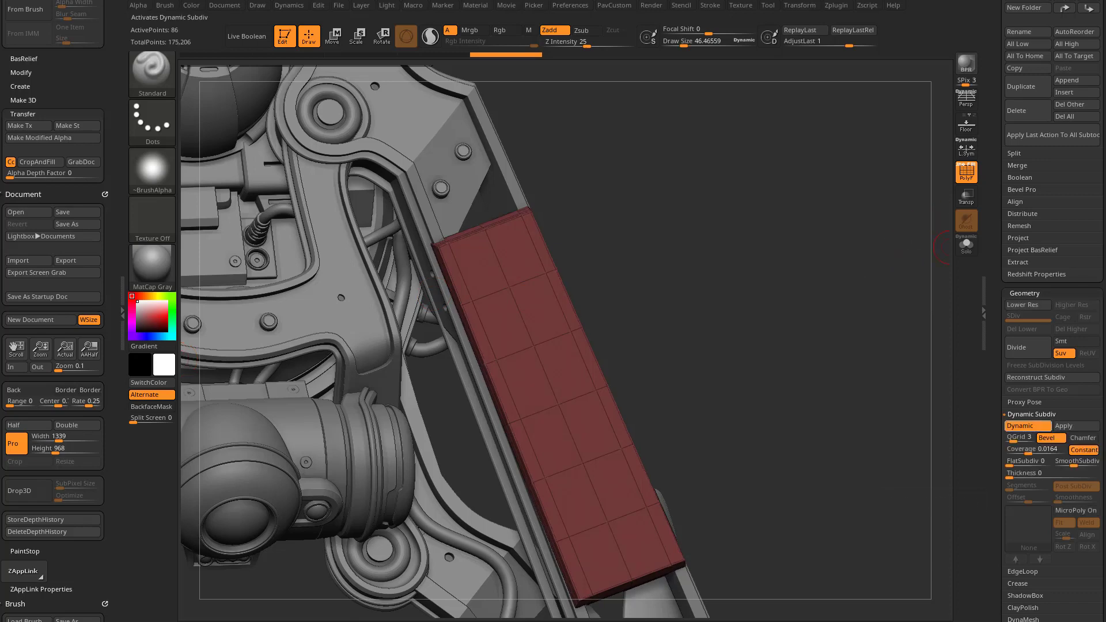
pyautogui.click(1064, 425)
pyautogui.moveTo(824, 345)
pyautogui.mouseDown()
pyautogui.moveTo(839, 324)
pyautogui.moveTo(837, 332)
pyautogui.mouseUp()
pyautogui.keyDown('alt'); pyautogui.moveTo(645, 223); pyautogui.dragTo(600, 253); pyautogui.keyUp('alt')
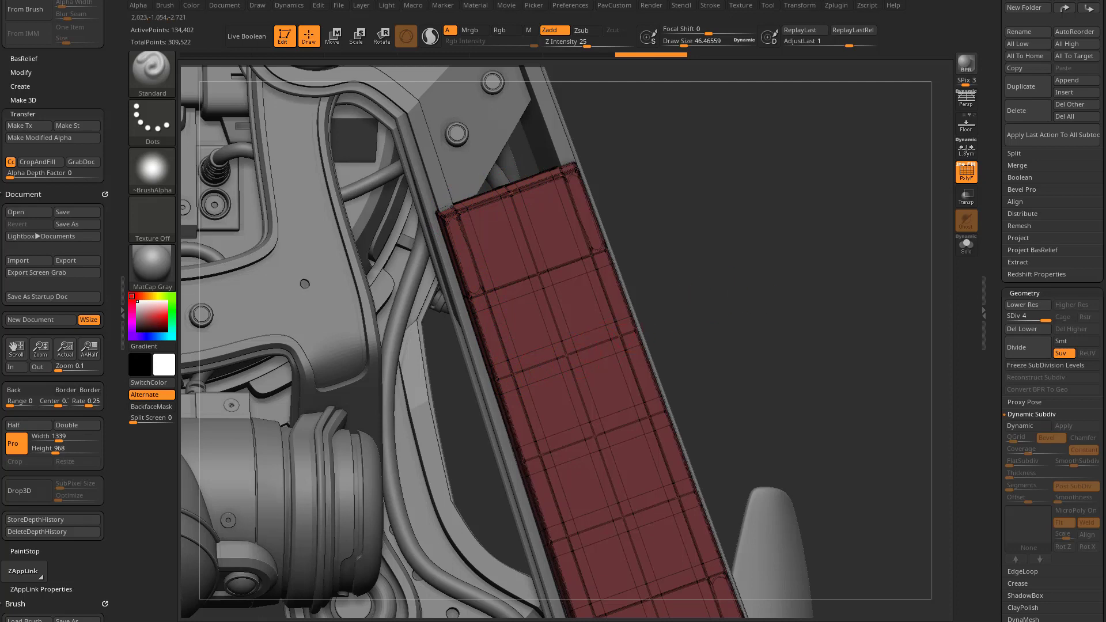
pyautogui.keyDown('alt'); pyautogui.moveTo(827, 183); pyautogui.dragTo(787, 196); pyautogui.keyUp('alt')
pyautogui.hotkey('shift', 'f')
pyautogui.moveTo(766, 273); pyautogui.dragTo(631, 257)
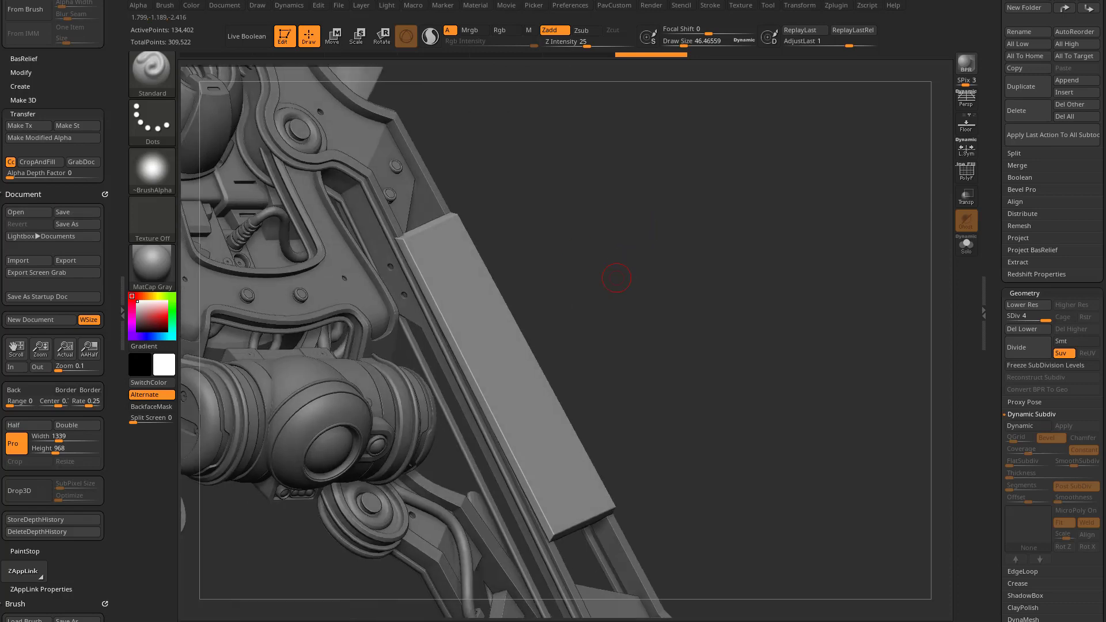
# Step: Place the Move gizmo on the middle of the fin's upper face and return to Draw mode
pyautogui.press('w')
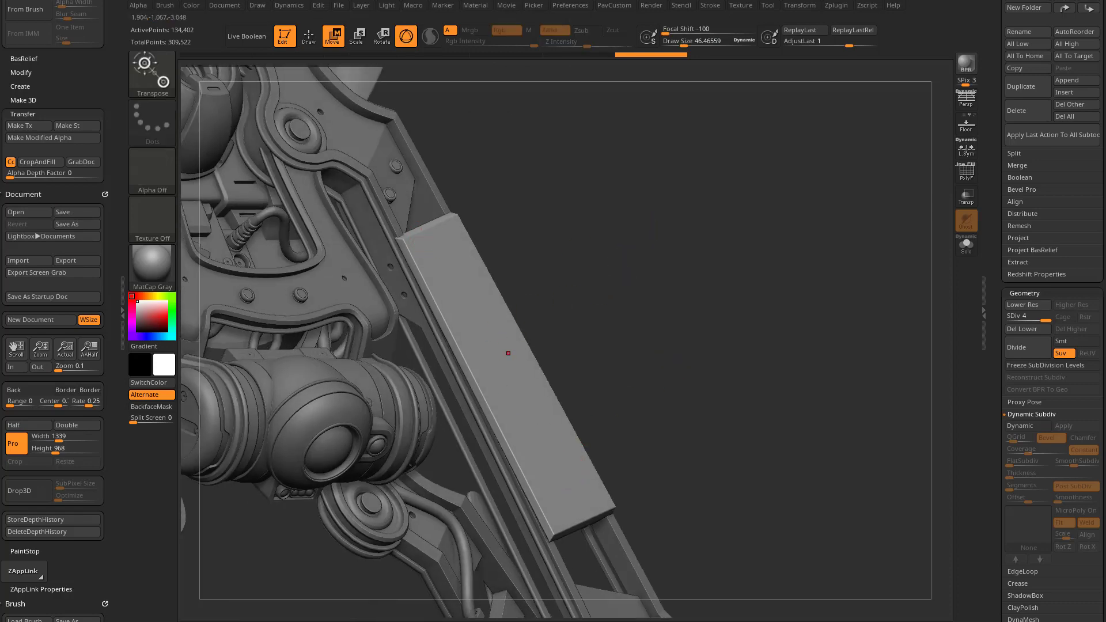
pyautogui.keyDown('alt'); pyautogui.click(505, 355); pyautogui.keyUp('alt')
pyautogui.moveTo(663, 322); pyautogui.dragTo(617, 340)
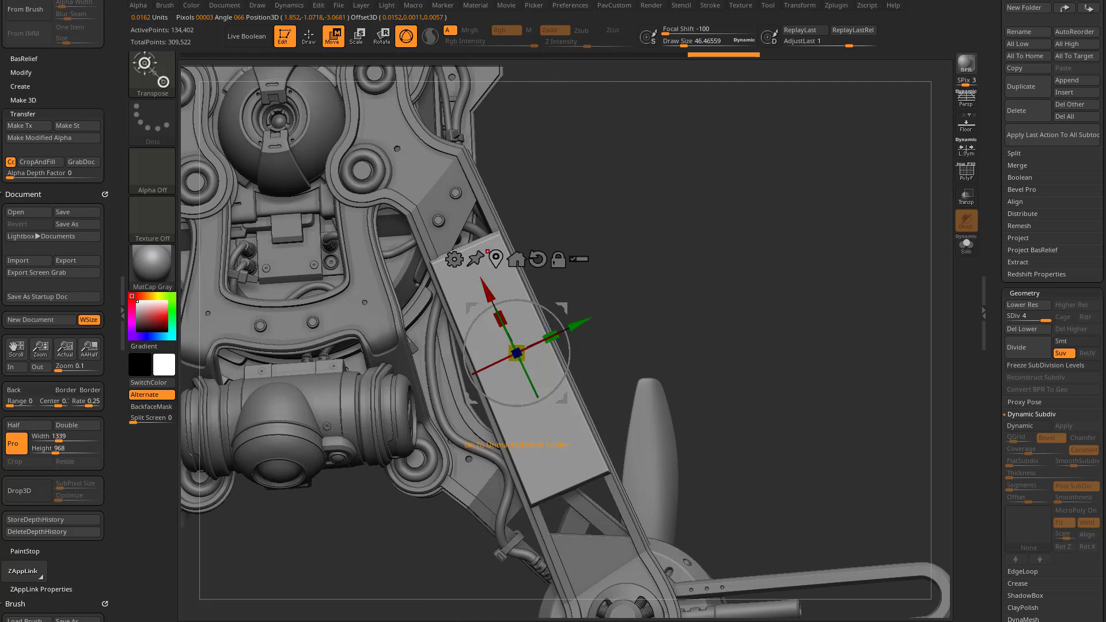
pyautogui.press('q')
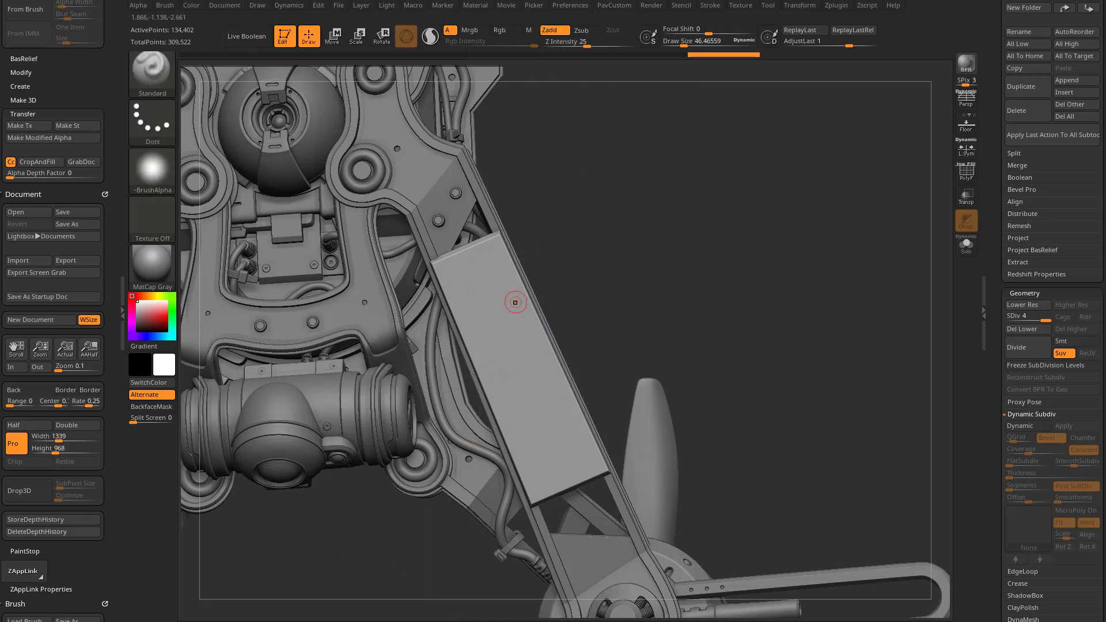
# Step: Frame the whole fin, activate Drop3D and choose the SingleLayerBrush
pyautogui.moveTo(648, 237)
pyautogui.keyDown('ctrl'); pyautogui.mouseDown(button='right')
pyautogui.moveTo(679, 280)
pyautogui.moveTo(674, 246)
pyautogui.moveTo(675, 268)
pyautogui.mouseUp(button='right'); pyautogui.keyUp('ctrl')
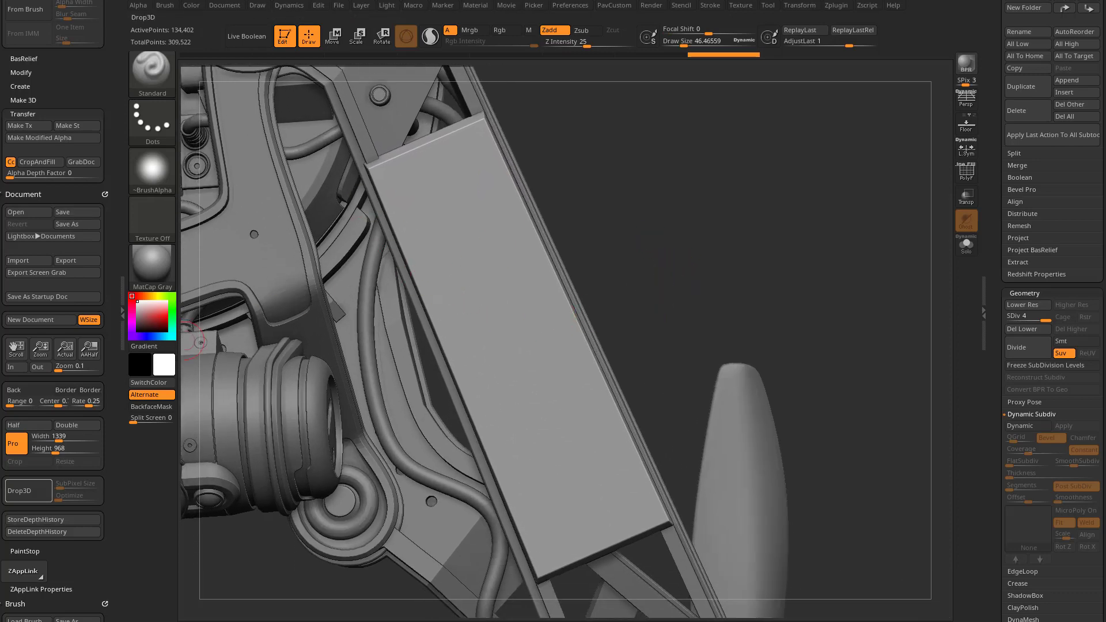
pyautogui.click(25, 491)
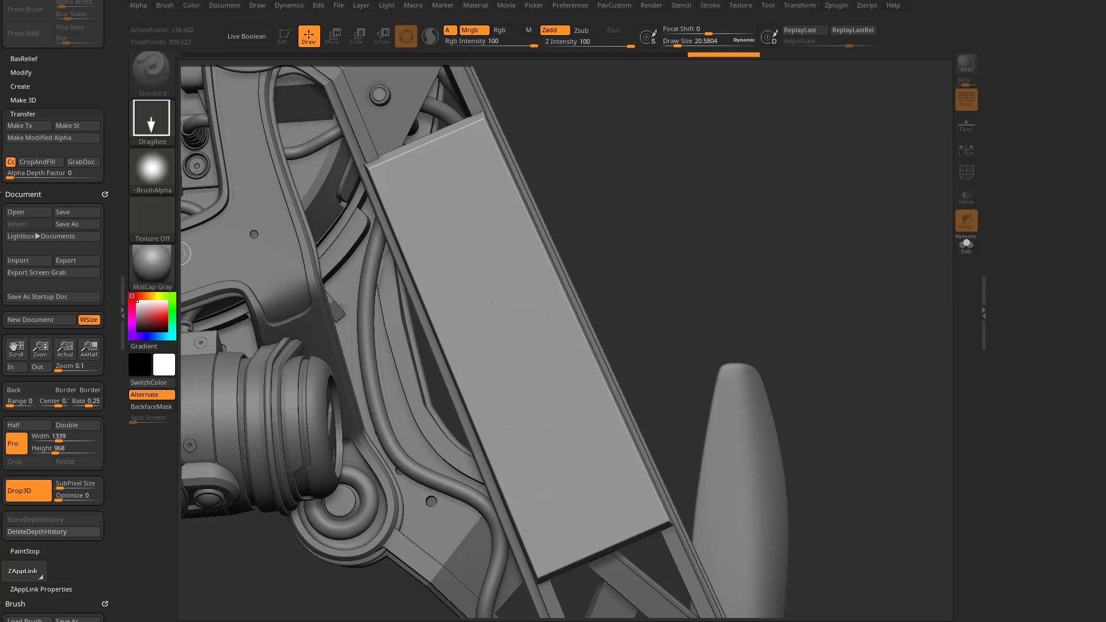
pyautogui.click(1027, 150)
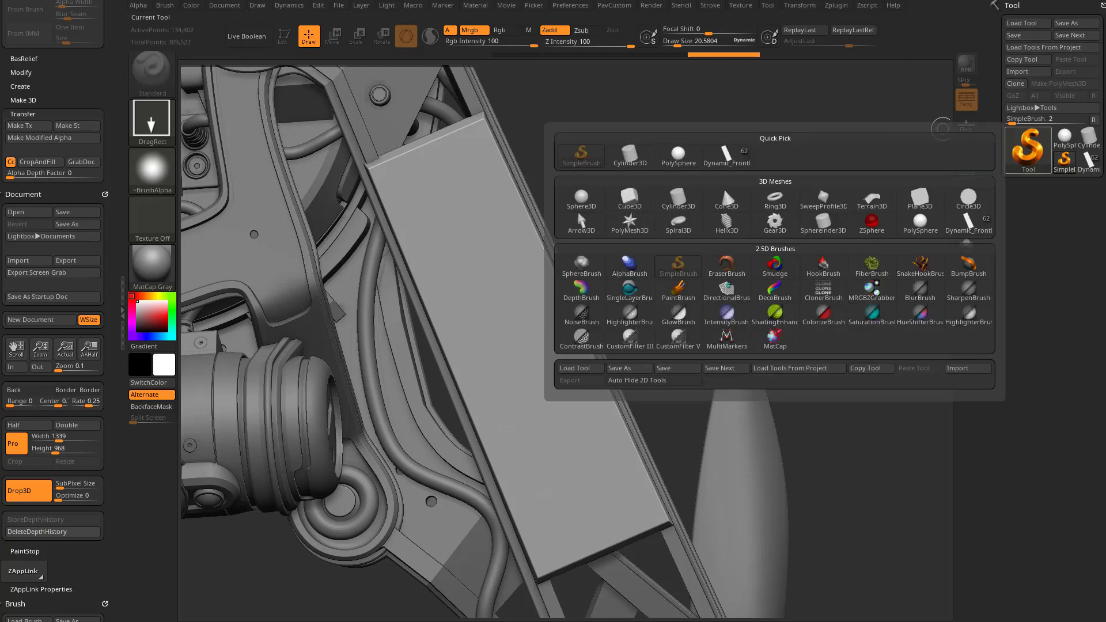
pyautogui.click(630, 291)
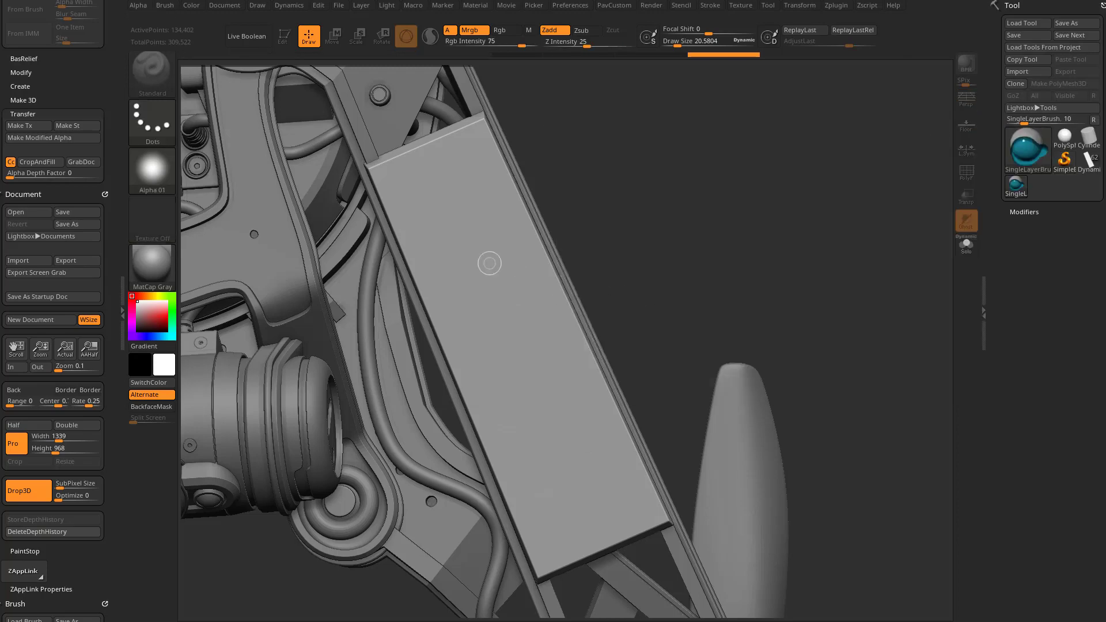
# Step: Set up the SingleLayerBrush with the Line stroke, Alpha 06 and a draw size of about 11
pyautogui.click(152, 121)
pyautogui.click(506, 133)
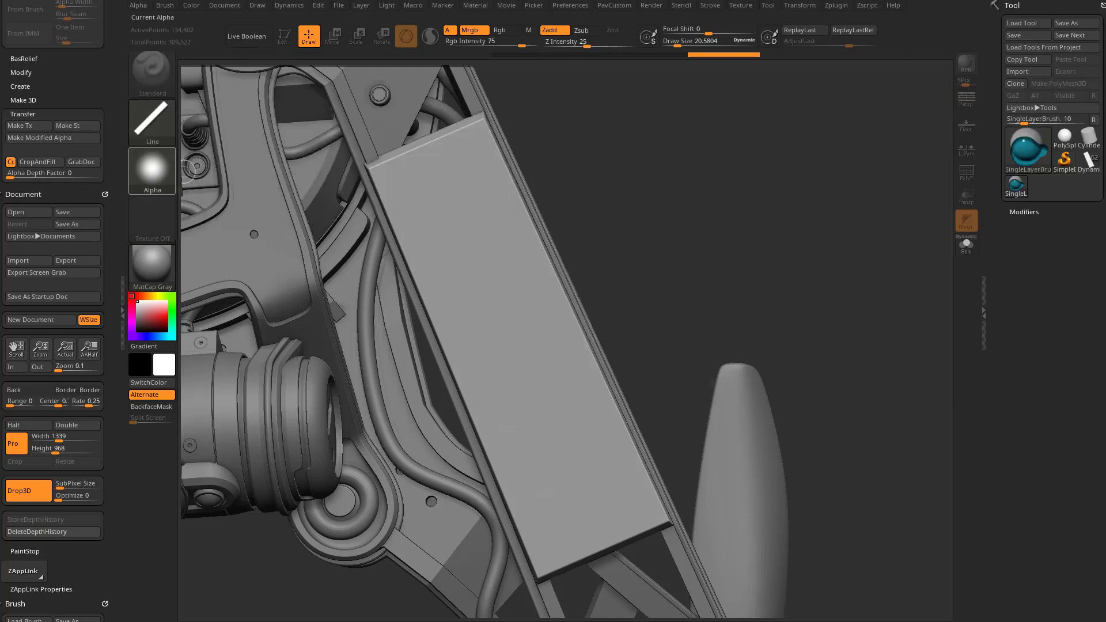
pyautogui.click(152, 171)
pyautogui.click(455, 314)
pyautogui.press('s')
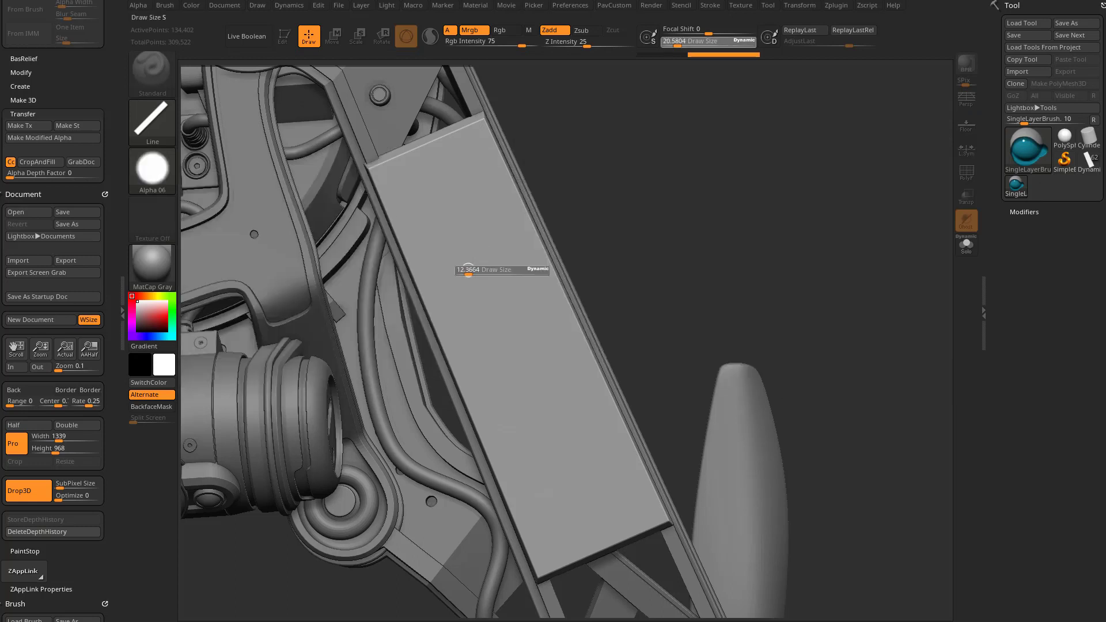
pyautogui.moveTo(468, 269); pyautogui.dragTo(467, 270)
# Step: Draw a long raised line along the fin's inner edge and place a parallel copy beside it with the Move gizmo
pyautogui.moveTo(404, 190); pyautogui.dragTo(454, 315)
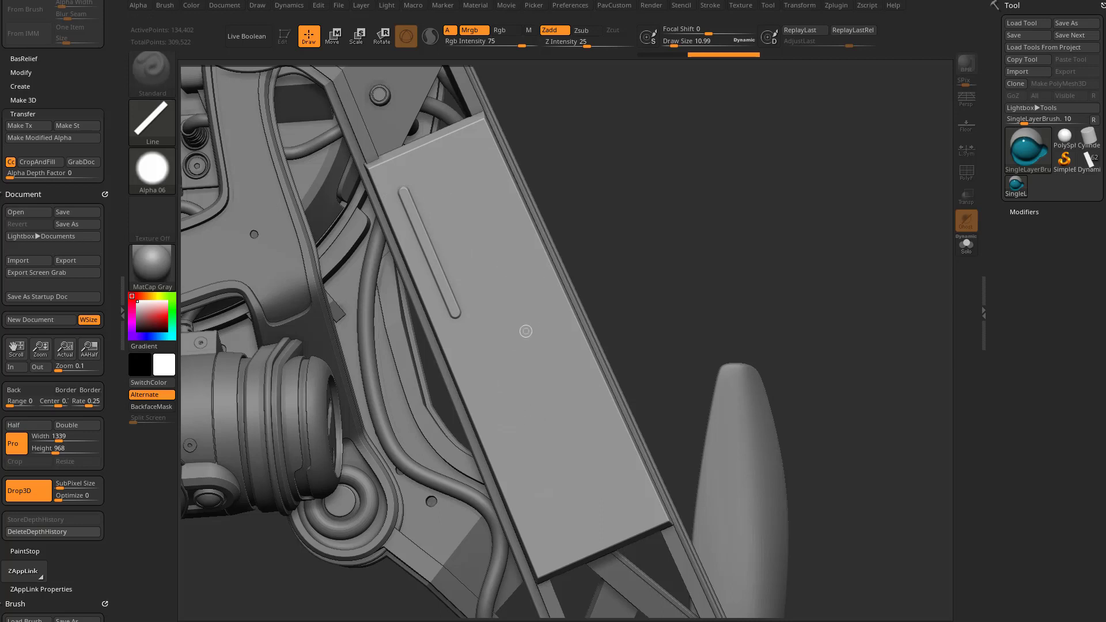
pyautogui.press('shift')
pyautogui.press('w')
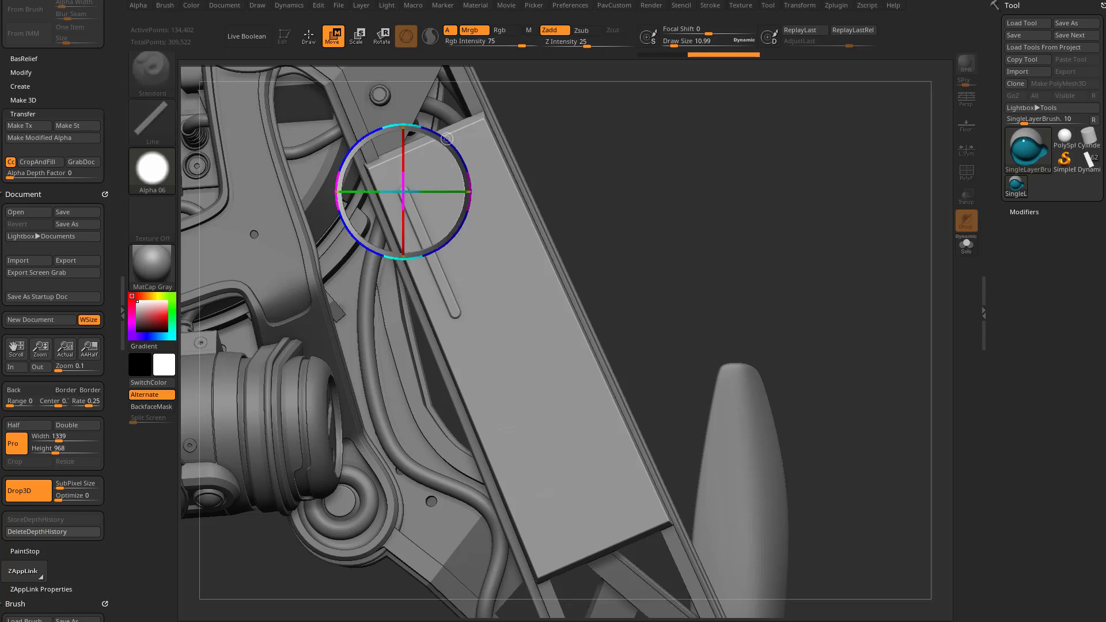
pyautogui.keyDown('ctrl'); pyautogui.moveTo(447, 138); pyautogui.dragTo(468, 133); pyautogui.keyUp('ctrl')
pyautogui.press('q')
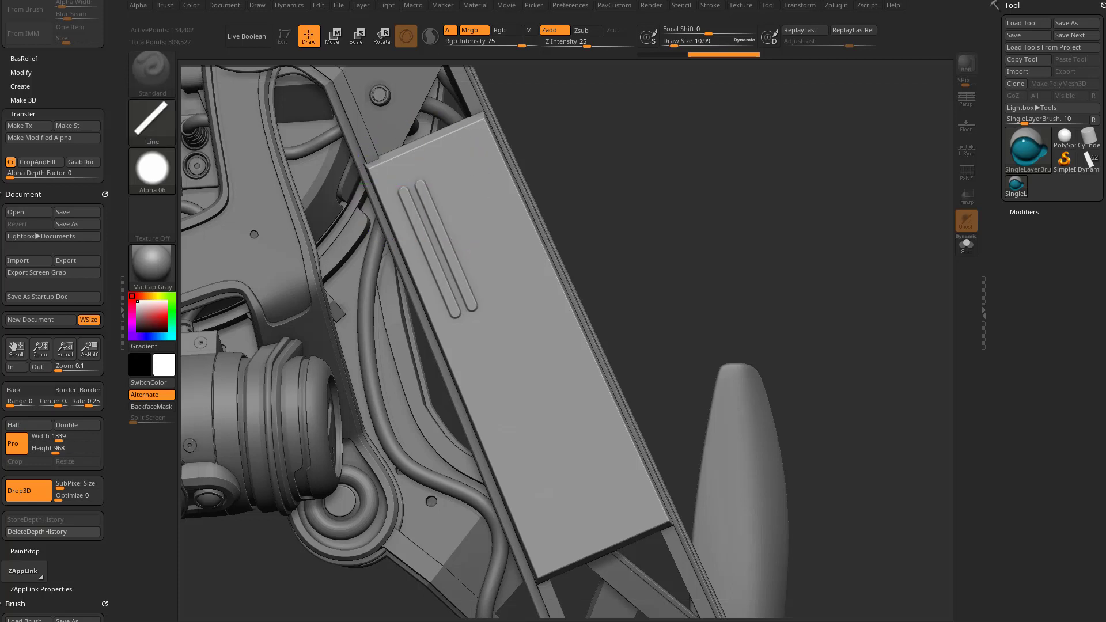
# Step: Draw three short raised lines across the fin, beside the upper end of the long pair
pyautogui.moveTo(466, 165); pyautogui.dragTo(482, 162)
pyautogui.moveTo(483, 160)
pyautogui.mouseDown()
pyautogui.moveTo(465, 168)
pyautogui.moveTo(481, 162)
pyautogui.mouseUp()
pyautogui.press('ctrl')
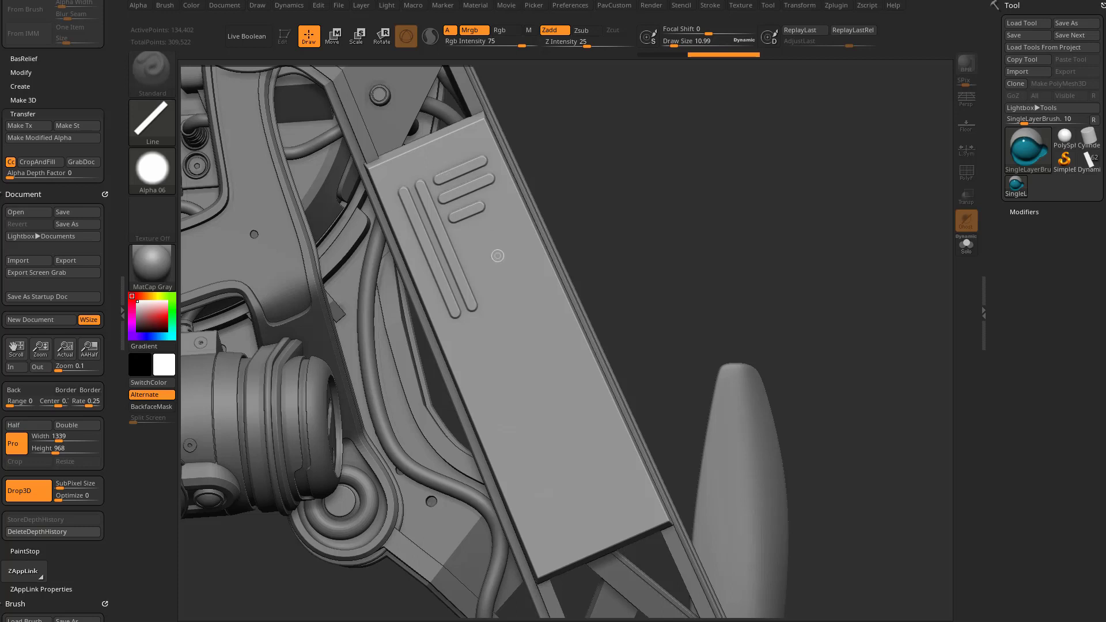
# Step: Switch the short lines to Zsub, move them below the long pair and place a second recessed group of three further down the fin
pyautogui.press('w')
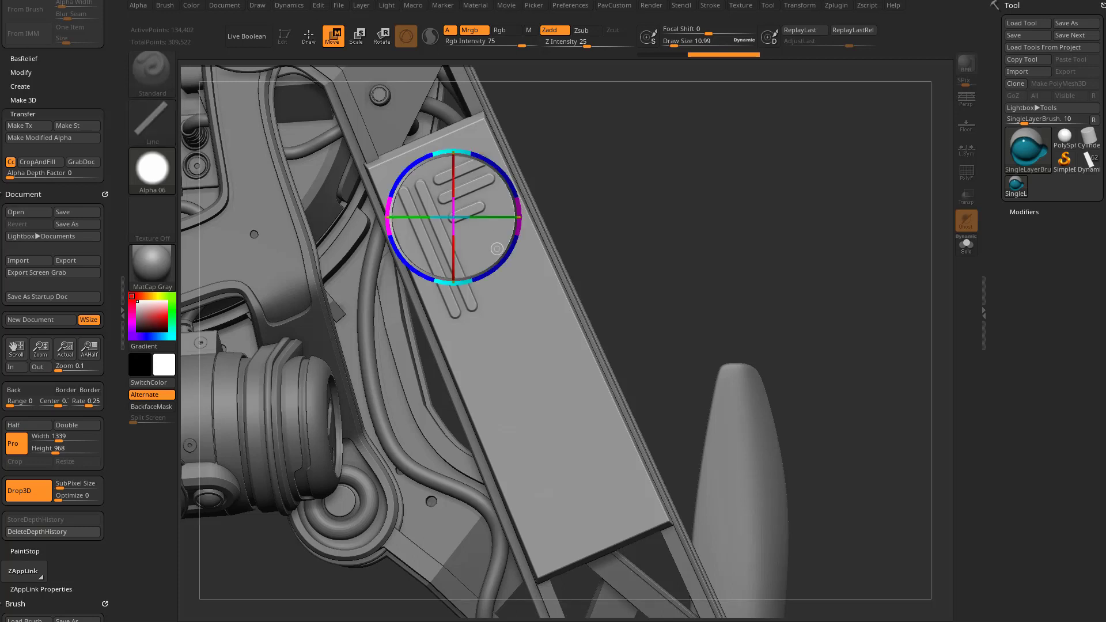
pyautogui.moveTo(502, 173)
pyautogui.mouseDown()
pyautogui.moveTo(507, 180)
pyautogui.moveTo(490, 170)
pyautogui.moveTo(505, 168)
pyautogui.moveTo(495, 178)
pyautogui.mouseUp()
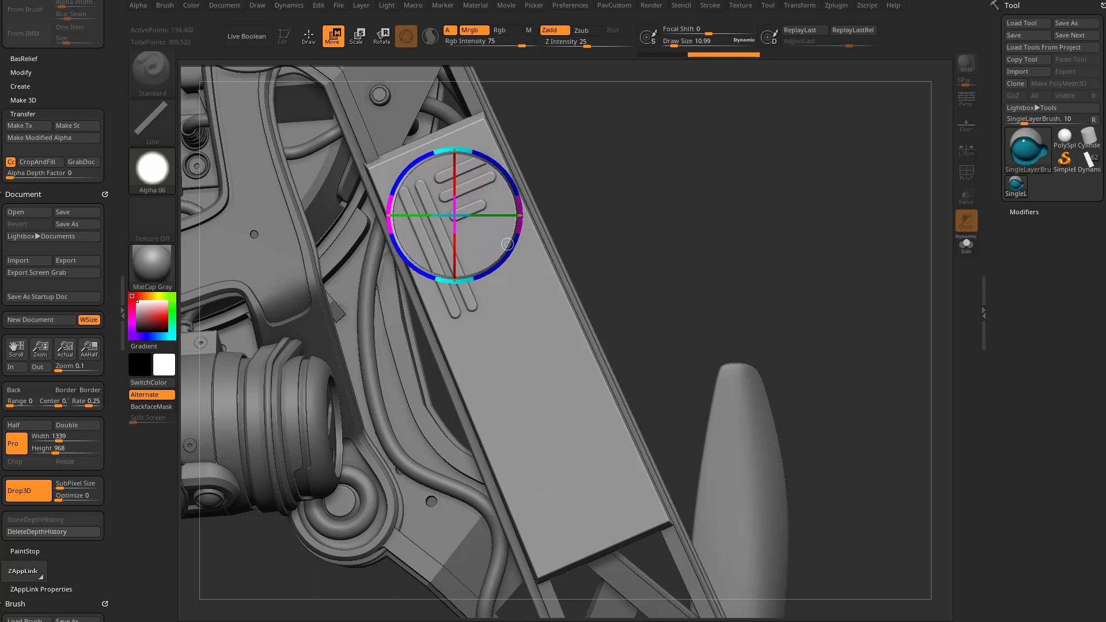
pyautogui.click(586, 30)
pyautogui.moveTo(501, 172); pyautogui.dragTo(501, 169)
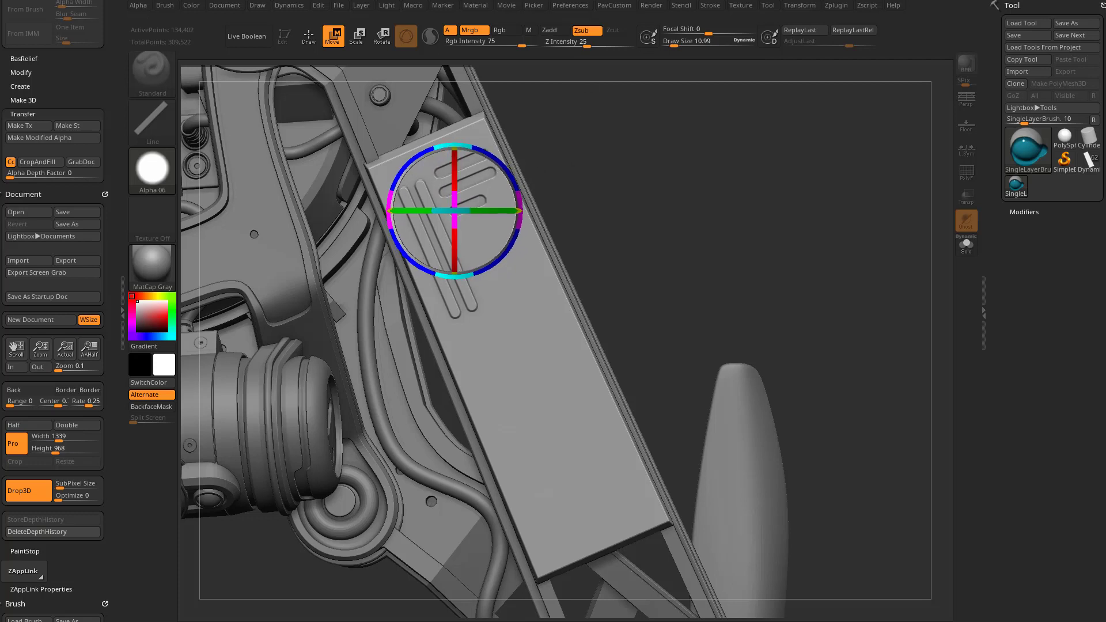
pyautogui.moveTo(524, 206)
pyautogui.mouseDown()
pyautogui.moveTo(546, 368)
pyautogui.moveTo(578, 403)
pyautogui.moveTo(566, 409)
pyautogui.mouseUp()
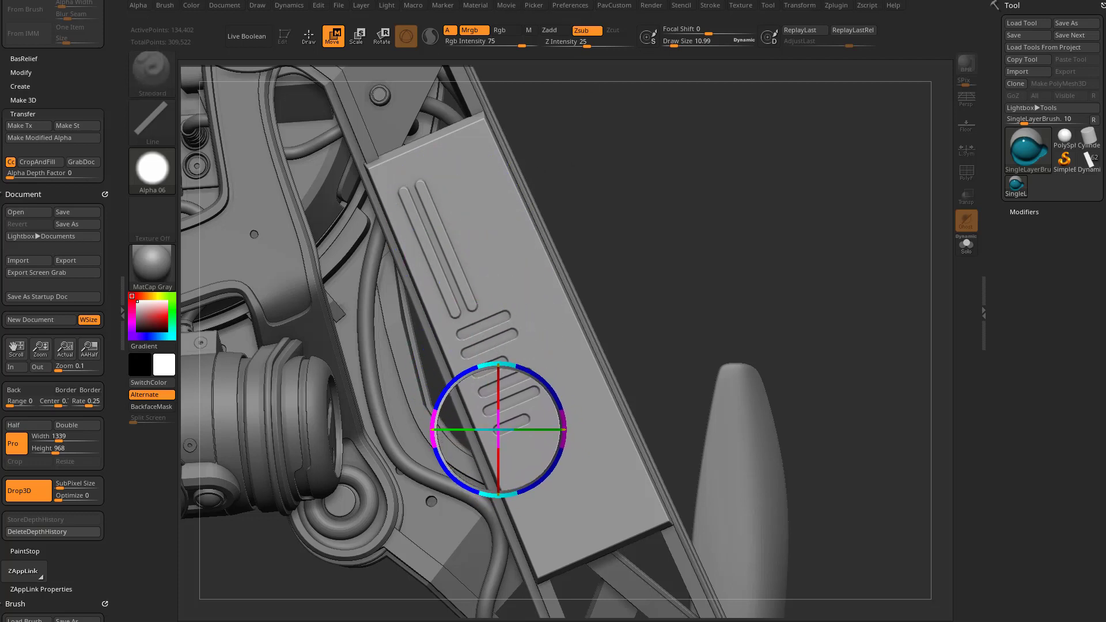
pyautogui.press('q')
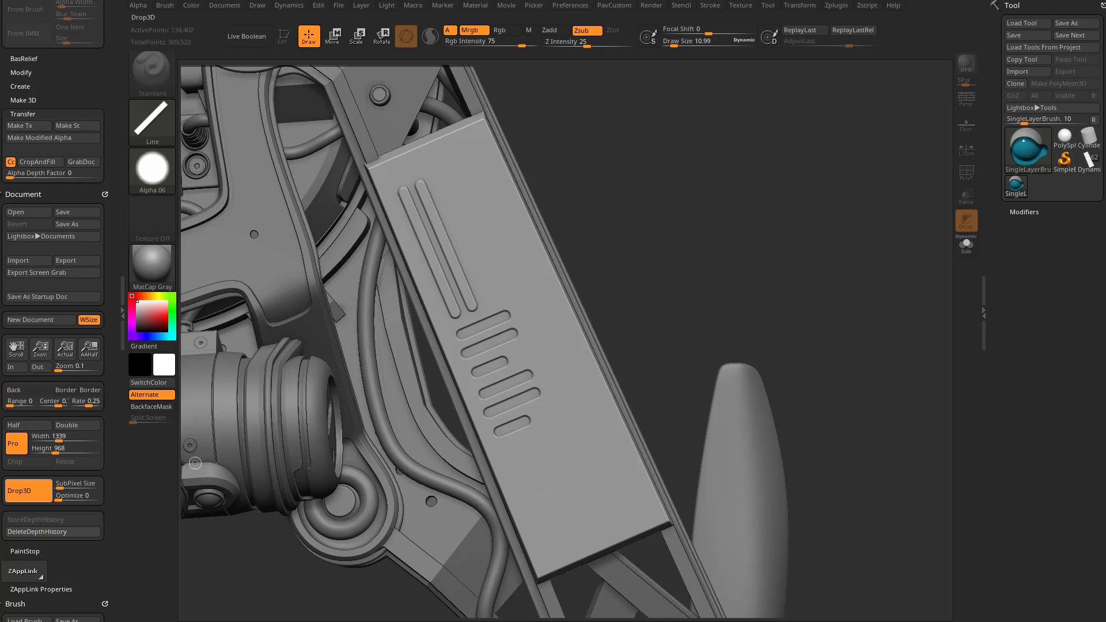
# Step: Turn off Drop3D to transfer the drawn detail to the fin mesh, and inspect it at SDiv 1 and 4 and with the polyframe
pyautogui.click(28, 491)
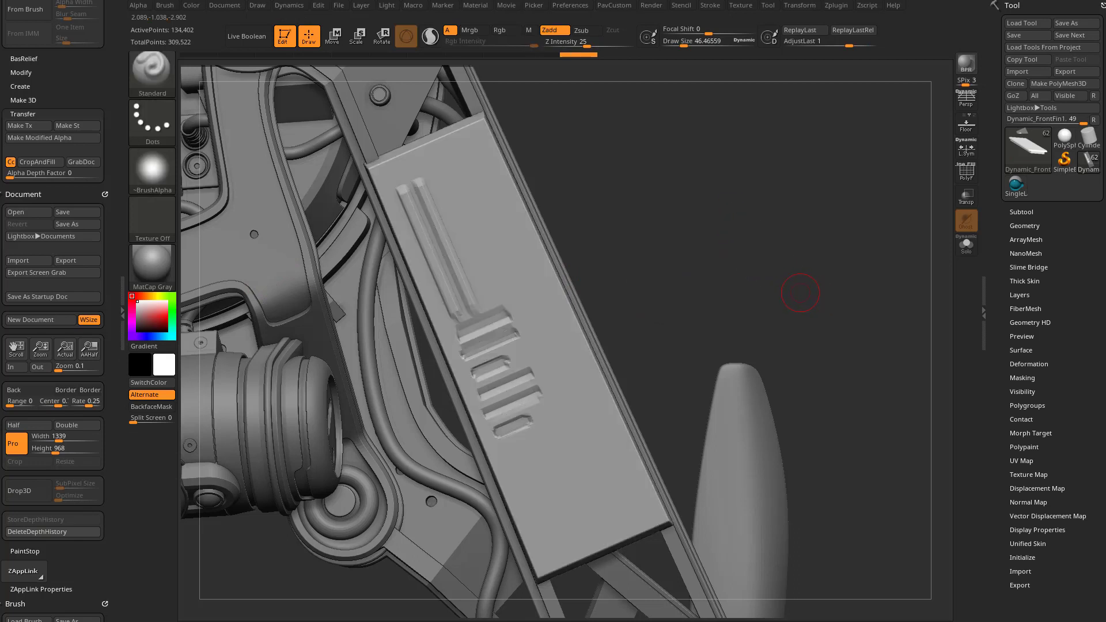
pyautogui.click(1025, 226)
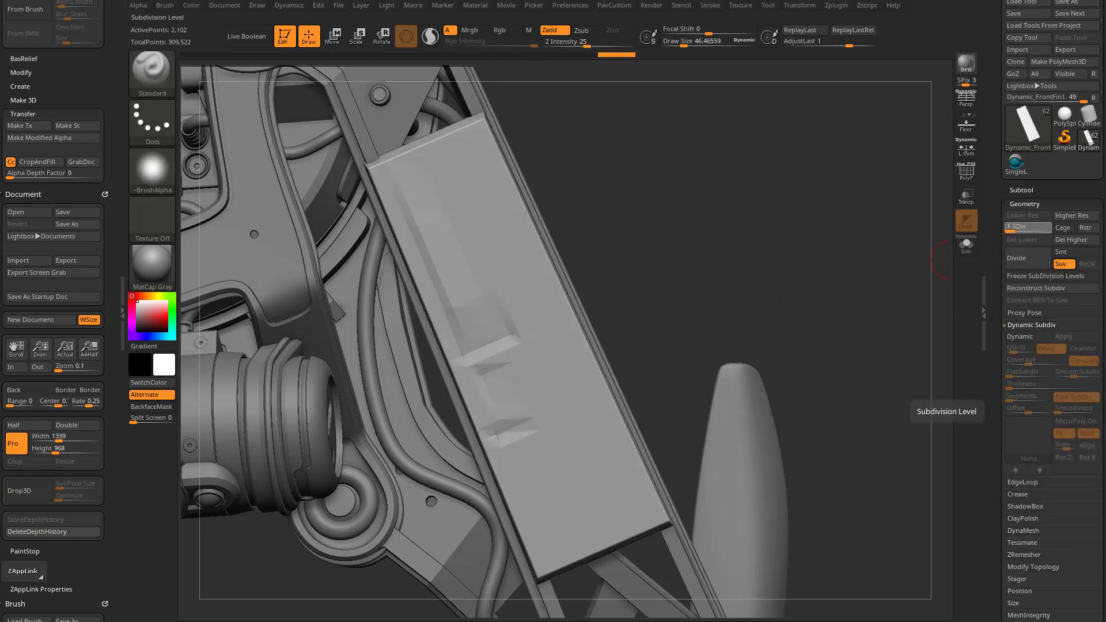
pyautogui.moveTo(1011, 229); pyautogui.dragTo(1045, 228)
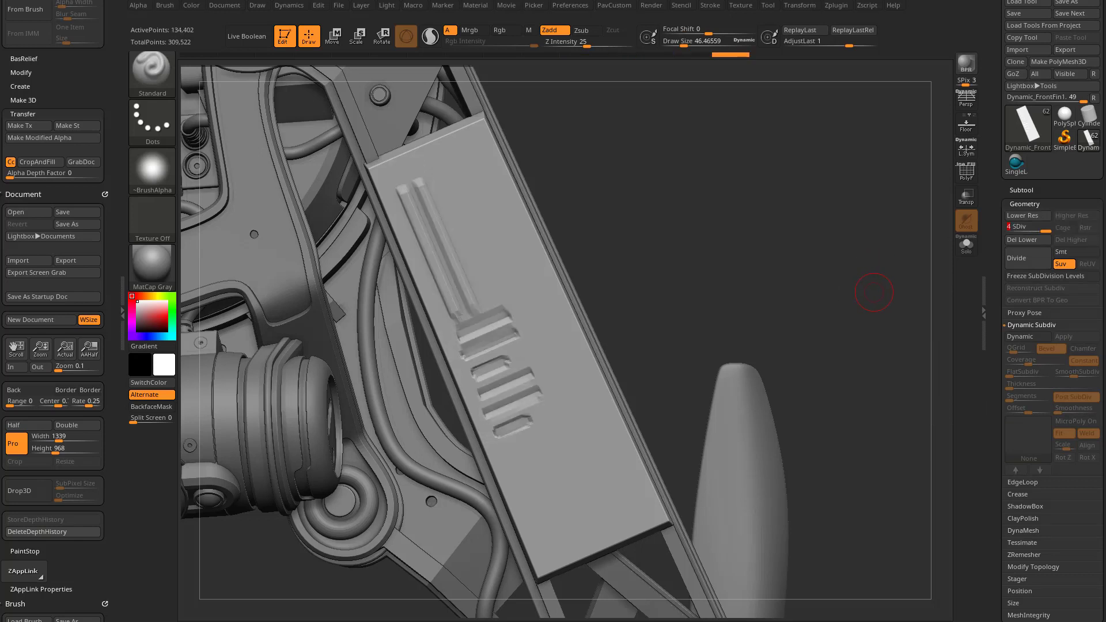
pyautogui.hotkey('shift', 'f')
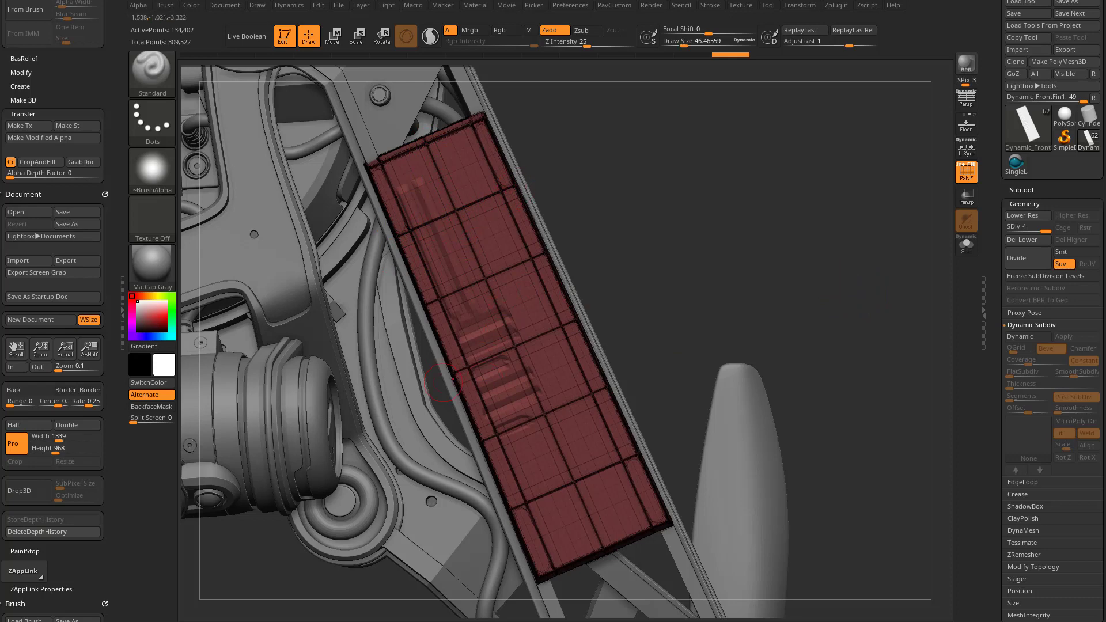
pyautogui.hotkey('shift', 'f')
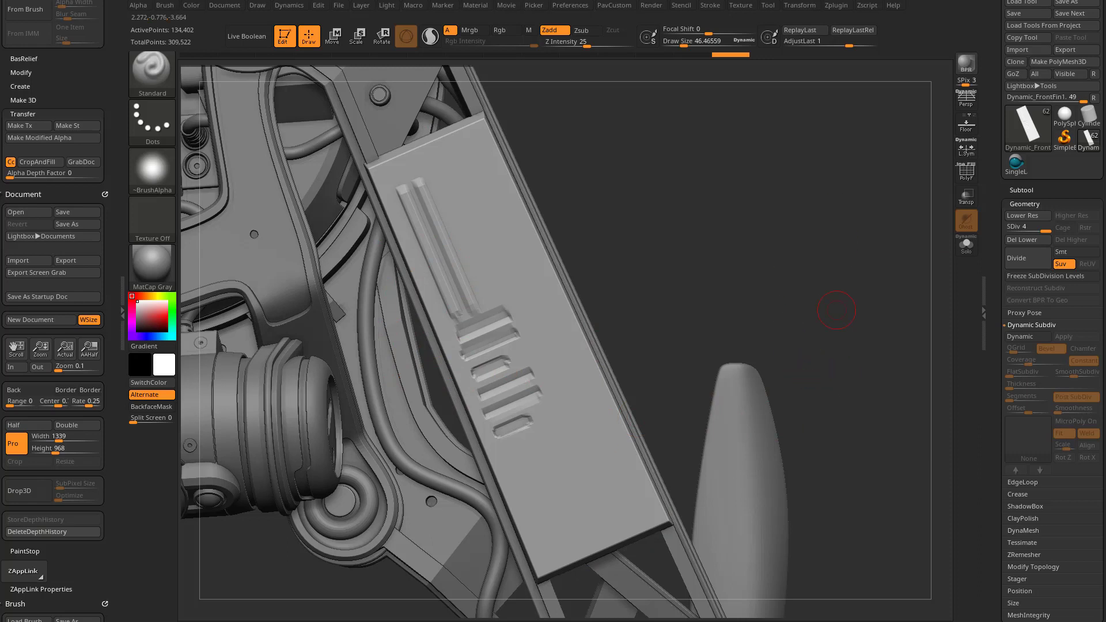
# Step: Undo the masking and sculpted detail that Drop3D transferred to the fin
pyautogui.hotkey('ctrl', 'z')
pyautogui.hotkey('ctrl', 'z')
pyautogui.hotkey('ctrl', 'z')
pyautogui.hotkey('ctrl', 'z')
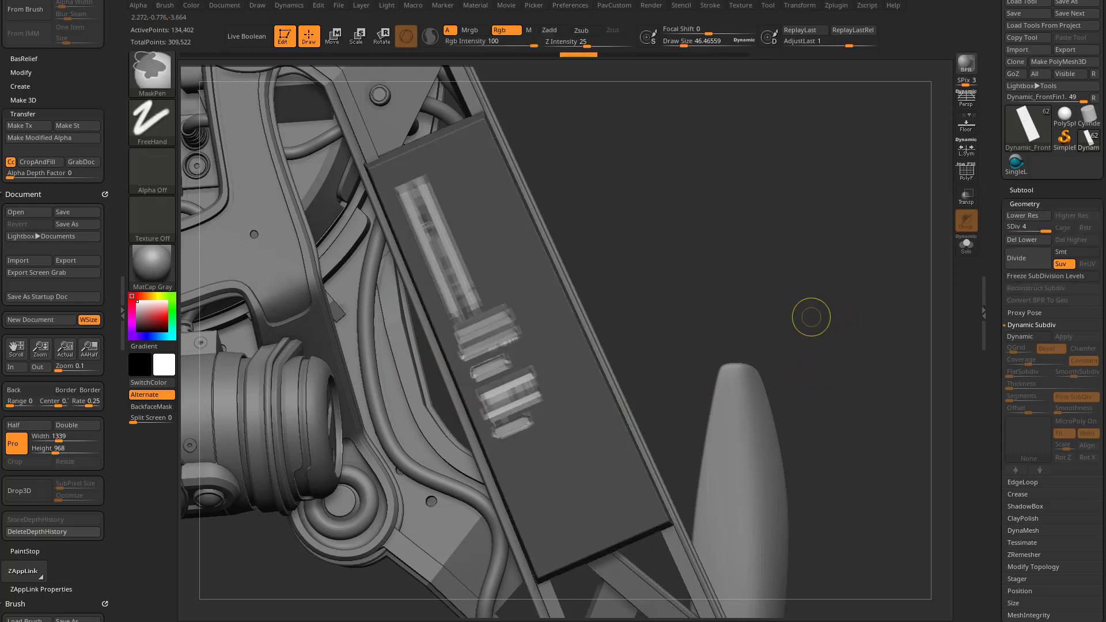
pyautogui.hotkey('ctrl', 'z')
pyautogui.hotkey('ctrl', 'z')
# Step: Step the clean fin down to SDiv 1 and back up to SDiv 4 to compare its subdivision levels
pyautogui.hotkey('shift', 'd')
pyautogui.hotkey('shift', 'd')
pyautogui.hotkey('shift', 'd')
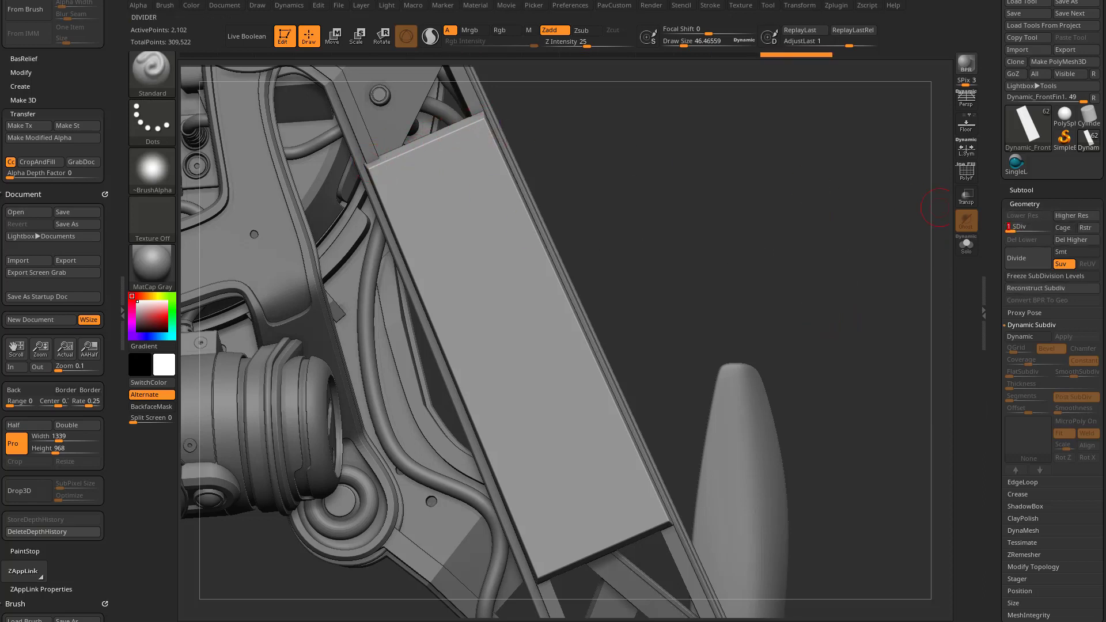
pyautogui.press('d')
pyautogui.press('d')
pyautogui.press('d')
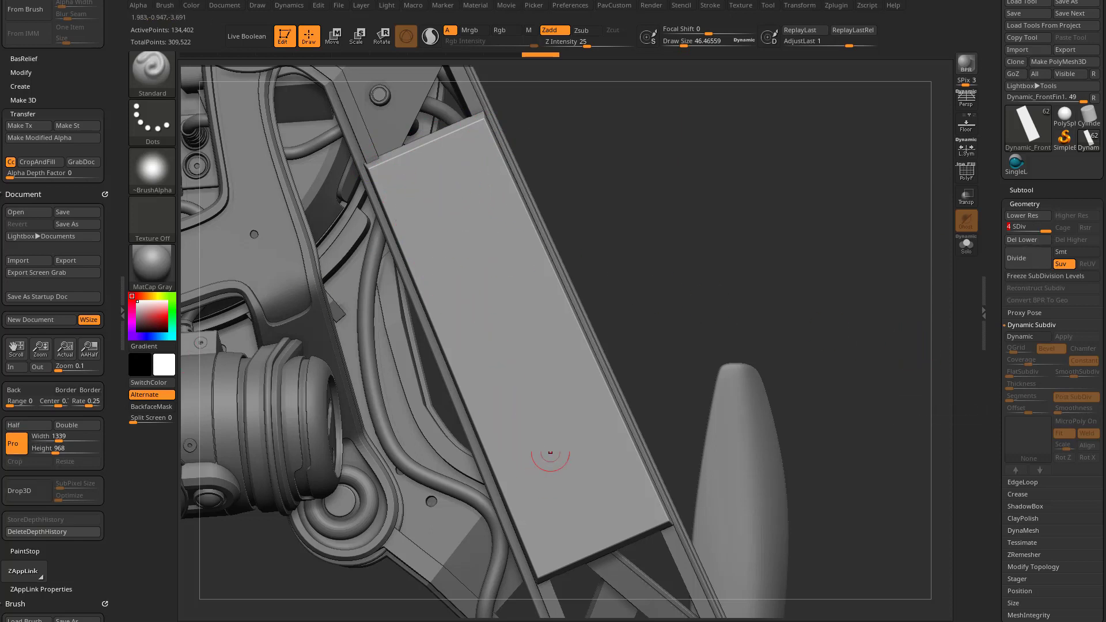
# Step: Set the fin to SDiv 1, display its polyframe and delete the higher subdivision levels
pyautogui.click(1011, 229)
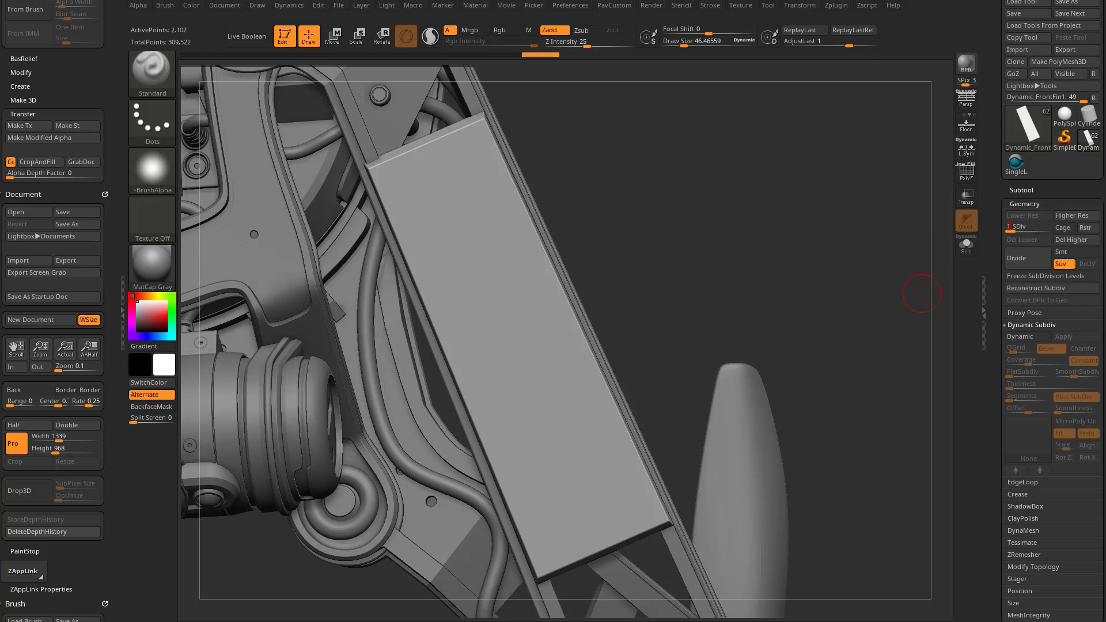
pyautogui.click(966, 171)
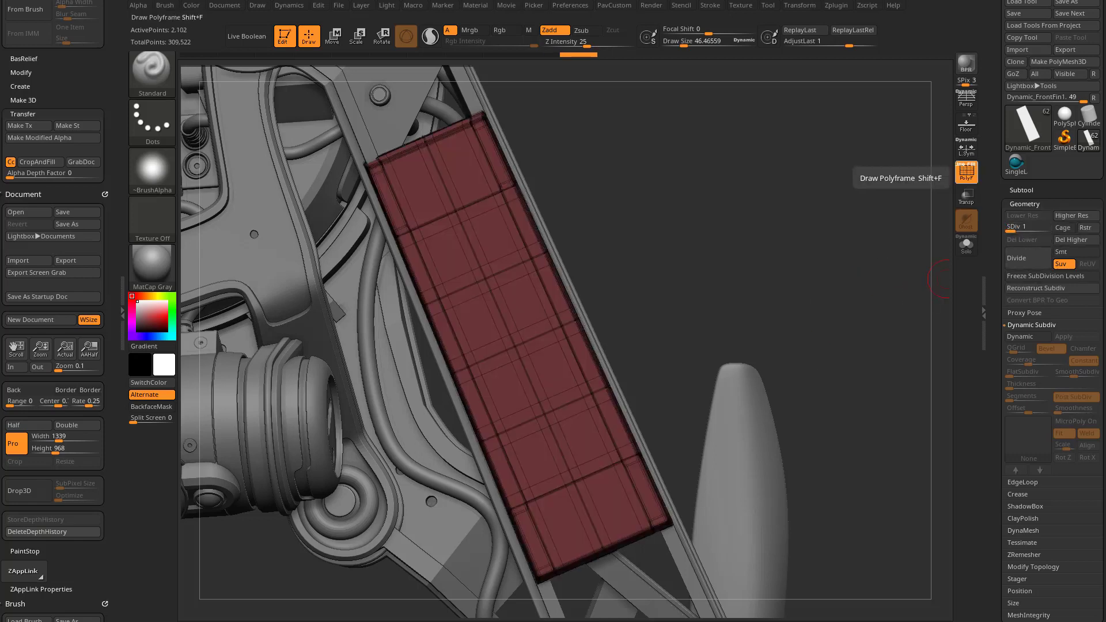
pyautogui.click(1071, 240)
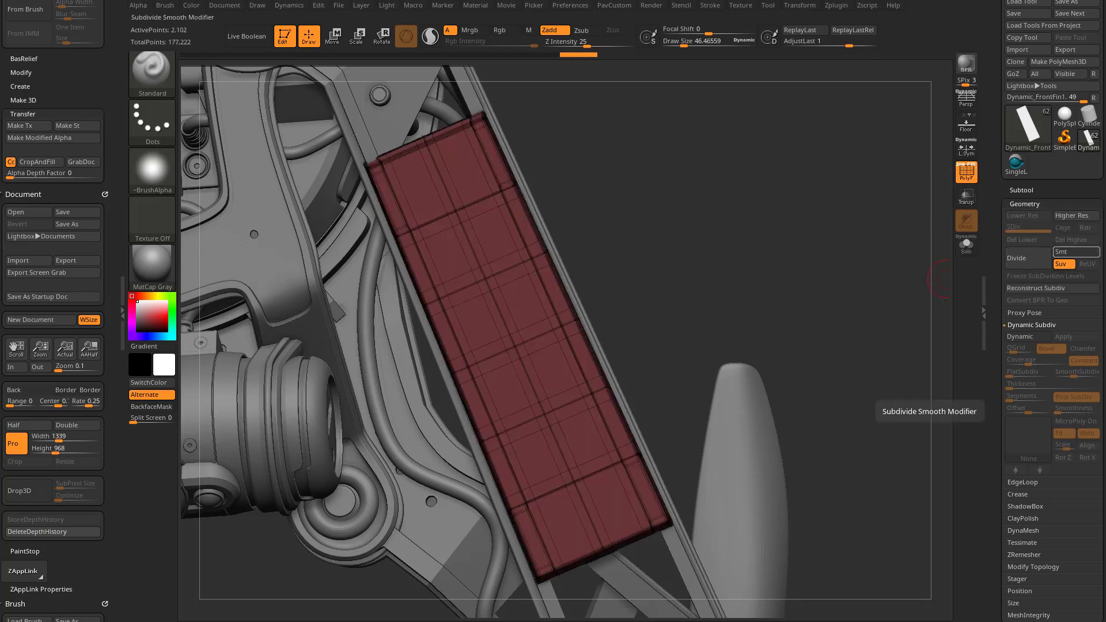
pyautogui.moveTo(887, 265)
pyautogui.mouseDown()
pyautogui.moveTo(928, 265)
pyautogui.moveTo(894, 260)
pyautogui.mouseUp()
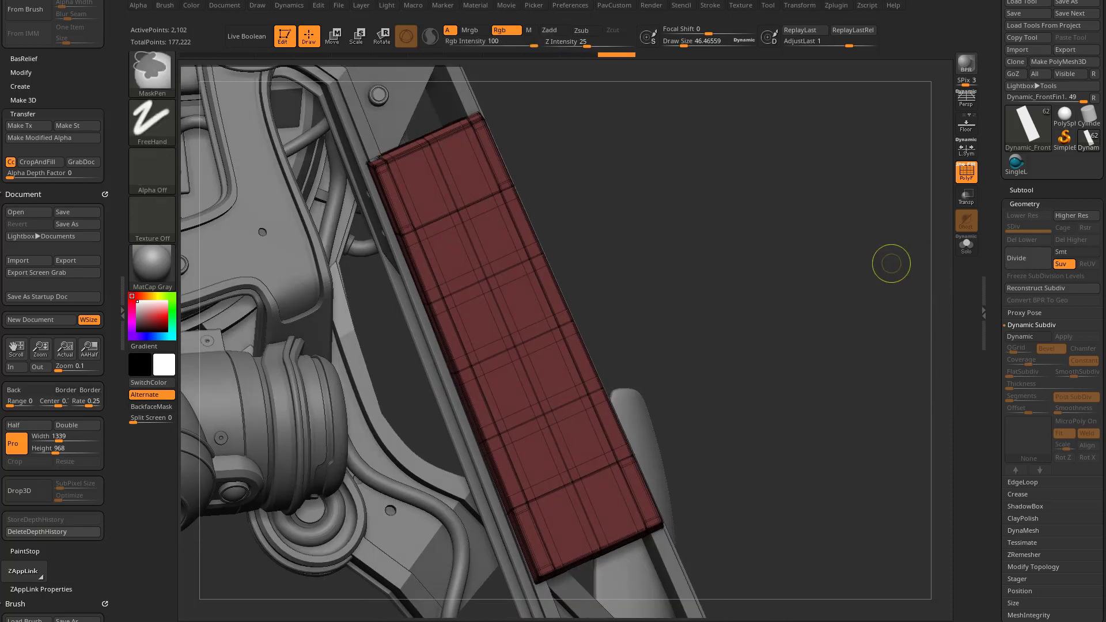
# Step: Undo the fin's applied subdivision back to the low-poly base mesh, and toggle Dynamic Subdiv on and off
pyautogui.hotkey('ctrl', 'z')
pyautogui.hotkey('ctrl', 'z')
pyautogui.hotkey('ctrl', 'z')
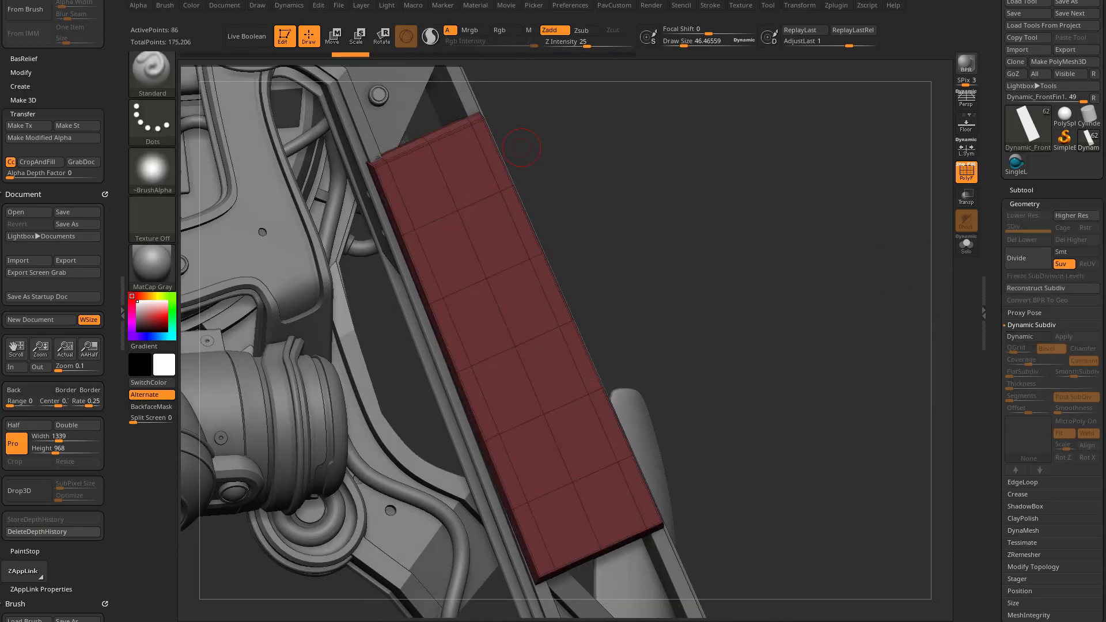
pyautogui.moveTo(605, 247); pyautogui.dragTo(859, 296)
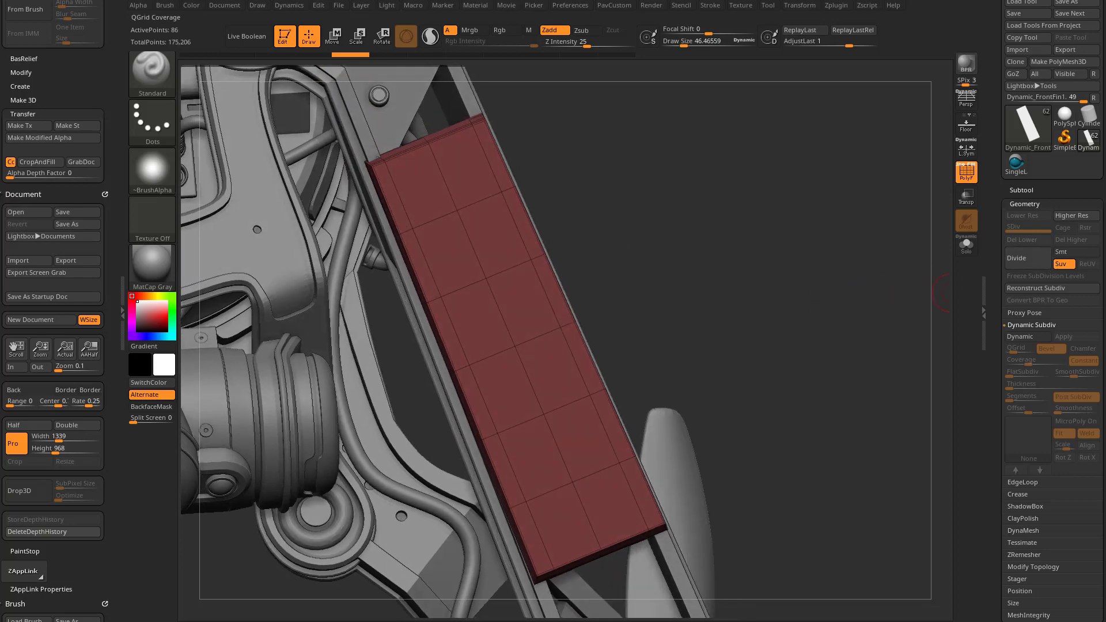
pyautogui.click(1020, 337)
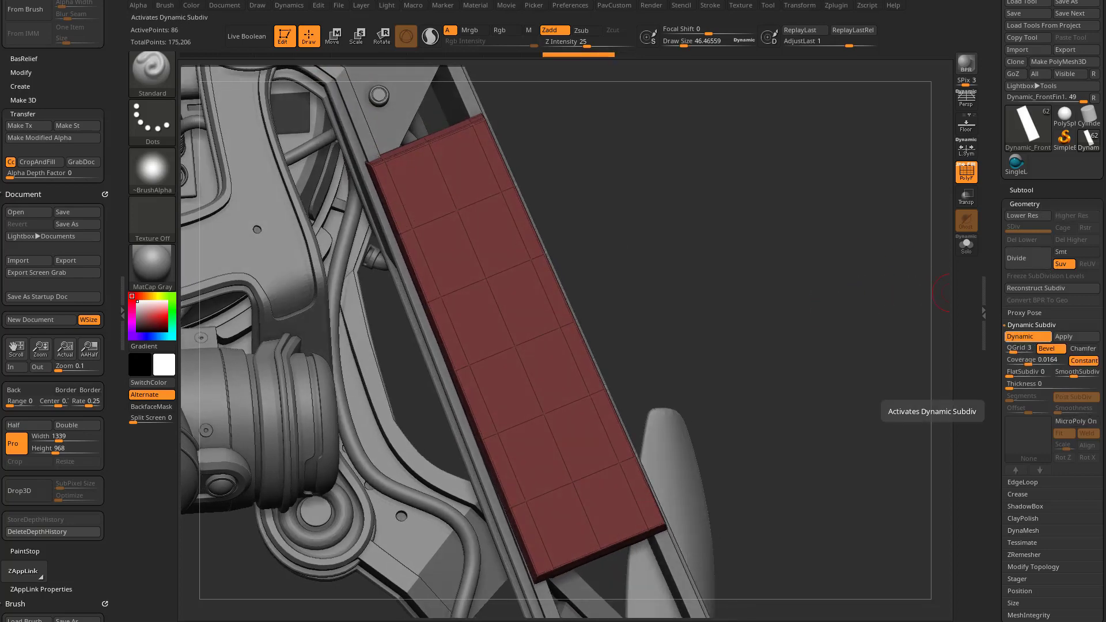
pyautogui.click(1020, 336)
# Step: Display the Move gizmo on the low-poly fin and return to Draw mode
pyautogui.moveTo(691, 271); pyautogui.dragTo(715, 291)
pyautogui.moveTo(374, 330); pyautogui.dragTo(413, 335)
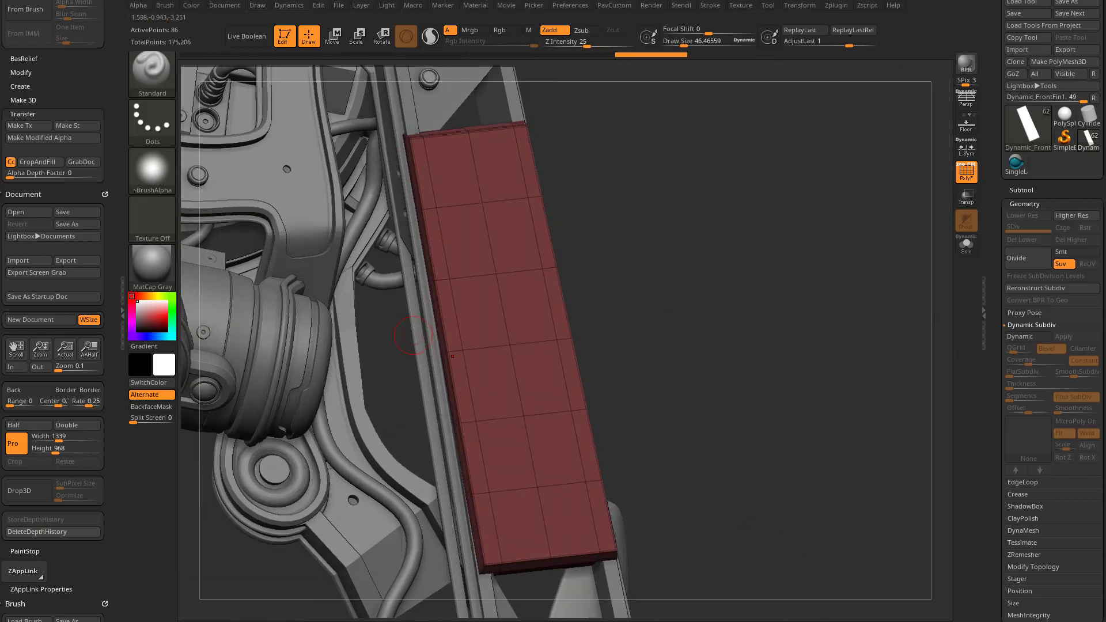
pyautogui.moveTo(681, 306); pyautogui.dragTo(653, 335)
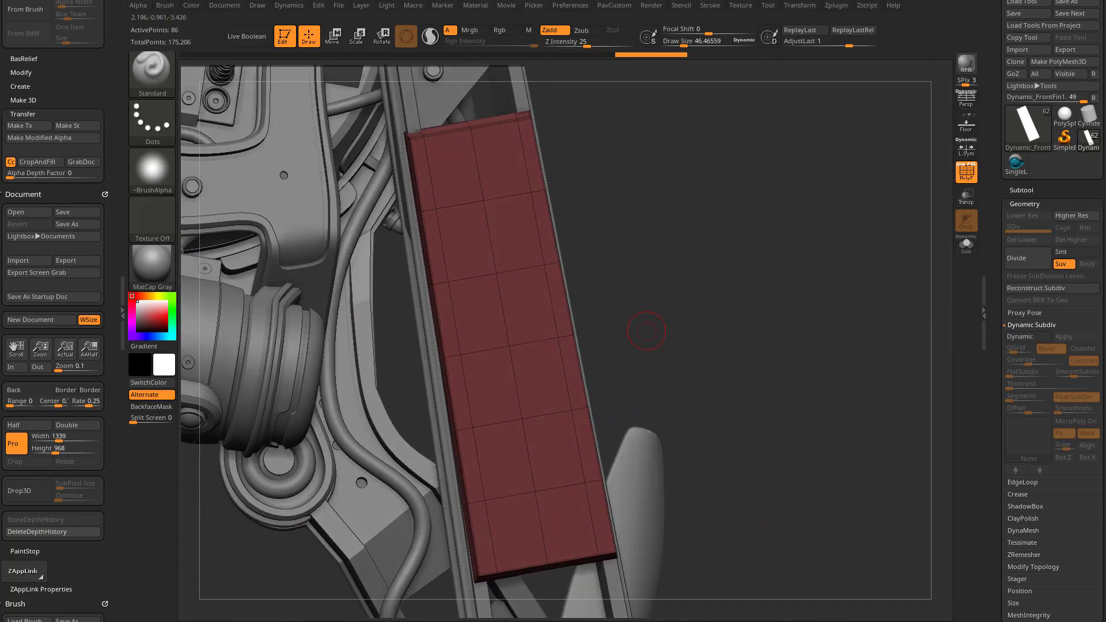
pyautogui.keyDown('alt'); pyautogui.moveTo(593, 292); pyautogui.dragTo(624, 315); pyautogui.keyUp('alt')
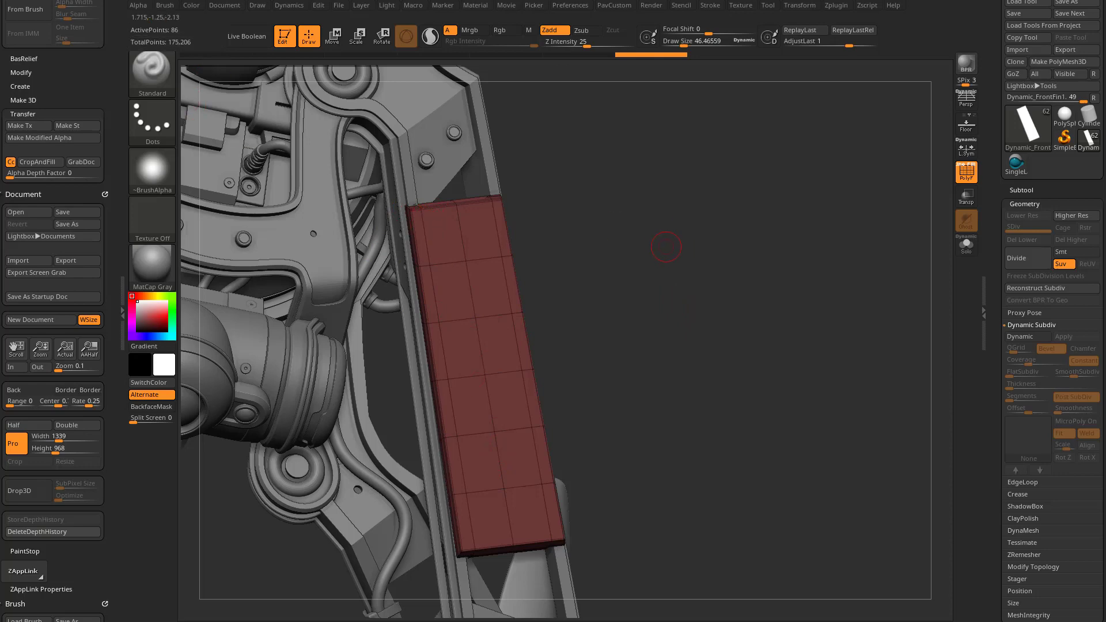
pyautogui.press('w')
pyautogui.moveTo(667, 247); pyautogui.dragTo(695, 249)
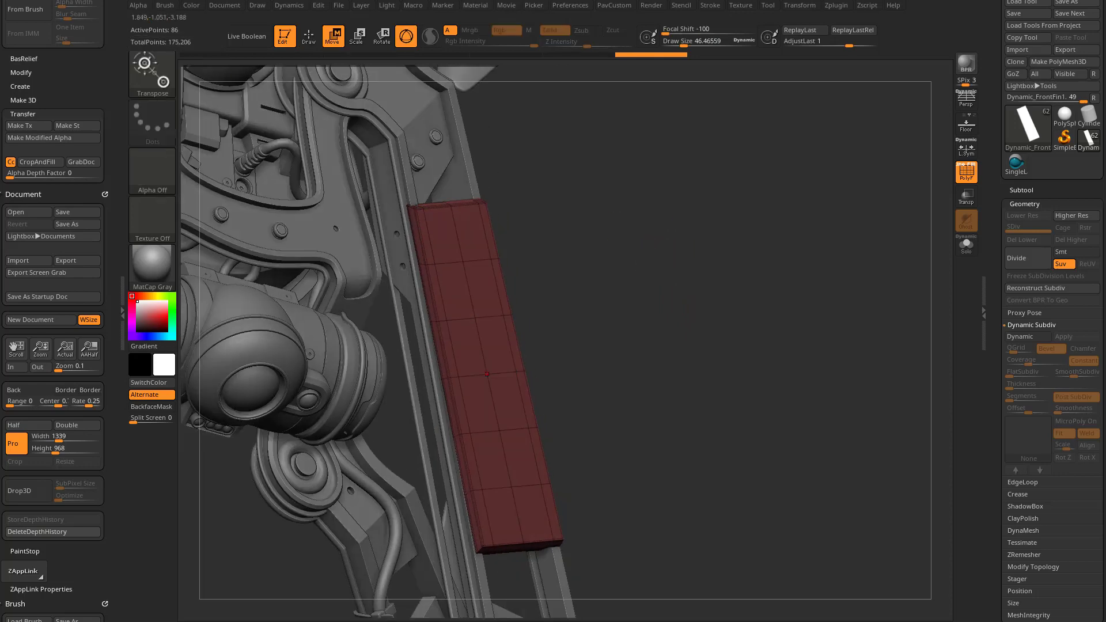
pyautogui.press('y')
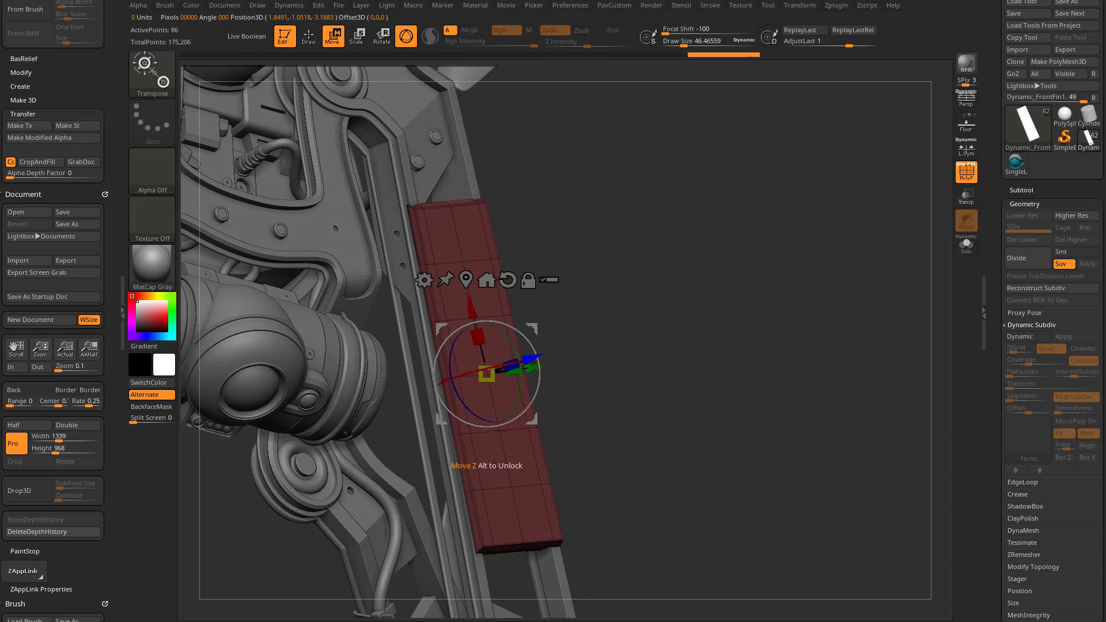
pyautogui.moveTo(666, 246); pyautogui.dragTo(622, 254)
pyautogui.press('q')
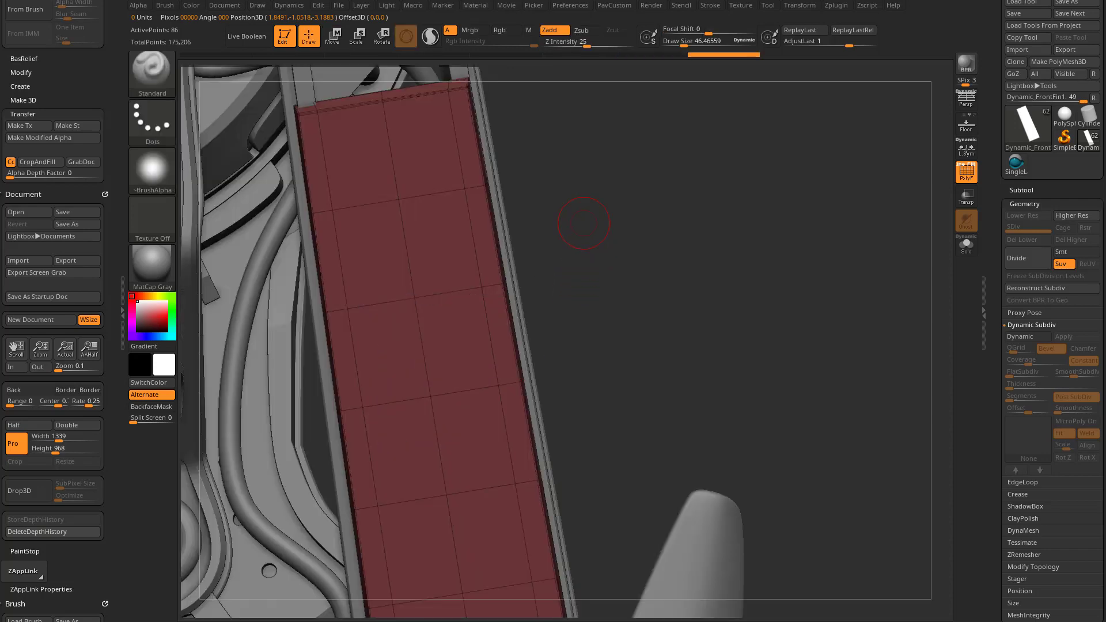
# Step: Frame the fin's upper end, hide the polyframe and reactivate Drop3D with the SingleLayerBrush
pyautogui.keyDown('alt'); pyautogui.moveTo(581, 223); pyautogui.dragTo(662, 276); pyautogui.keyUp('alt')
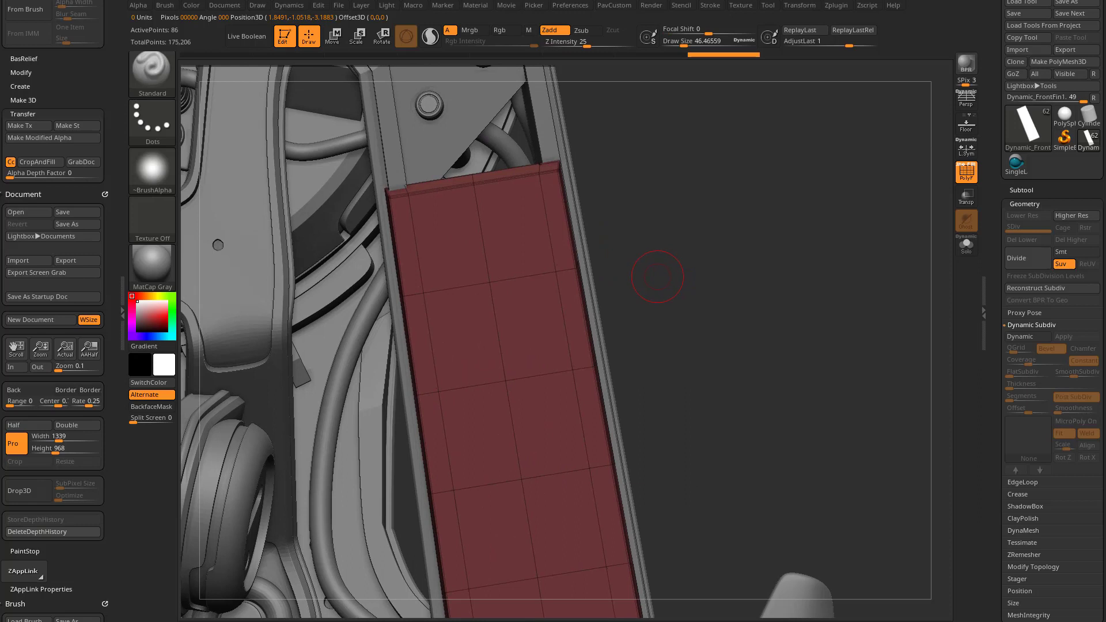
pyautogui.hotkey('shift', 'f')
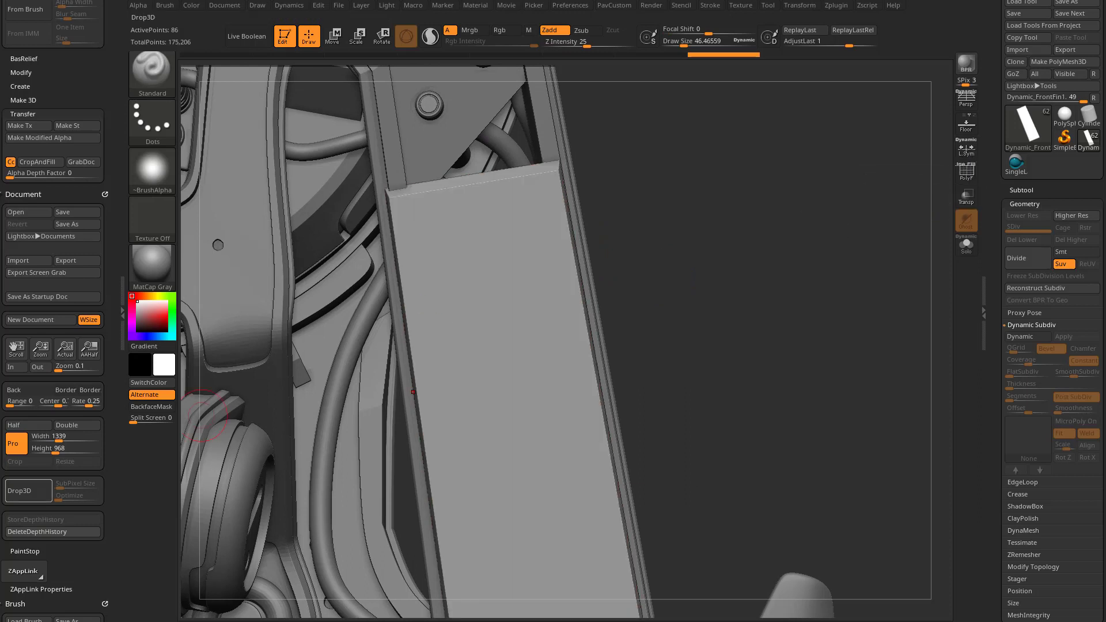
pyautogui.click(27, 491)
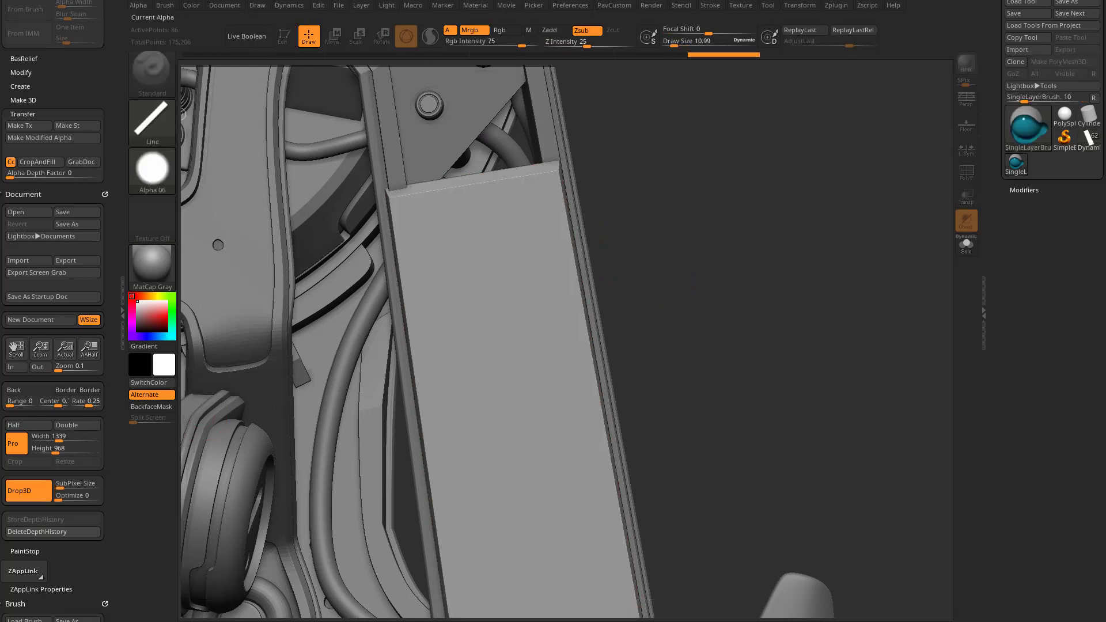
# Step: Draw a 4 by 4 grid of recessed rings on the fin's upper area using Alpha 09 and the Grid stroke
pyautogui.click(152, 170)
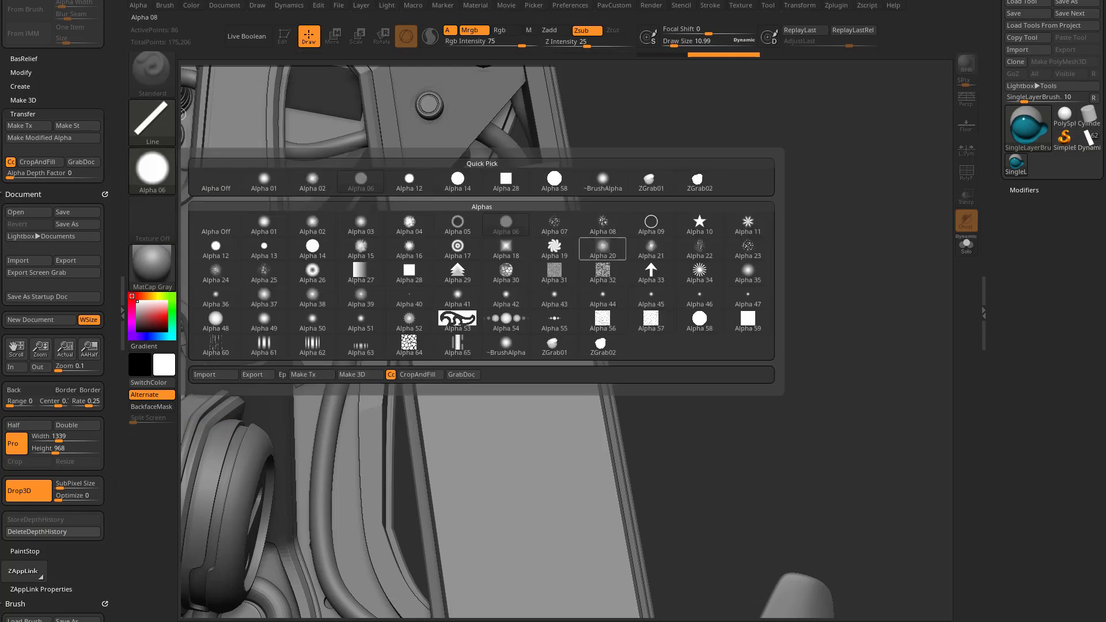
pyautogui.click(651, 222)
pyautogui.click(153, 121)
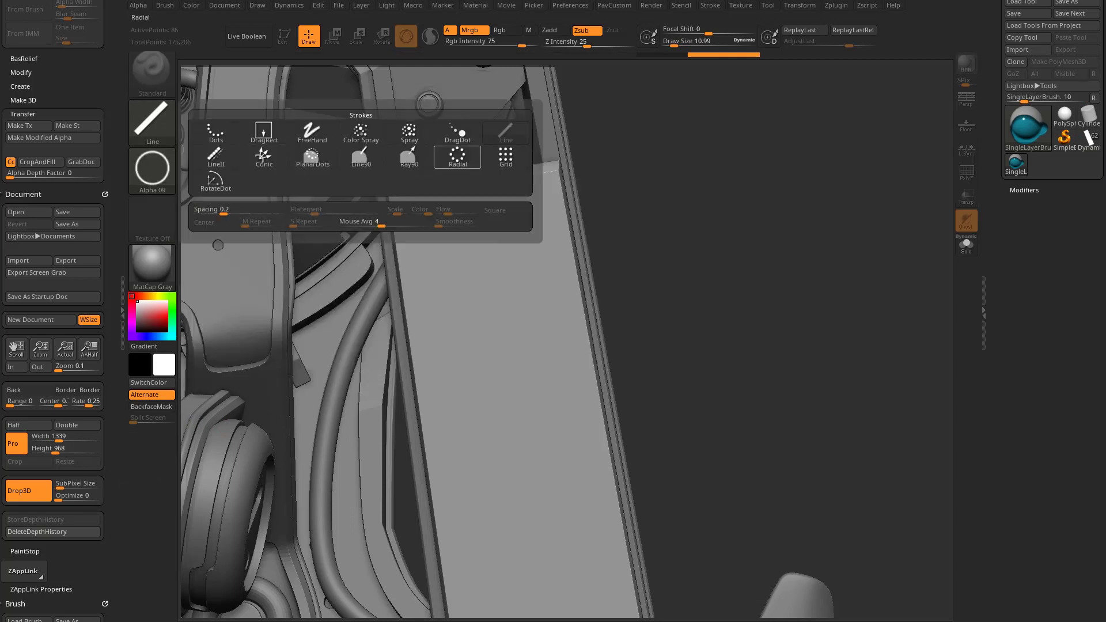
pyautogui.click(505, 156)
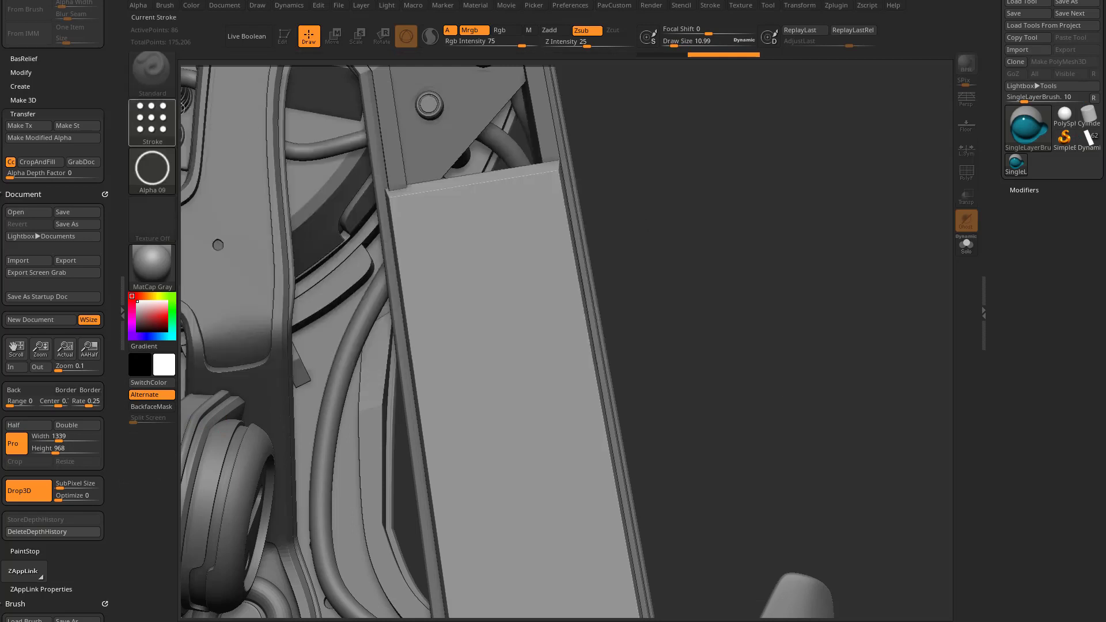
pyautogui.click(152, 121)
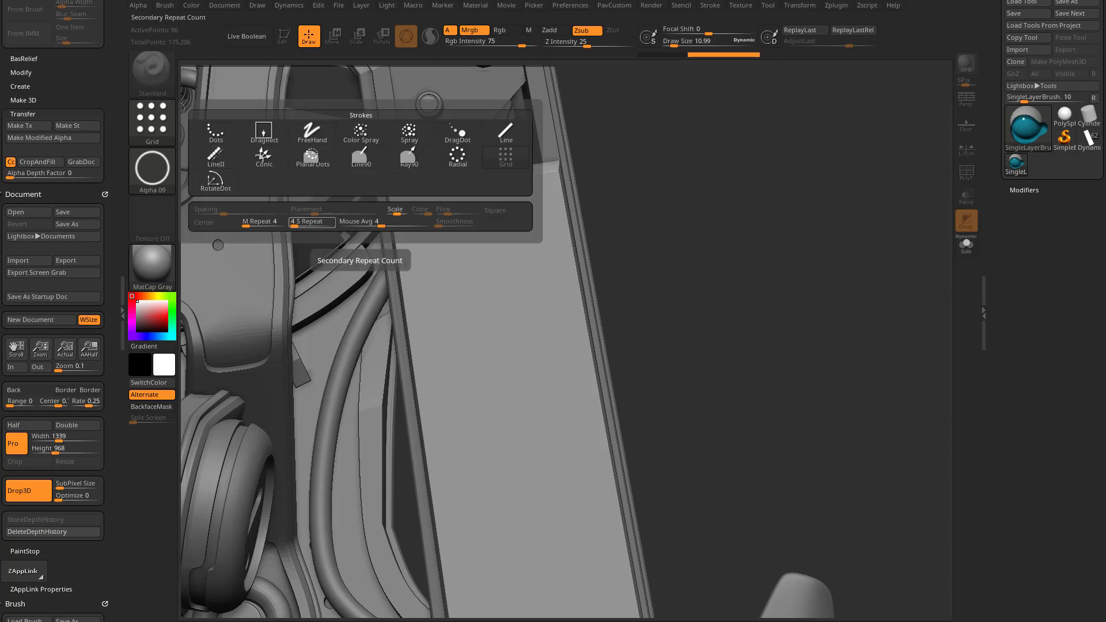
pyautogui.moveTo(474, 266)
pyautogui.mouseDown()
pyautogui.moveTo(510, 300)
pyautogui.moveTo(636, 296)
pyautogui.mouseUp()
# Step: Nudge the ring grid into place with the Move gizmo and set its Z Intensity to 14
pyautogui.press('w')
pyautogui.moveTo(526, 225); pyautogui.dragTo(521, 220)
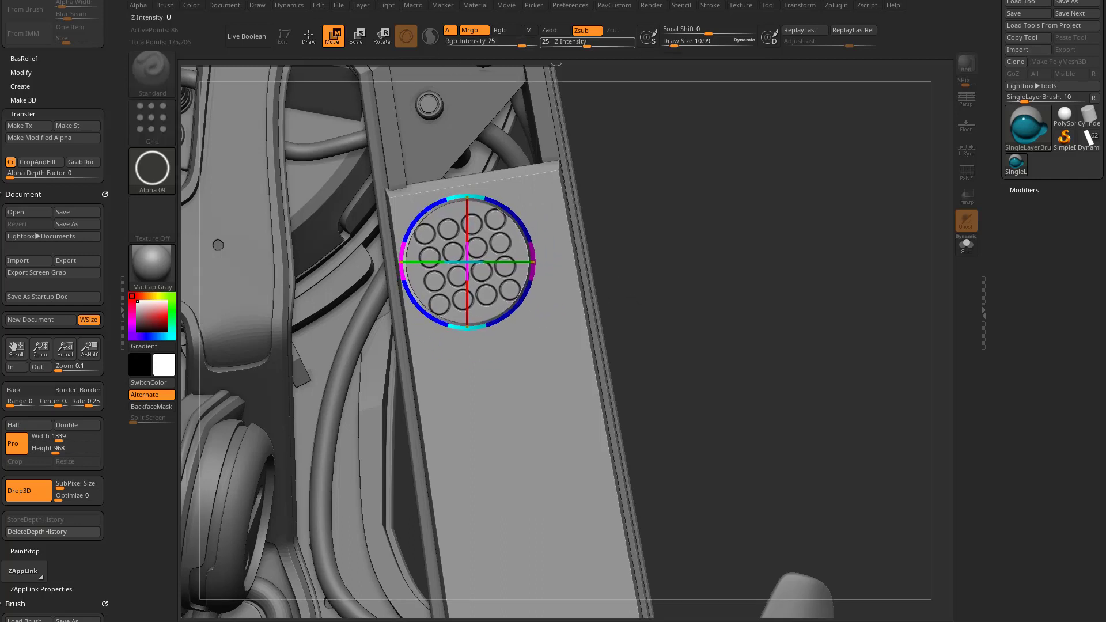
pyautogui.click(577, 43)
pyautogui.moveTo(507, 213); pyautogui.dragTo(506, 212)
pyautogui.press('q')
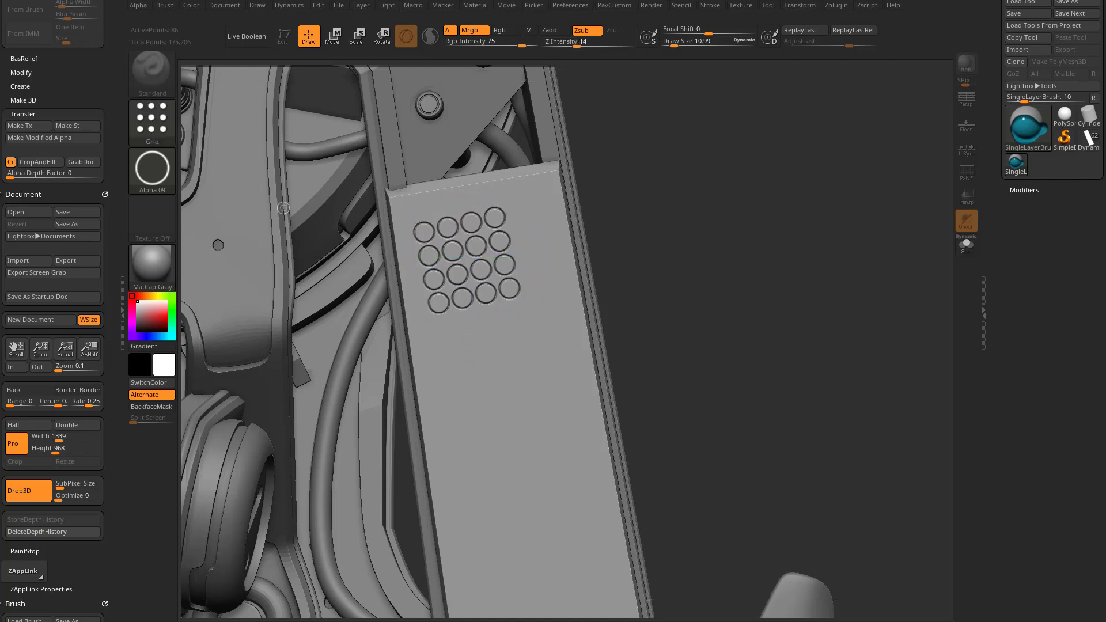
# Step: Draw a lengthwise row of recessed dots below the ring grid using the LineII stroke and Alpha 06
pyautogui.click(152, 121)
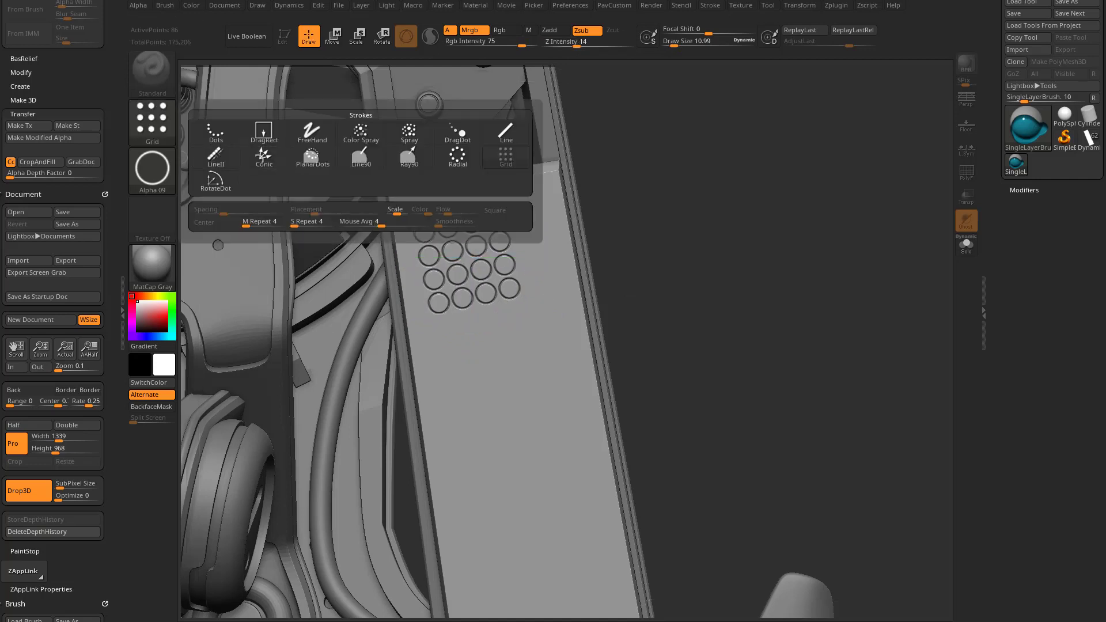
pyautogui.click(226, 156)
pyautogui.click(152, 171)
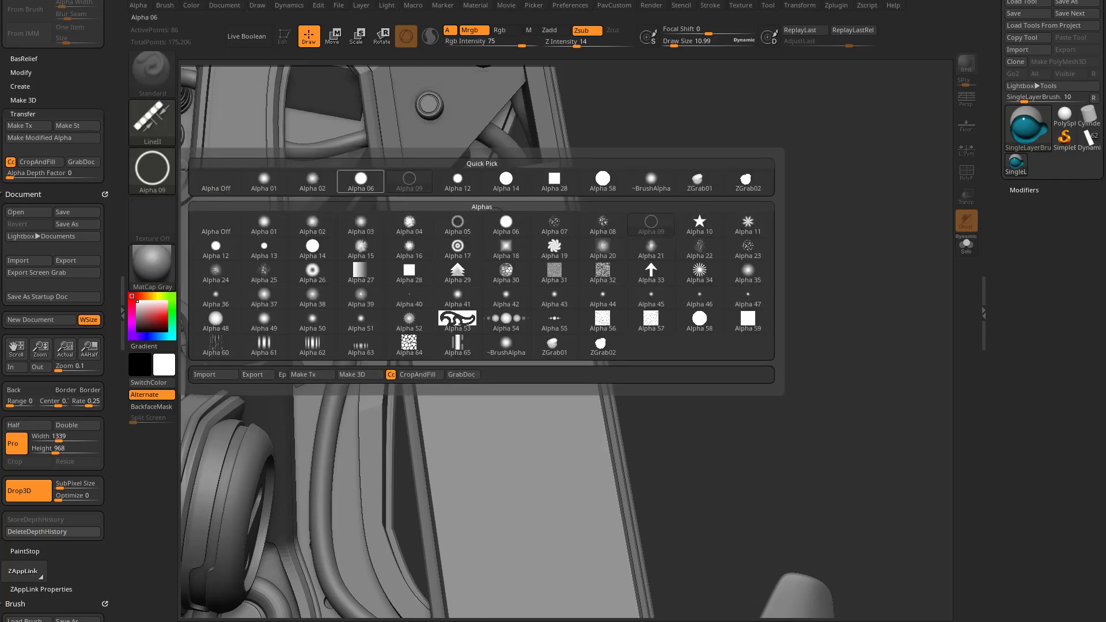
pyautogui.click(361, 179)
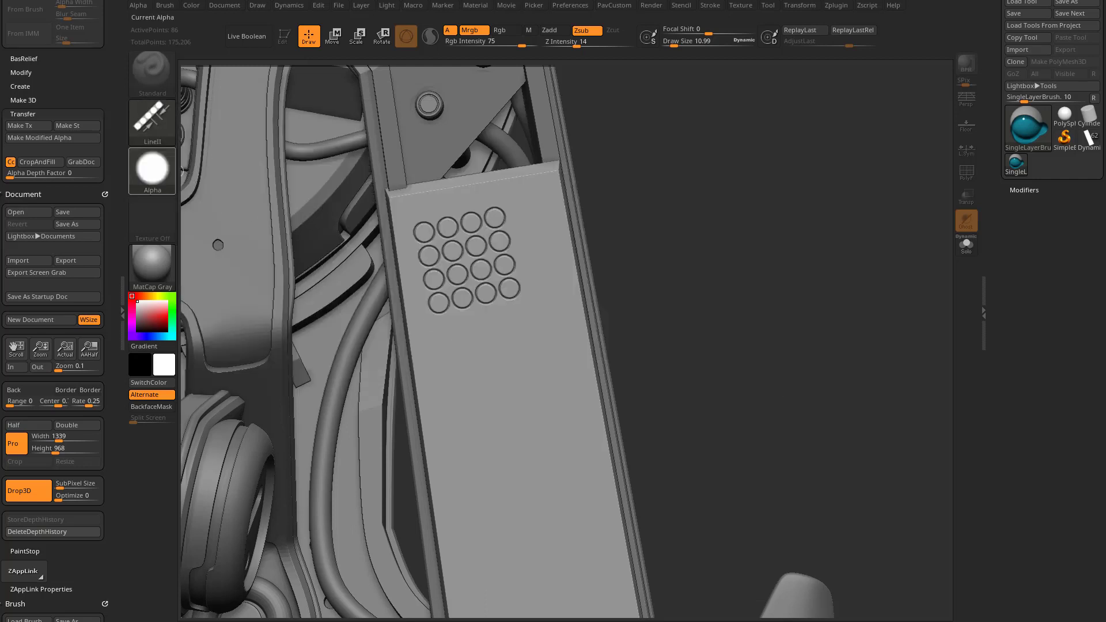
pyautogui.click(152, 121)
pyautogui.moveTo(443, 349); pyautogui.dragTo(480, 560)
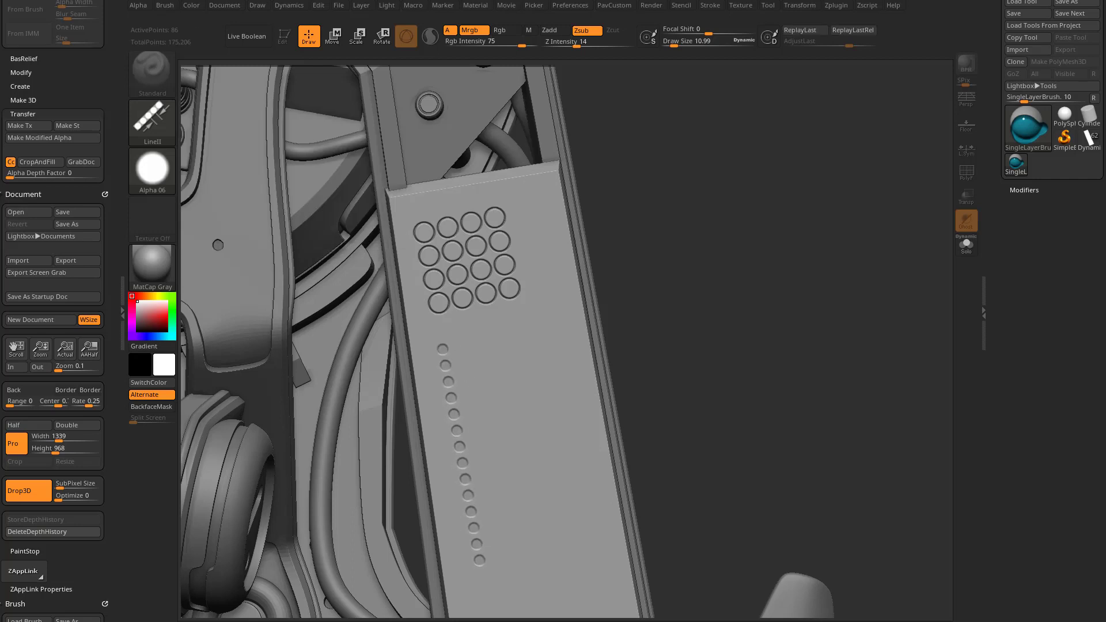
# Step: Snapshot the dot row twice with the Move gizmo to make three parallel columns across the fin
pyautogui.press('w')
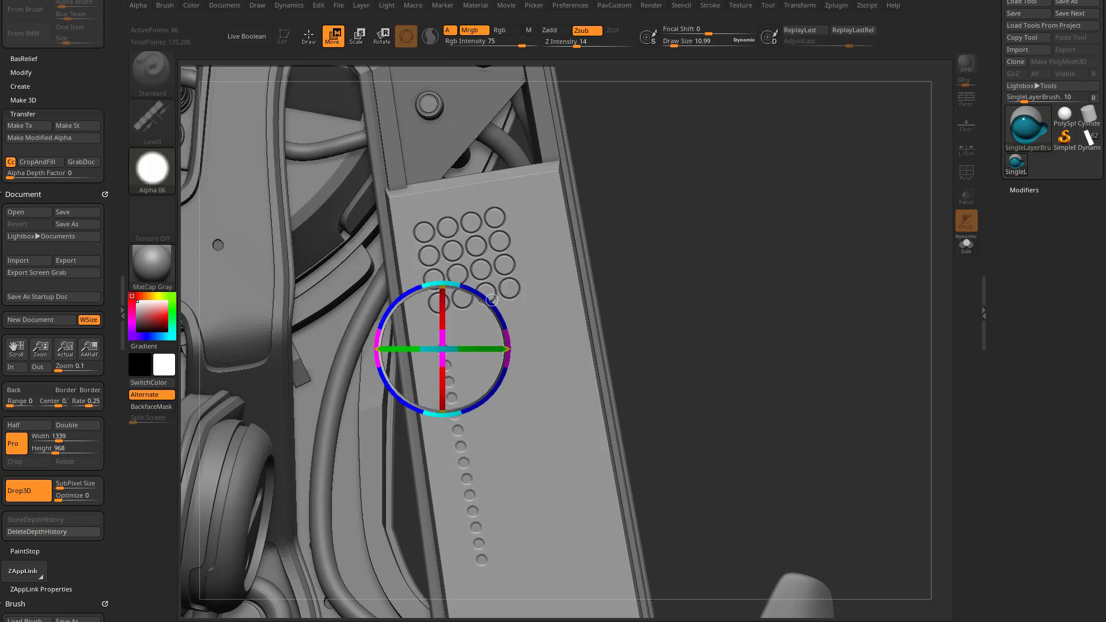
pyautogui.hotkey('shift', 's')
pyautogui.moveTo(485, 297); pyautogui.dragTo(521, 292)
pyautogui.hotkey('shift', 's')
pyautogui.press('q')
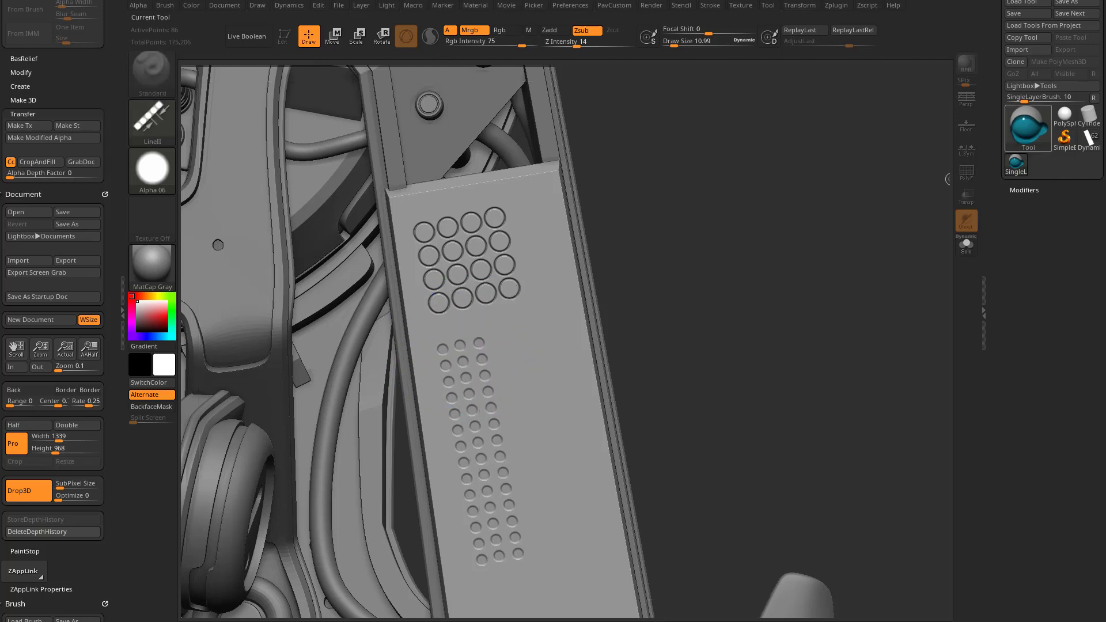
# Step: Place a PolySphere beside the dot columns with perspective off, and deactivate Drop3D to apply all the details to the fin
pyautogui.click(1065, 116)
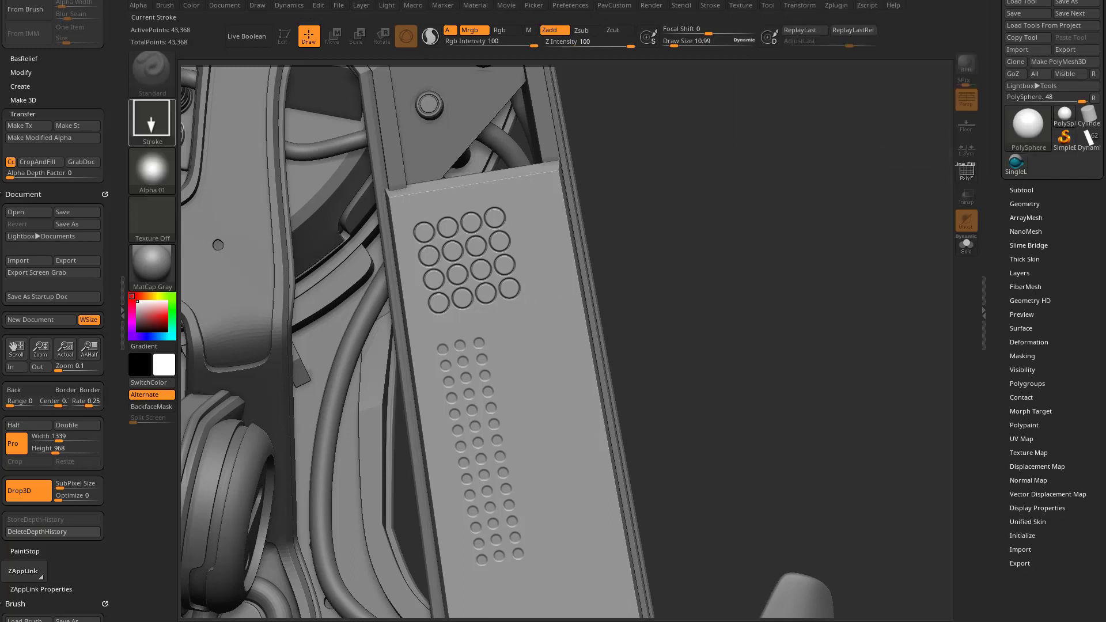
pyautogui.moveTo(531, 343); pyautogui.dragTo(576, 345)
pyautogui.press('w')
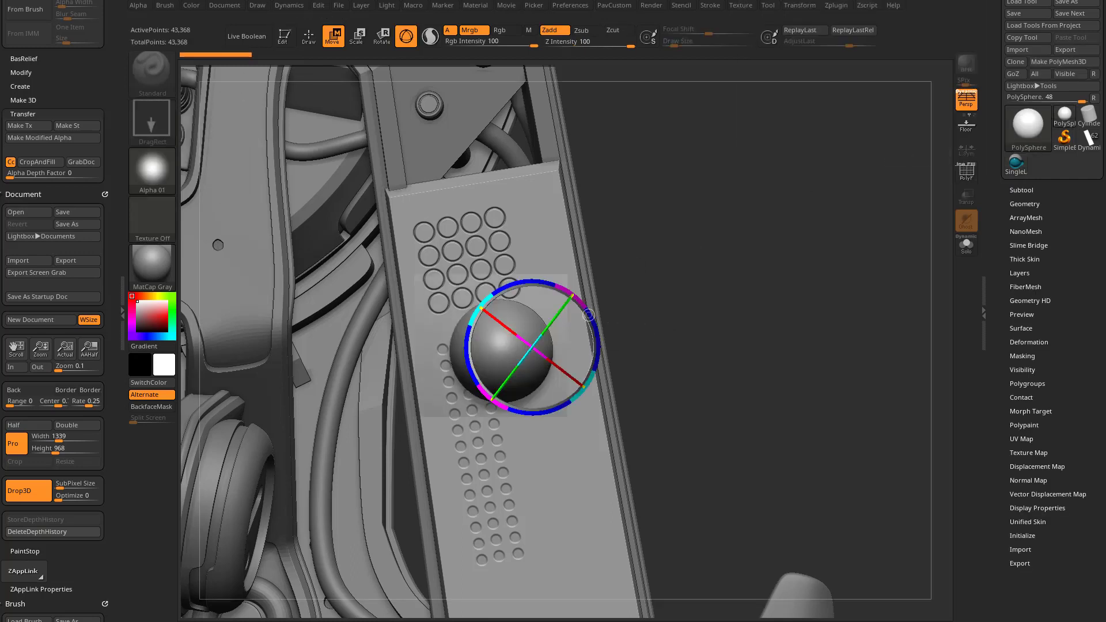
pyautogui.click(966, 99)
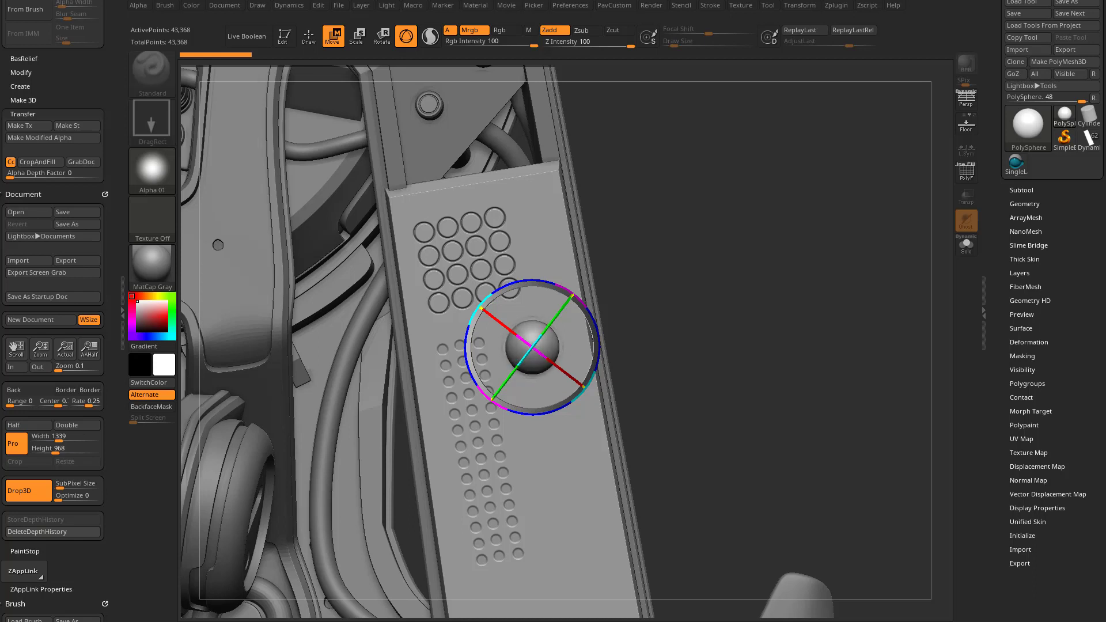
pyautogui.press('q')
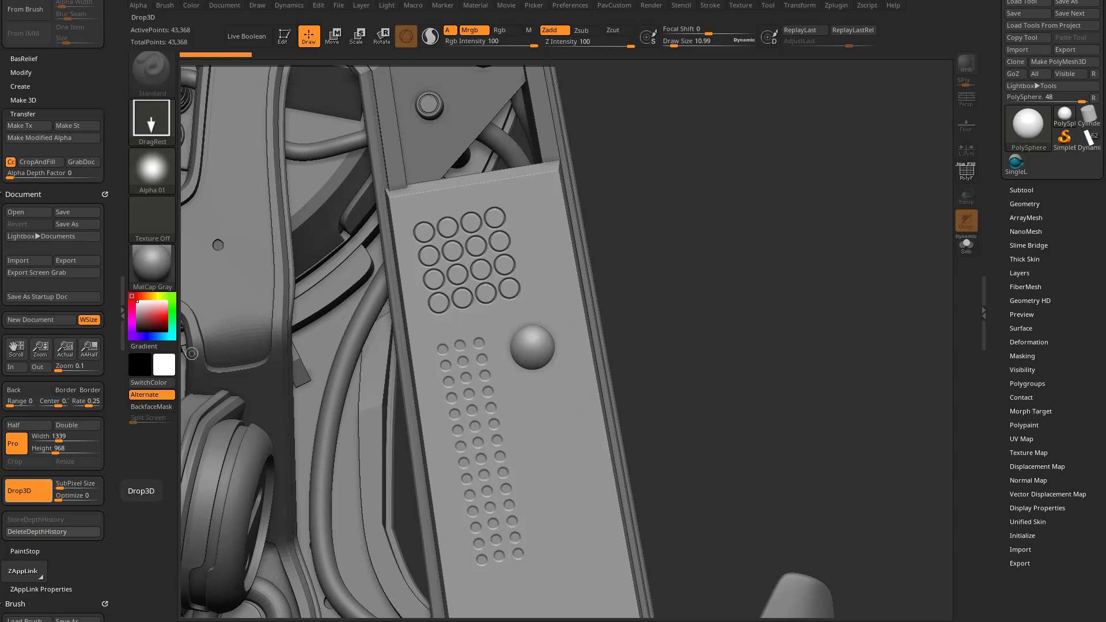
pyautogui.click(28, 491)
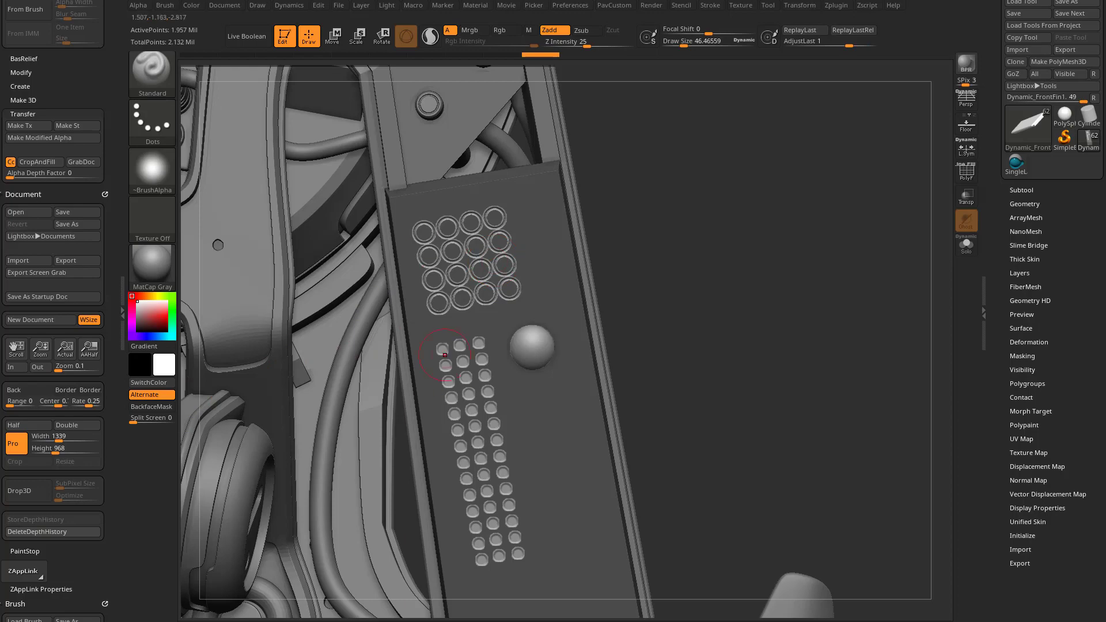
# Step: Examine the detailed fin's topology with its polyframe displayed and the fin isolated in Solo mode
pyautogui.keyDown('ctrl'); pyautogui.moveTo(743, 374); pyautogui.dragTo(593, 395); pyautogui.keyUp('ctrl')
pyautogui.hotkey('shift', 'f')
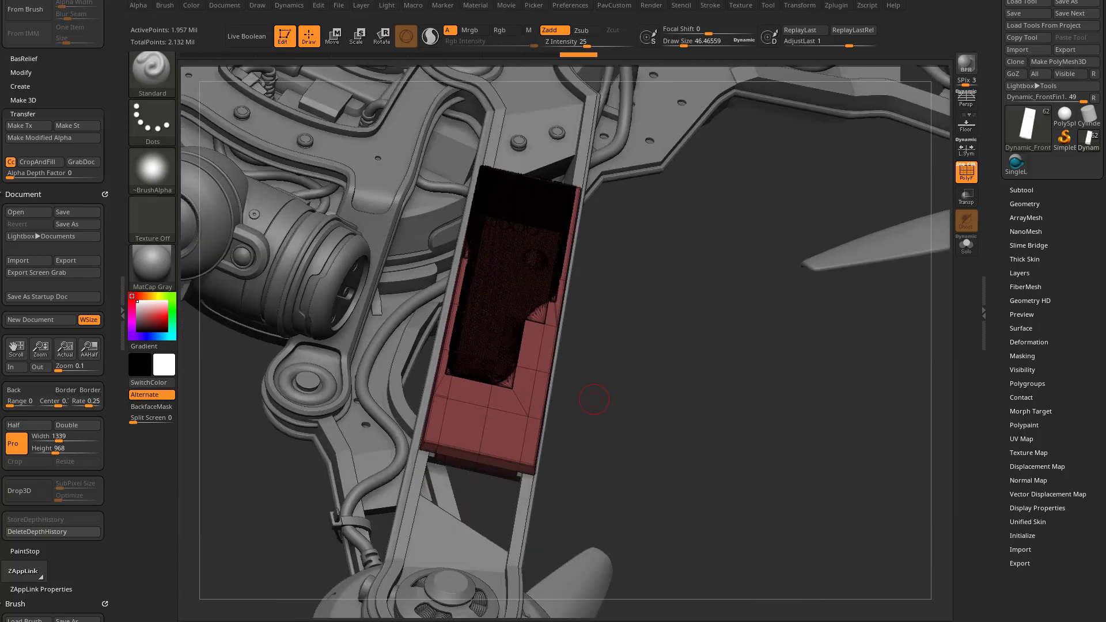
pyautogui.hotkey('shift', 's')
pyautogui.moveTo(695, 386); pyautogui.dragTo(557, 308)
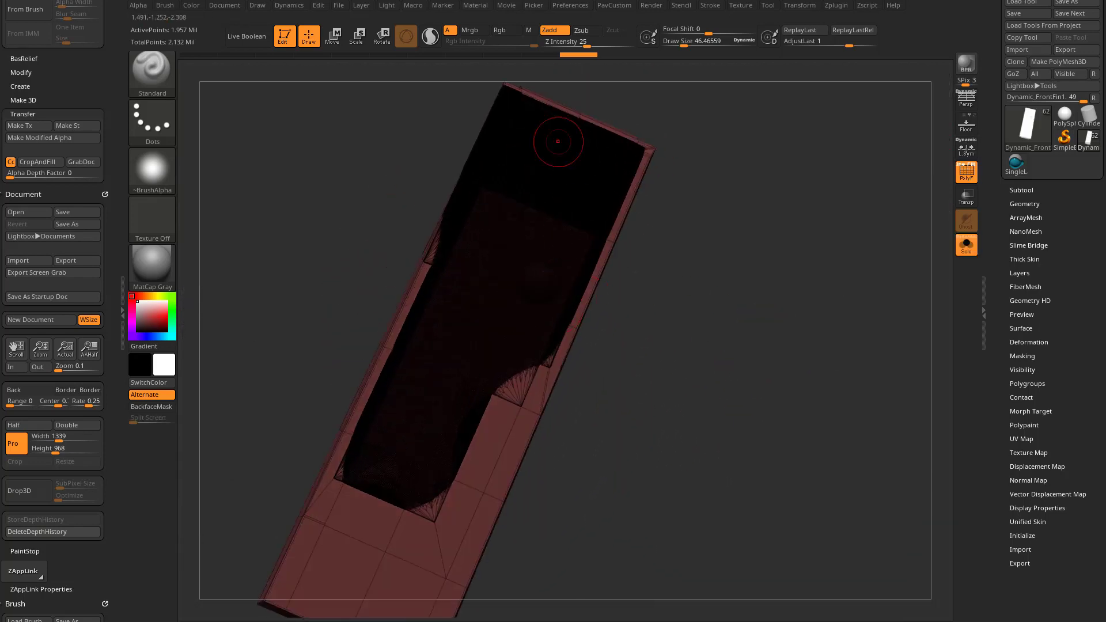
pyautogui.click(966, 245)
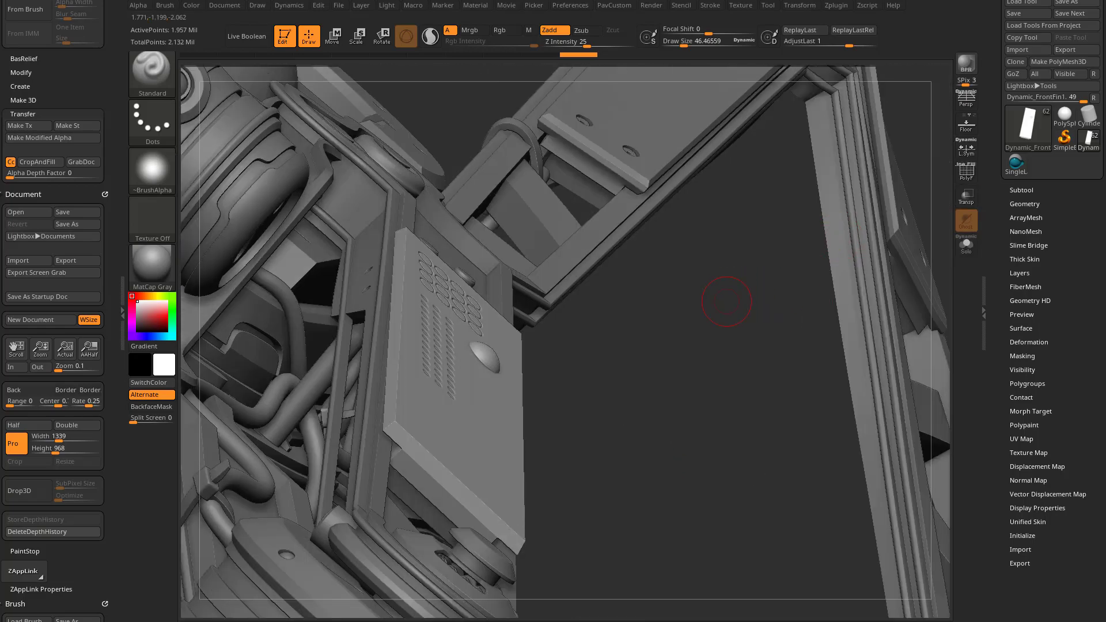
# Step: Examine the fin's rings, dots and sphere from several angles with the whole drone in view
pyautogui.moveTo(726, 302); pyautogui.dragTo(537, 302)
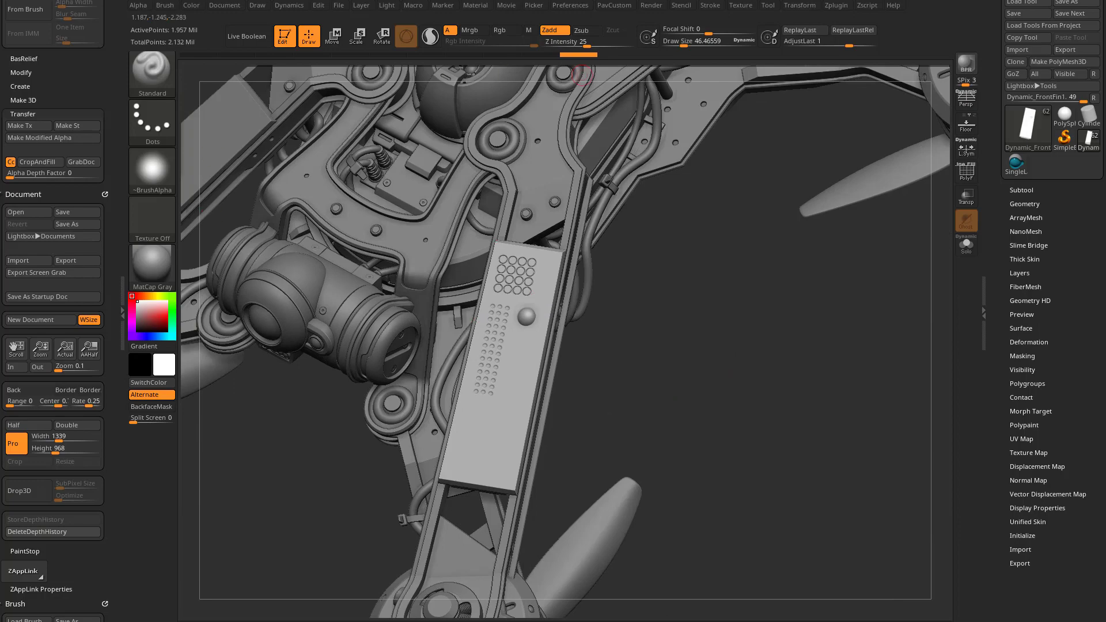
pyautogui.click(836, 4)
pyautogui.moveTo(657, 300)
pyautogui.keyDown('alt'); pyautogui.mouseDown()
pyautogui.moveTo(665, 378)
pyautogui.moveTo(780, 328)
pyautogui.moveTo(790, 340)
pyautogui.moveTo(751, 329)
pyautogui.moveTo(755, 358)
pyautogui.moveTo(718, 386)
pyautogui.mouseUp(); pyautogui.keyUp('alt')
pyautogui.press('s')
pyautogui.press('s')
pyautogui.moveTo(719, 387); pyautogui.dragTo(767, 374)
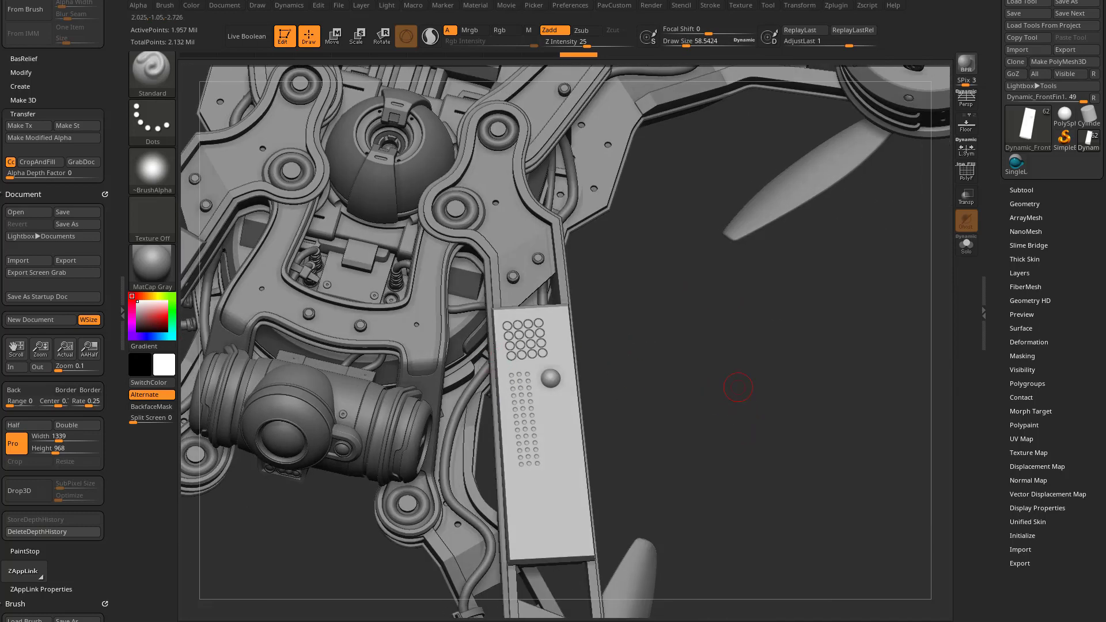